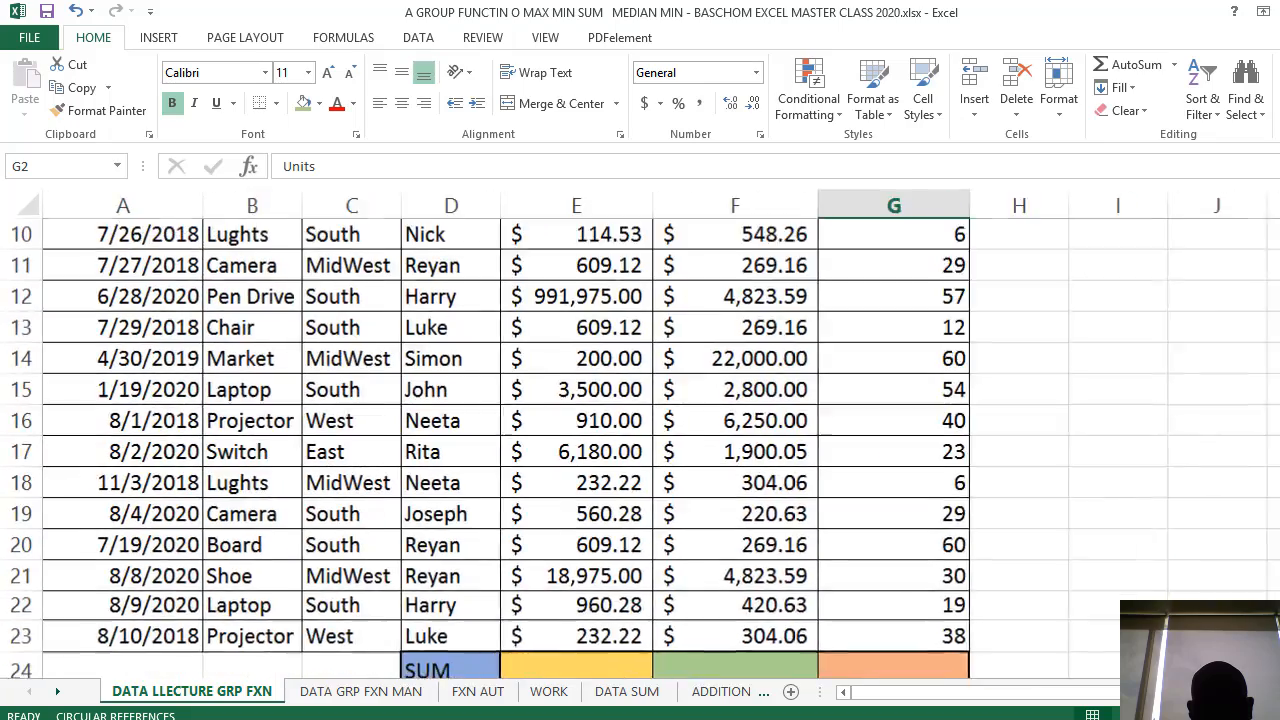
- Start a SUM formula in cell E24 for the Sales column, with E3 as the first cell of the range
scroll(640, 432, "up", 1)
scroll(640, 432, "down", 3)
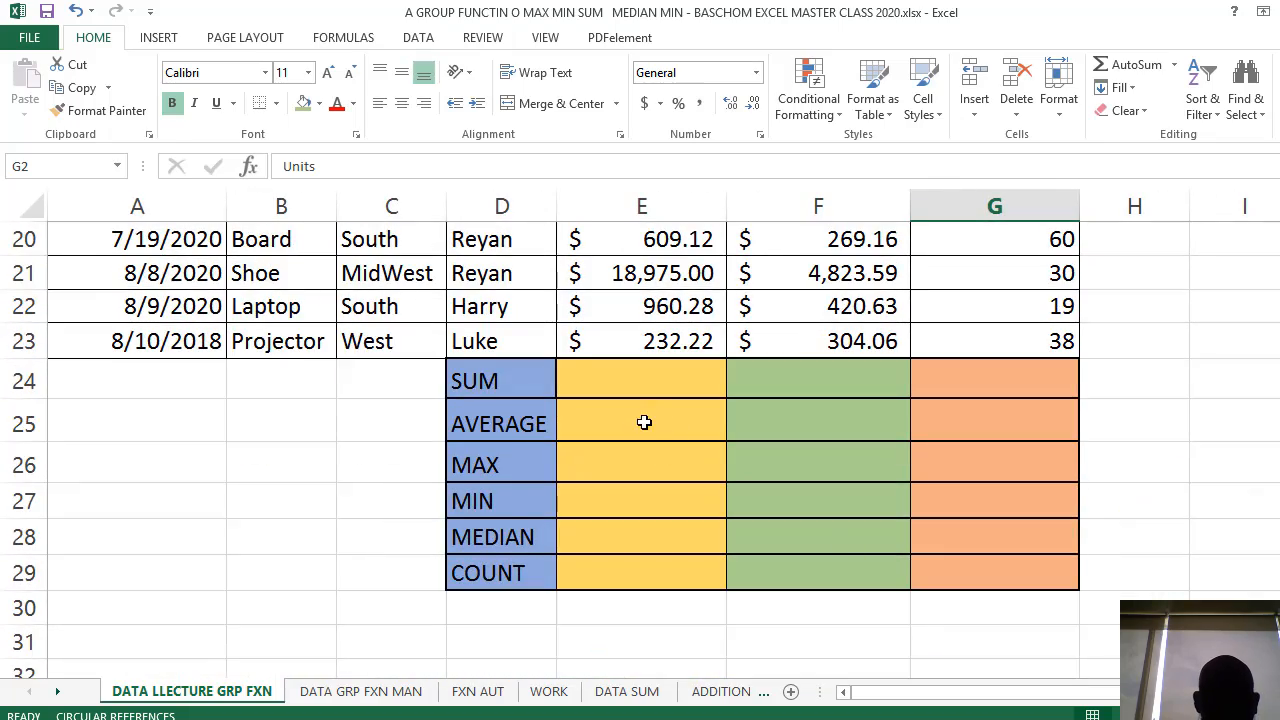
scroll(644, 422, "up", 5)
scroll(644, 422, "down", 5)
left_click(615, 389)
double_click(617, 384)
type("=SUM")
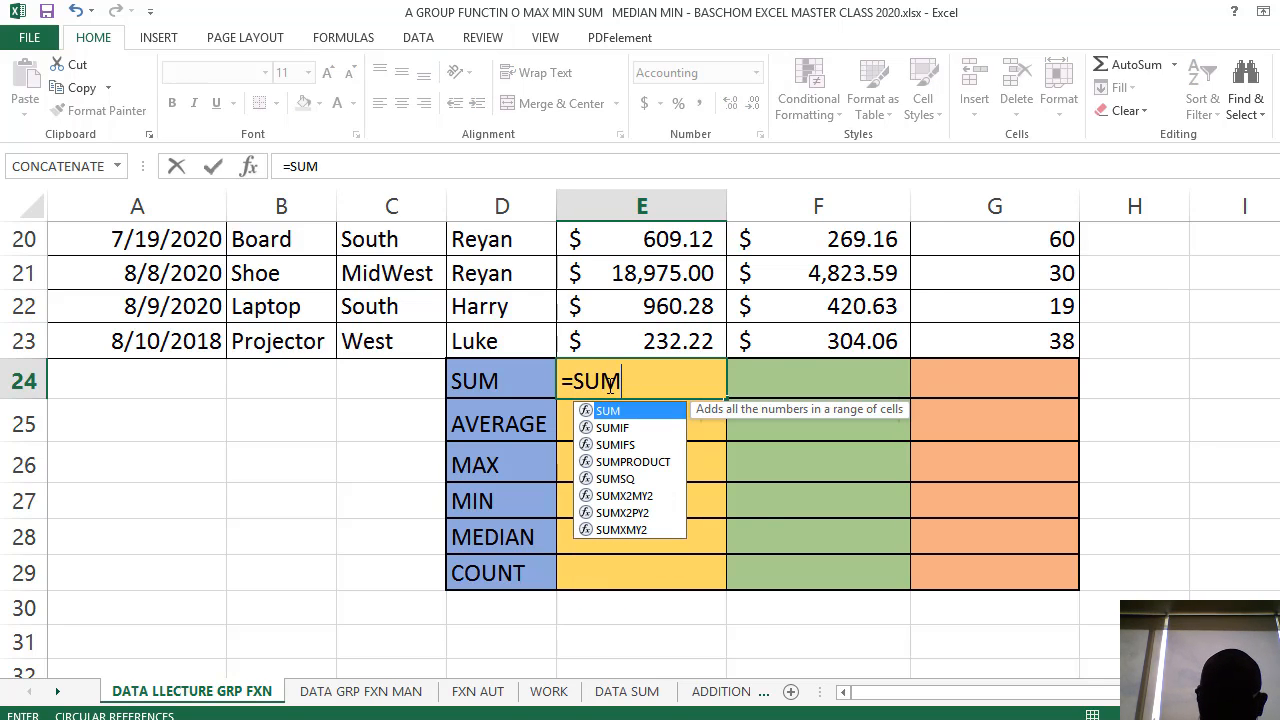
type("(")
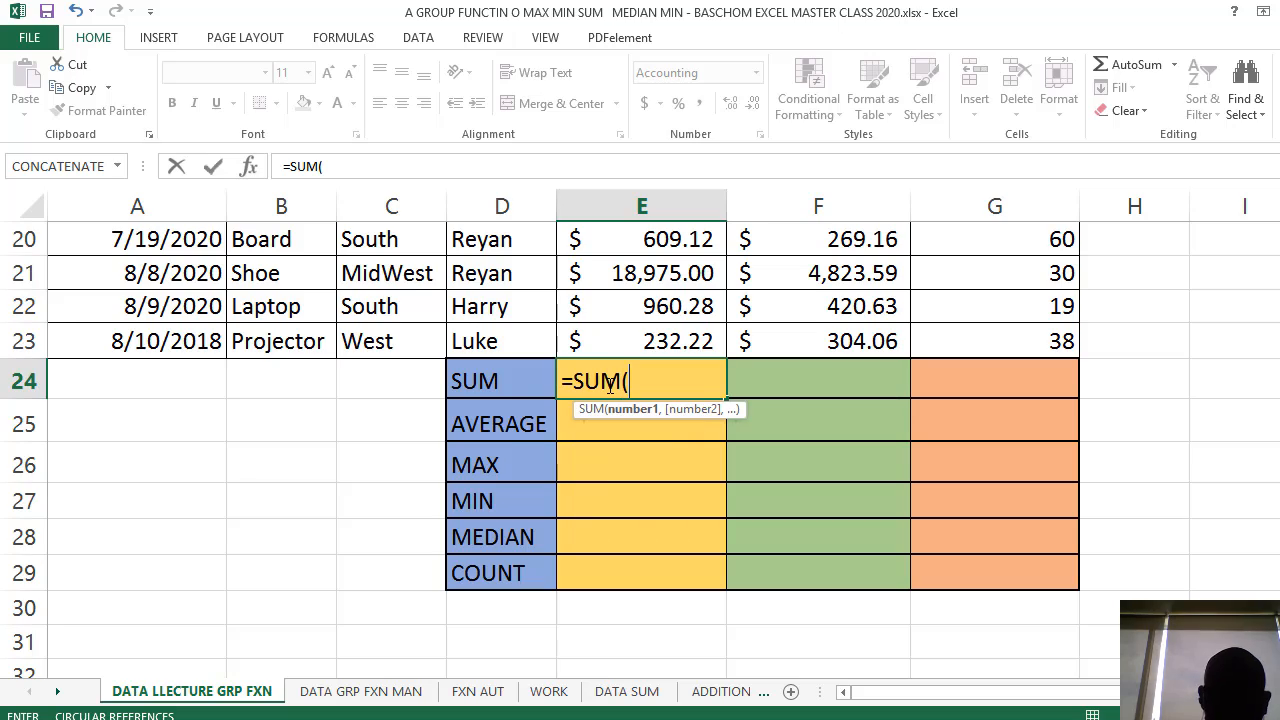
scroll(609, 385, "up", 6)
left_click(645, 307)
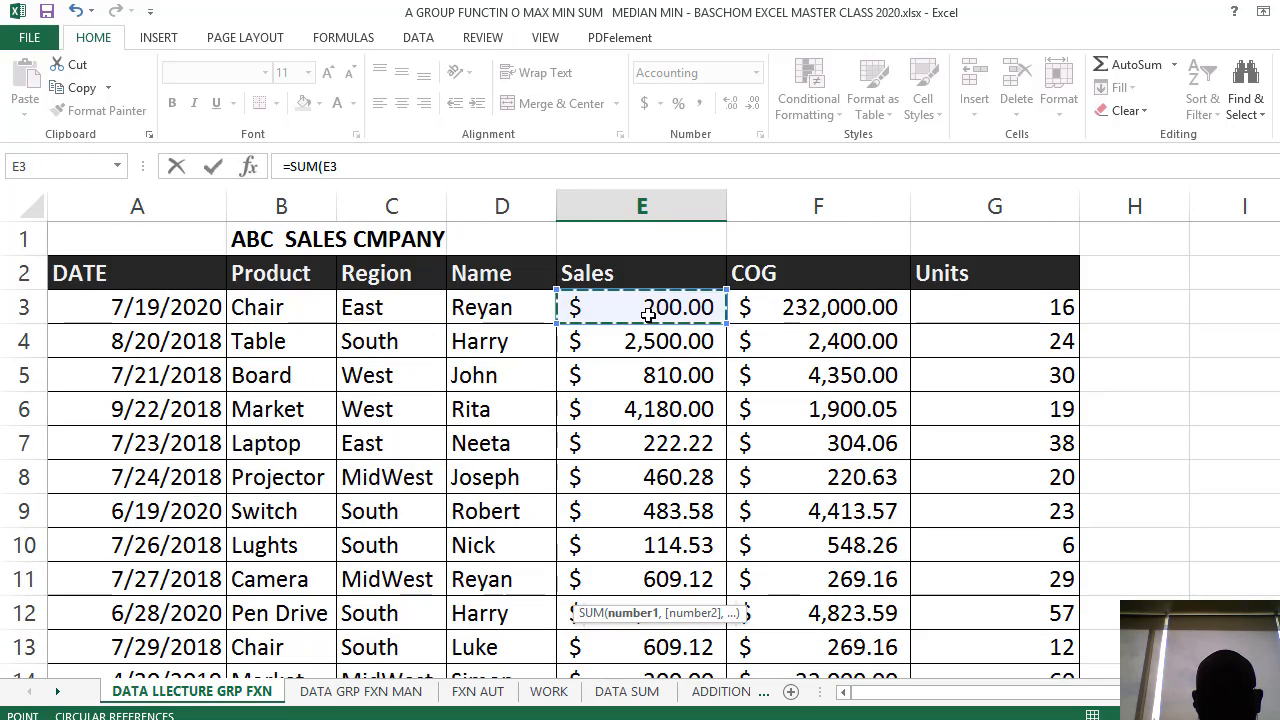
- Complete the Sales formula as =SUM(E3:E23), enter it, and widen column E to fit the total
scroll(685, 390, "down", 8)
scroll(700, 395, "up", 2)
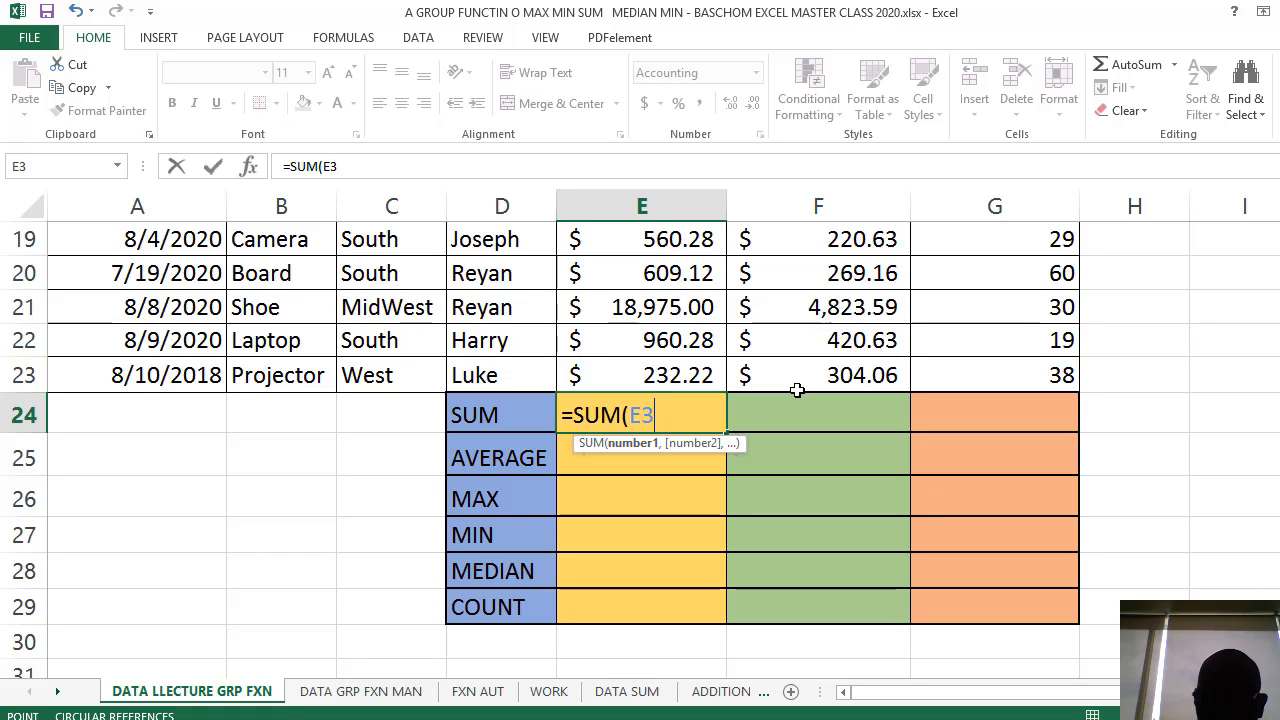
key("F8")
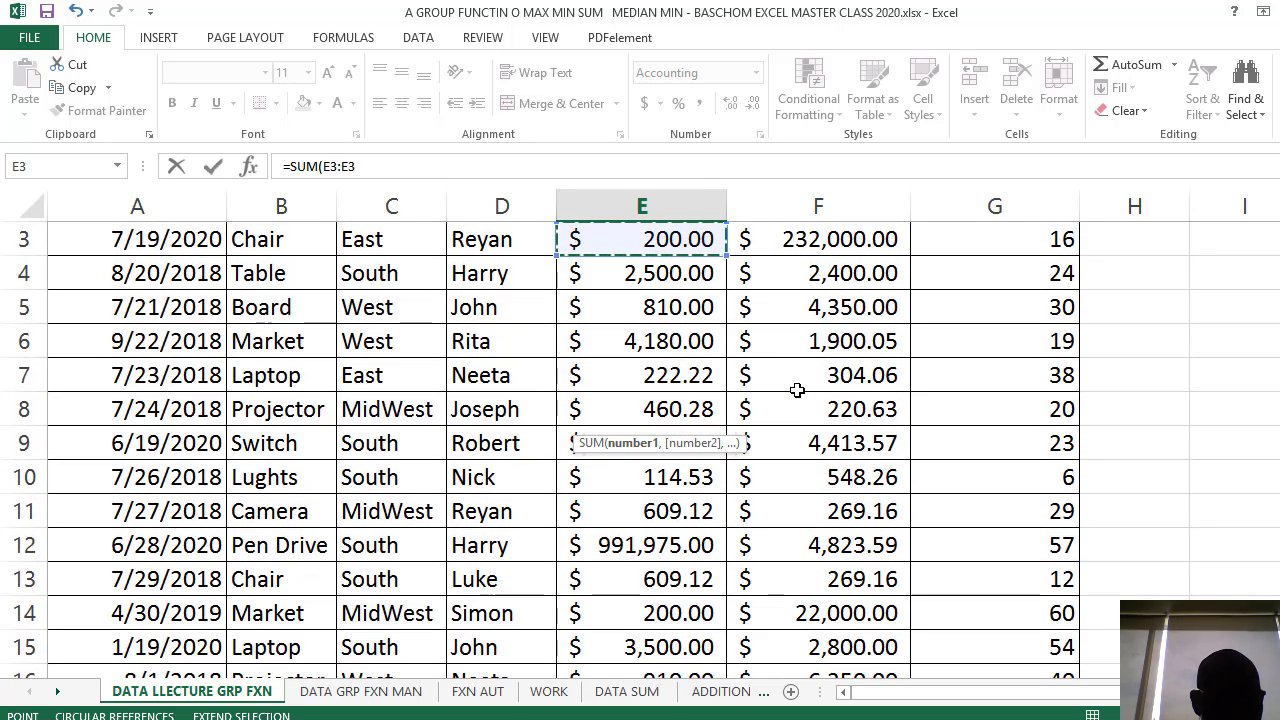
scroll(794, 432, "down", 5)
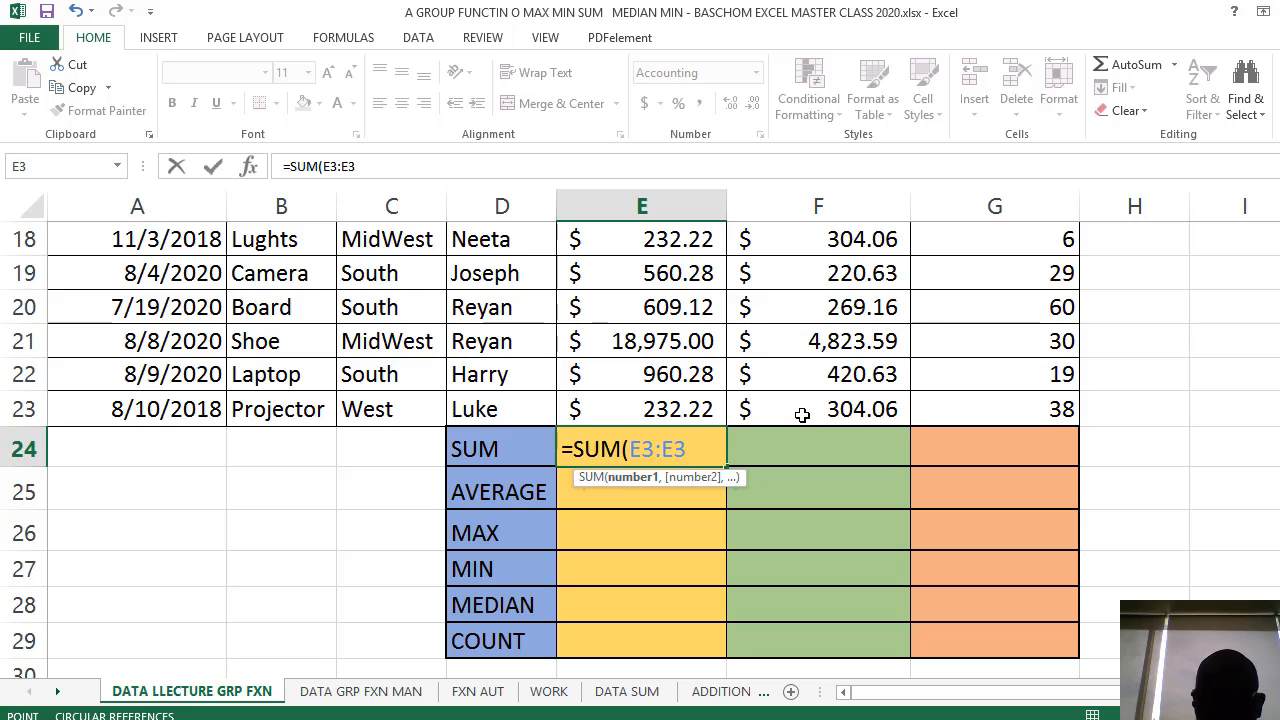
key("BackSpace")
key("BackSpace")
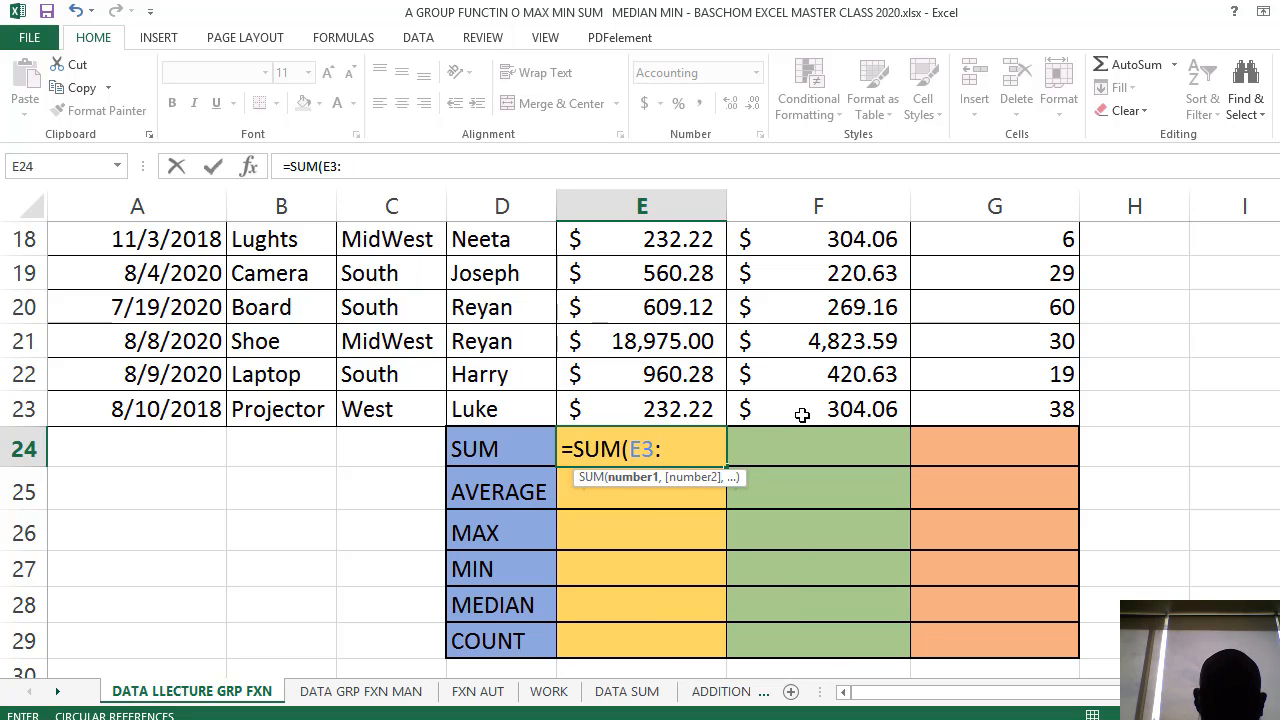
left_click(716, 411)
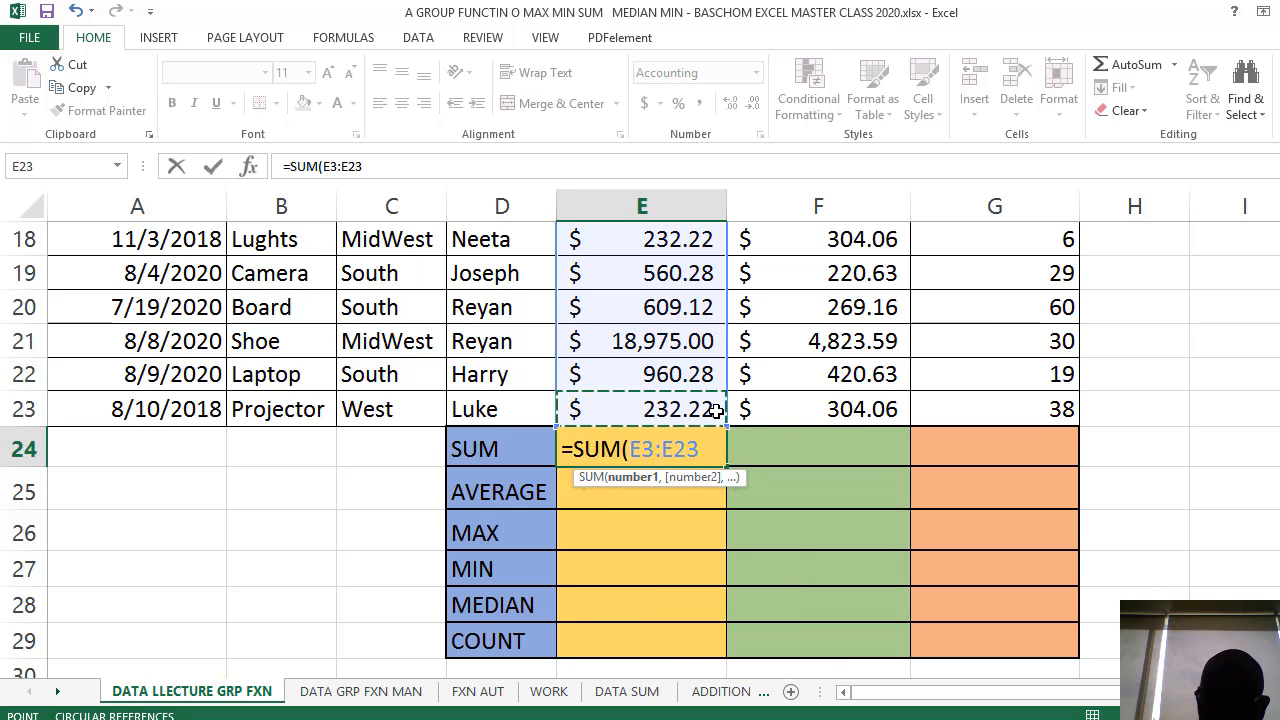
type(")")
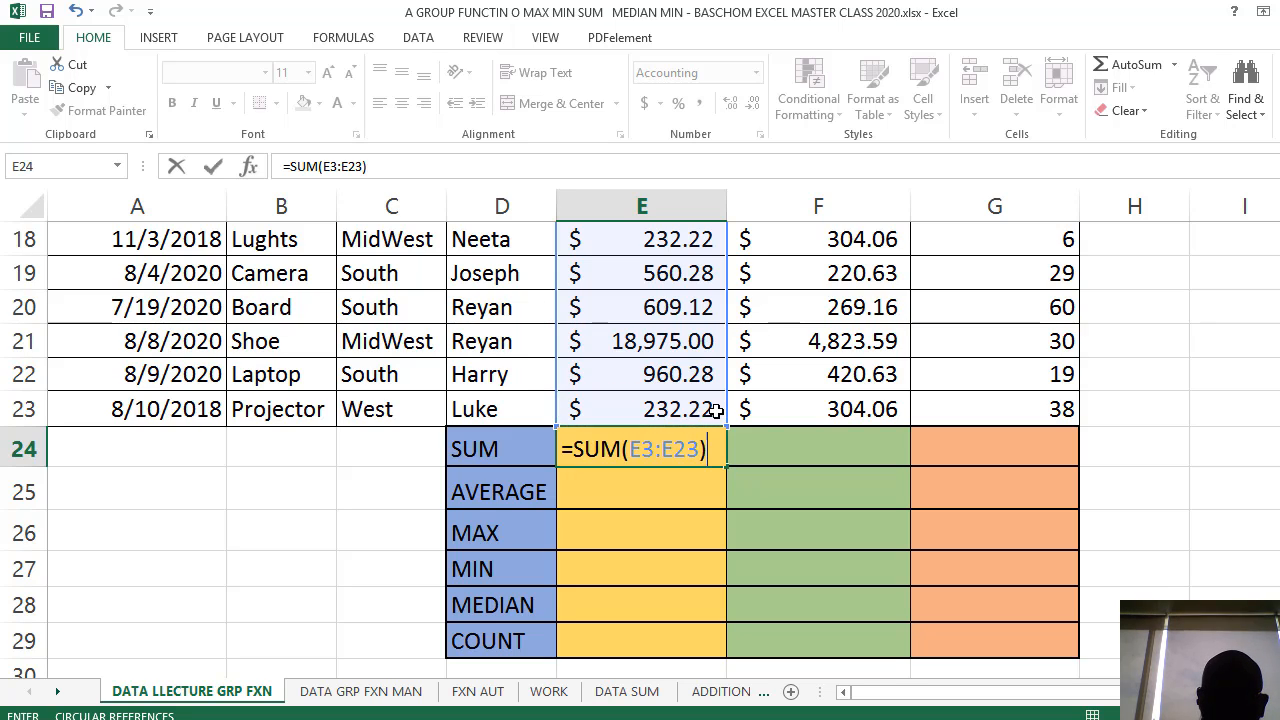
key("Return")
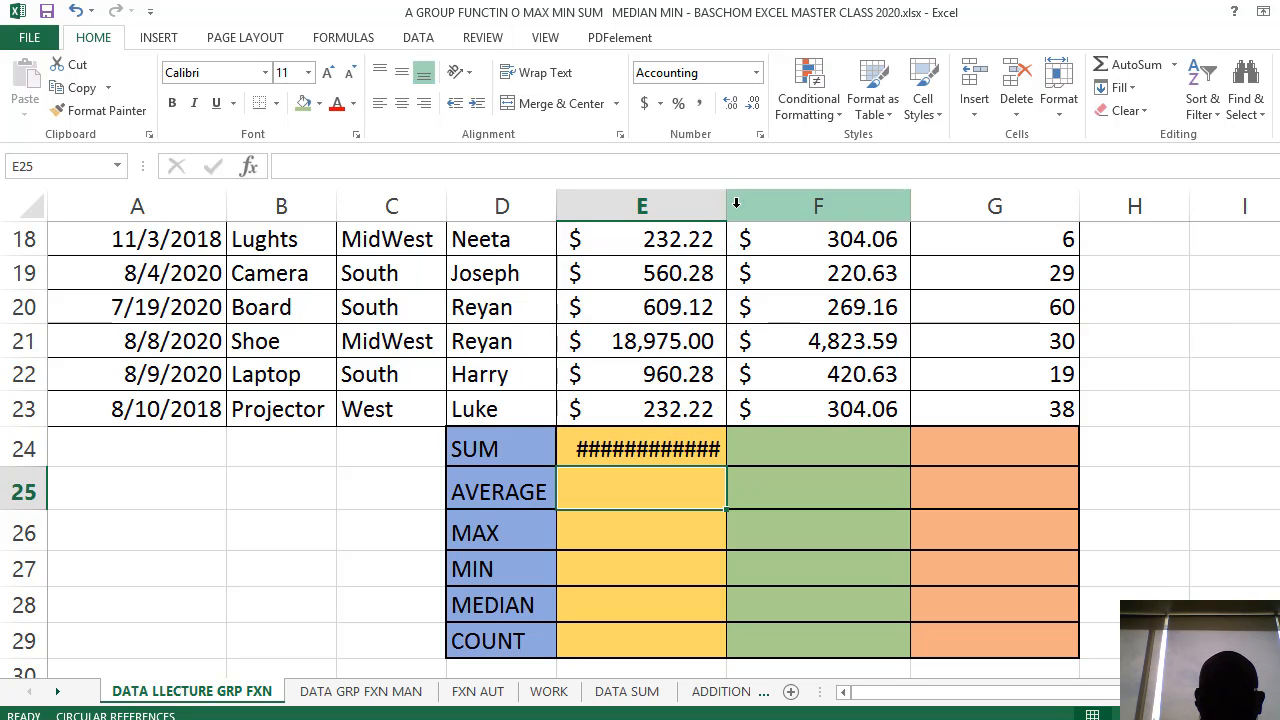
left_click_drag(726, 206, 765, 234)
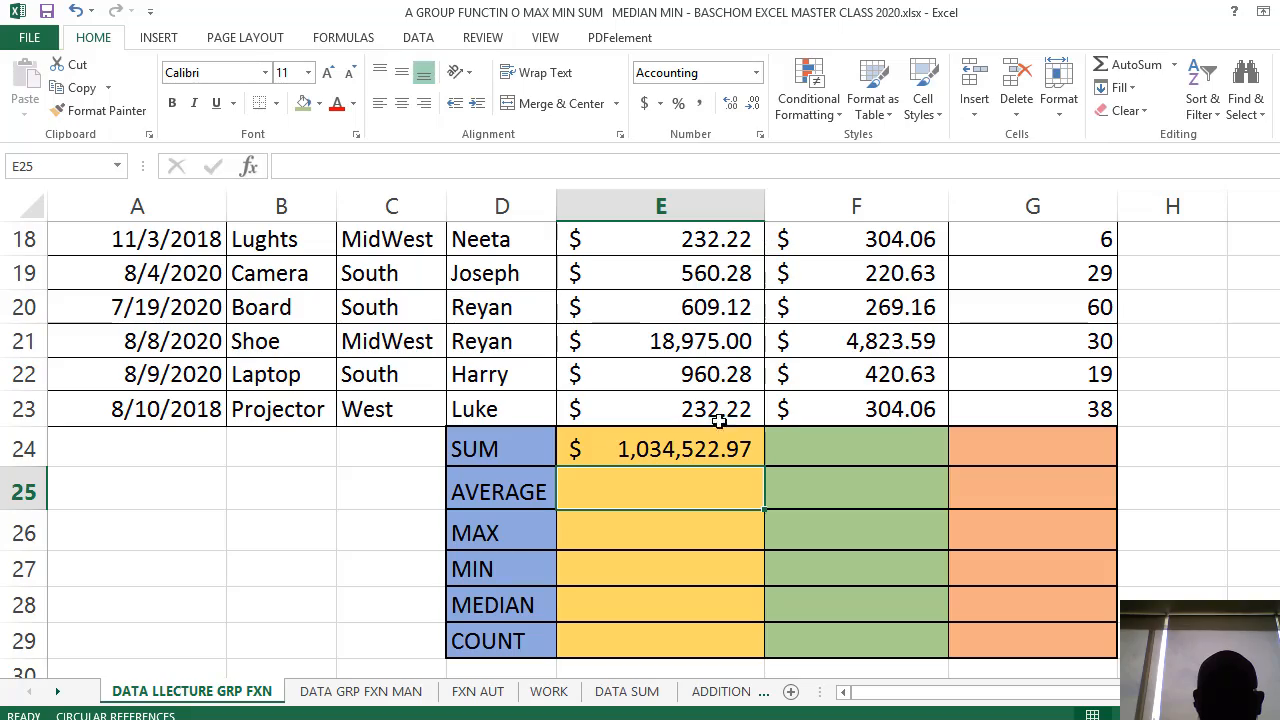
- Review the Sales total's formula in E24 against the Sales figures in rows 3 to 23
left_click(700, 450)
scroll(695, 455, "up", 6)
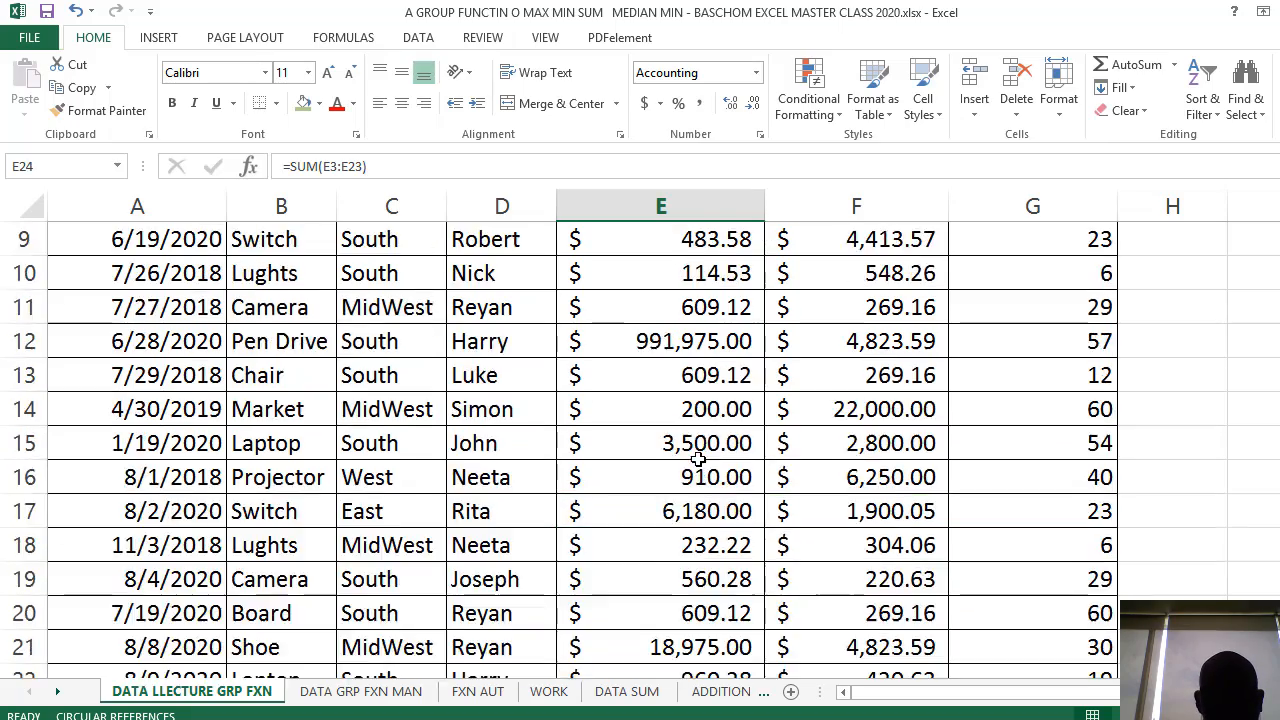
scroll(697, 458, "down", 3)
scroll(697, 458, "up", 4)
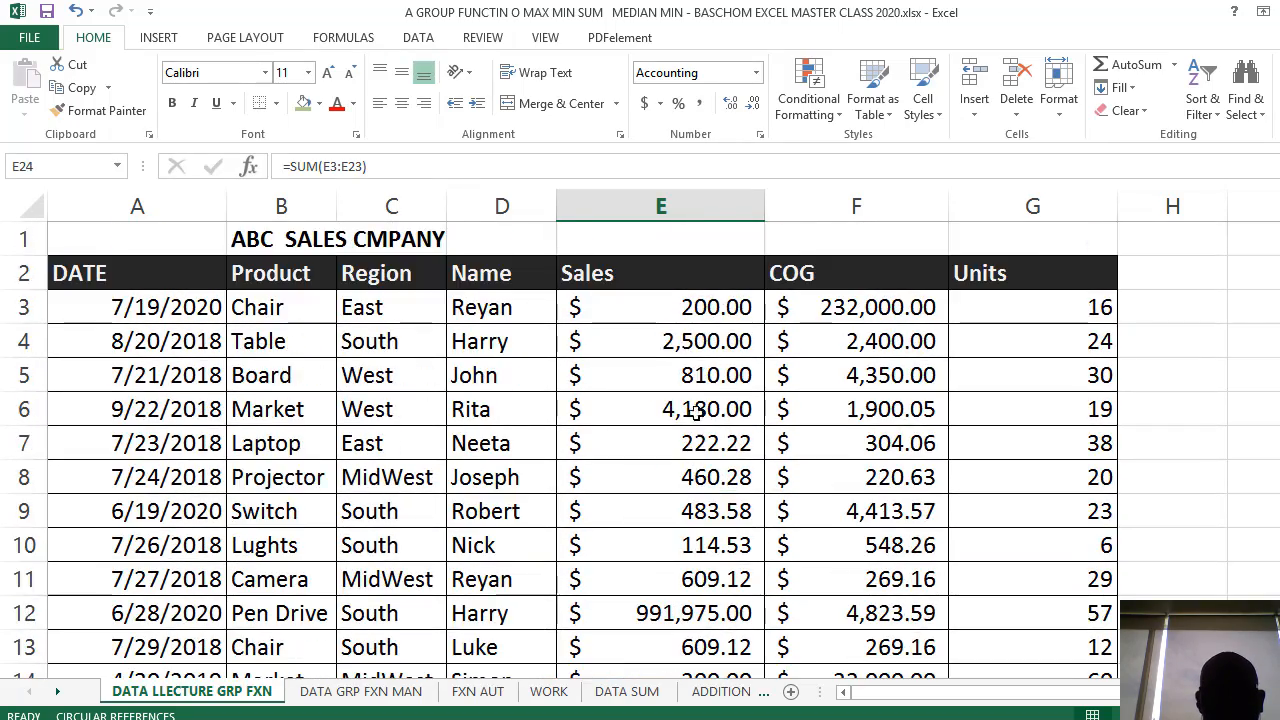
scroll(665, 350, "down", 3)
scroll(669, 375, "up", 3)
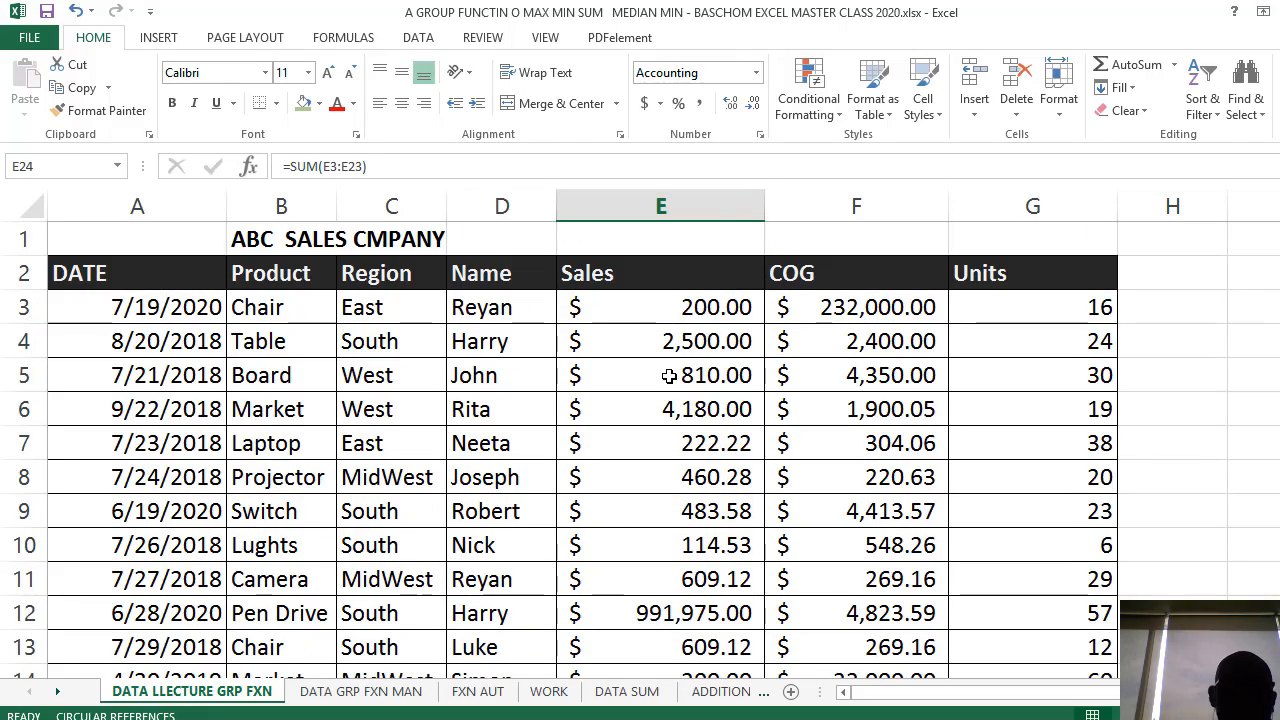
scroll(704, 450, "down", 6)
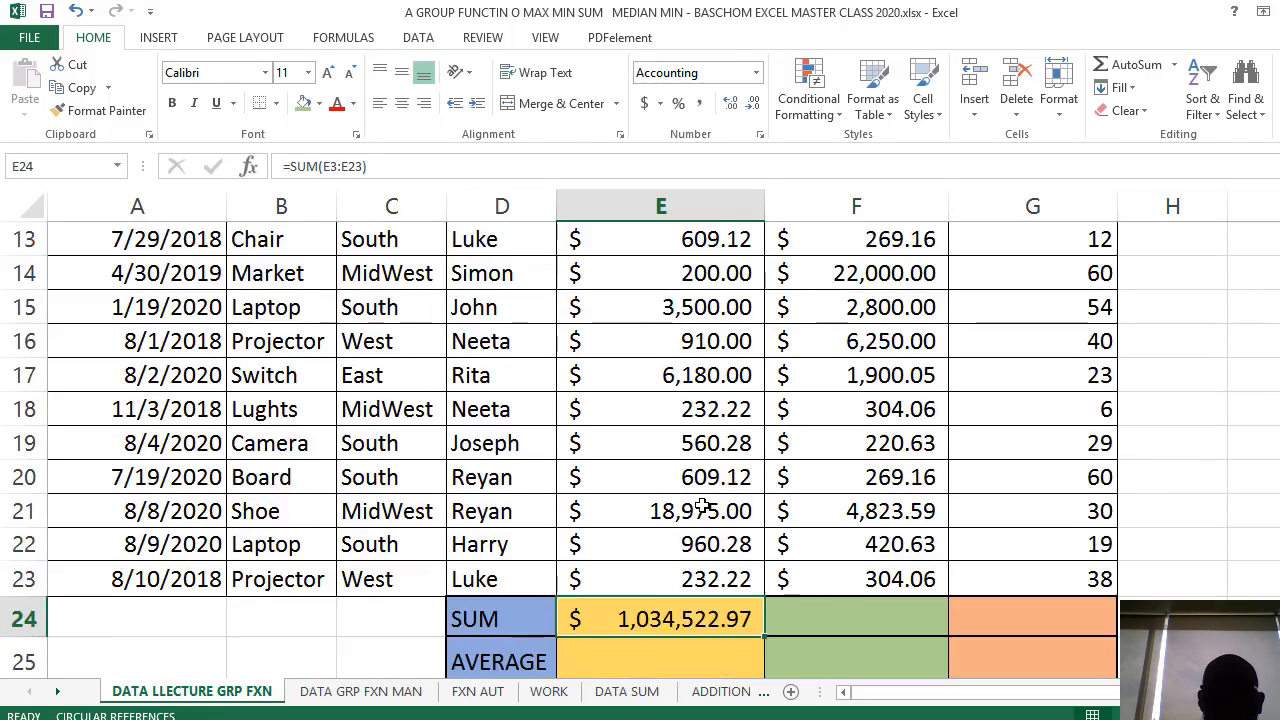
scroll(700, 514, "up", 3)
left_click(686, 424)
scroll(690, 450, "down", 3)
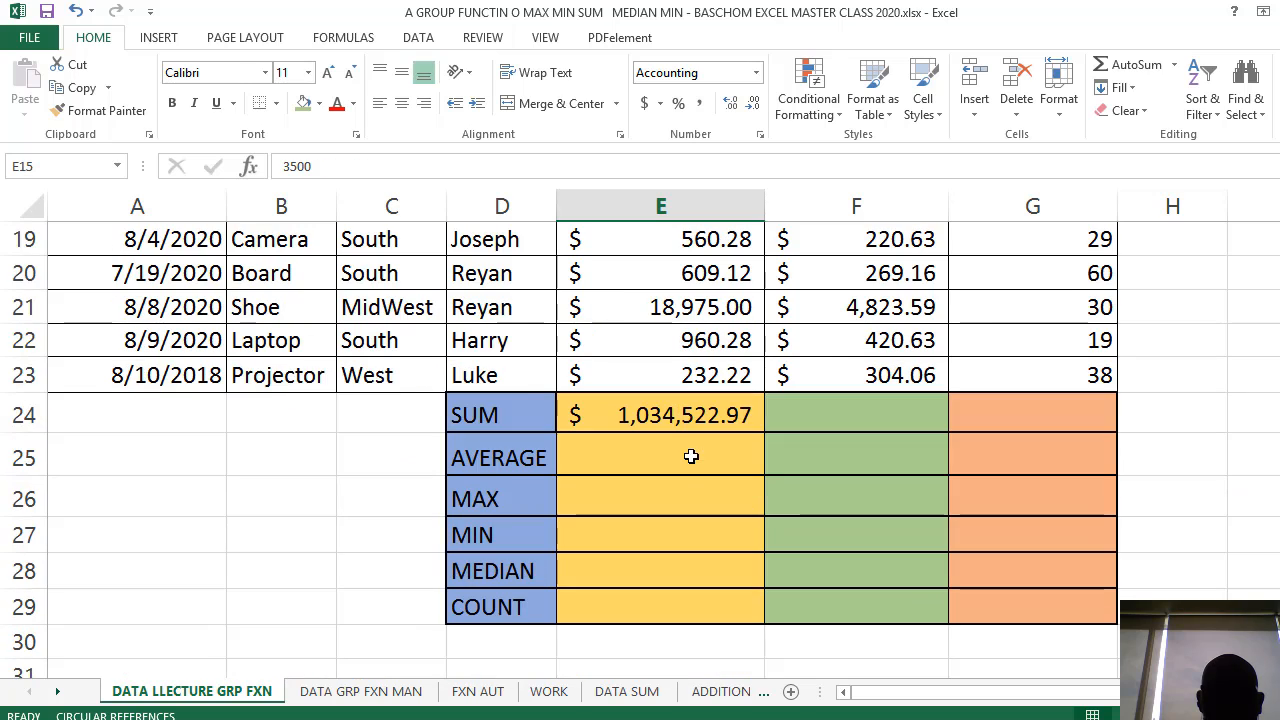
left_click(682, 416)
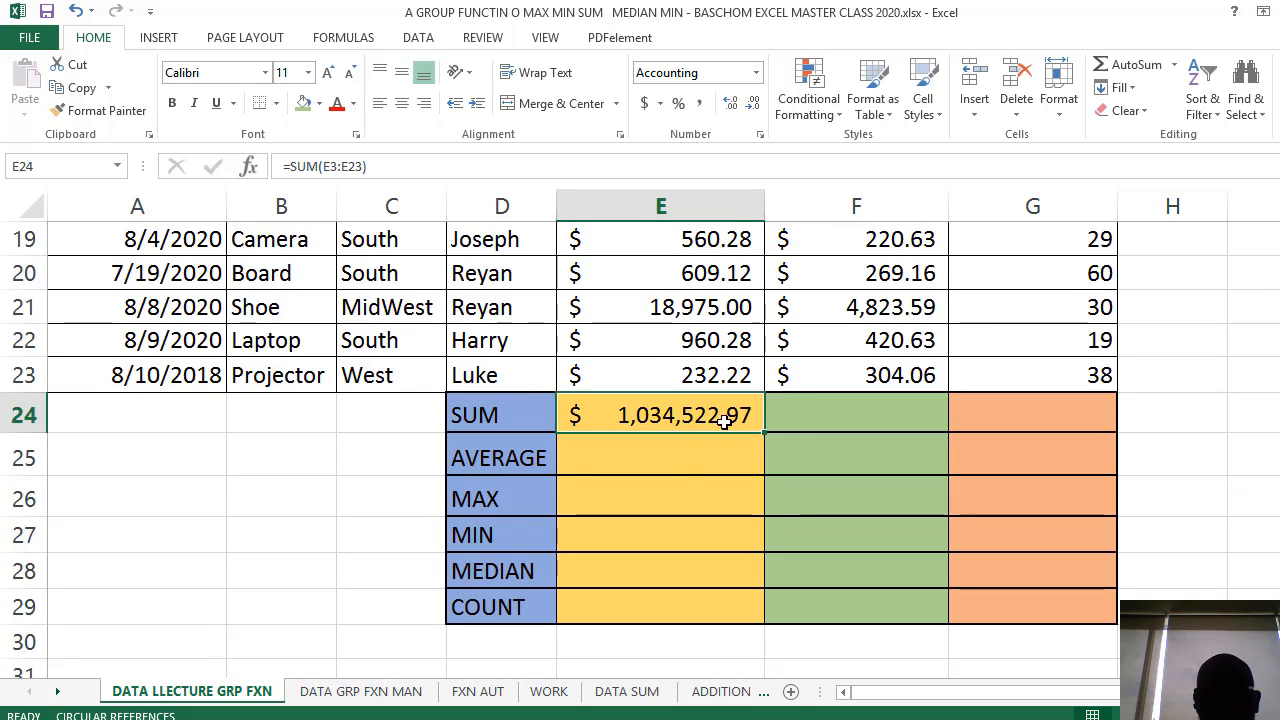
- Examine the COG and Units columns from their headers down through the data rows
scroll(849, 415, "up", 6)
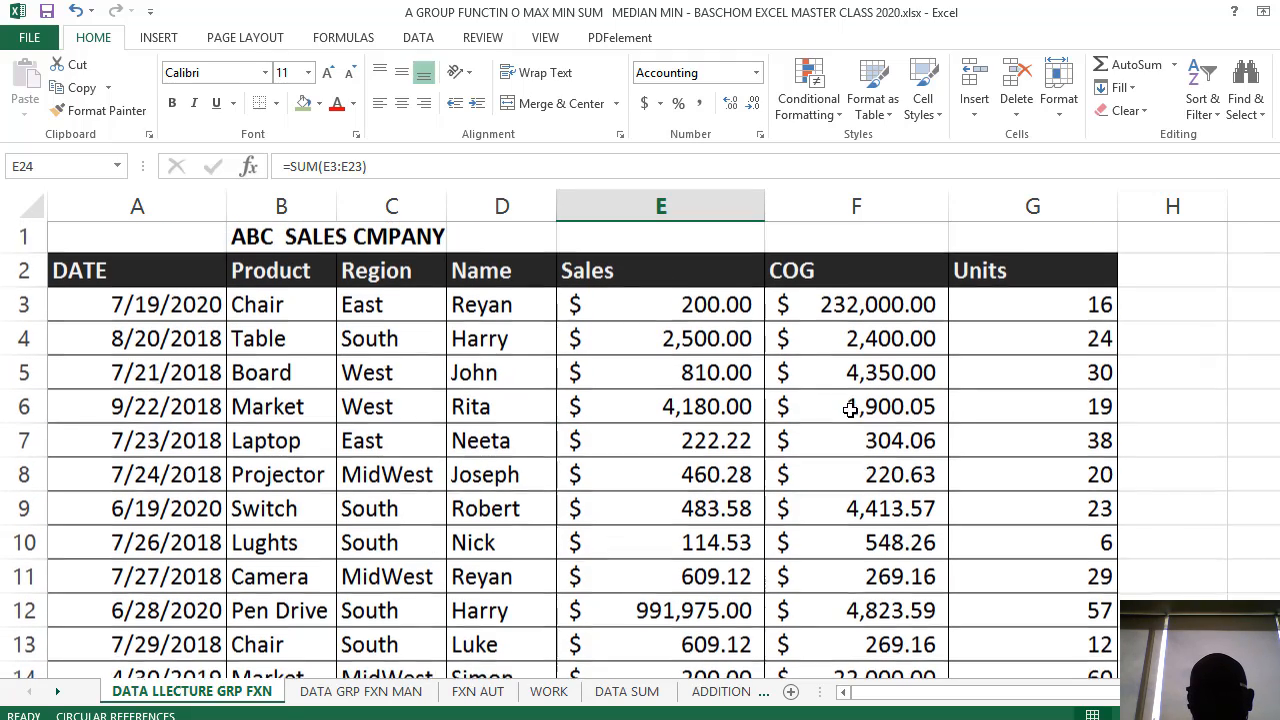
left_click(862, 281)
left_click(960, 273)
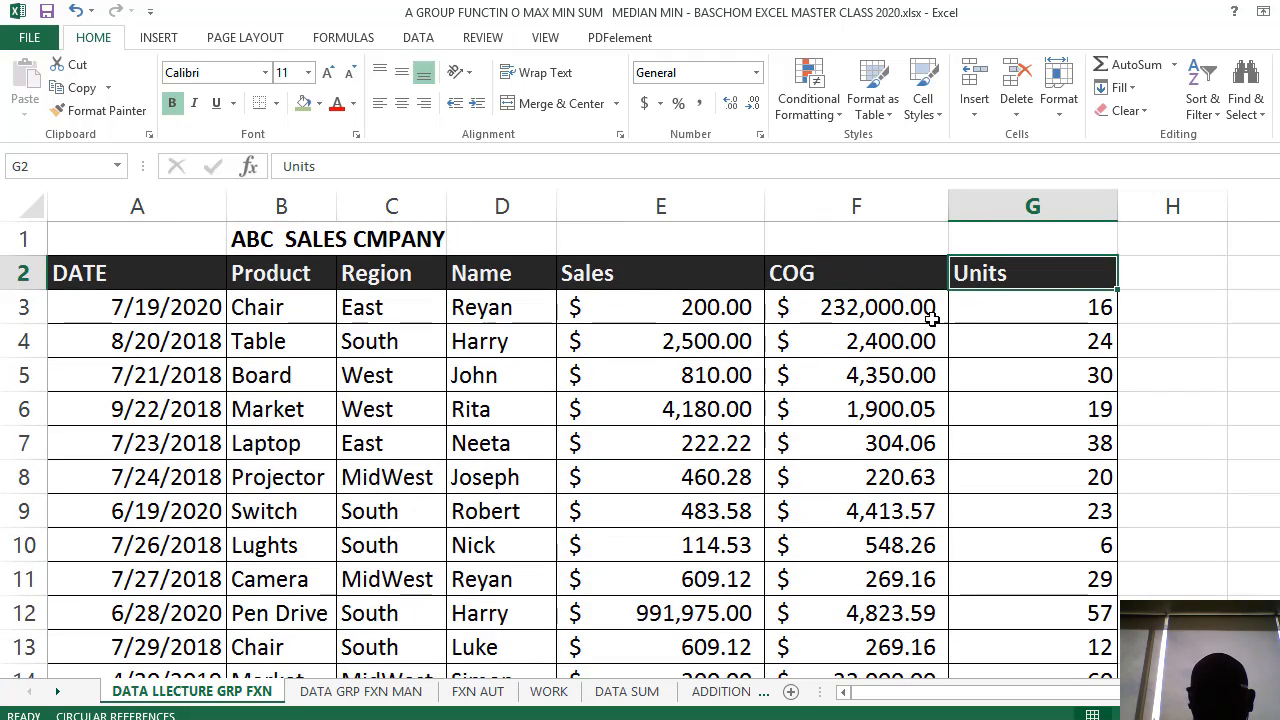
scroll(929, 314, "down", 4)
scroll(931, 323, "up", 4)
scroll(931, 323, "down", 4)
scroll(929, 320, "up", 4)
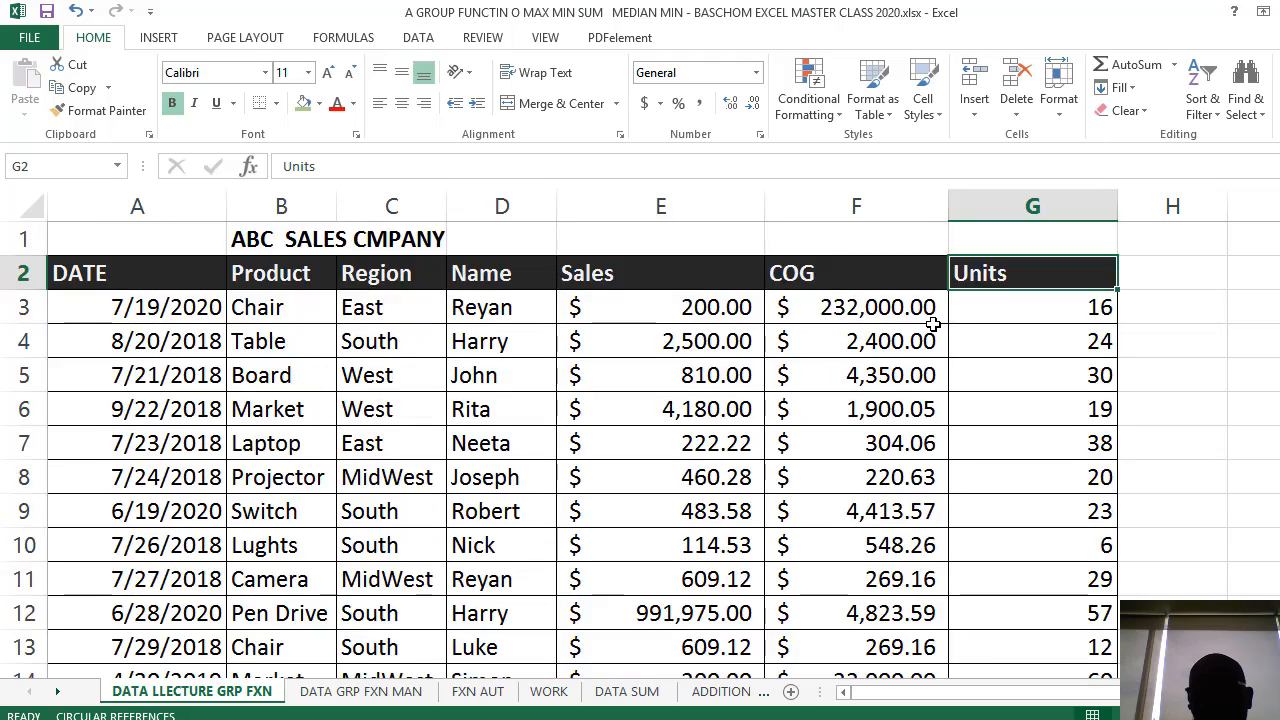
- Start a SUM formula in cell F24 for the COG column, with F3 as the first cell of the range
scroll(862, 420, "down", 3)
scroll(862, 567, "down", 2)
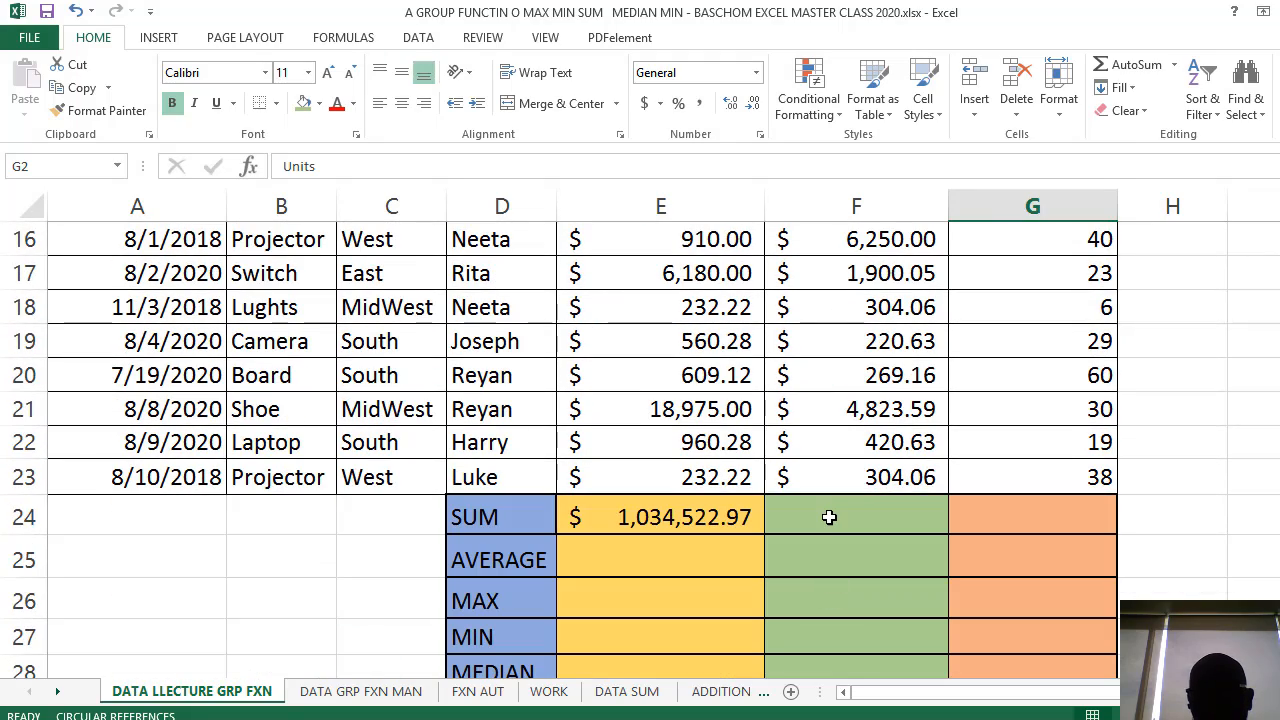
left_click(828, 517)
type("=SUM")
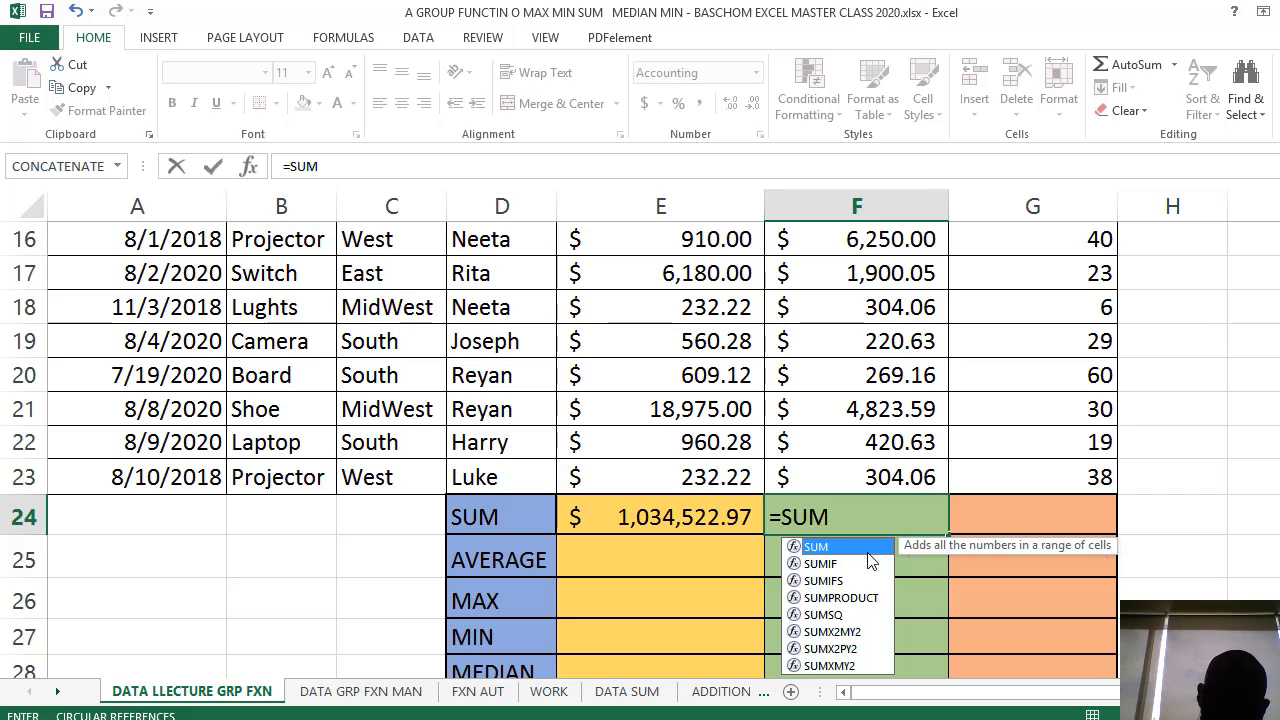
type("(")
scroll(867, 552, "up", 5)
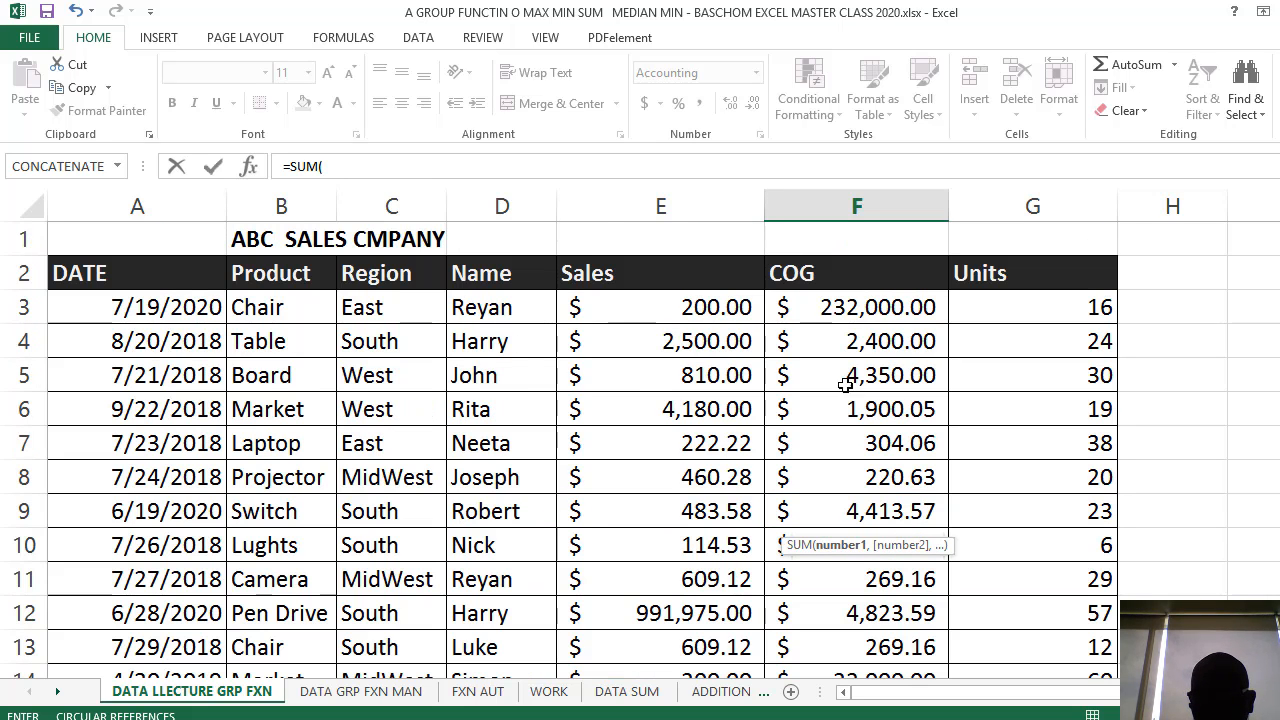
left_click(867, 316)
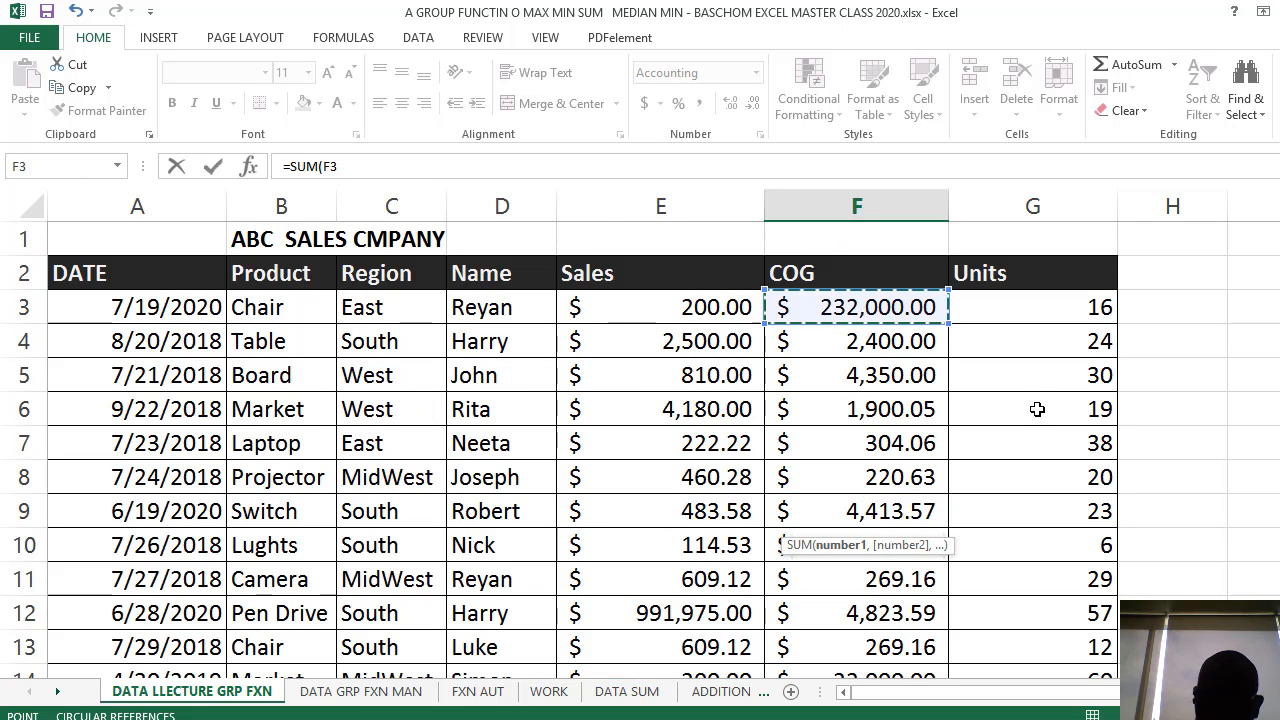
- Complete the COG formula as =SUM(F3:F23) and enter it
scroll(1013, 452, "down", 6)
scroll(1013, 452, "down", 3)
scroll(1012, 452, "up", 3)
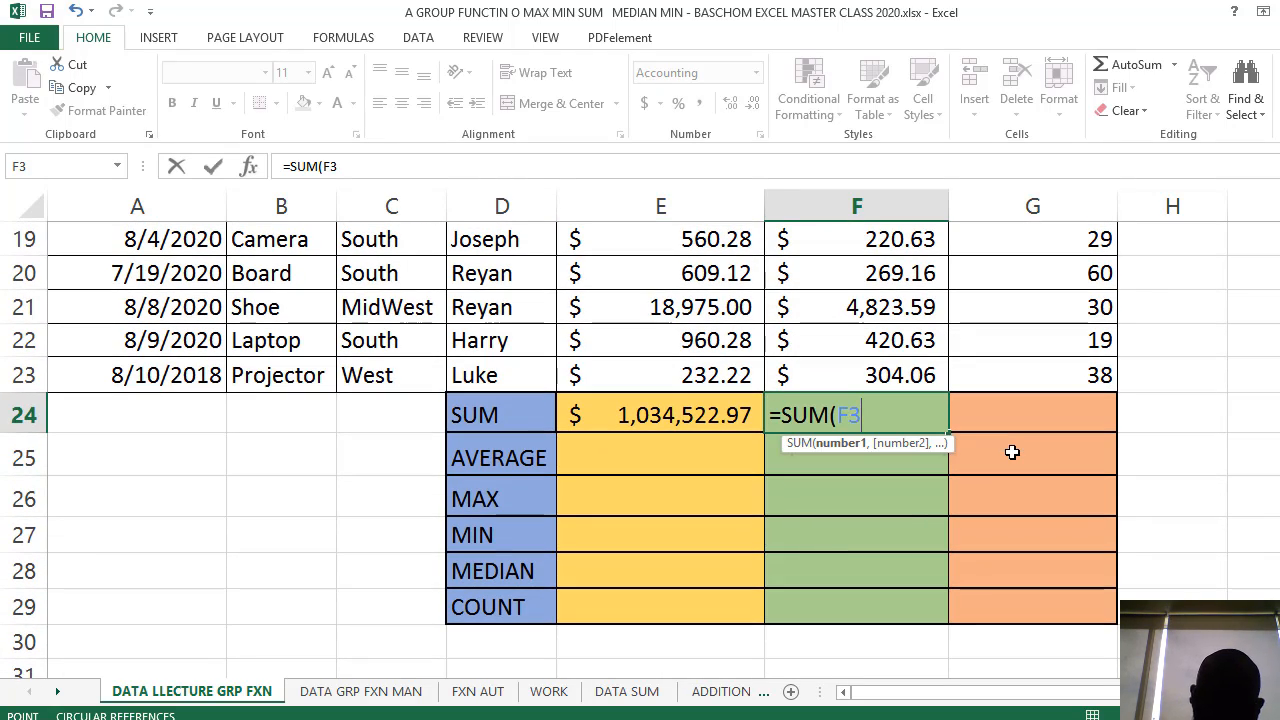
type(":")
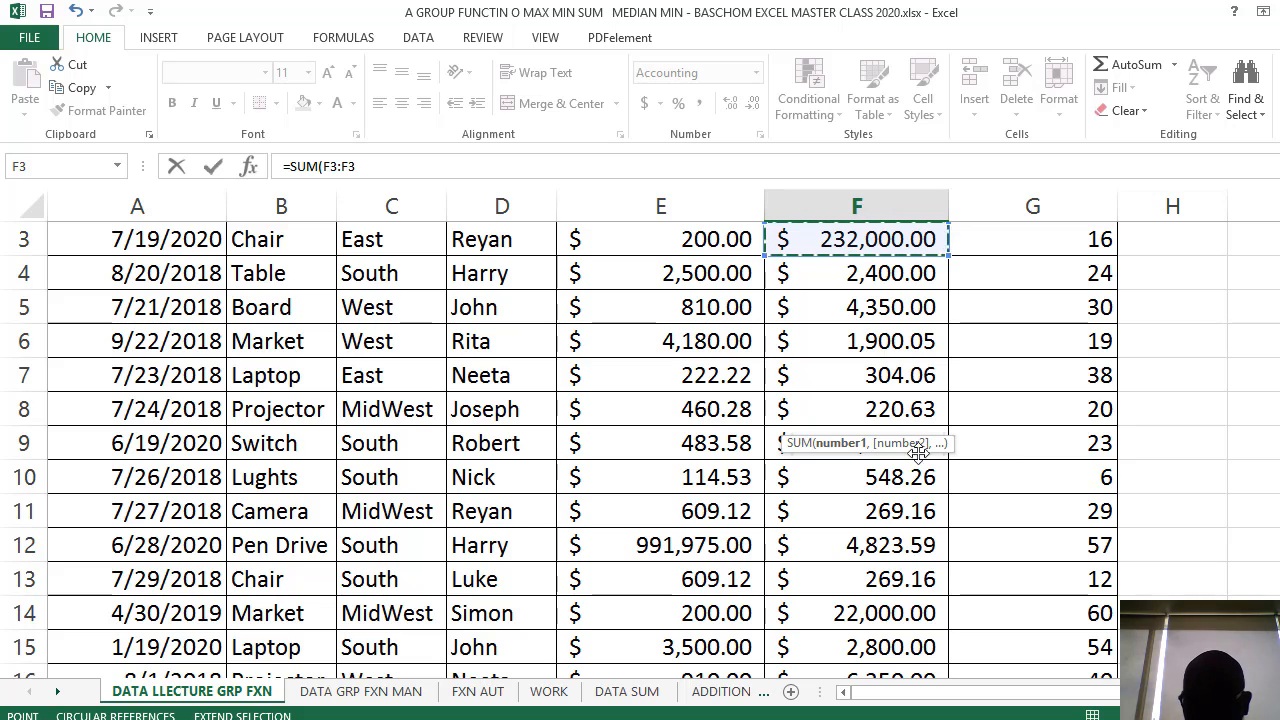
scroll(906, 460, "down", 4)
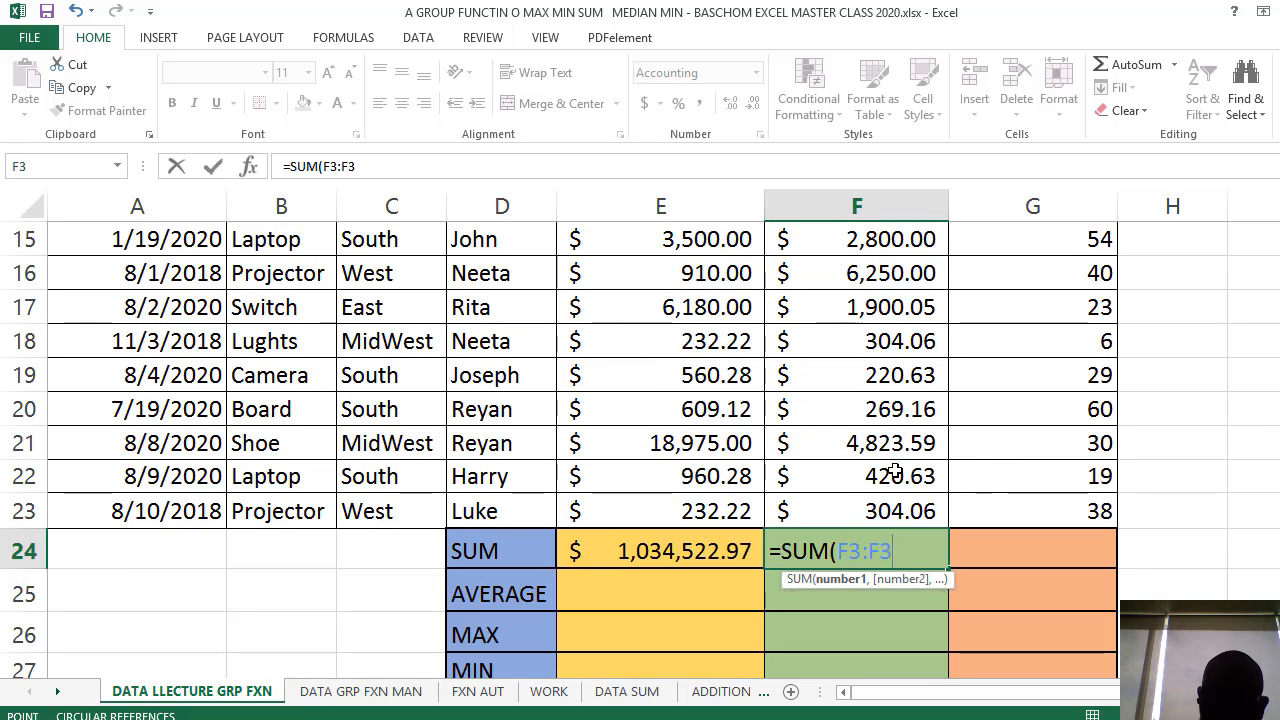
key("BackSpace")
key("BackSpace")
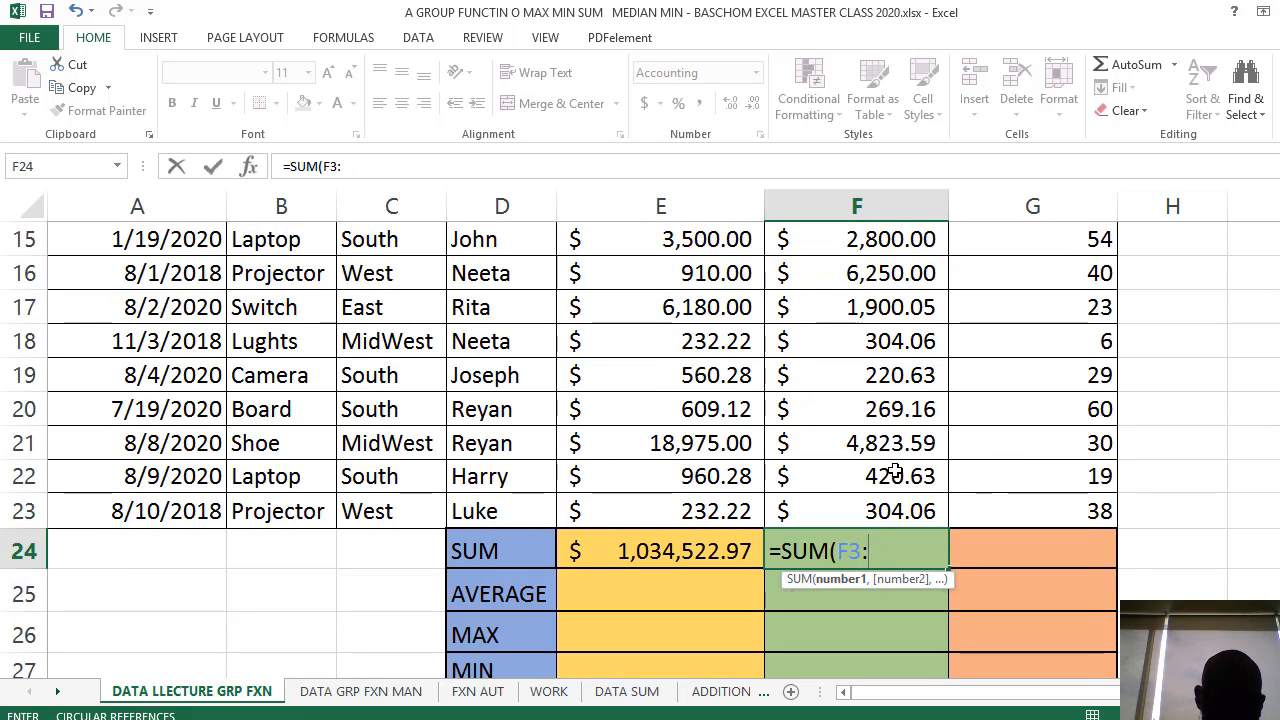
left_click(852, 515)
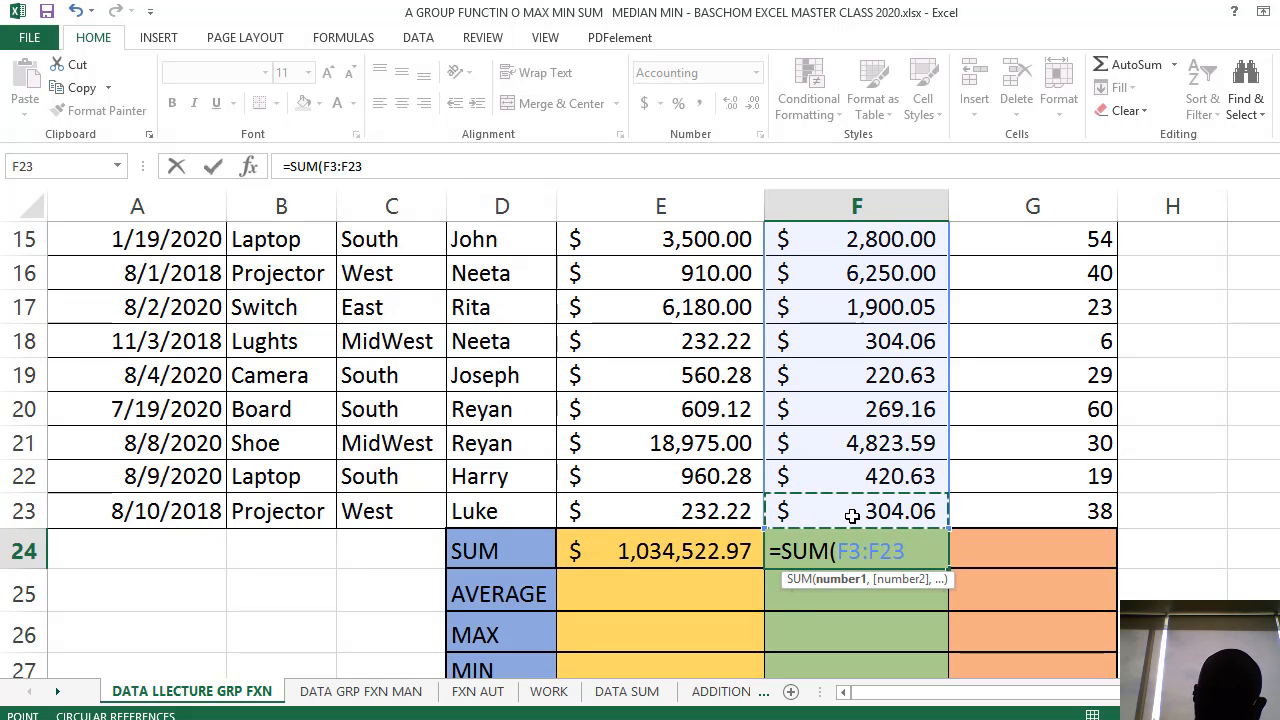
type(")")
key("Return")
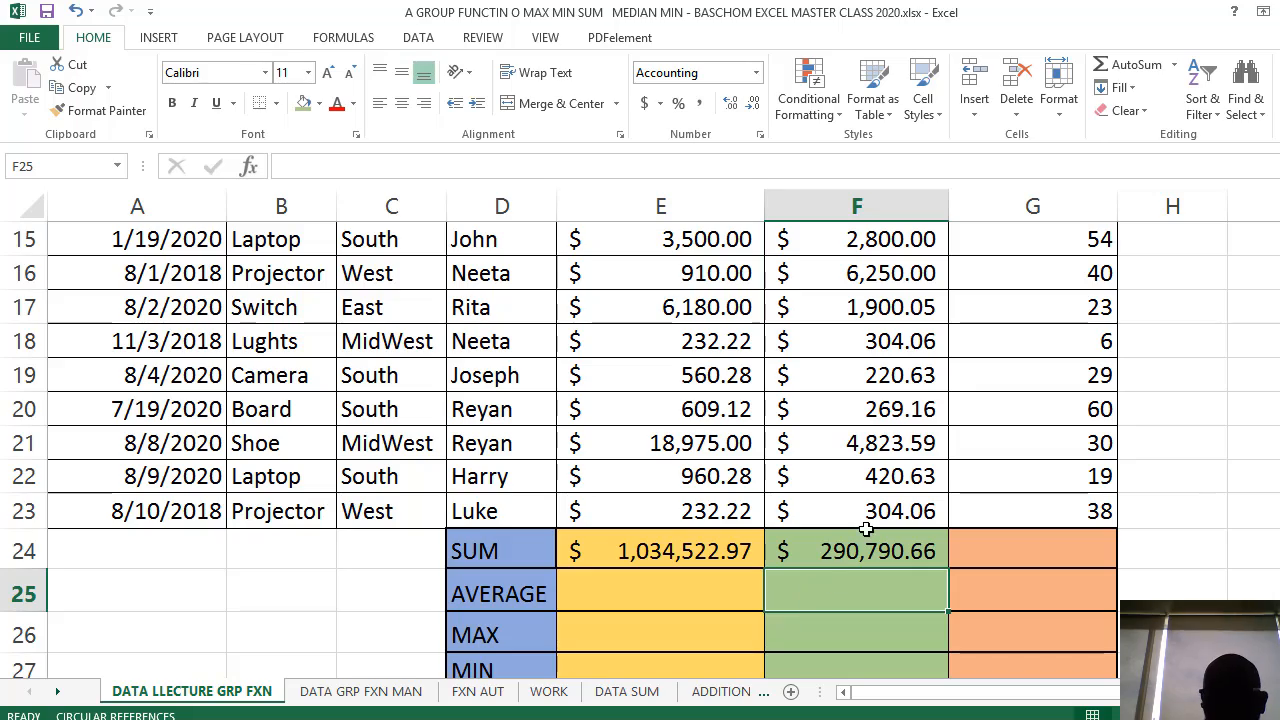
- Review the COG total's formula in F24 against the COG figures in rows 3 to 23
left_click(865, 532)
scroll(860, 535, "up", 5)
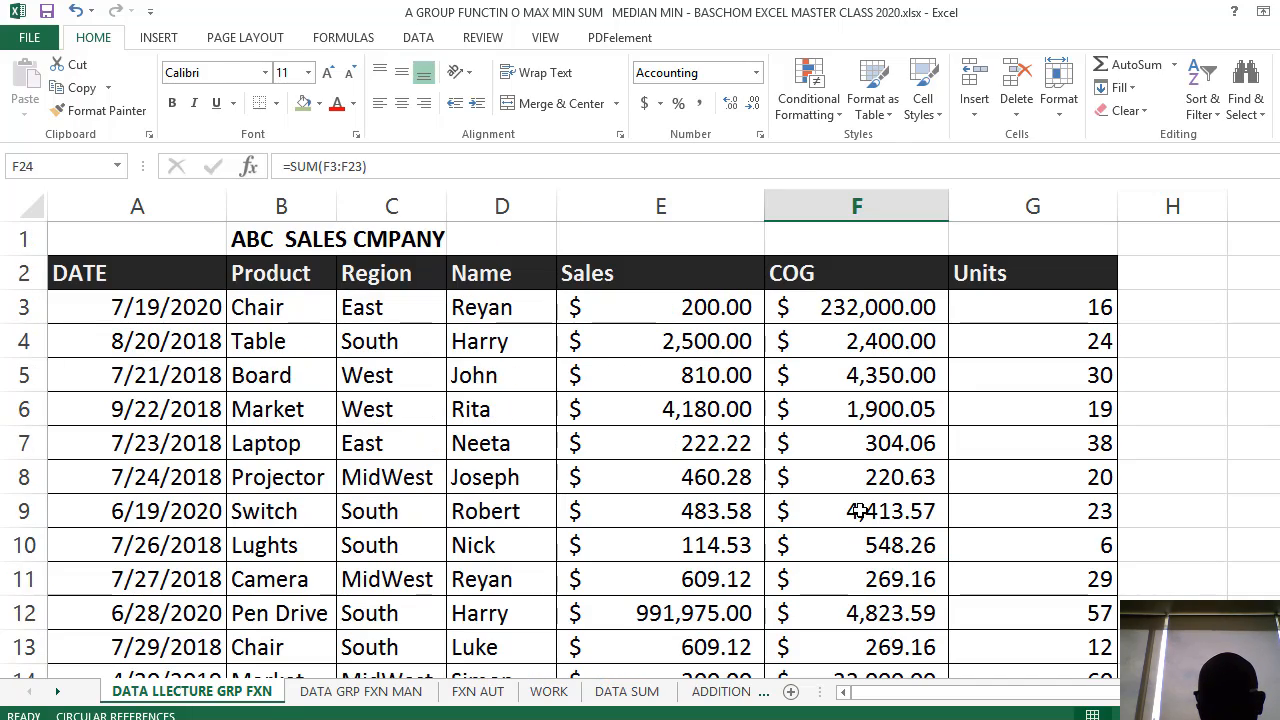
scroll(865, 495, "down", 7)
scroll(868, 486, "up", 7)
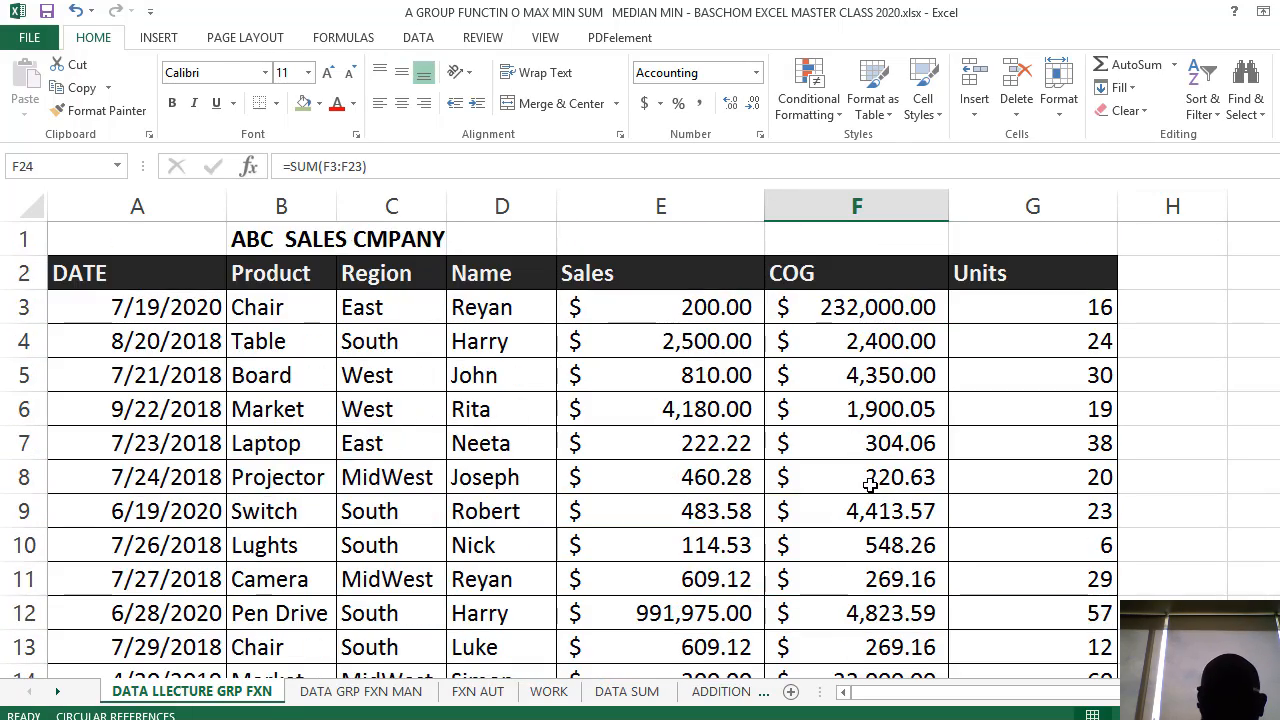
scroll(870, 484, "down", 6)
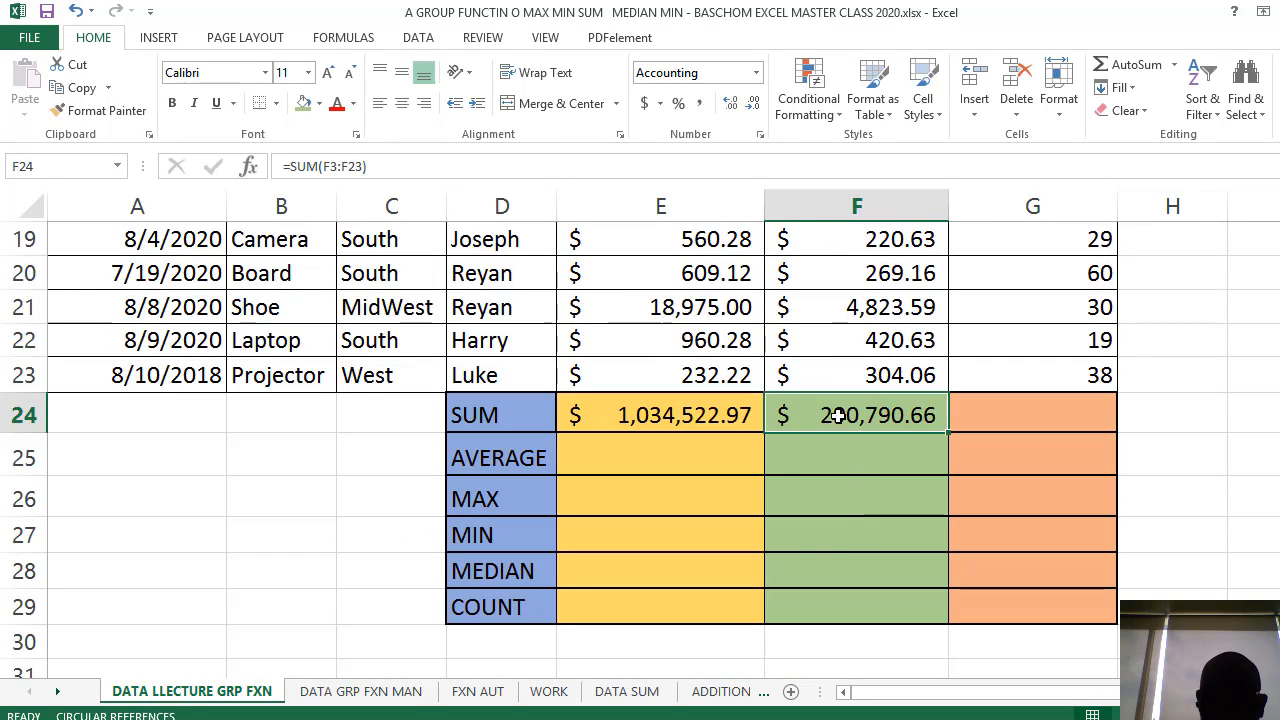
left_click(784, 458)
left_click(832, 415)
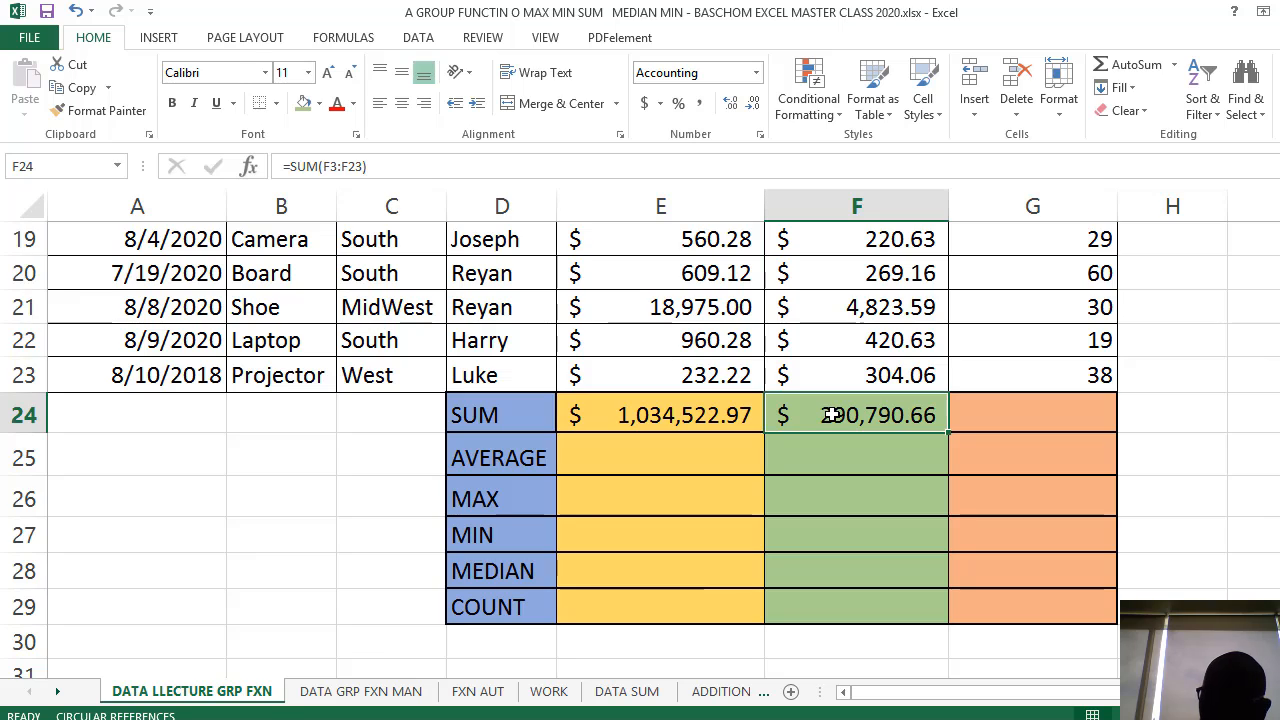
- Clear the COG total in F24 and fill the Sales SUM formula from E24 across F24 and G24
key("Delete")
left_click(672, 422)
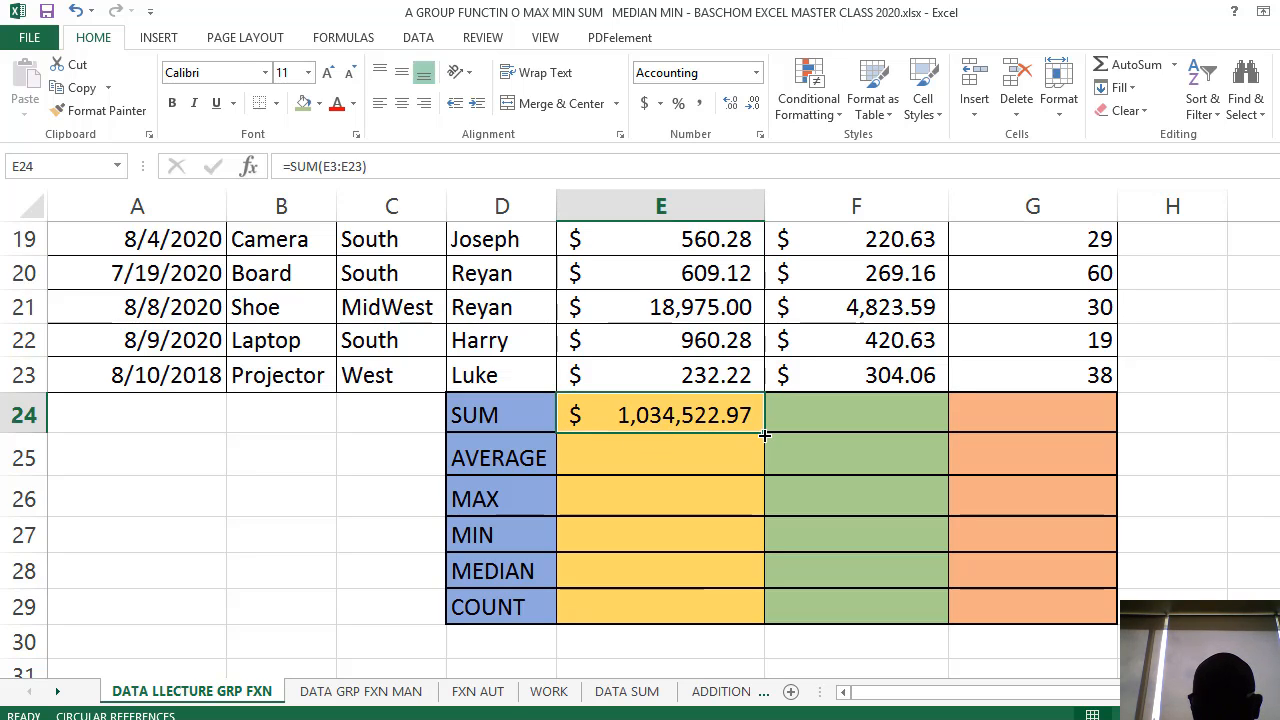
left_click_drag(764, 435, 1063, 452)
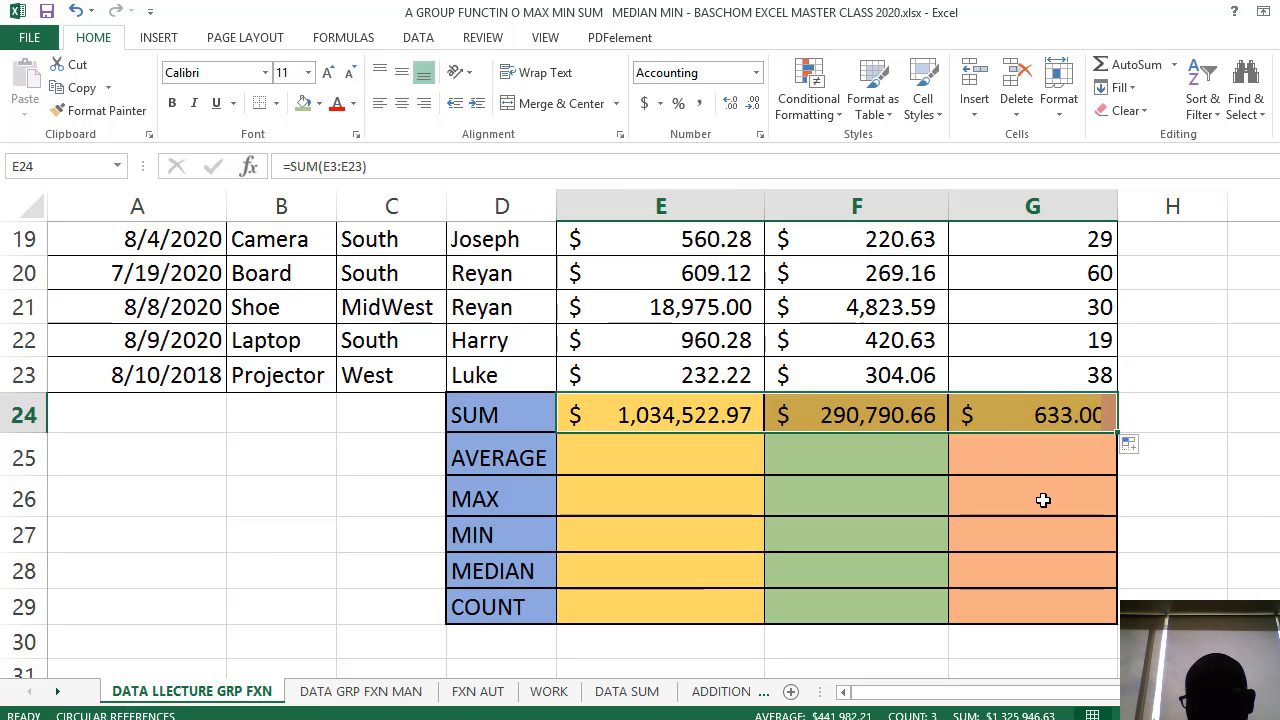
- Check the copied SUM formulas in F24 and G24 and review the totals row against the data rows above
left_click(824, 420)
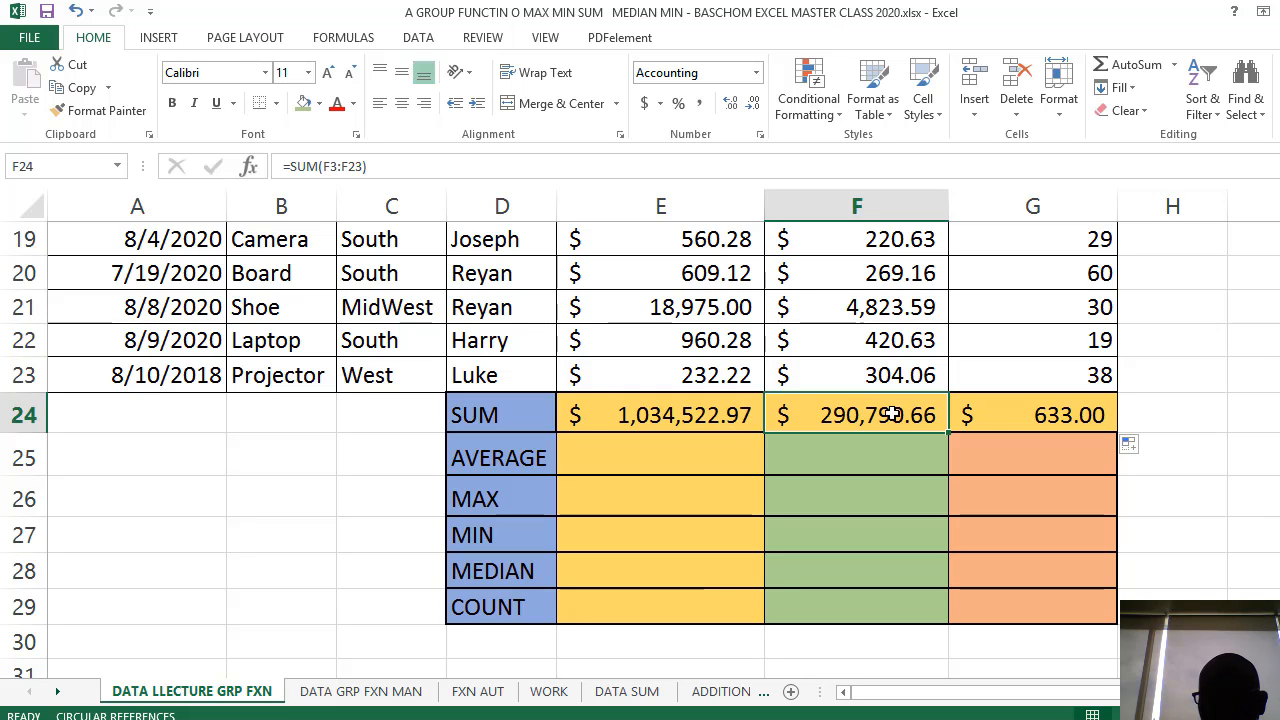
left_click(972, 415)
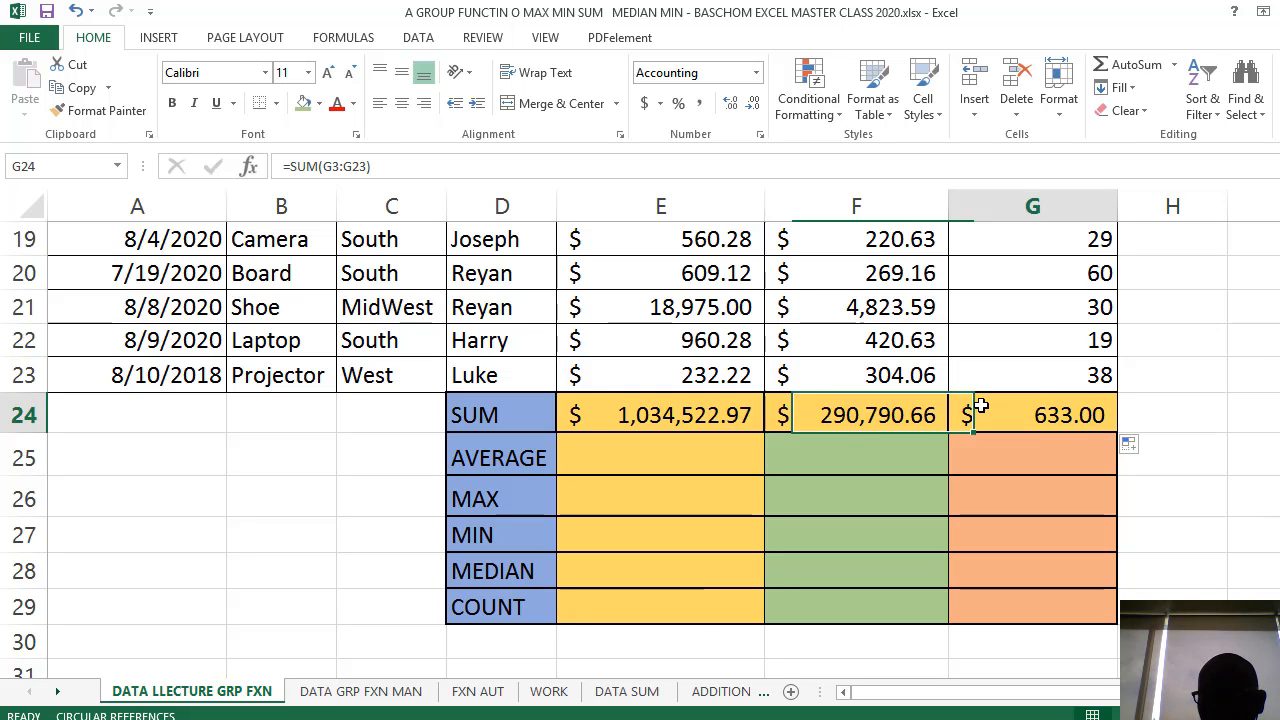
left_click(810, 452)
scroll(810, 435, "up", 6)
scroll(810, 435, "down", 6)
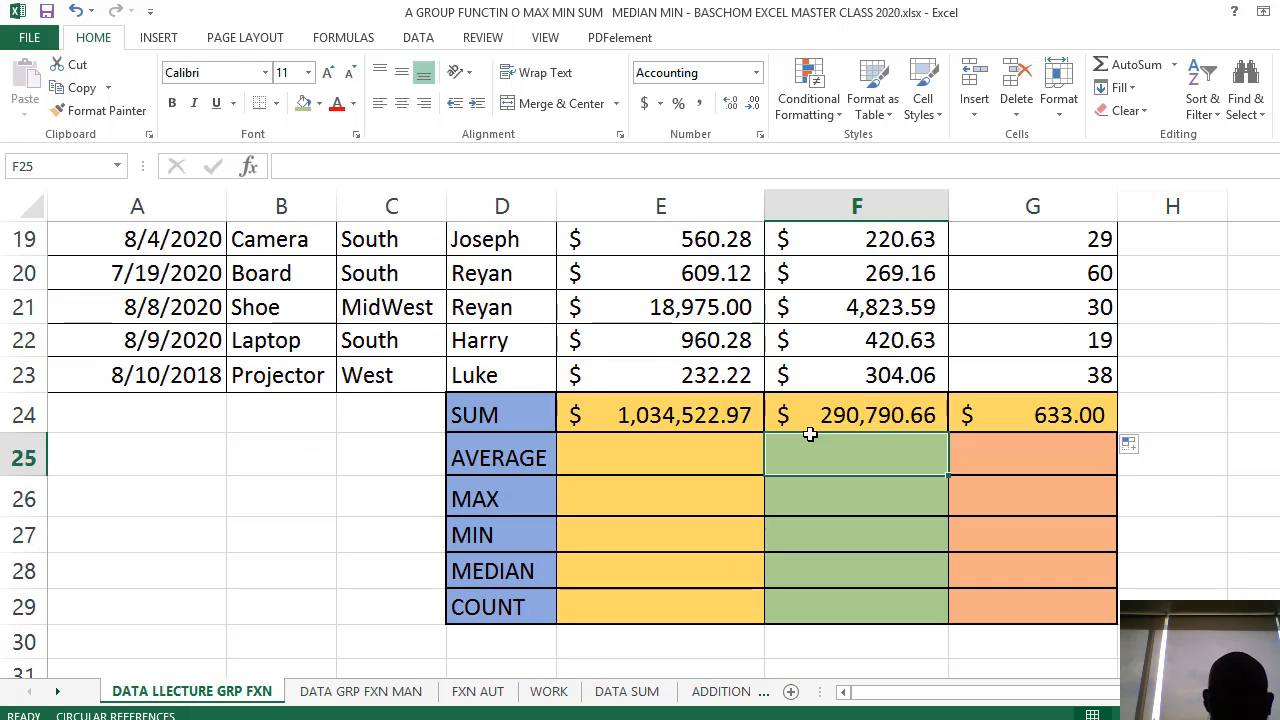
scroll(808, 438, "up", 4)
scroll(806, 442, "down", 3)
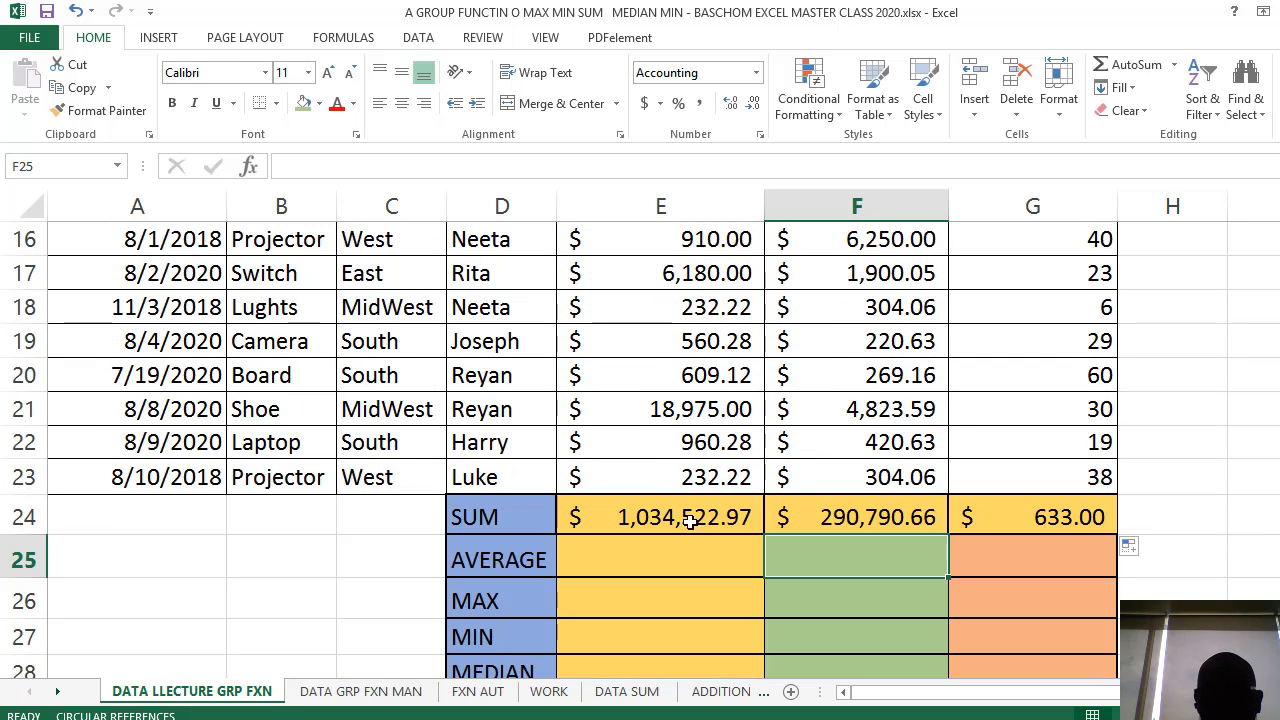
scroll(695, 514, "up", 5)
scroll(690, 512, "down", 6)
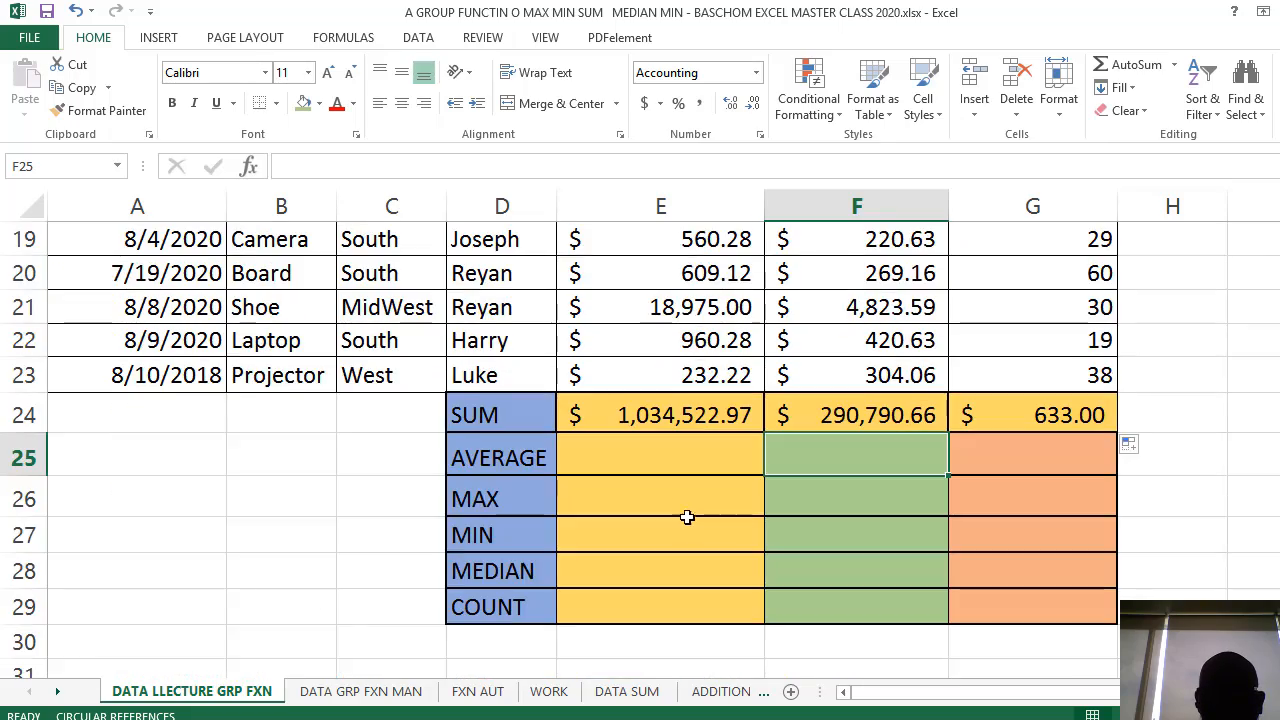
scroll(687, 516, "up", 6)
scroll(680, 505, "down", 5)
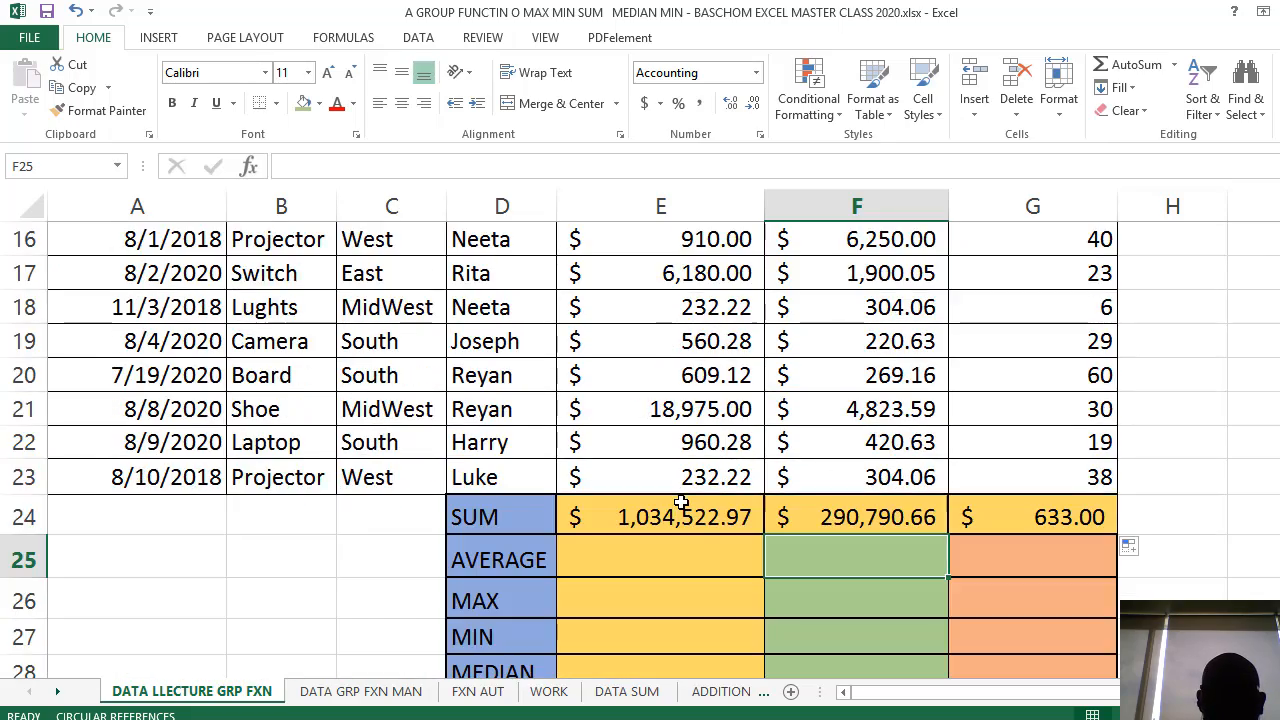
scroll(677, 495, "up", 1)
scroll(670, 512, "down", 2)
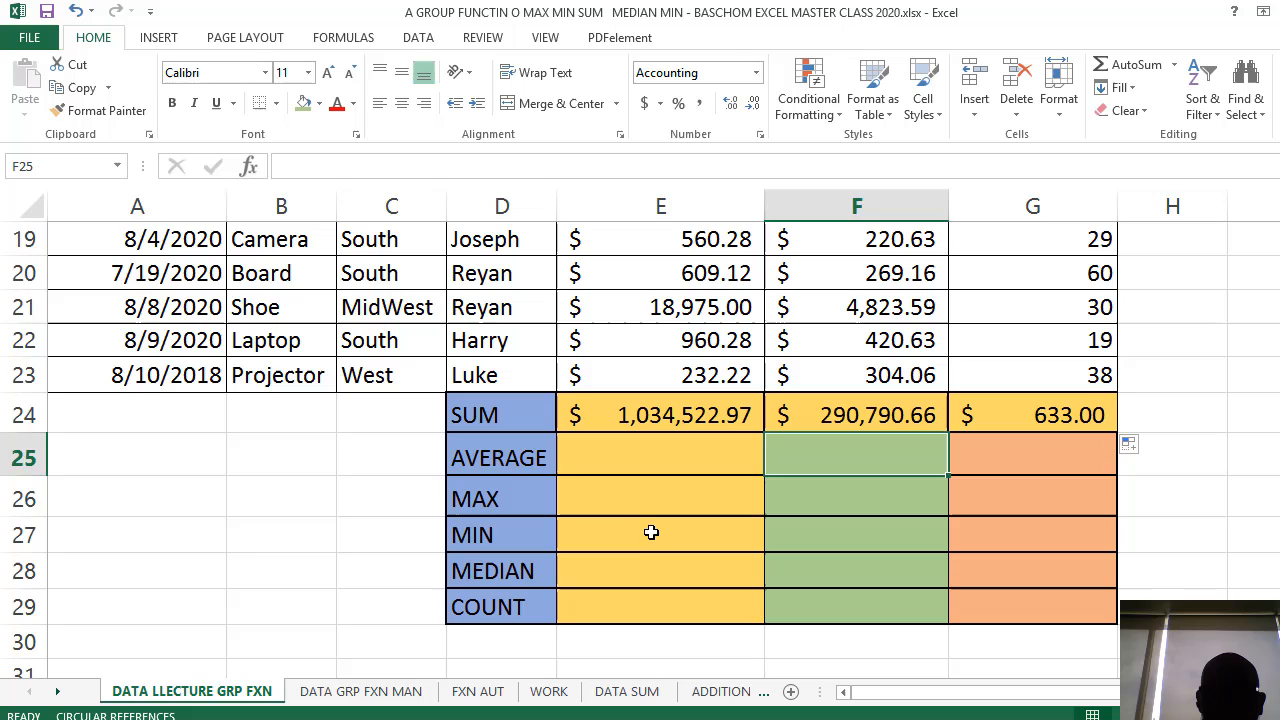
left_click(631, 455)
type("=AVER")
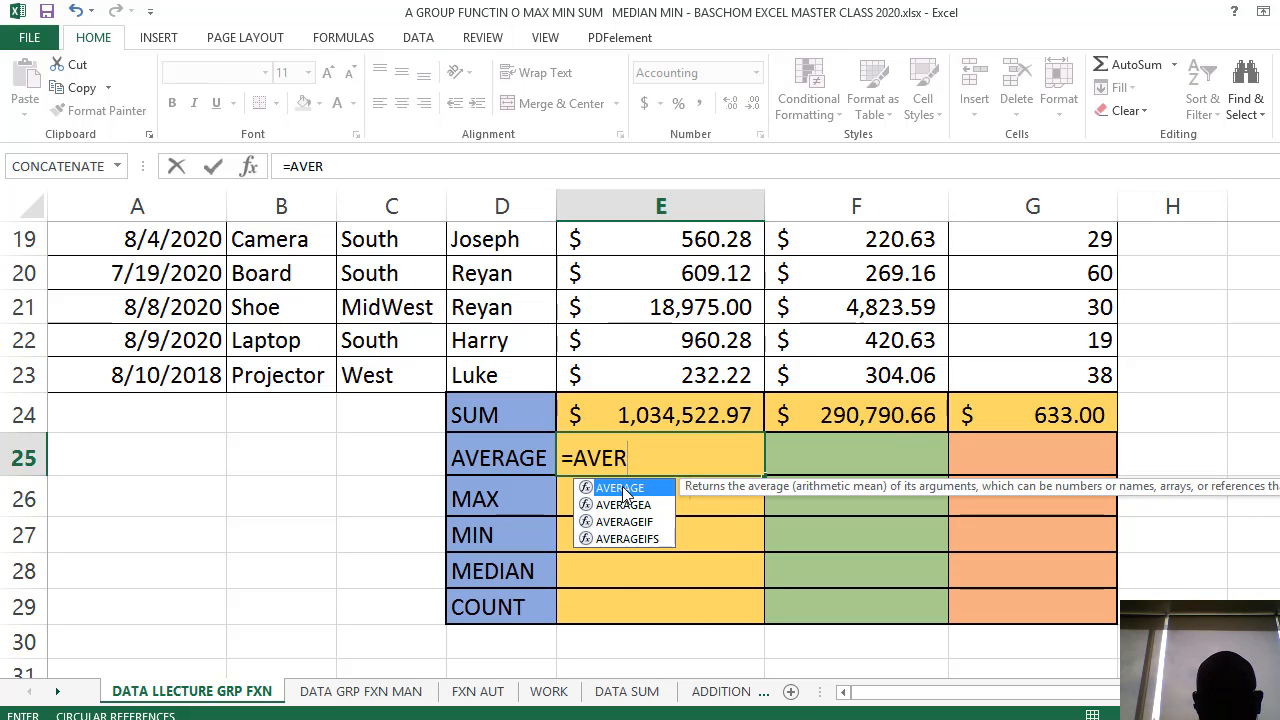
double_click(621, 488)
scroll(686, 370, "up", 6)
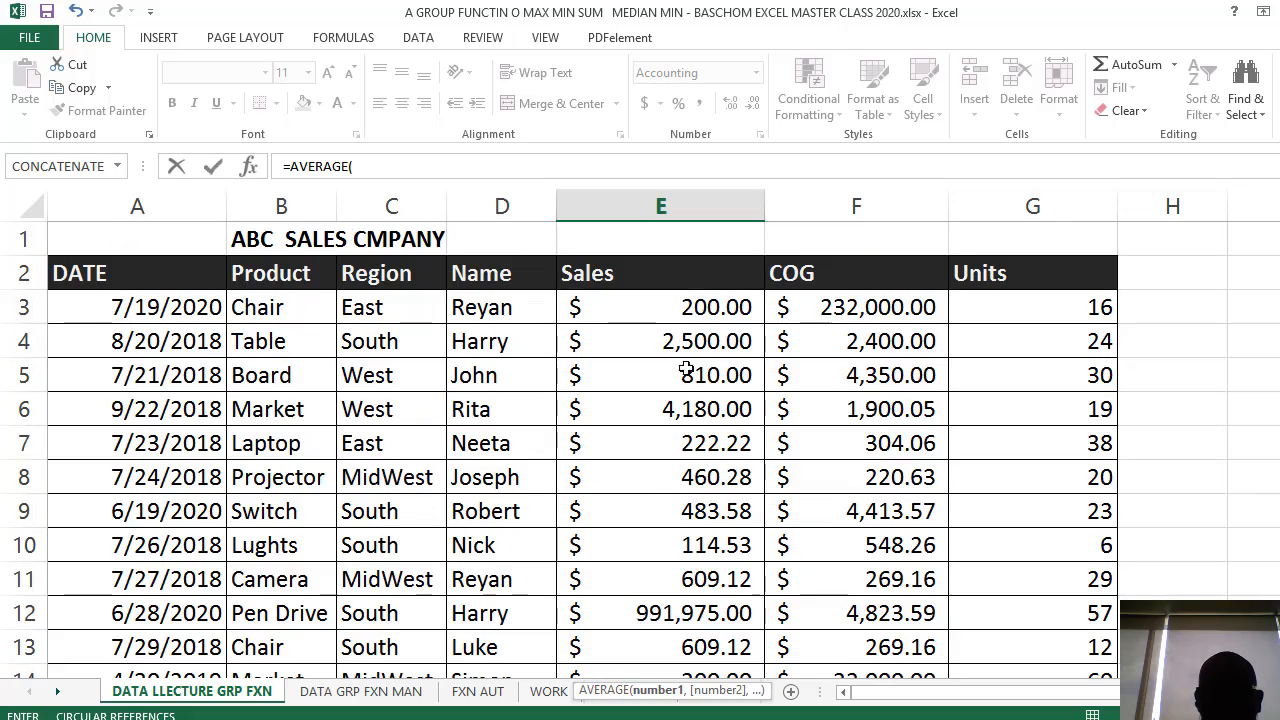
left_click(676, 311)
scroll(735, 378, "down", 5)
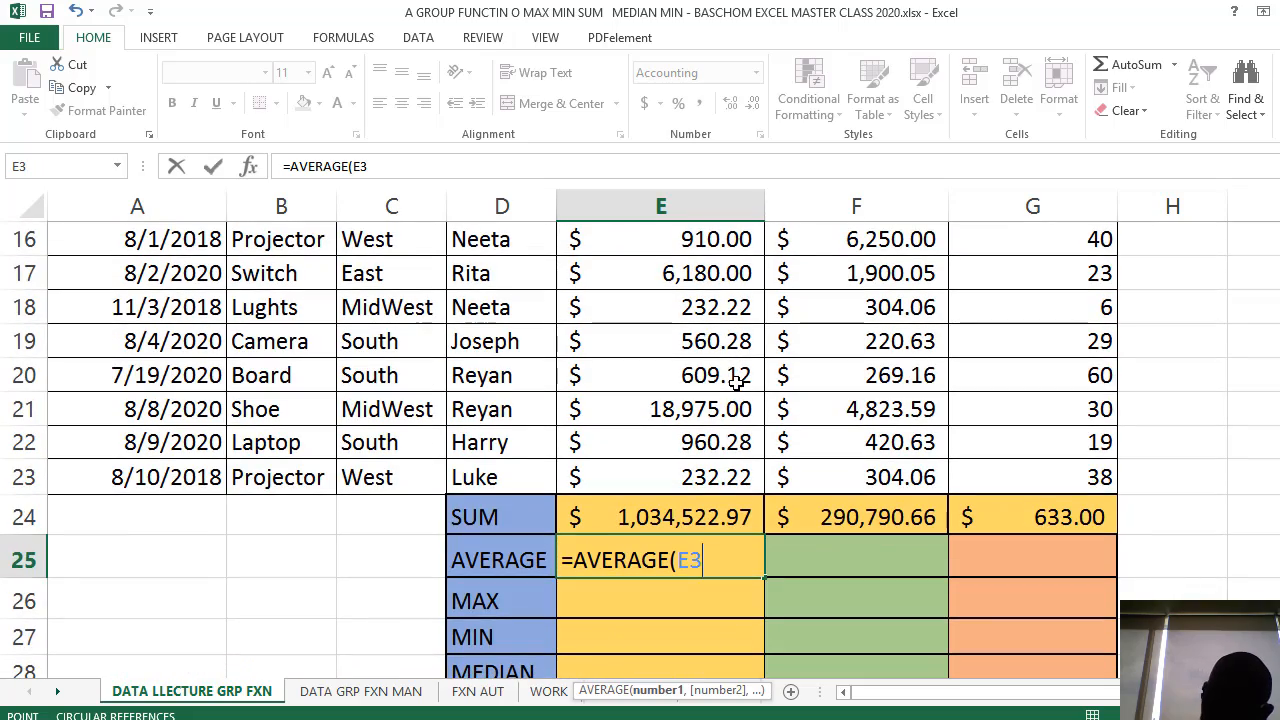
key("Up")
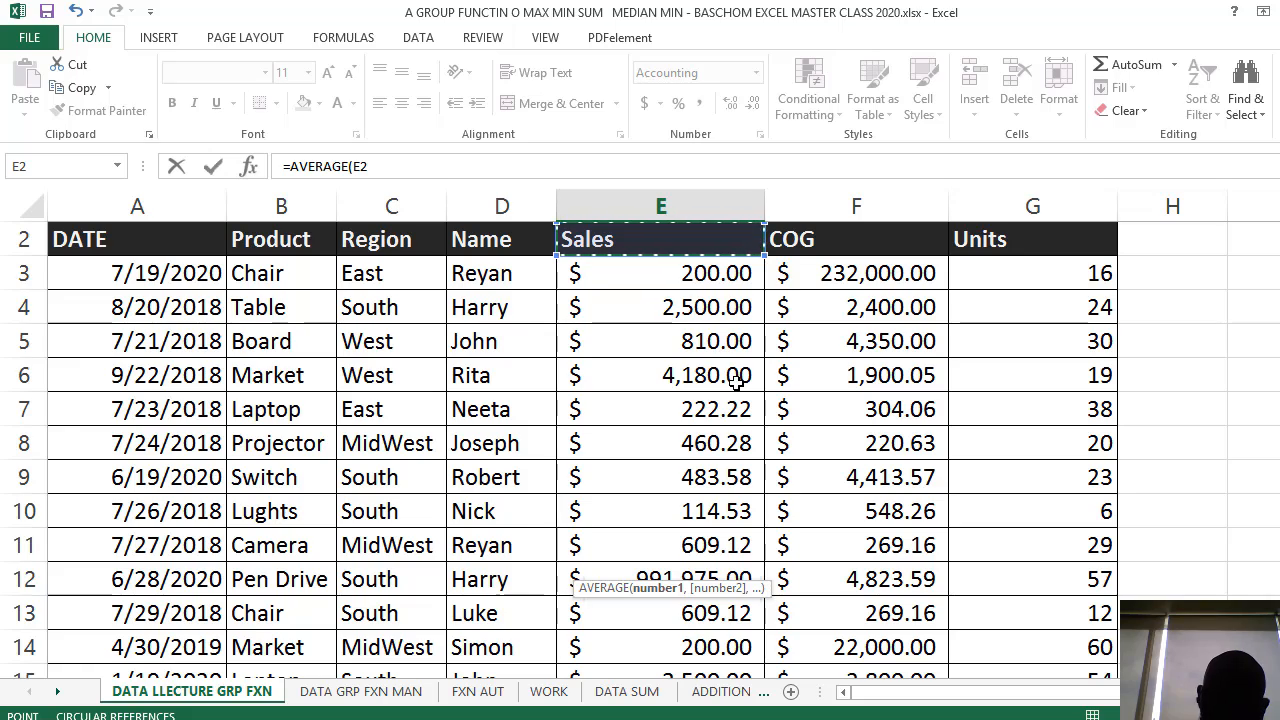
scroll(727, 388, "down", 1)
scroll(727, 388, "down", 3)
key("Escape")
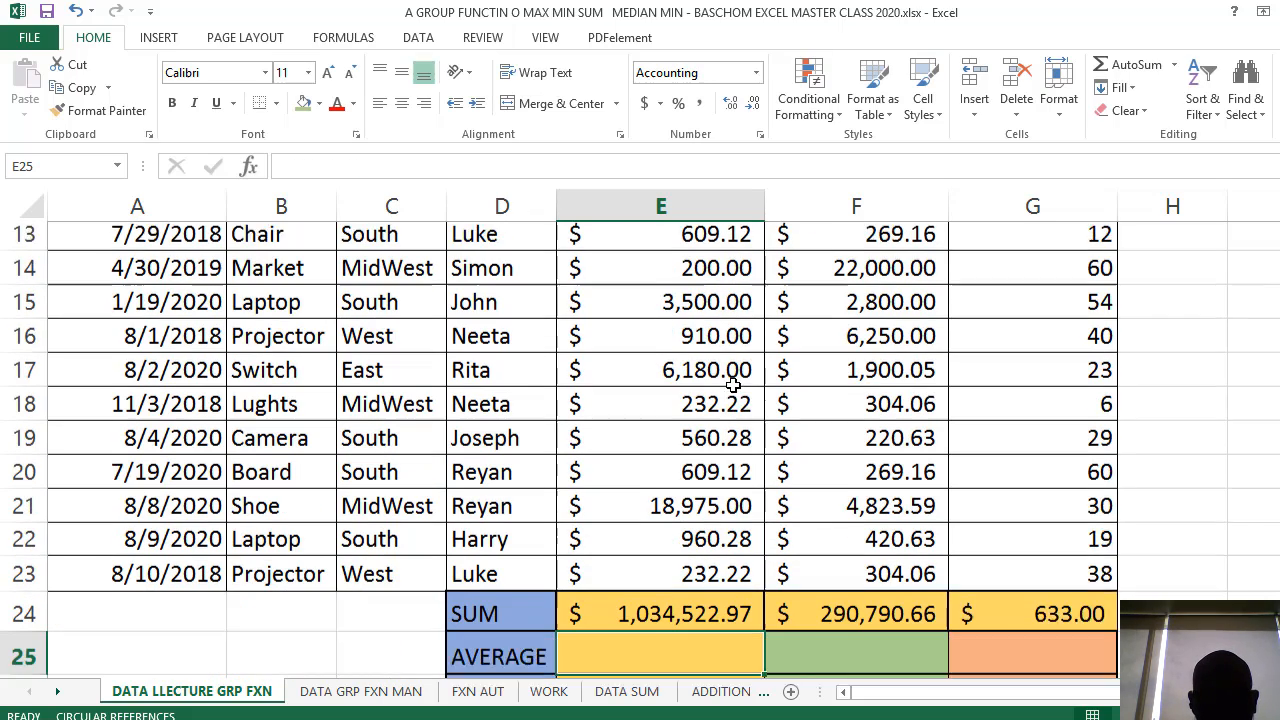
- Start an AVERAGE formula in cell E25 for the Sales column, with E3 as the first cell of the range
scroll(706, 415, "down", 1)
double_click(612, 617)
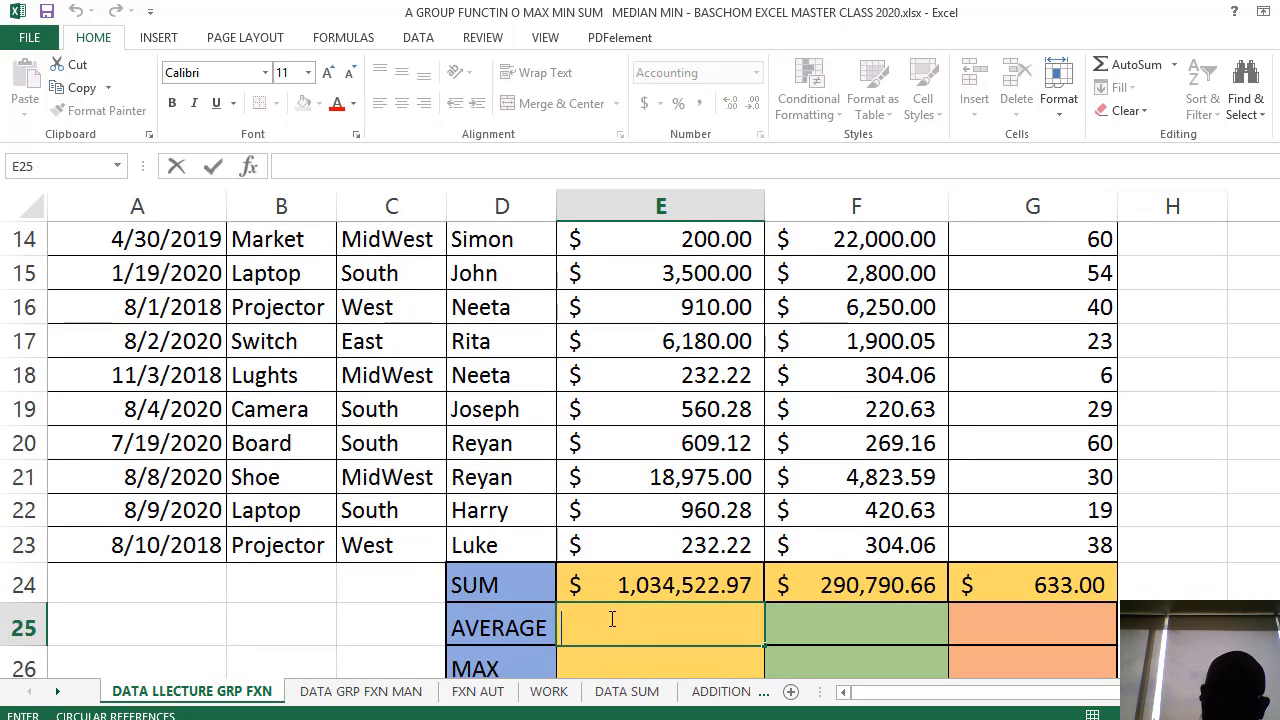
type("=")
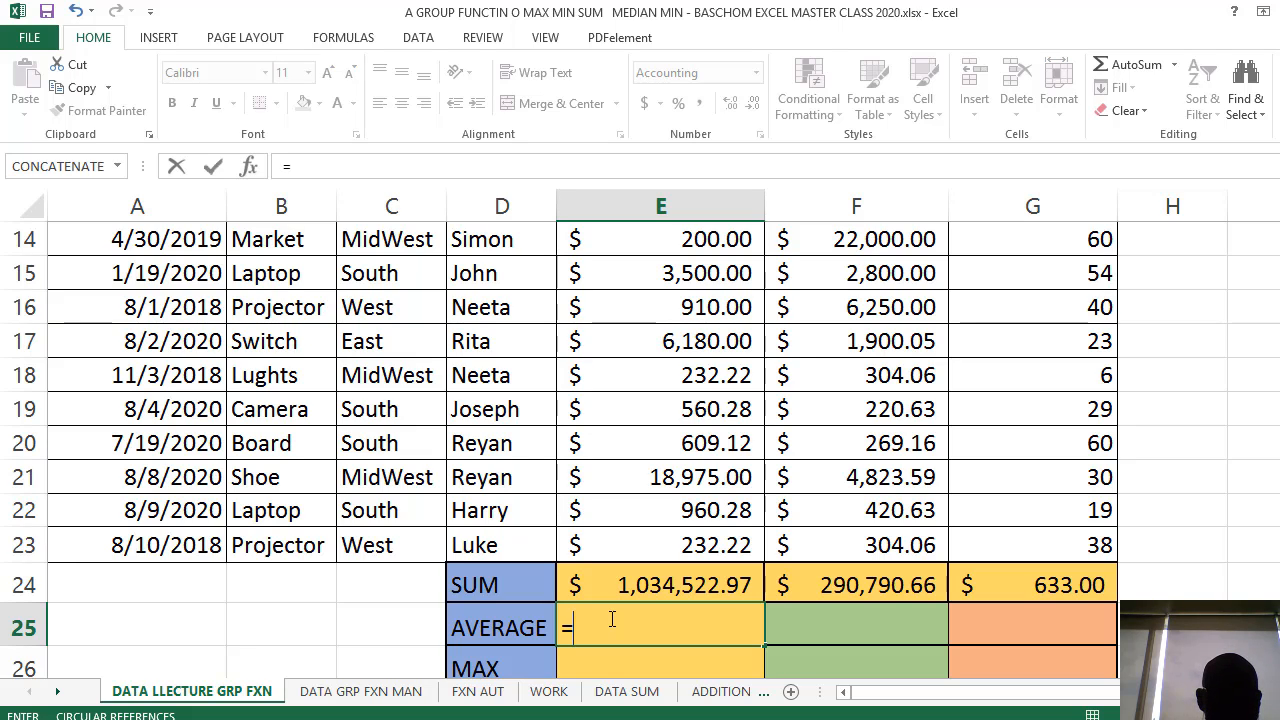
type("AVERAGE")
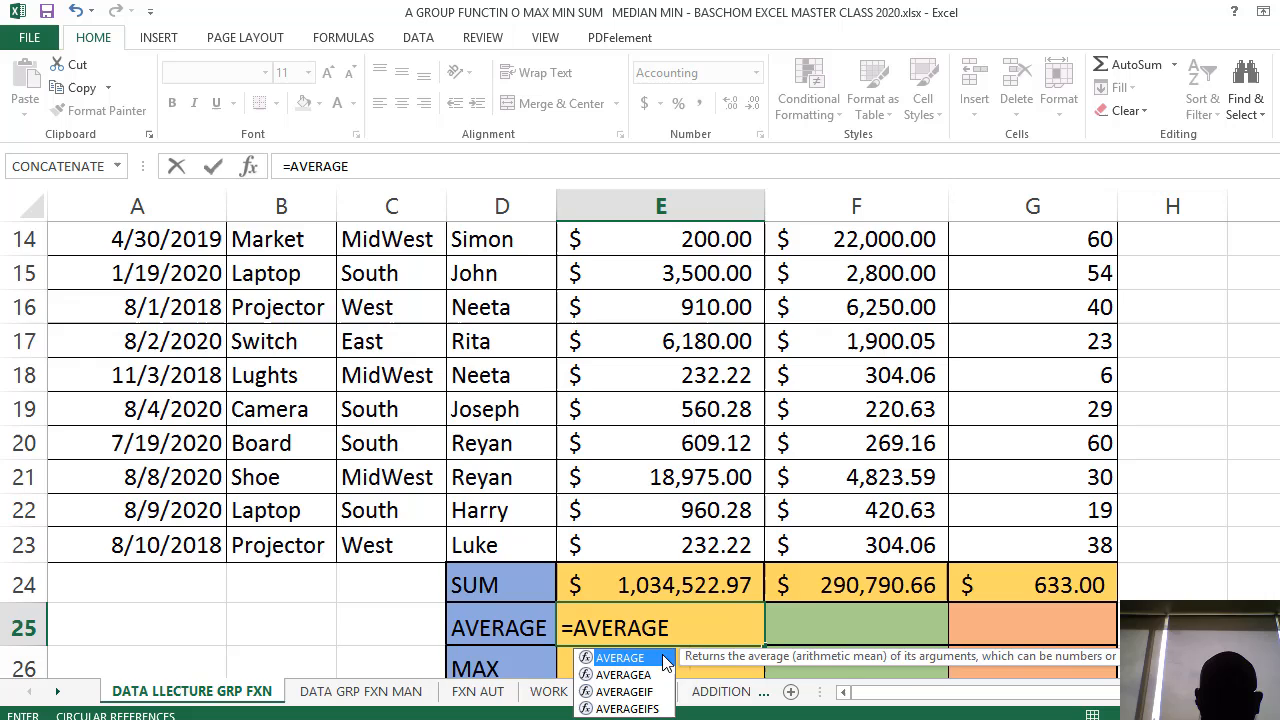
scroll(650, 605, "up", 3)
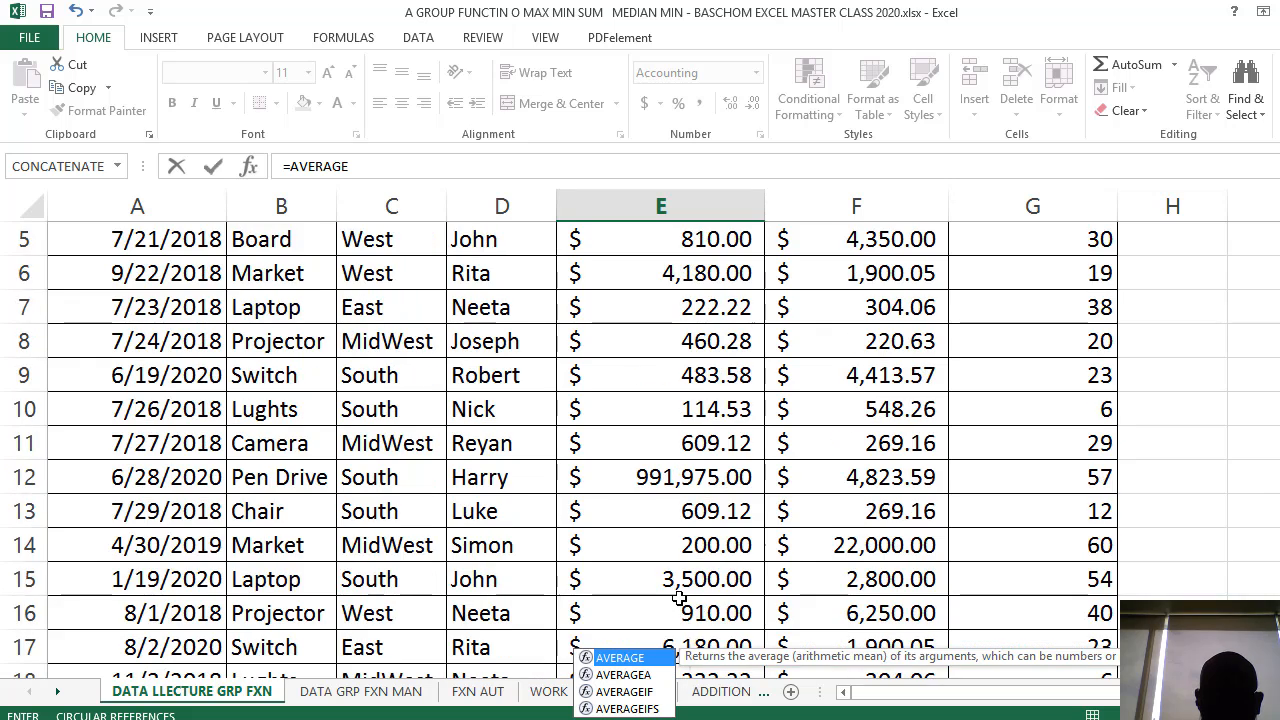
scroll(683, 597, "down", 3)
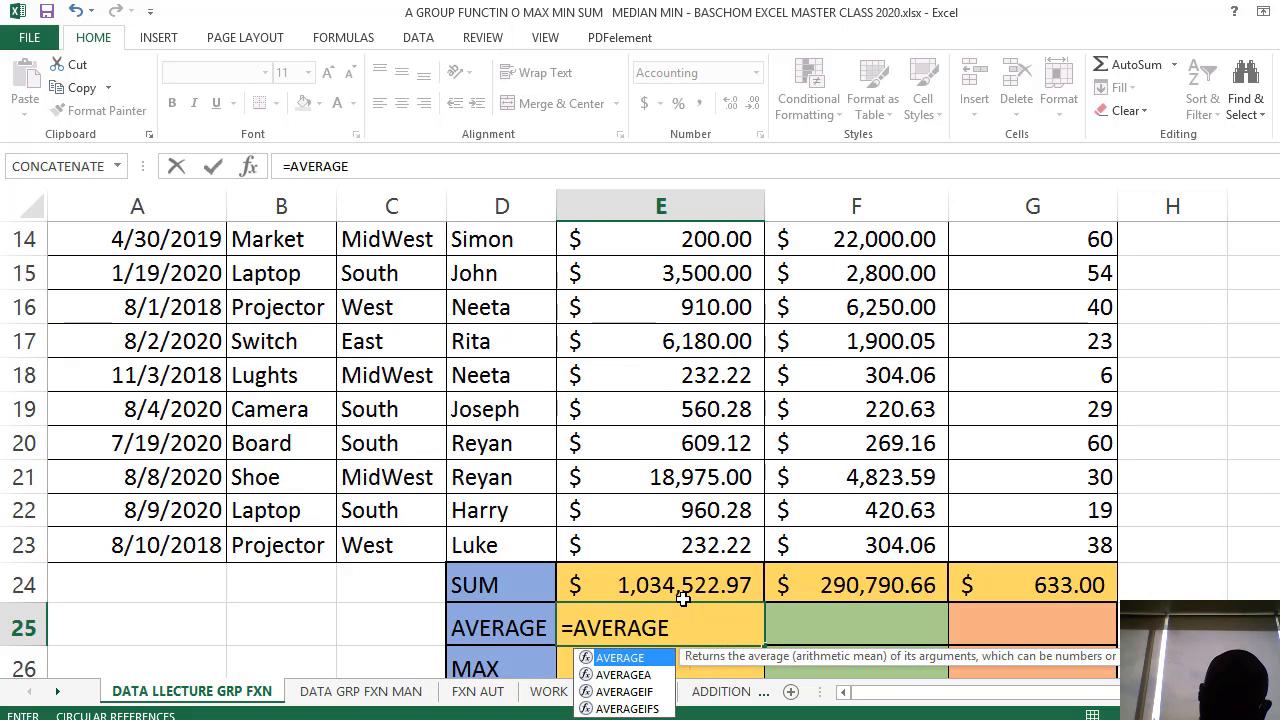
type("E(")
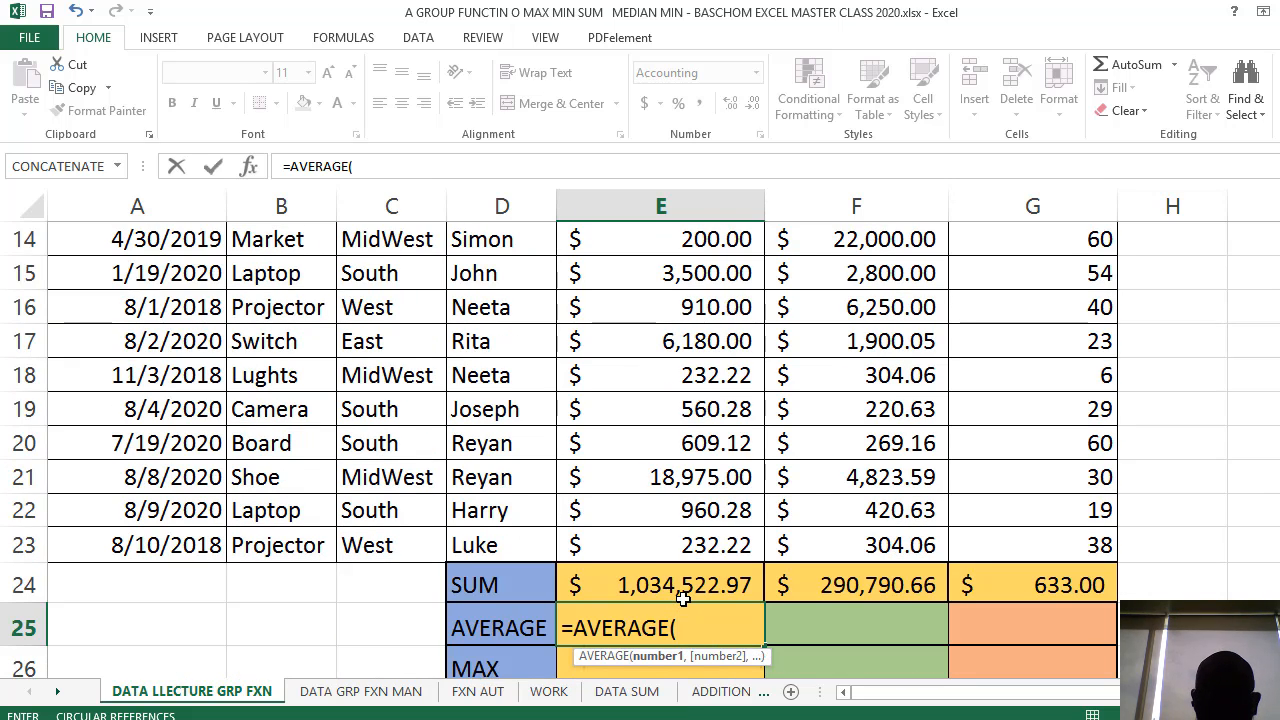
scroll(683, 597, "up", 4)
left_click(700, 290)
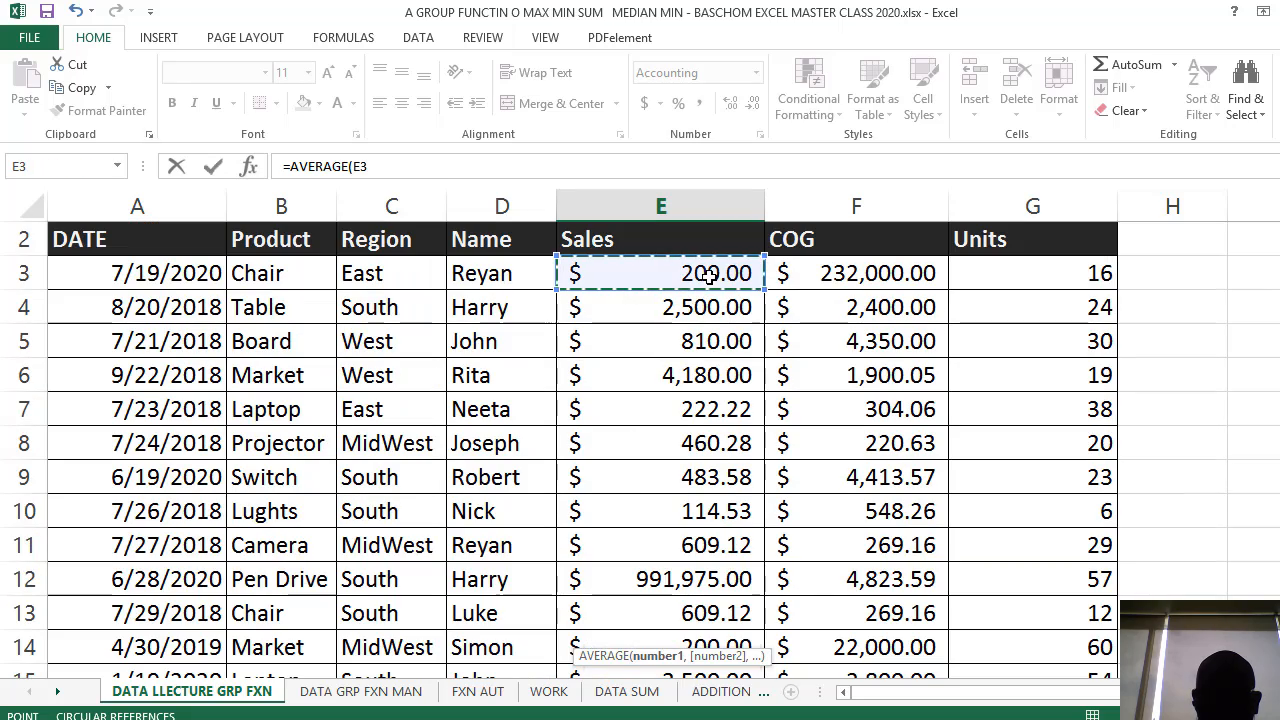
- Complete the Sales average formula as =AVERAGE(E3:E23) and enter it
scroll(786, 410, "down", 5)
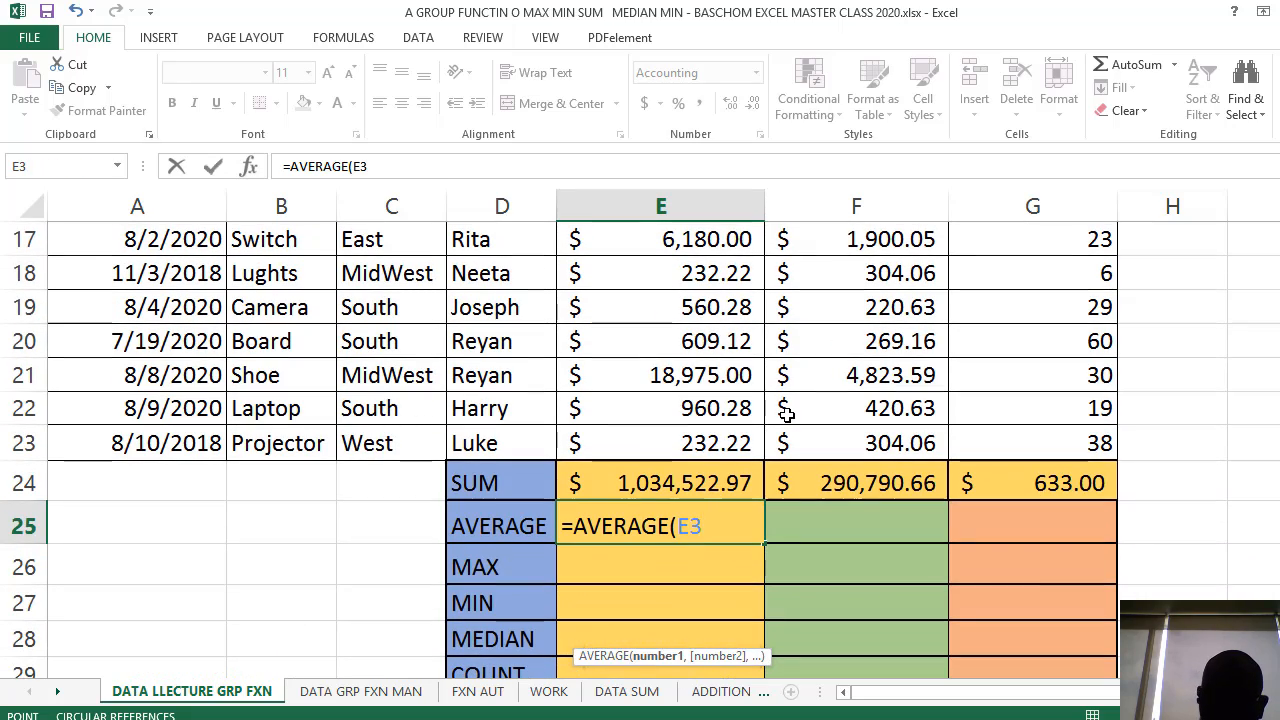
type(":")
scroll(698, 454, "down", 1)
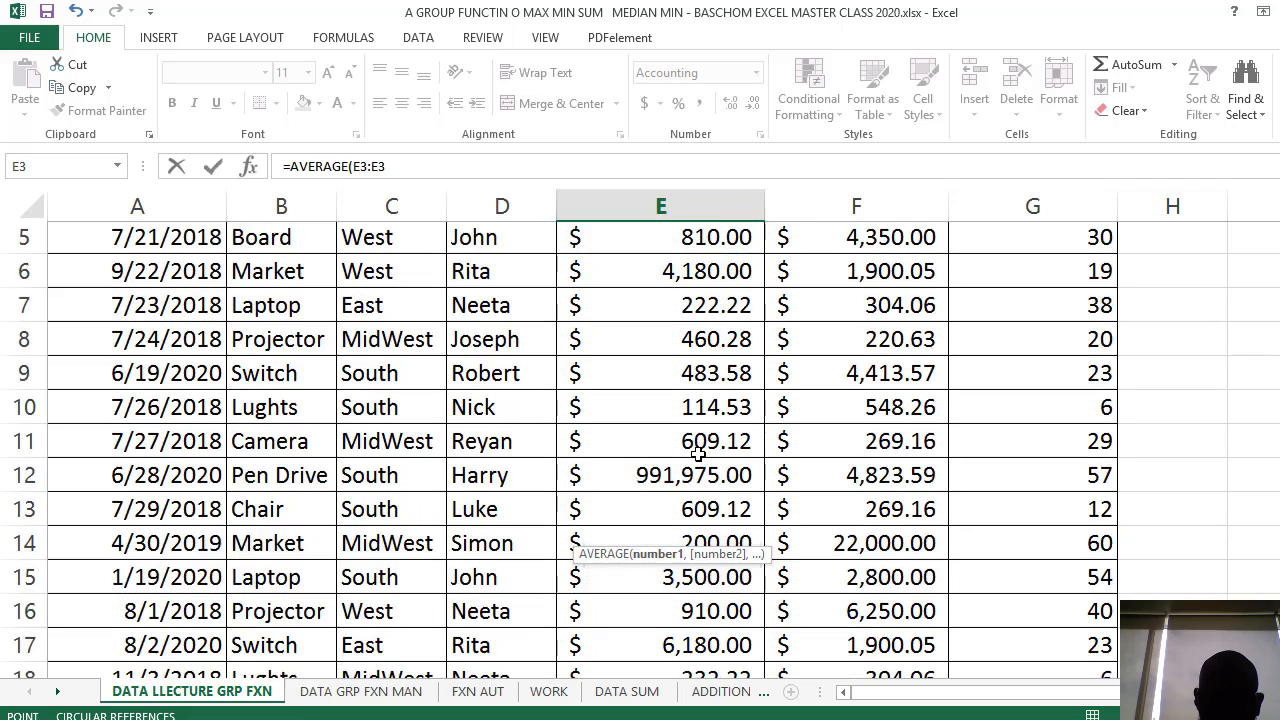
scroll(698, 454, "down", 6)
scroll(786, 418, "up", 1)
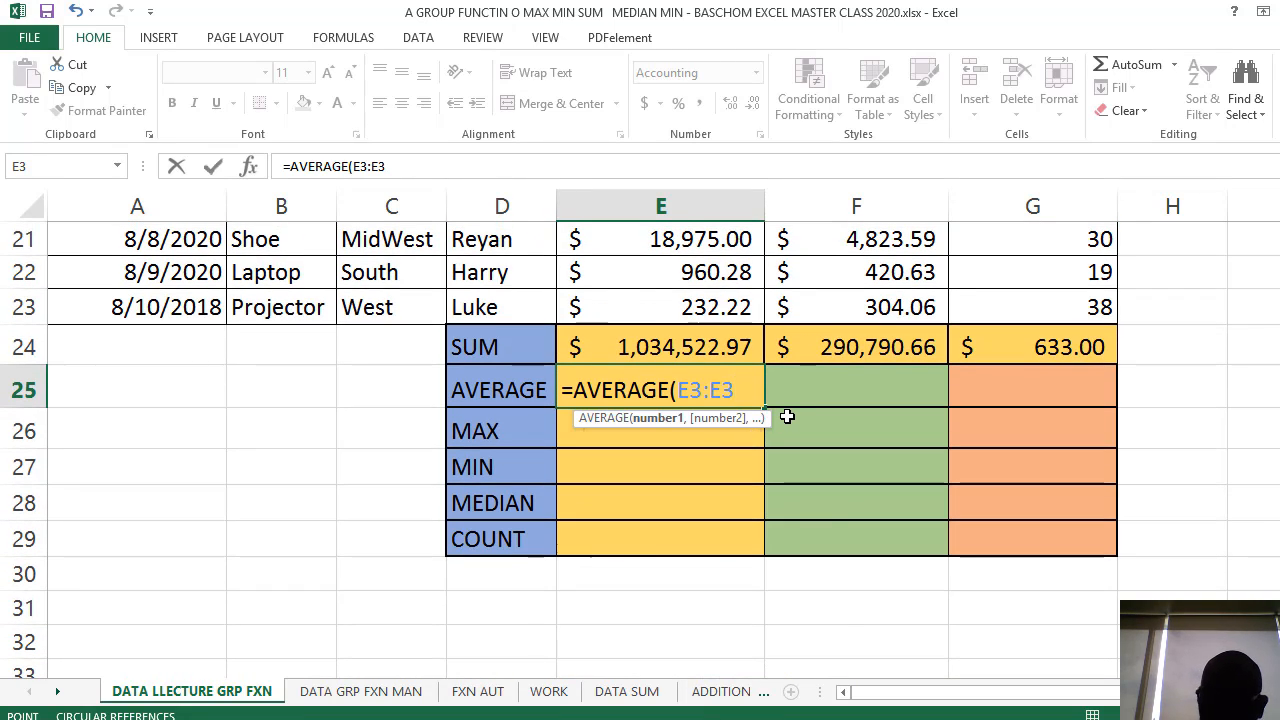
key("BackSpace")
key("BackSpace")
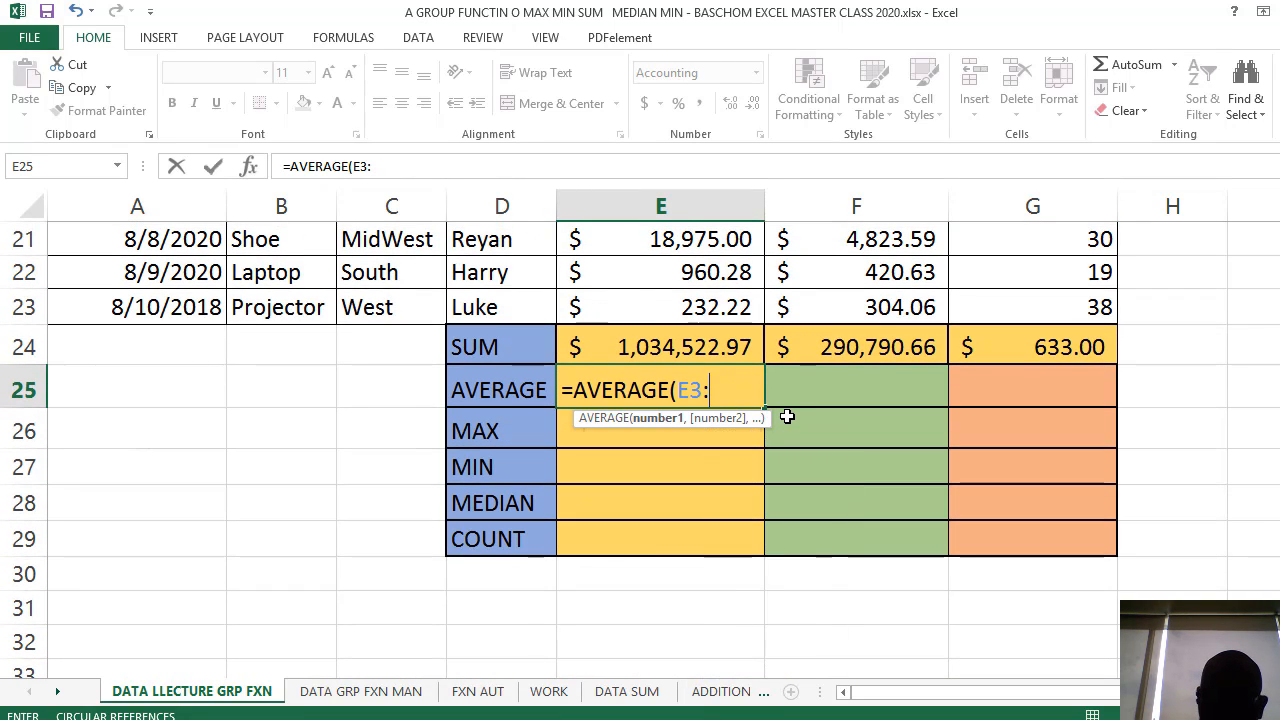
left_click(683, 307)
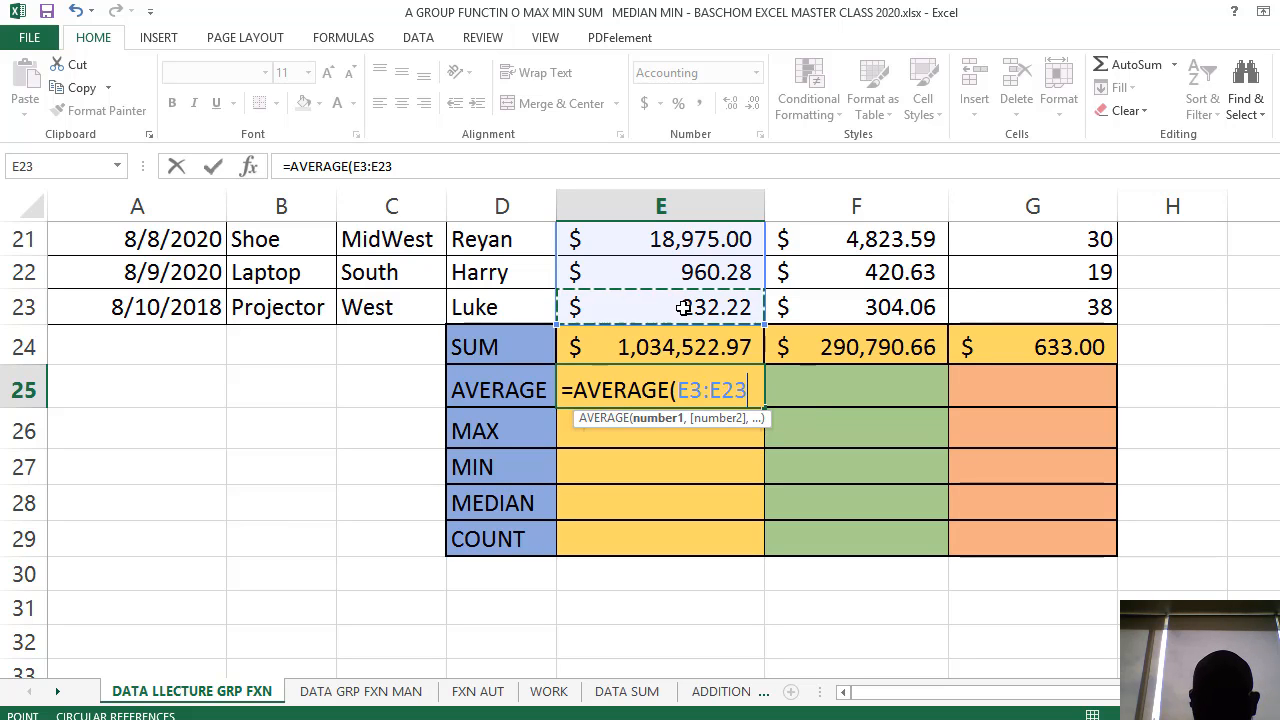
type(")")
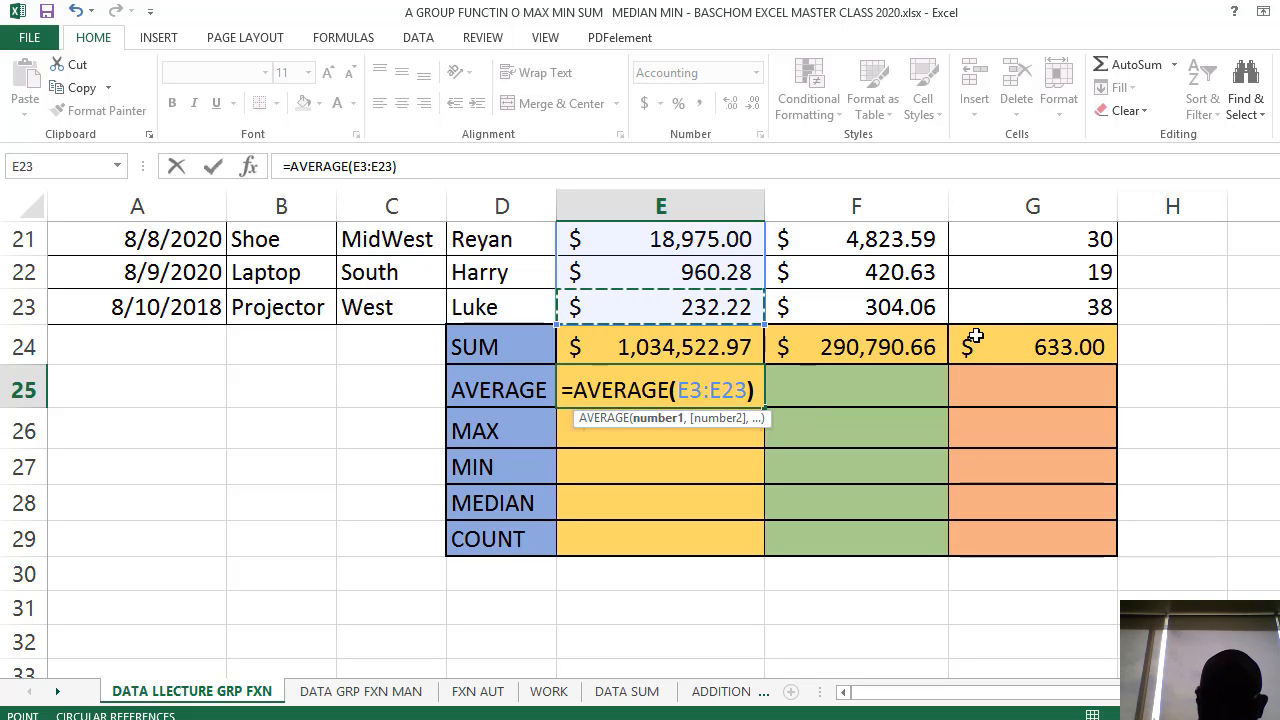
key("Return")
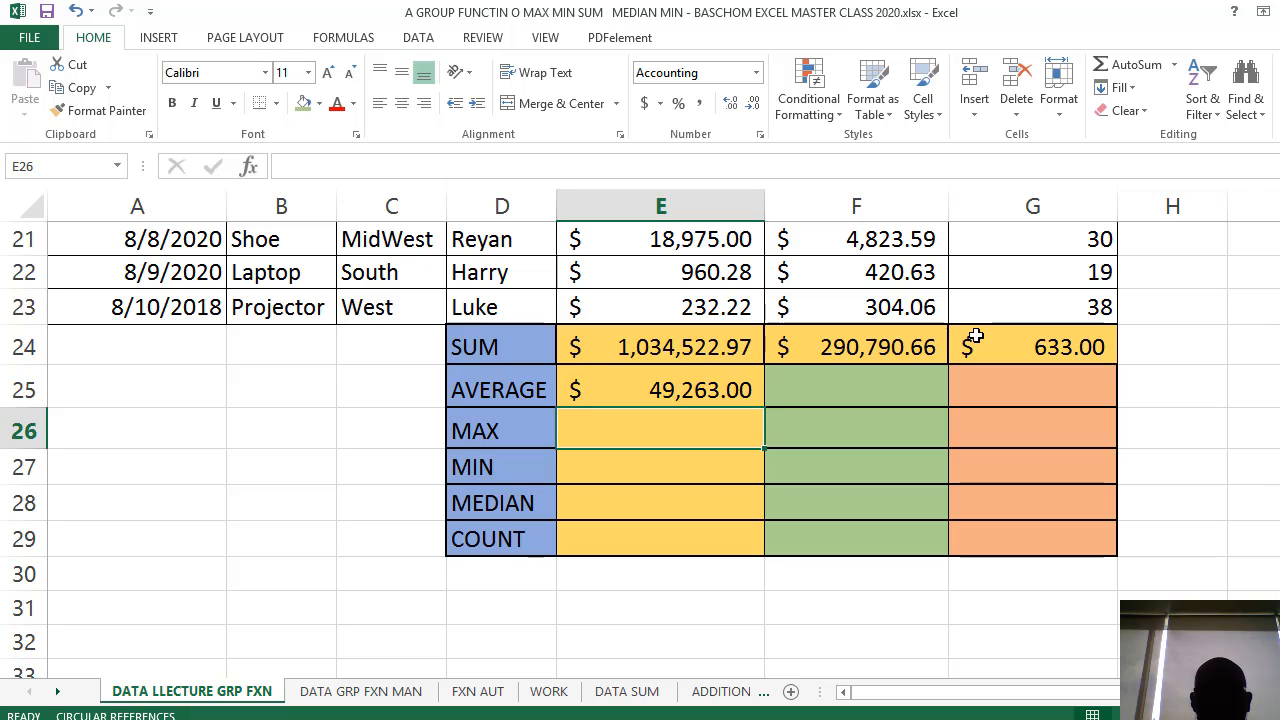
- Fill the AVERAGE formula from E25 across F25 and G25 for the COG and Units columns
scroll(901, 478, "up", 7)
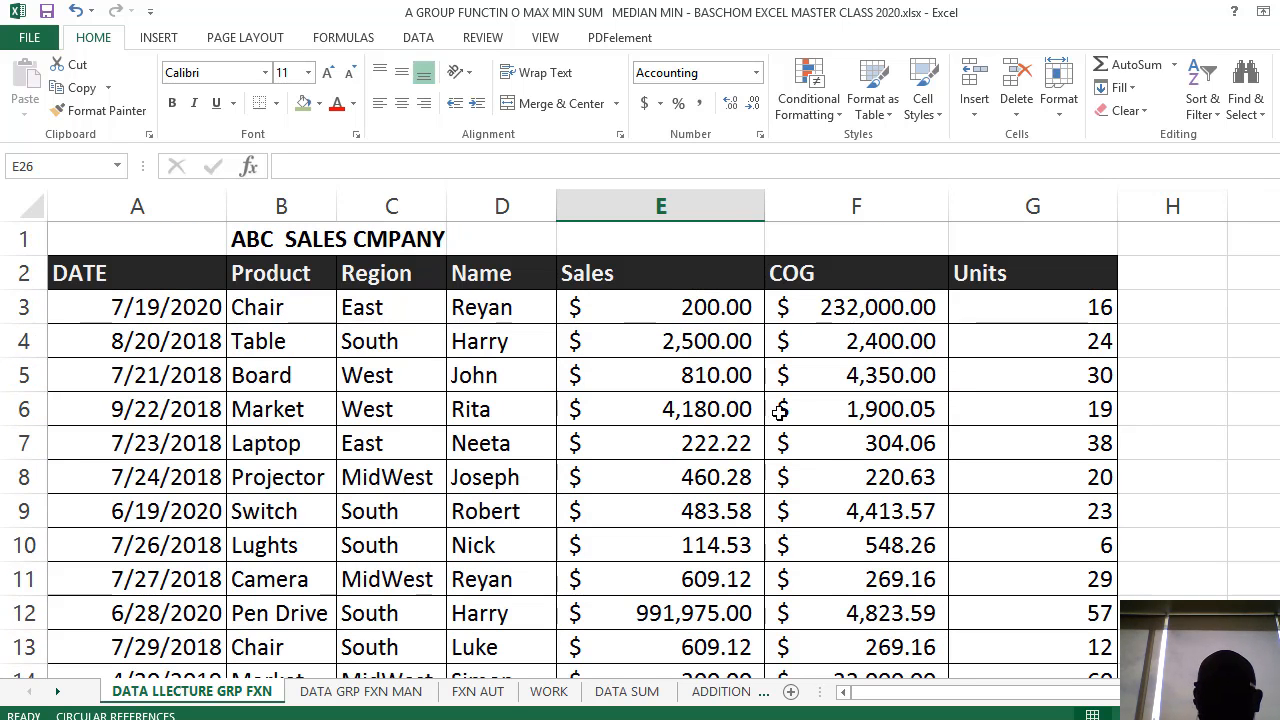
scroll(843, 422, "down", 2)
scroll(886, 437, "up", 2)
scroll(888, 440, "down", 8)
scroll(864, 436, "up", 3)
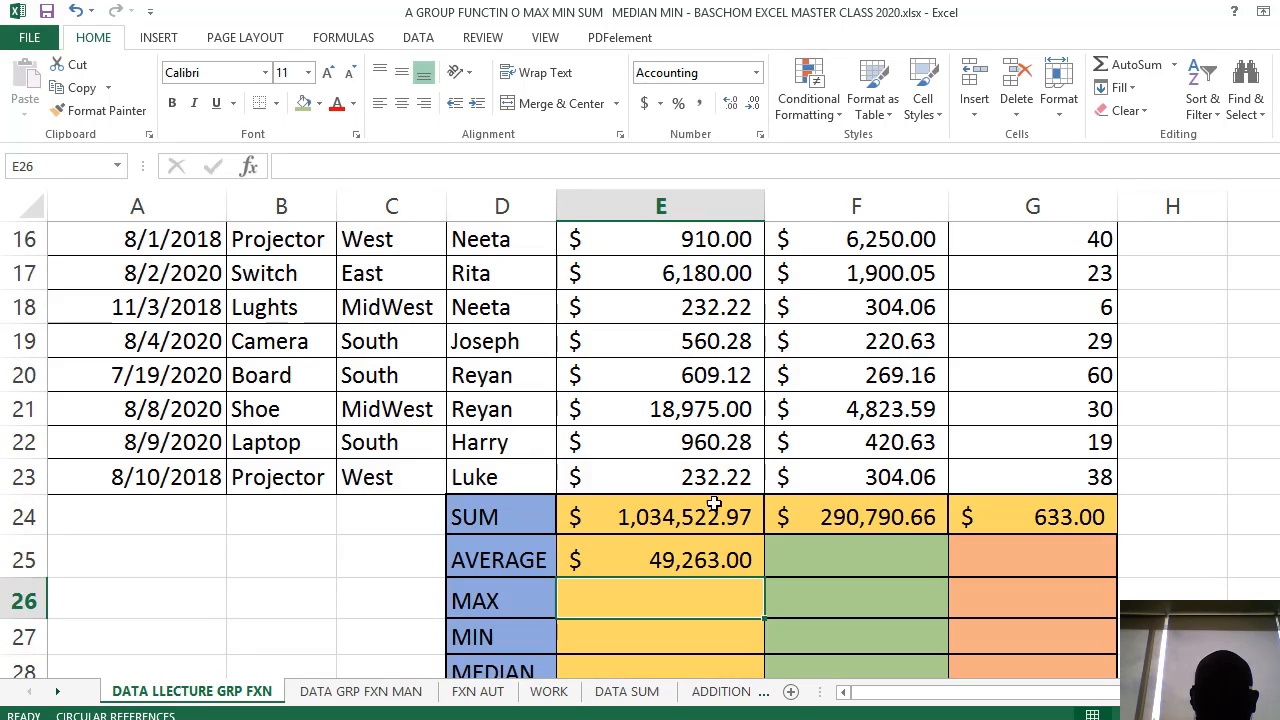
left_click(717, 559)
left_click_drag(763, 578, 1060, 575)
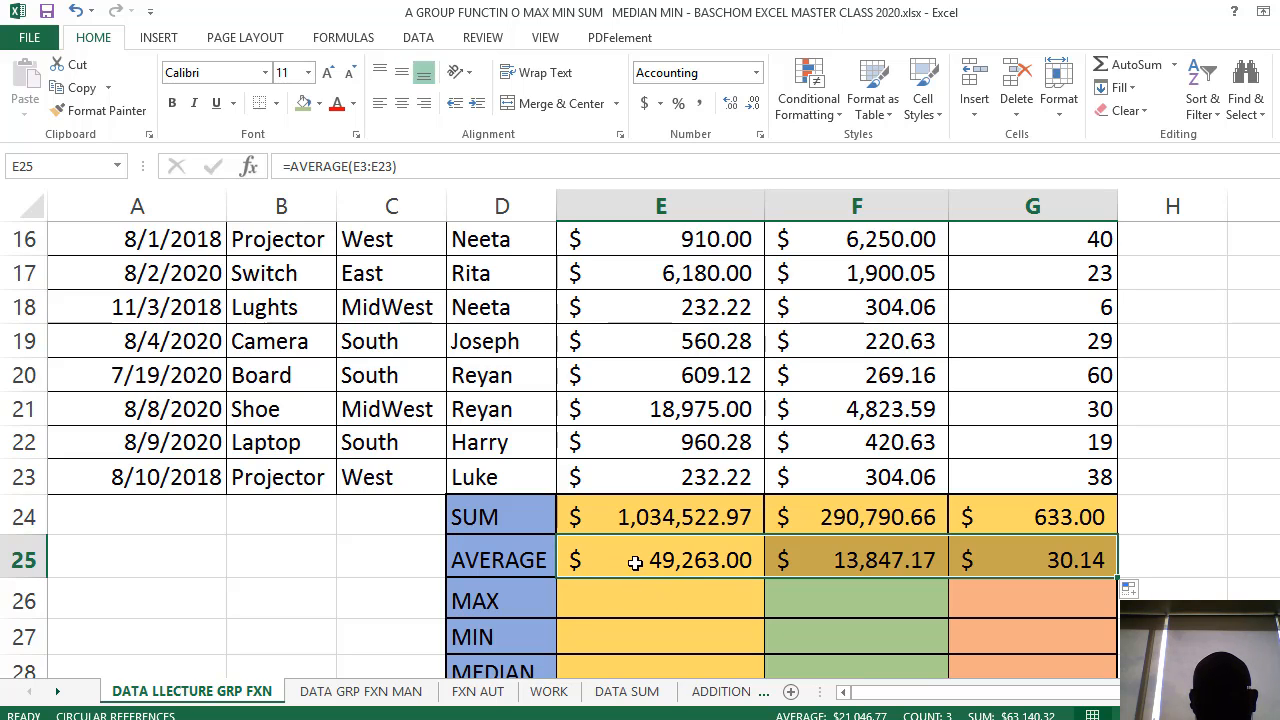
- Inspect the AVERAGE formulas in F25 and E25 and compare the Sales average with the Sales figures above
left_click(775, 560)
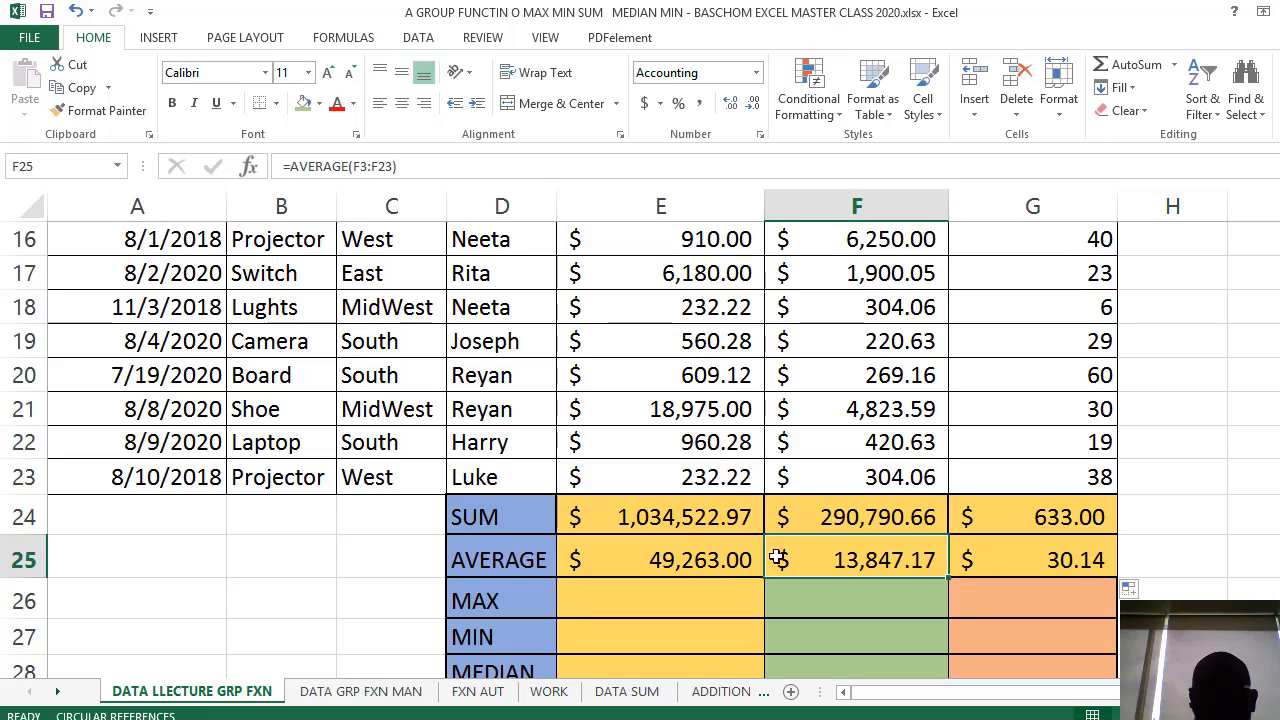
left_click(680, 548)
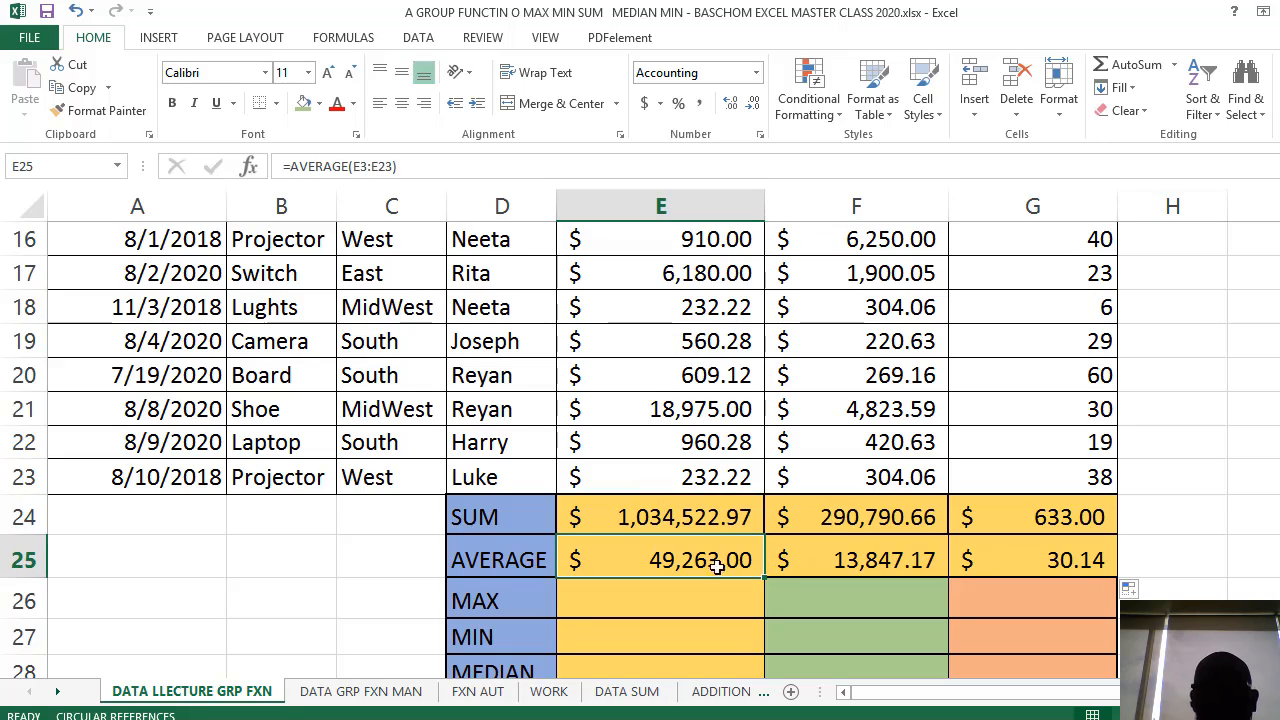
scroll(694, 571, "down", 1)
scroll(695, 560, "up", 5)
scroll(690, 480, "up", 1)
scroll(694, 560, "down", 3)
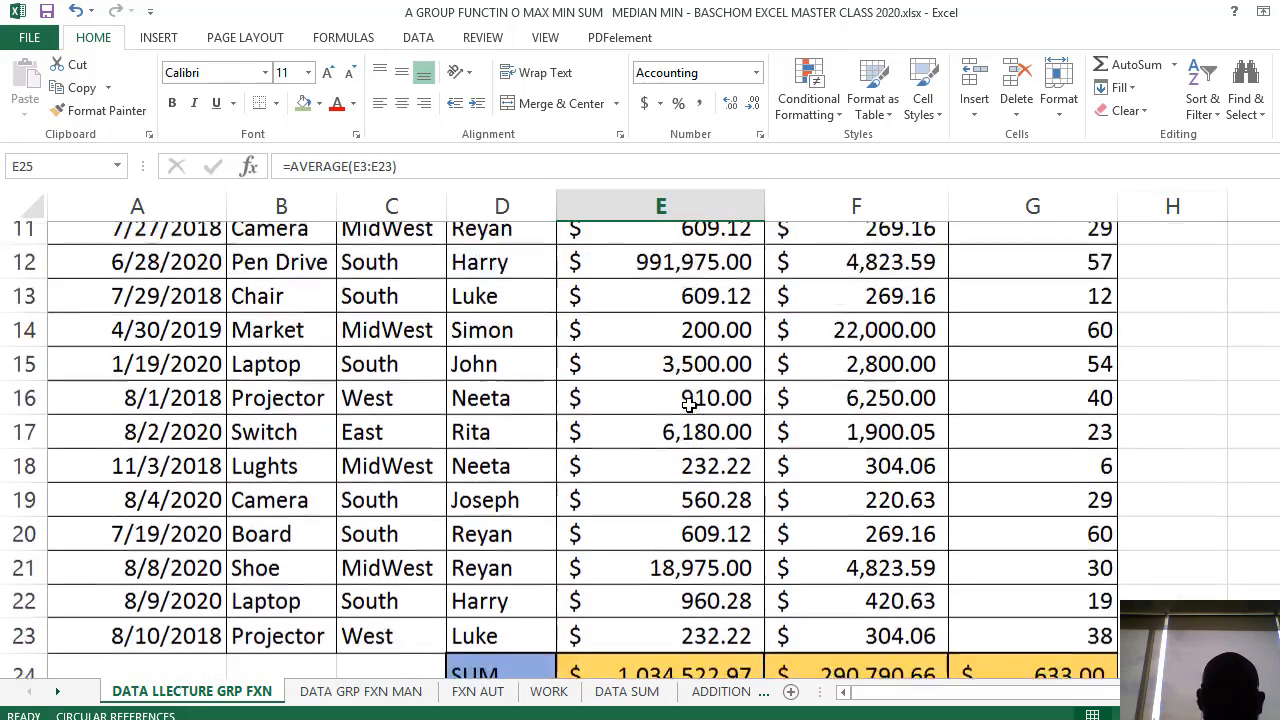
scroll(694, 403, "up", 1)
scroll(693, 405, "down", 2)
scroll(692, 405, "down", 1)
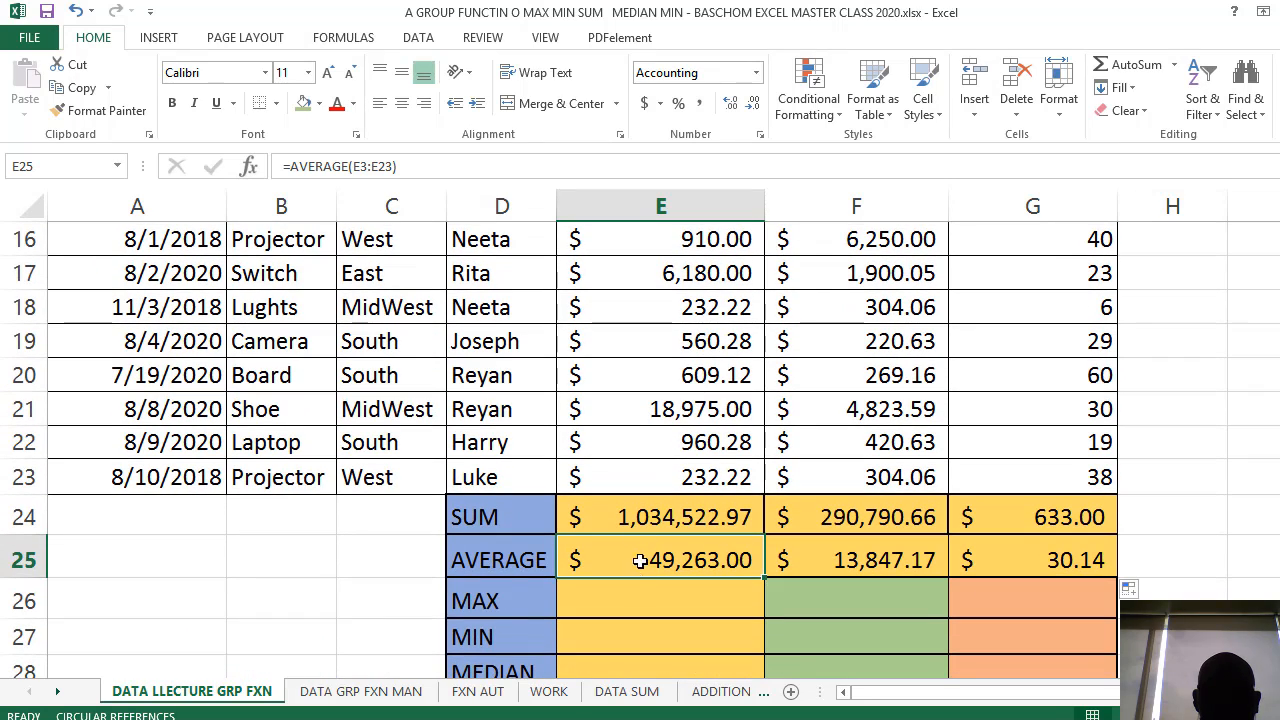
- Start a MAX formula in cell E26 for the Sales column, with E3 as the first cell of the range
left_click(610, 595)
double_click(605, 595)
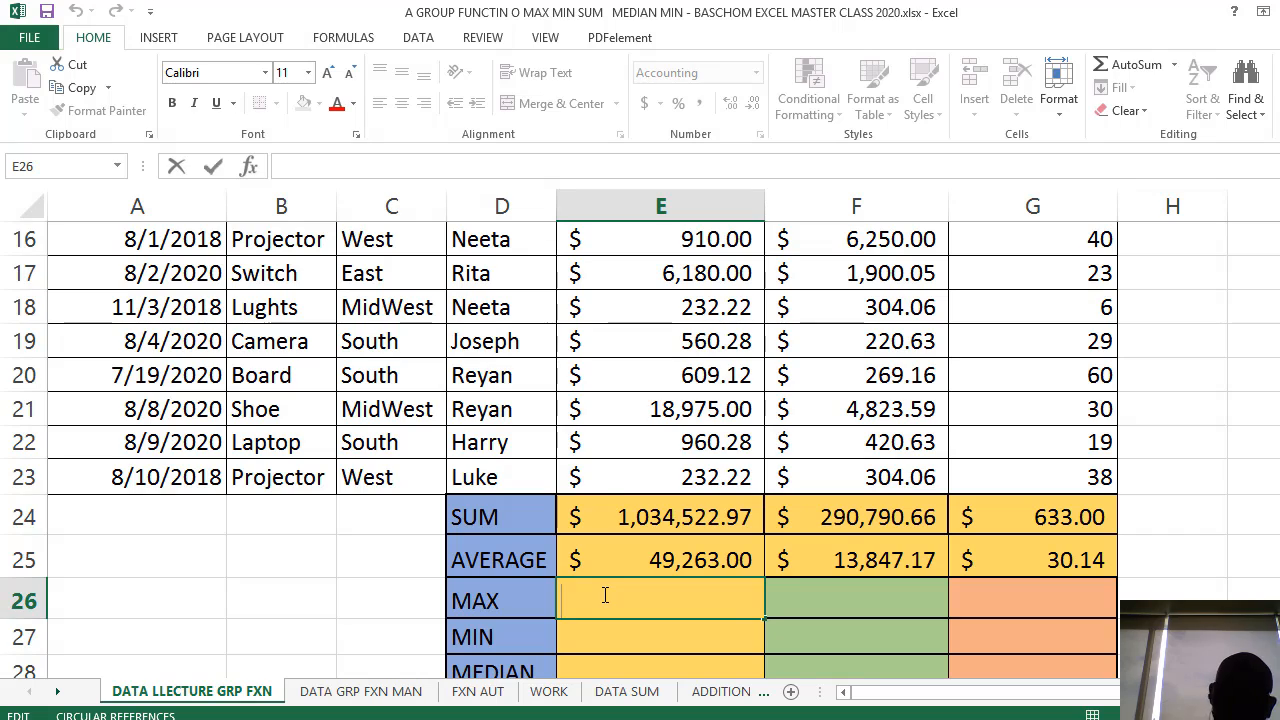
type("=MAC")
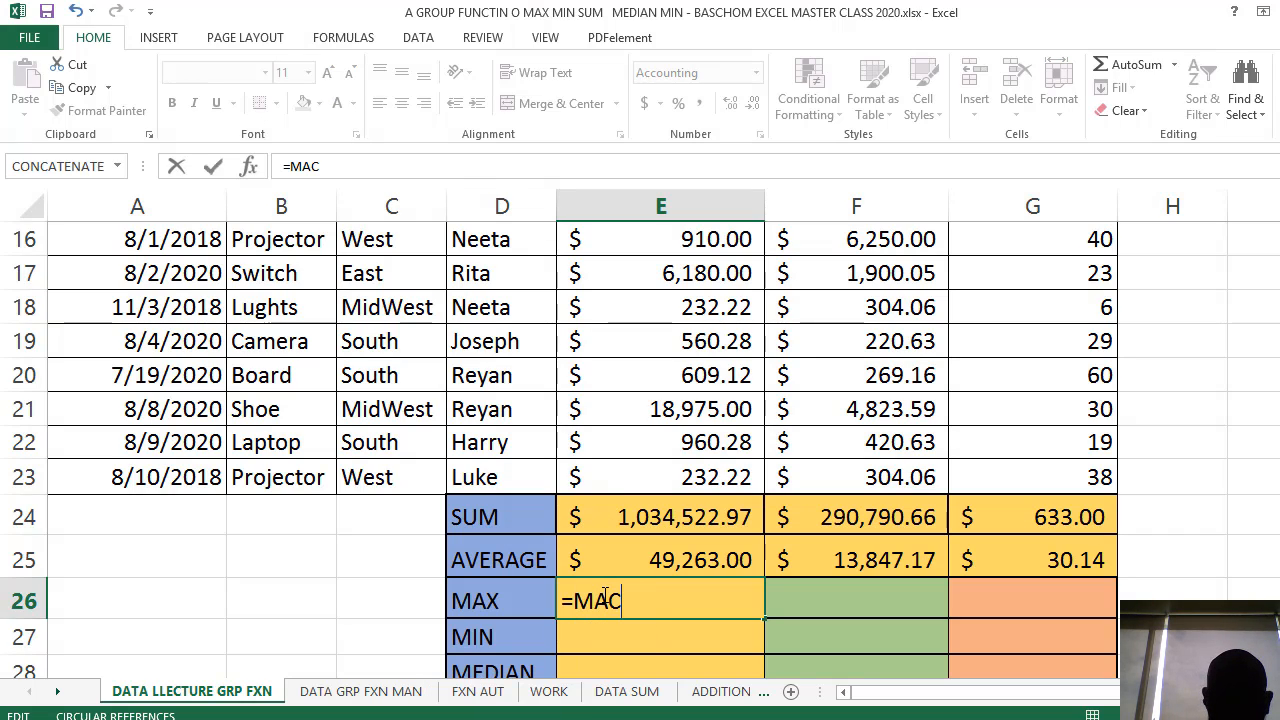
key("BackSpace")
type("X")
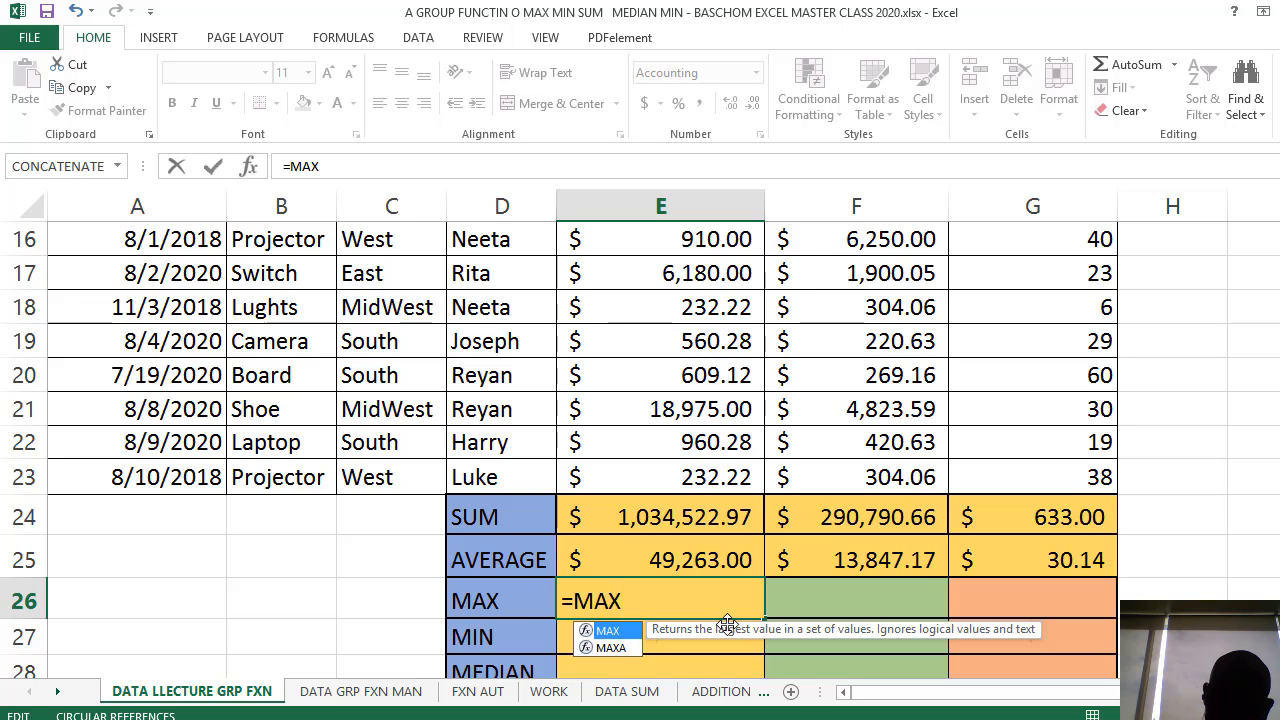
type("(")
scroll(710, 558, "up", 5)
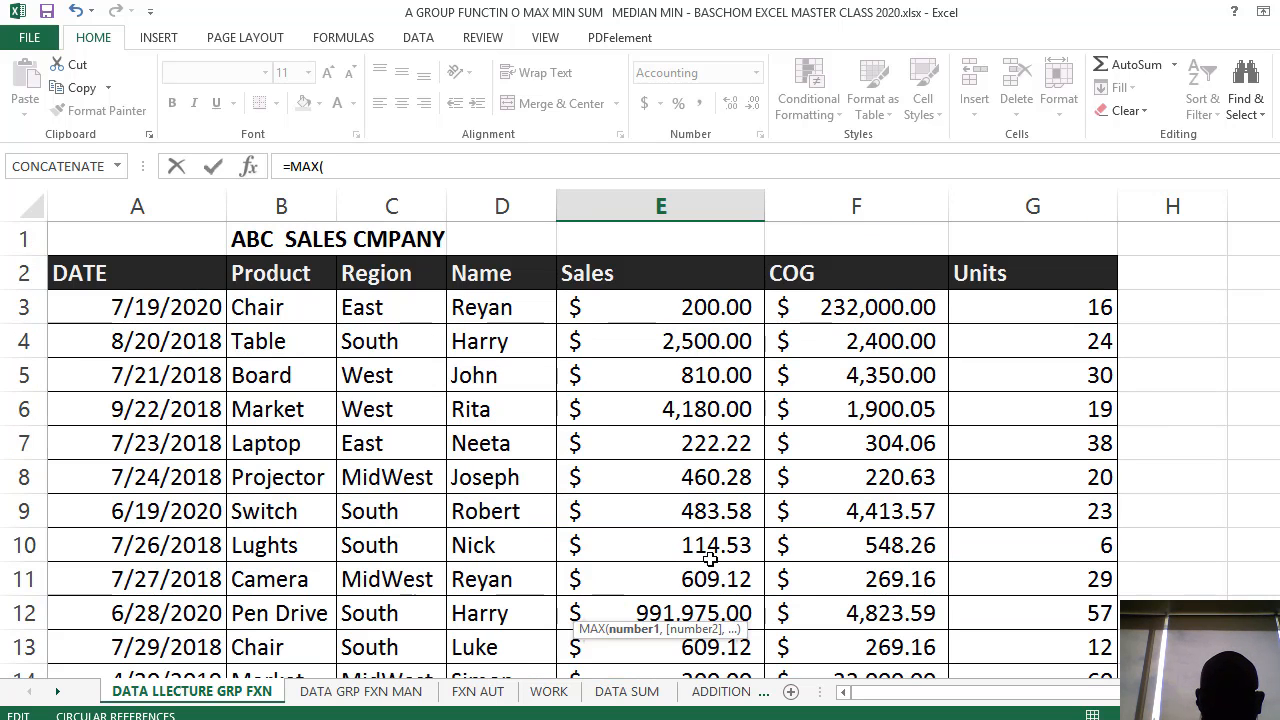
scroll(755, 372, "down", 6)
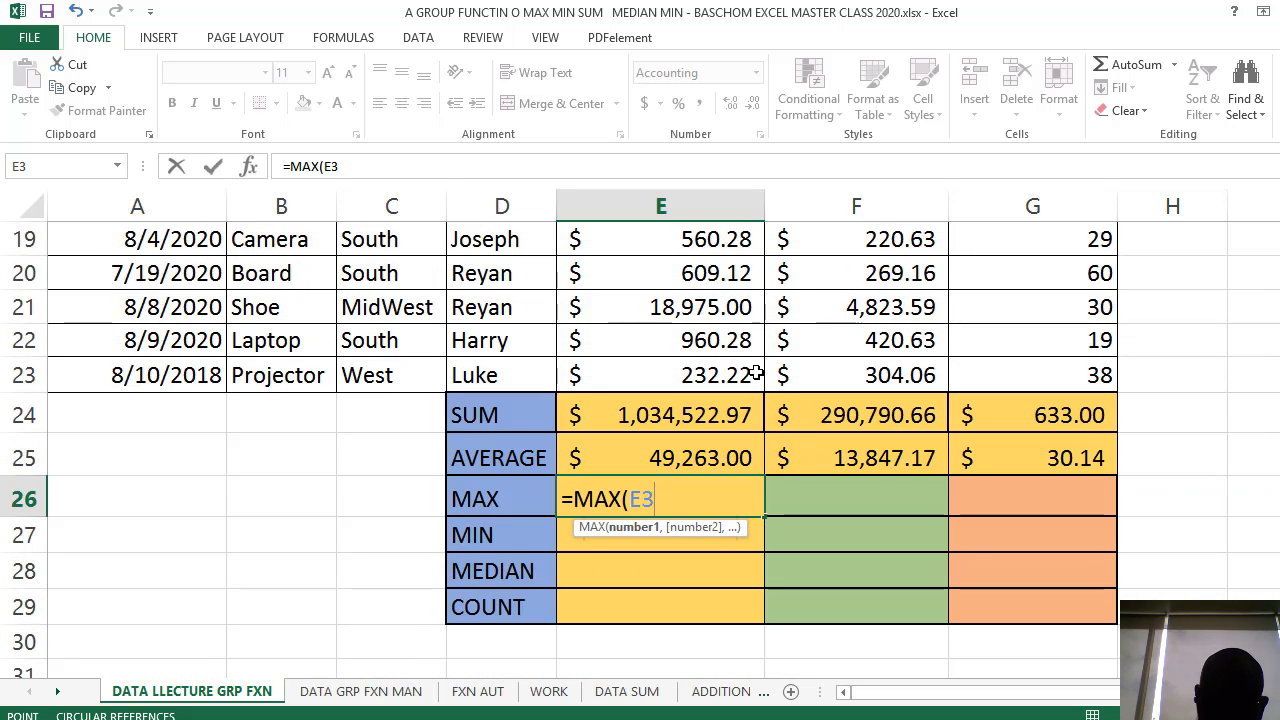
- Complete the Sales maximum formula as =MAX(E3:E23) and enter it
type(":")
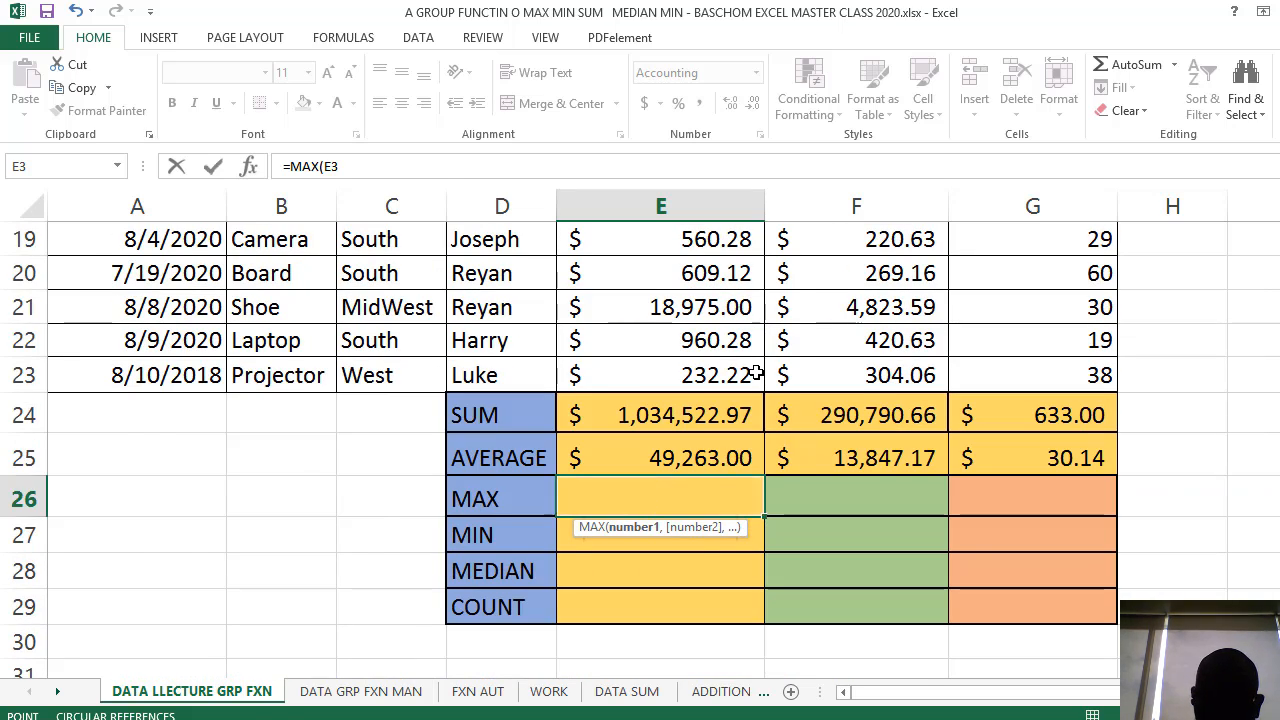
scroll(635, 329, "down", 3)
scroll(635, 329, "down", 3)
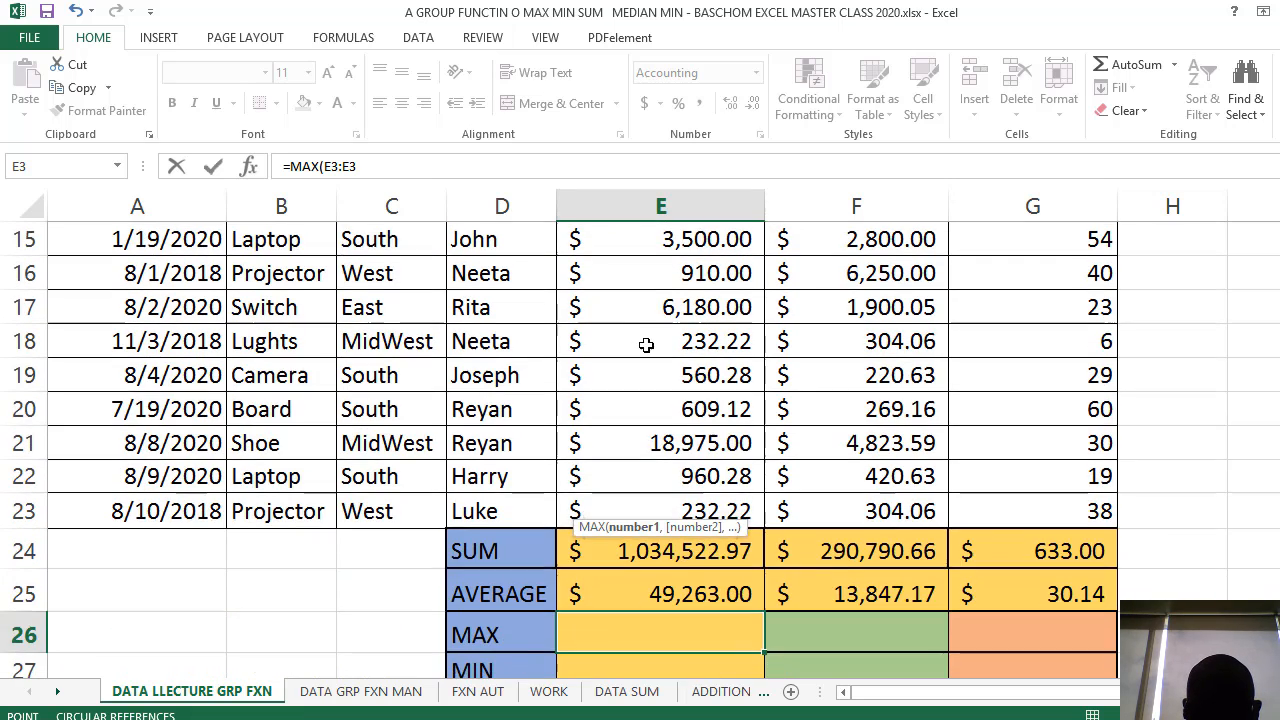
key("BackSpace")
key("BackSpace")
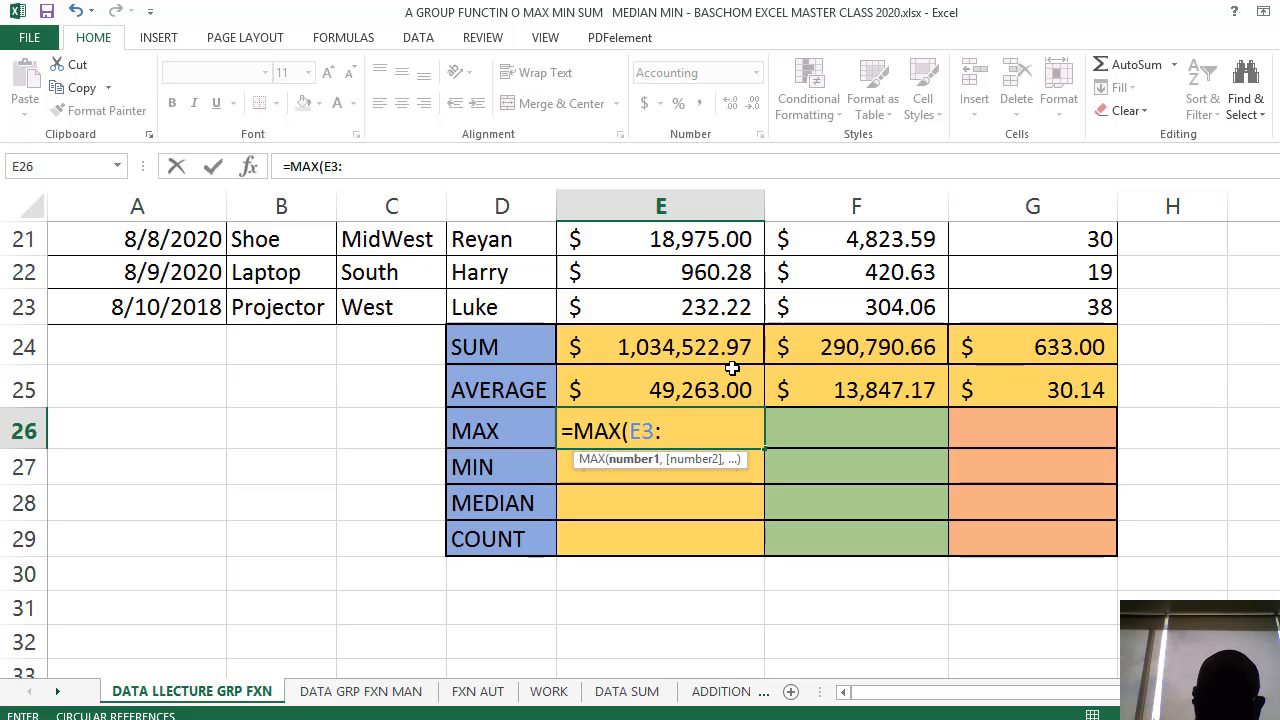
left_click(708, 298)
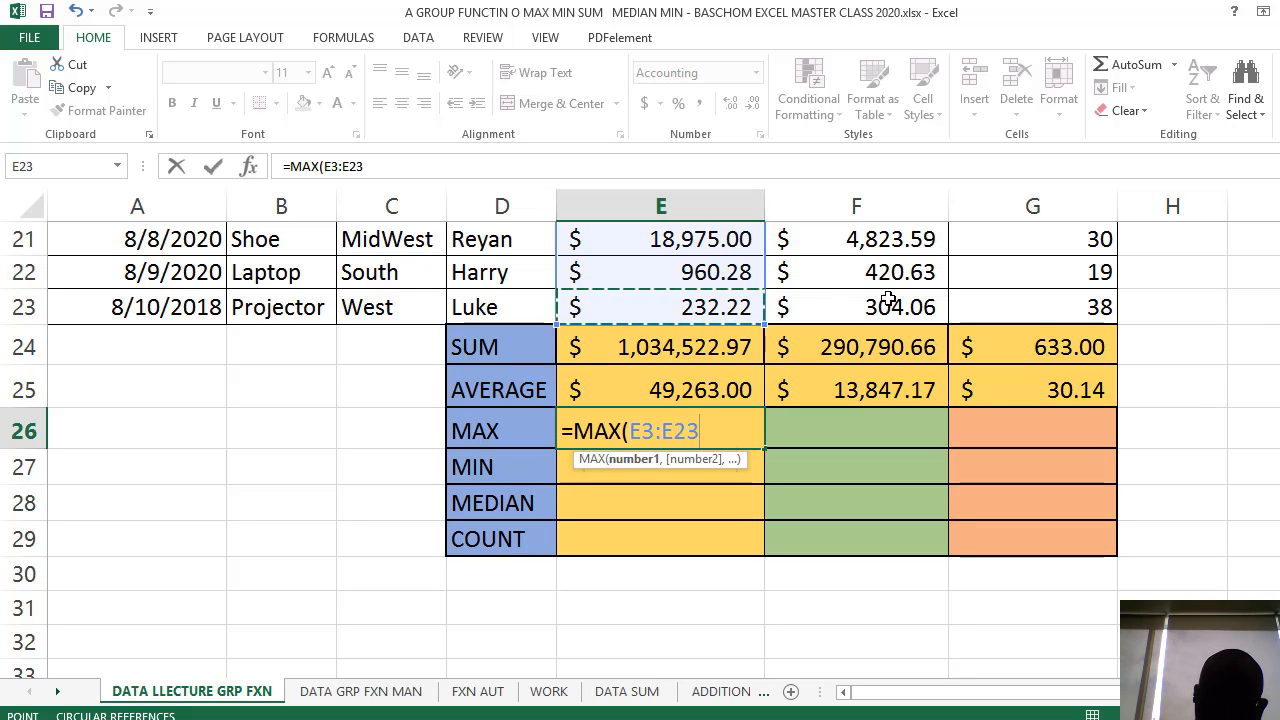
type(")")
key("Return")
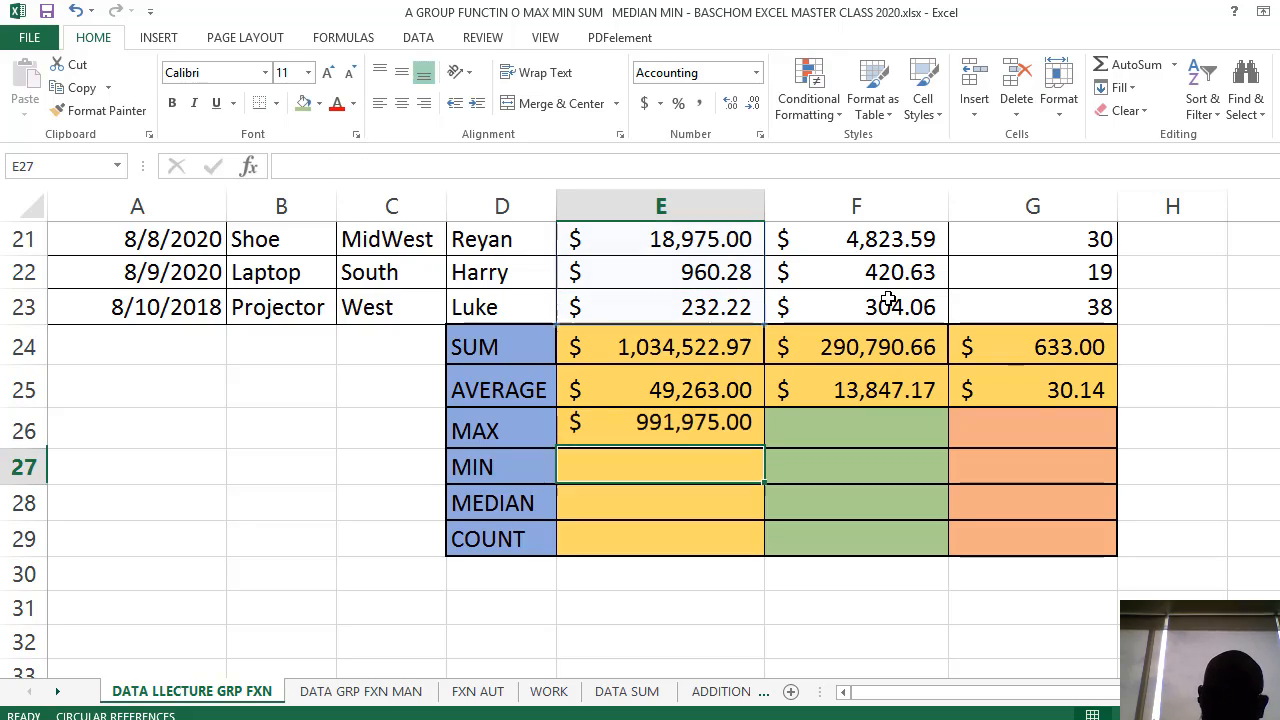
- Find the highest Sales figure in the data and highlight its cell, E12, with a green fill
scroll(800, 320, "up", 5)
scroll(797, 330, "up", 1)
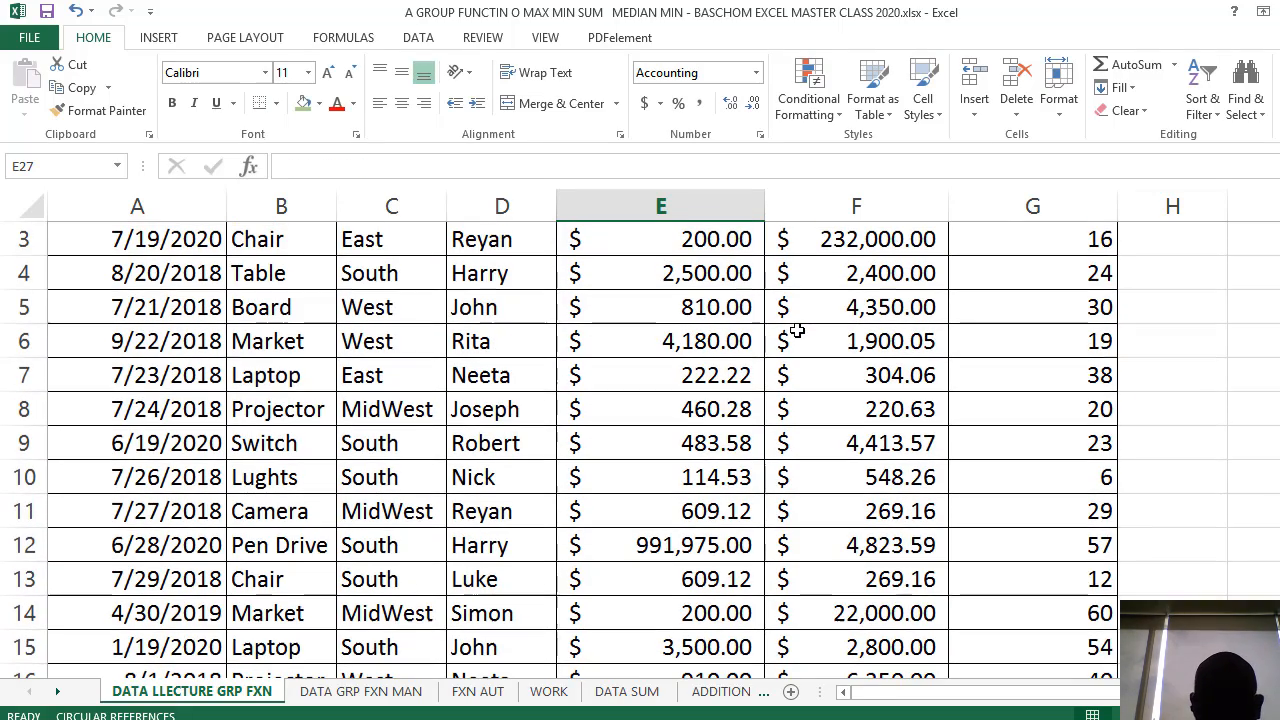
scroll(715, 440, "down", 1)
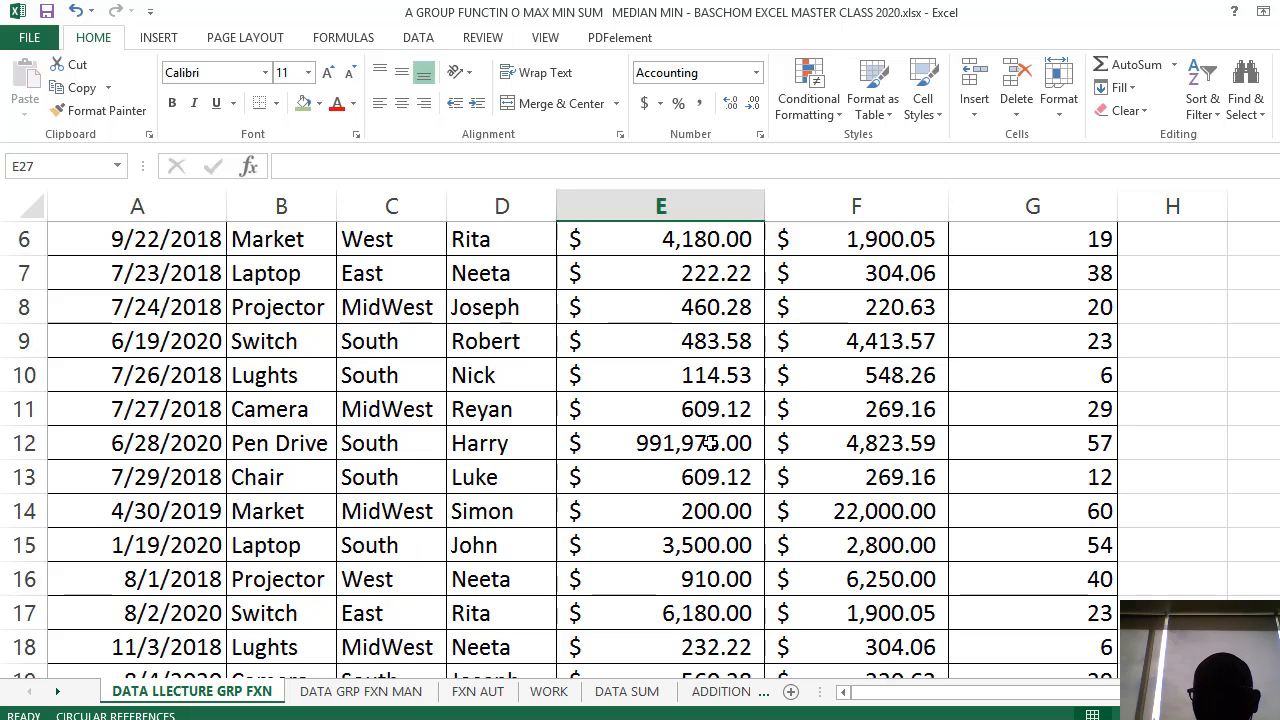
left_click(724, 443)
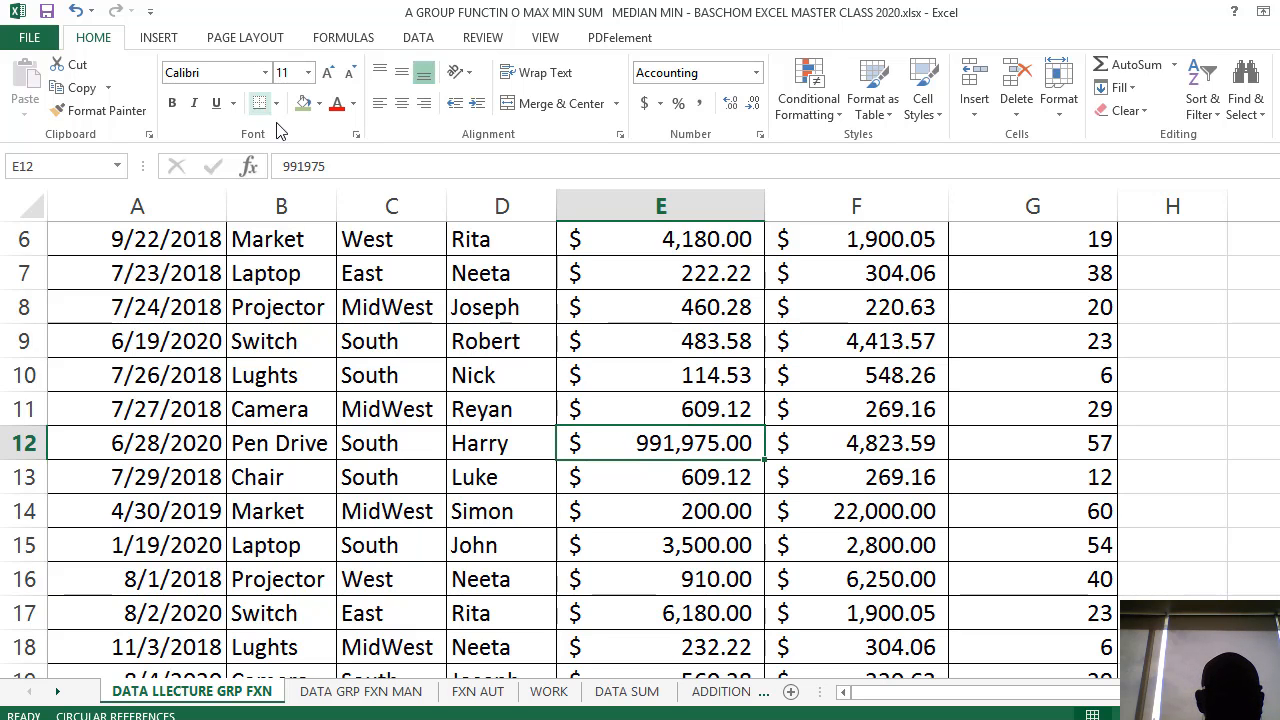
left_click(303, 103)
left_click(688, 476)
- Fill the MAX formula from E26 across F26 and G26 for the COG and Units columns
scroll(690, 480, "down", 4)
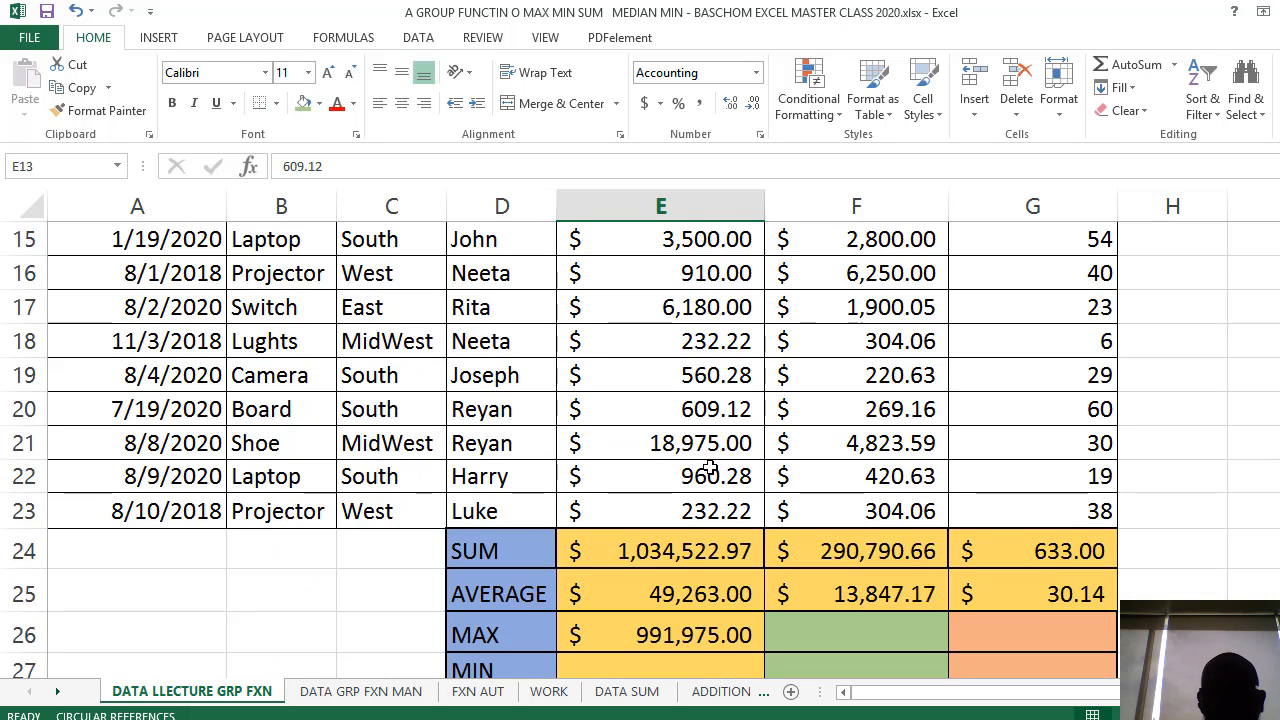
left_click(704, 532)
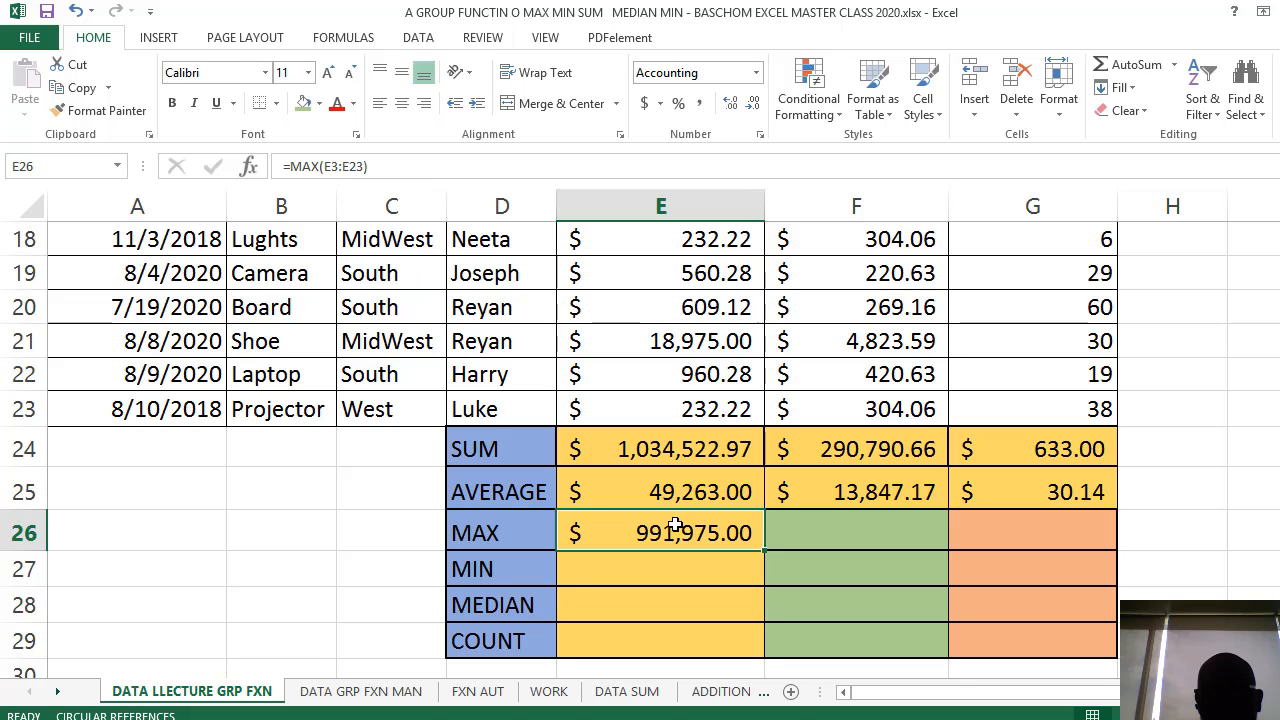
scroll(718, 535, "up", 6)
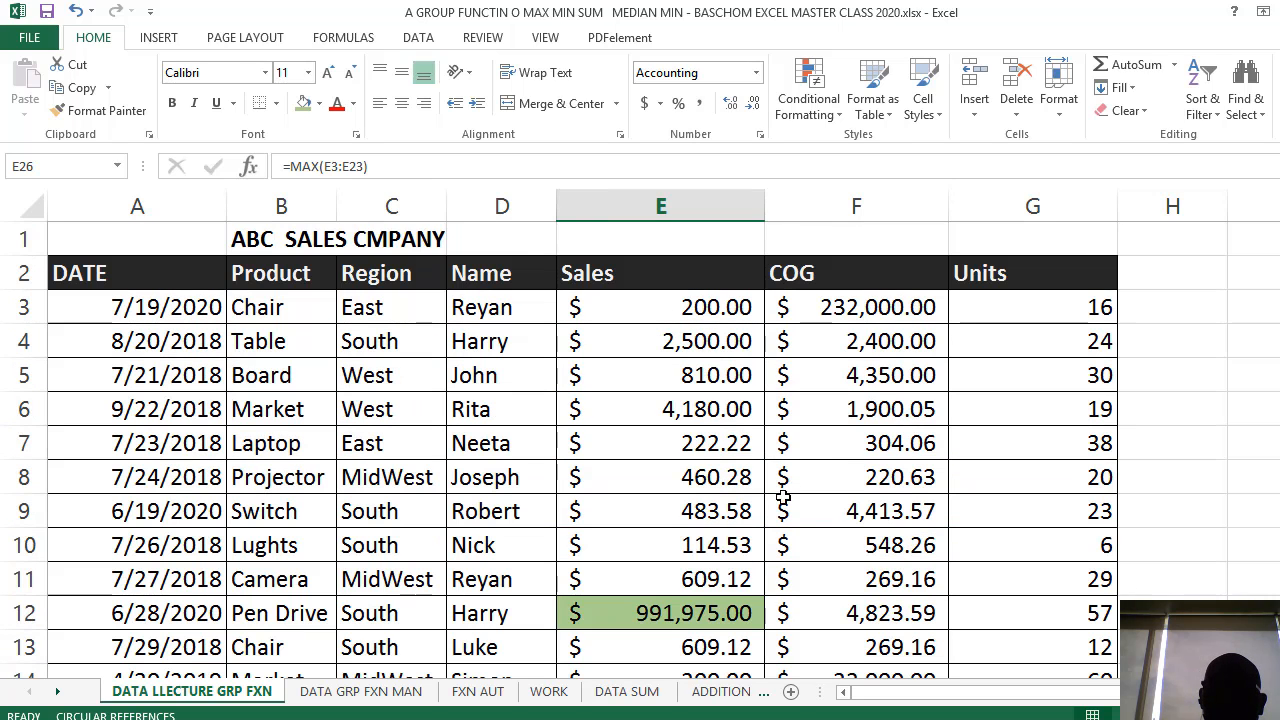
left_click(857, 280)
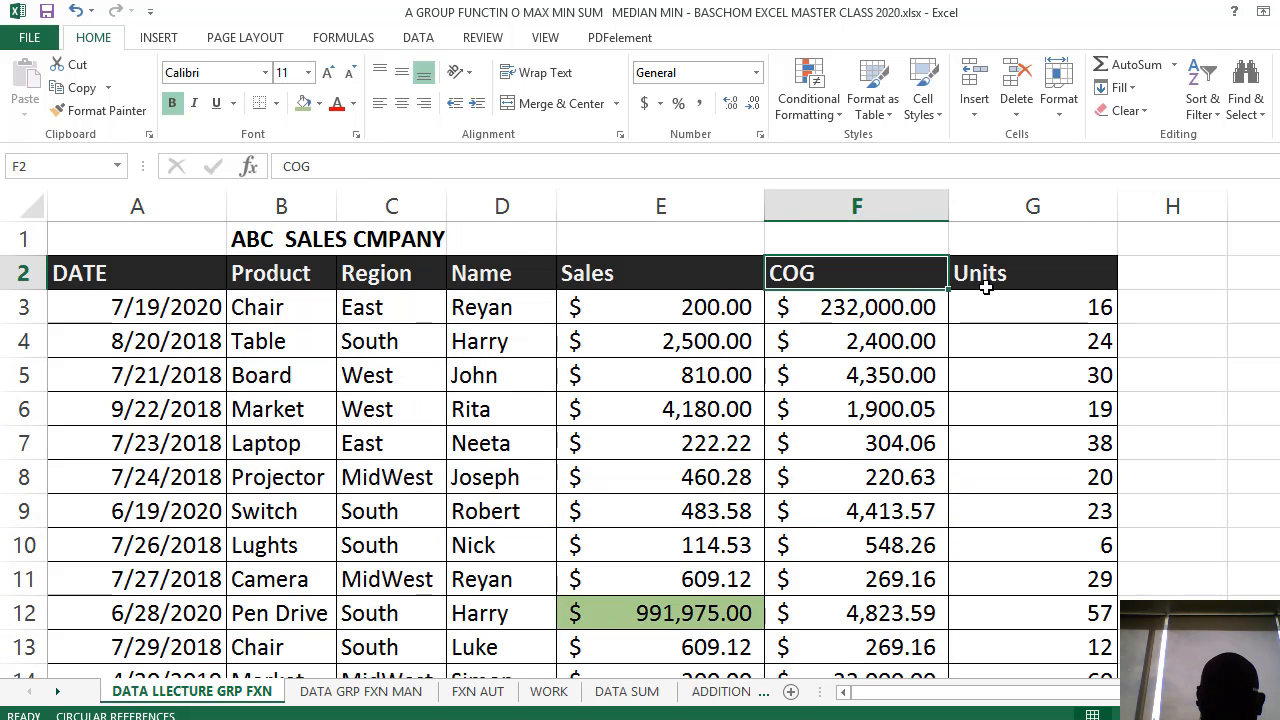
scroll(986, 288, "down", 7)
left_click(723, 392)
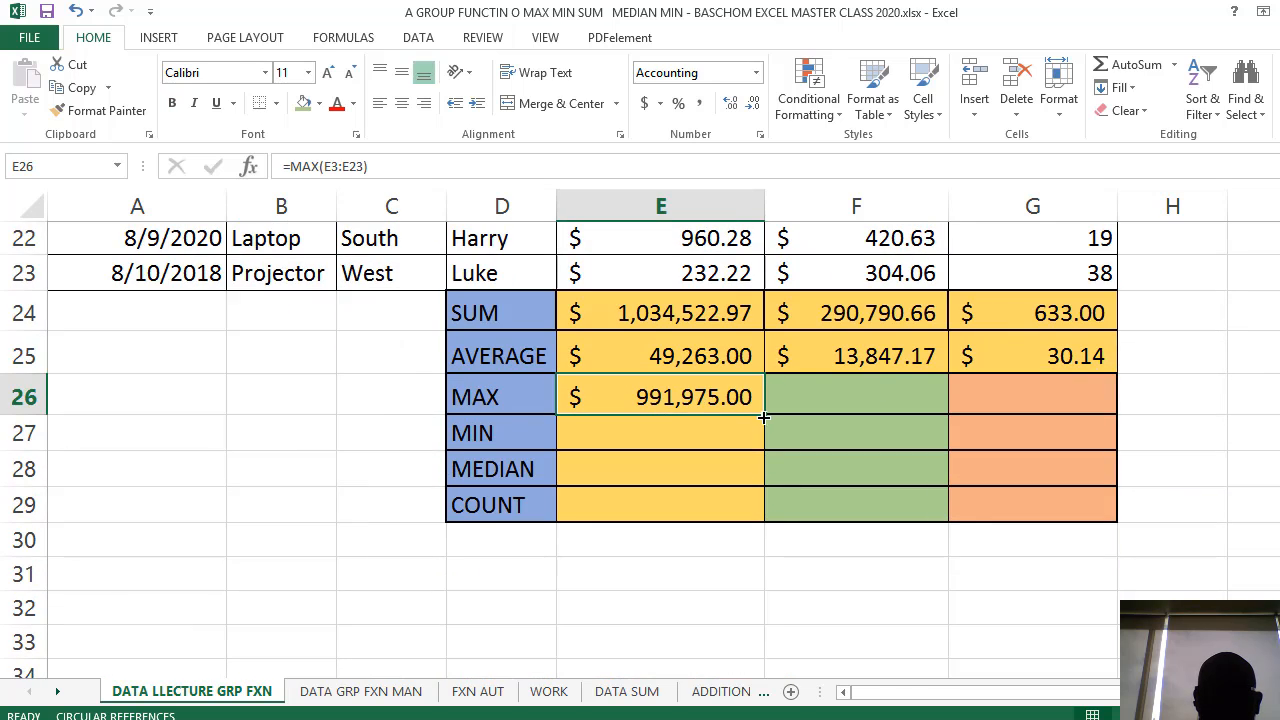
left_click_drag(767, 413, 1085, 405)
left_click(818, 435)
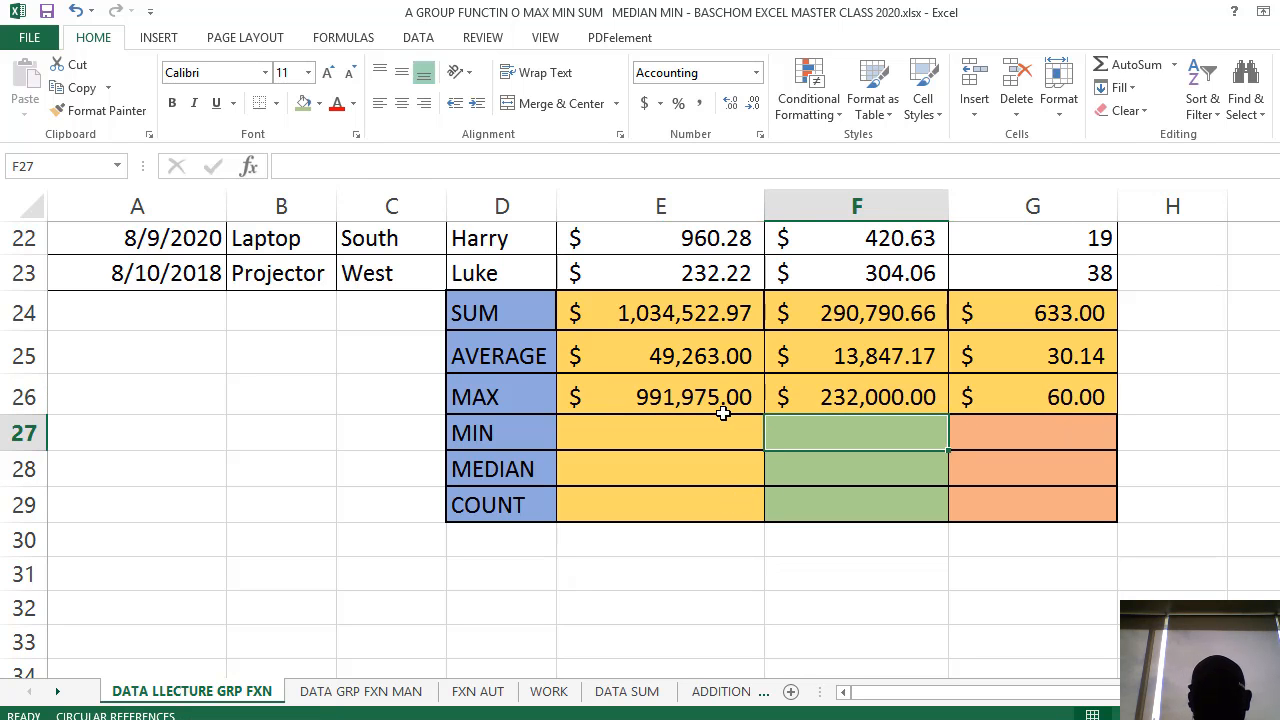
- Inspect the MAX formula in F26 and compare the COG and Units maximums with the figures in their columns
scroll(870, 409, "up", 4)
scroll(857, 409, "down", 3)
scroll(852, 409, "up", 6)
scroll(853, 409, "down", 6)
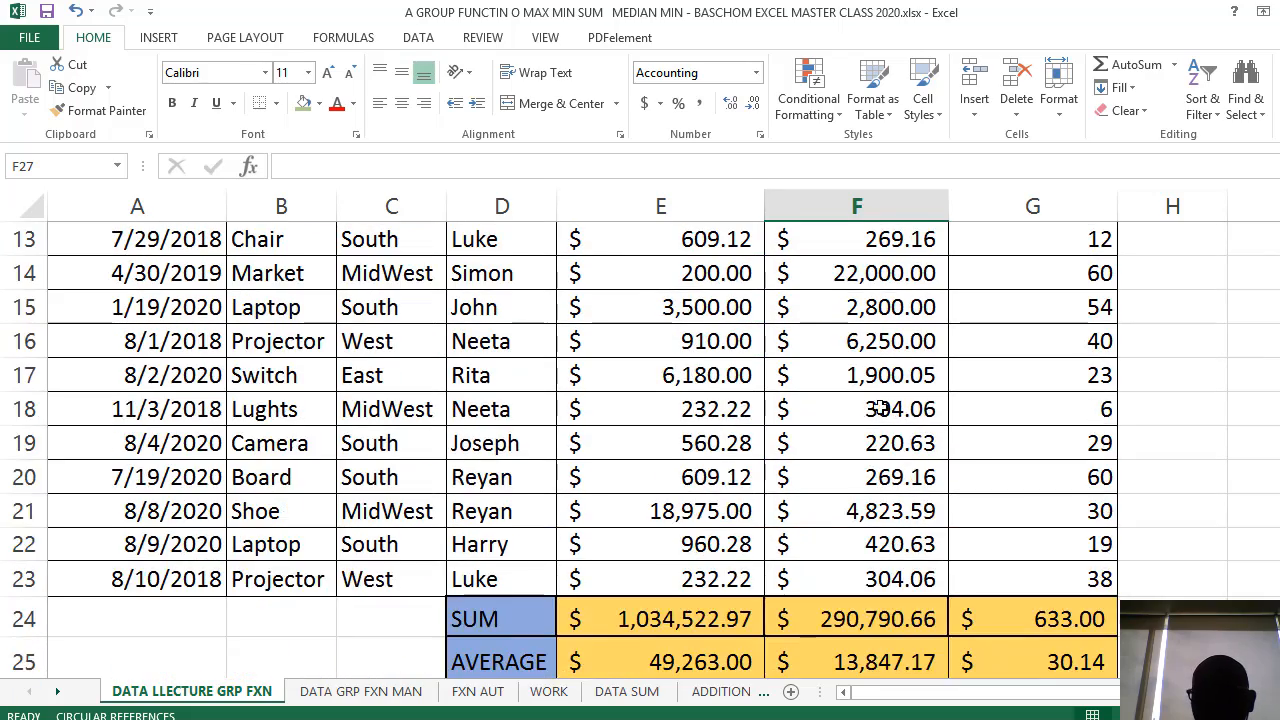
left_click(849, 501)
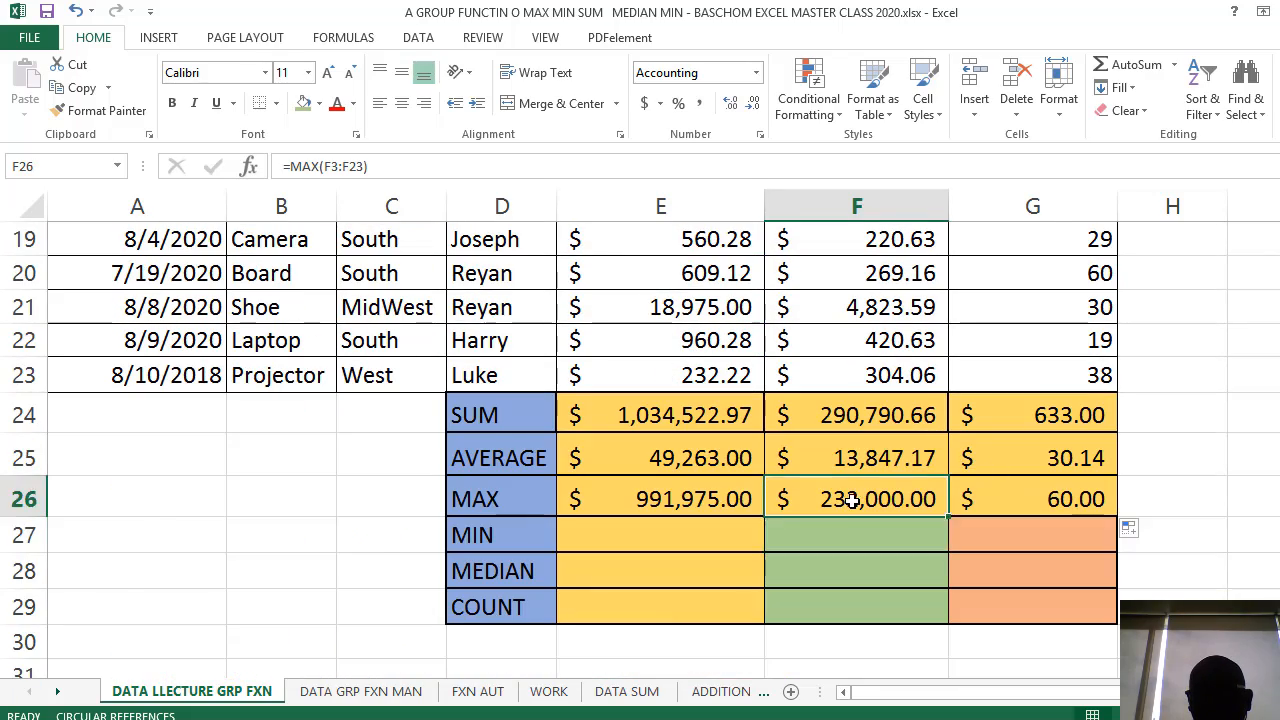
scroll(852, 498, "up", 6)
scroll(880, 470, "down", 5)
scroll(1003, 363, "up", 5)
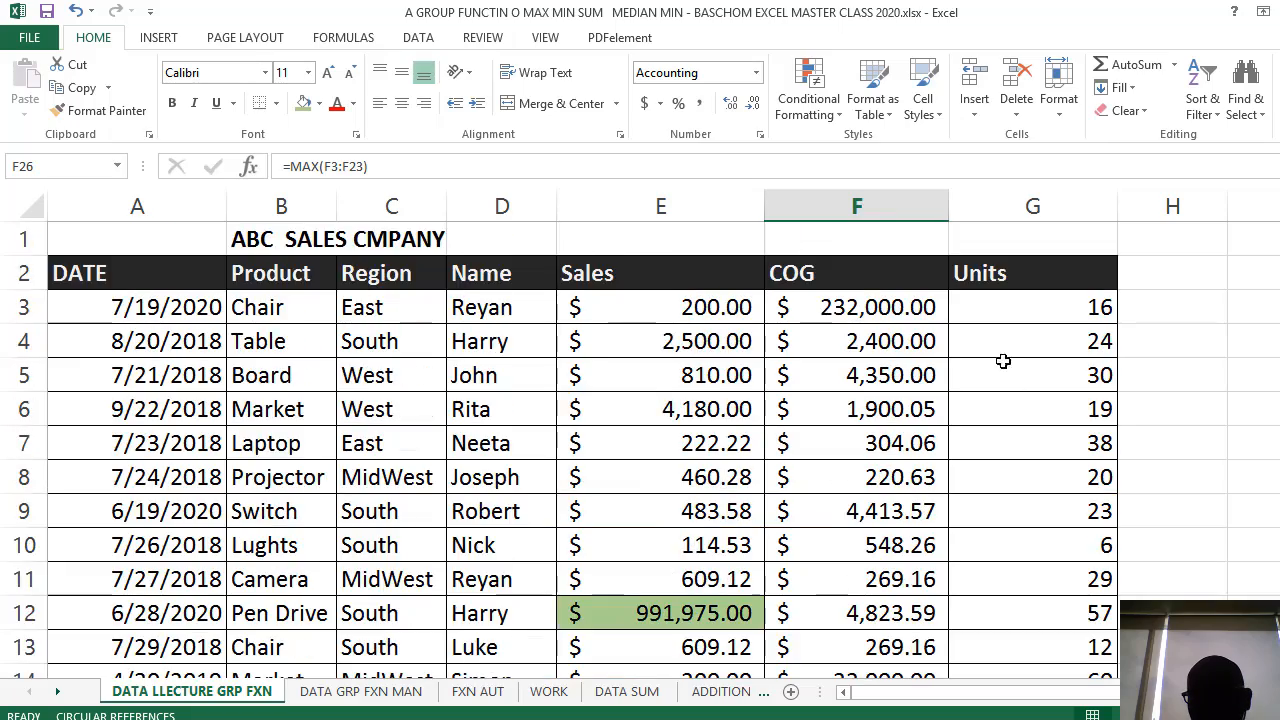
scroll(1006, 349, "down", 3)
scroll(1006, 349, "up", 3)
scroll(1007, 353, "down", 5)
scroll(1000, 360, "up", 5)
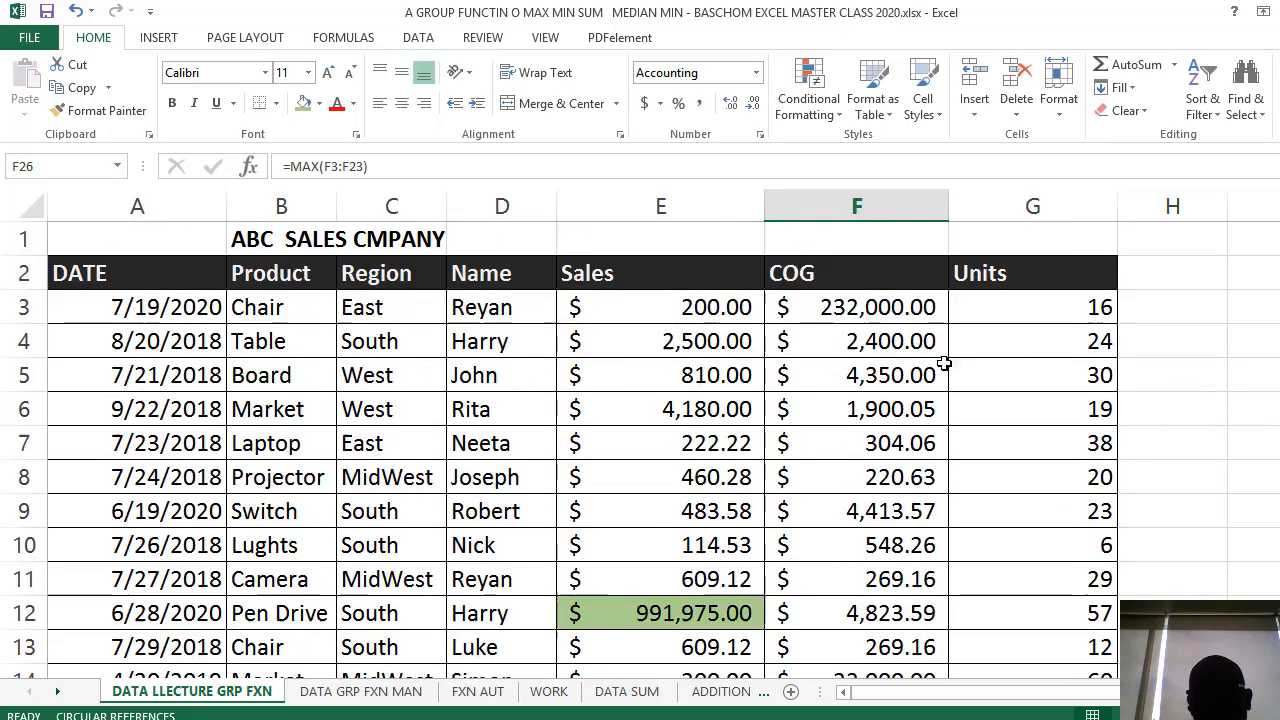
scroll(900, 365, "down", 2)
scroll(853, 318, "up", 1)
scroll(853, 318, "down", 6)
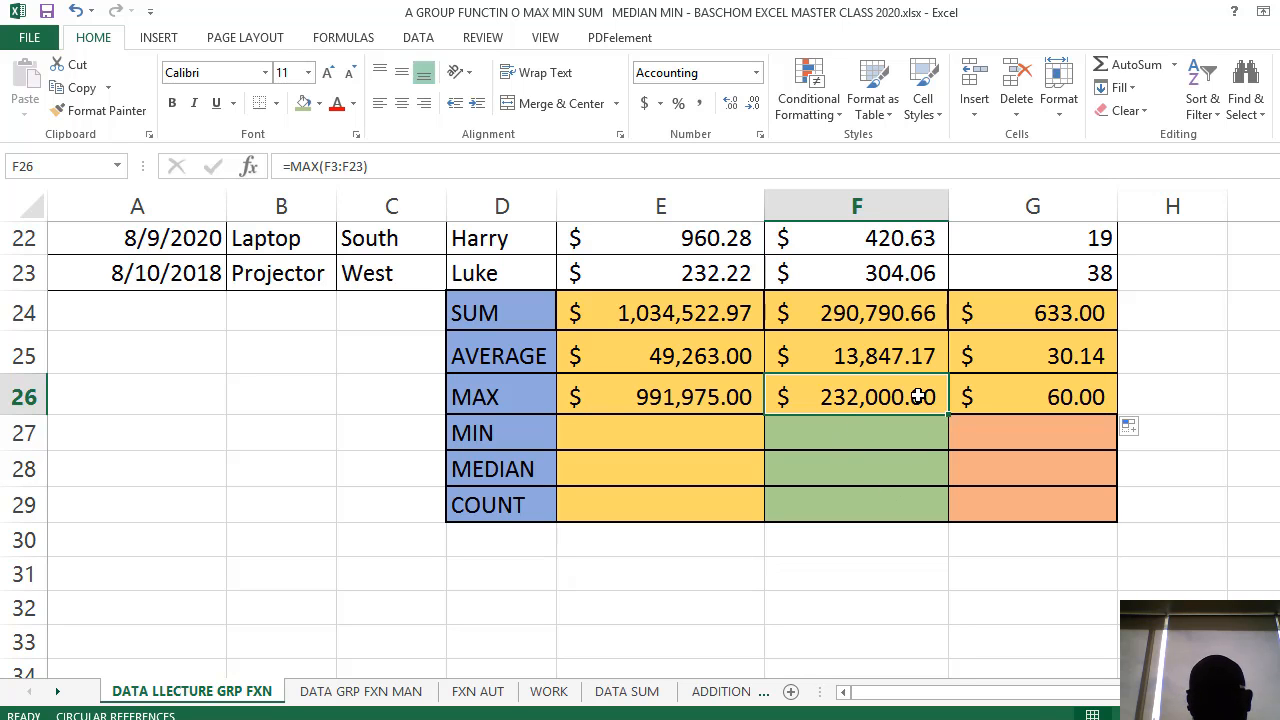
- Examine the Sales figures in rows 3 to 23 for the smallest value, with the Sales MIN cell E27 selected
left_click(655, 437)
scroll(653, 438, "up", 7)
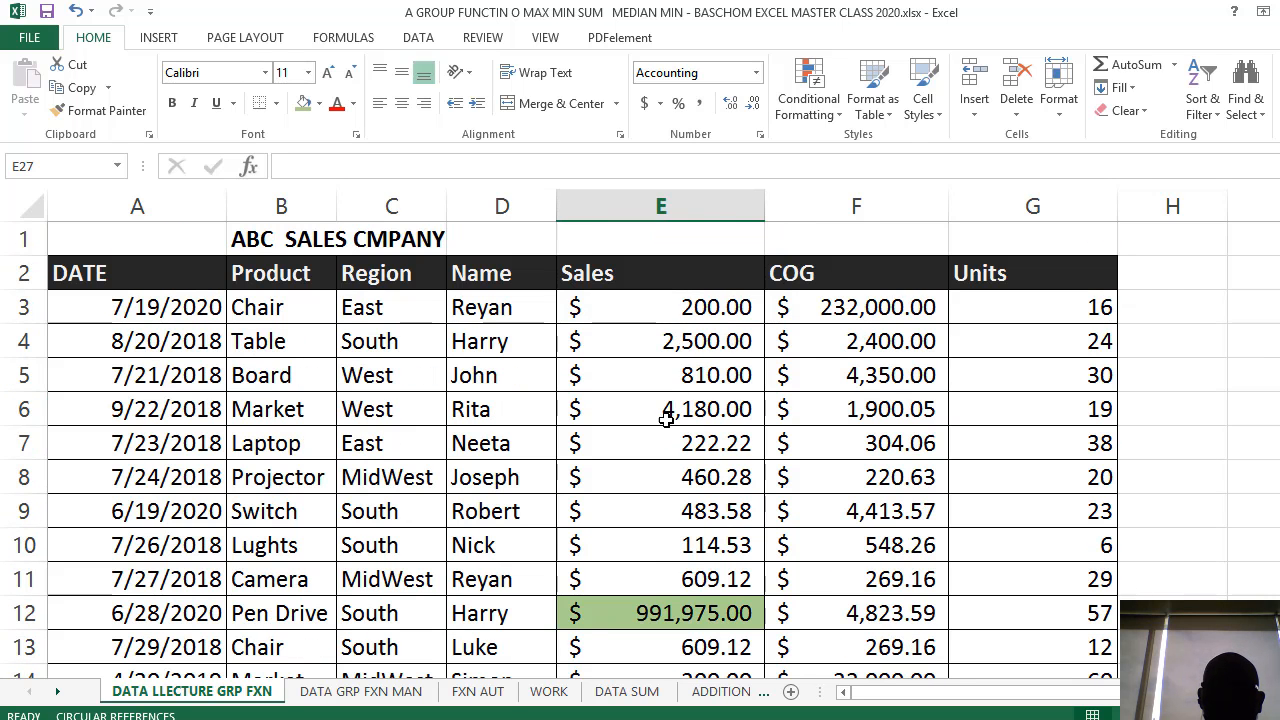
scroll(698, 387, "down", 3)
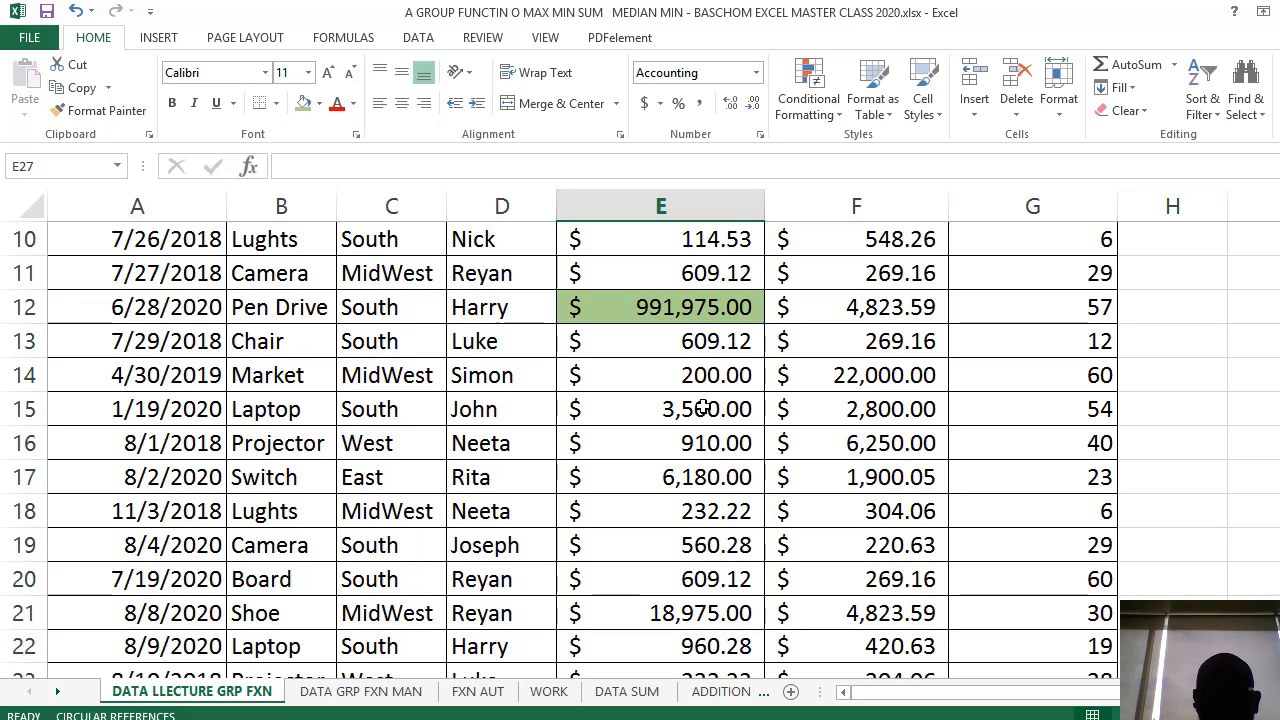
scroll(704, 408, "down", 5)
scroll(700, 410, "up", 5)
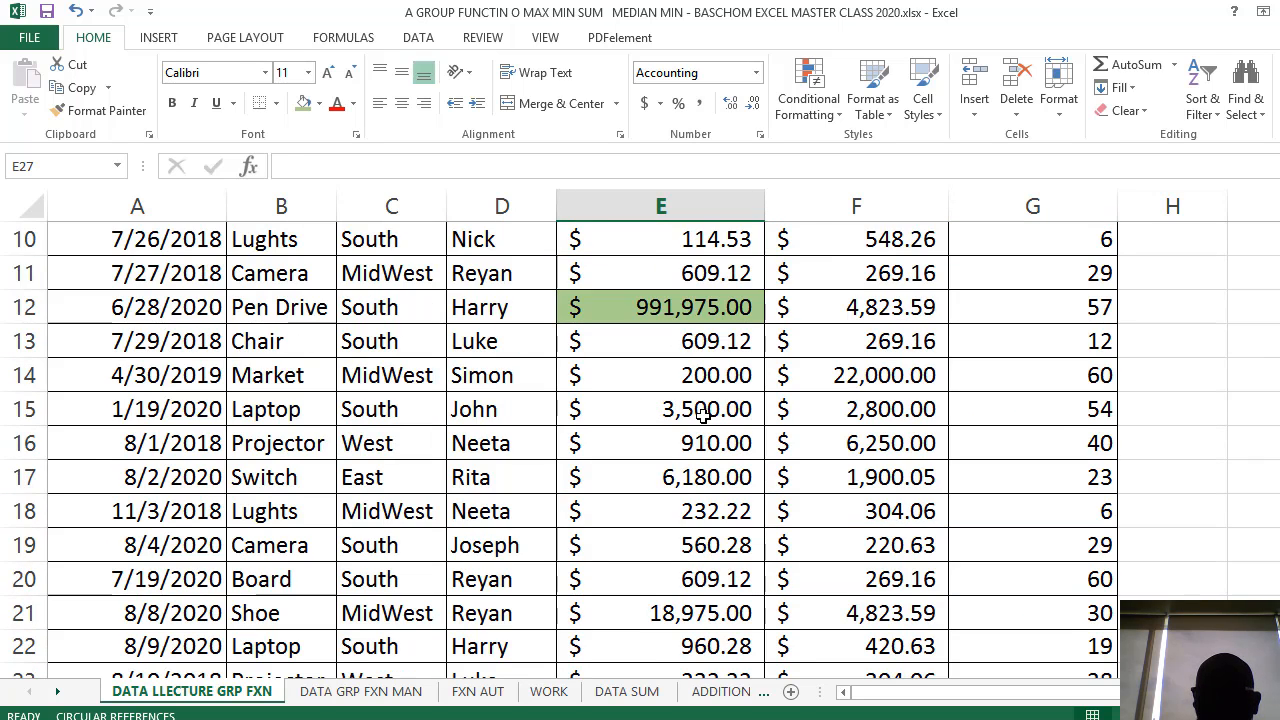
scroll(702, 417, "down", 6)
scroll(702, 417, "up", 4)
scroll(702, 417, "down", 3)
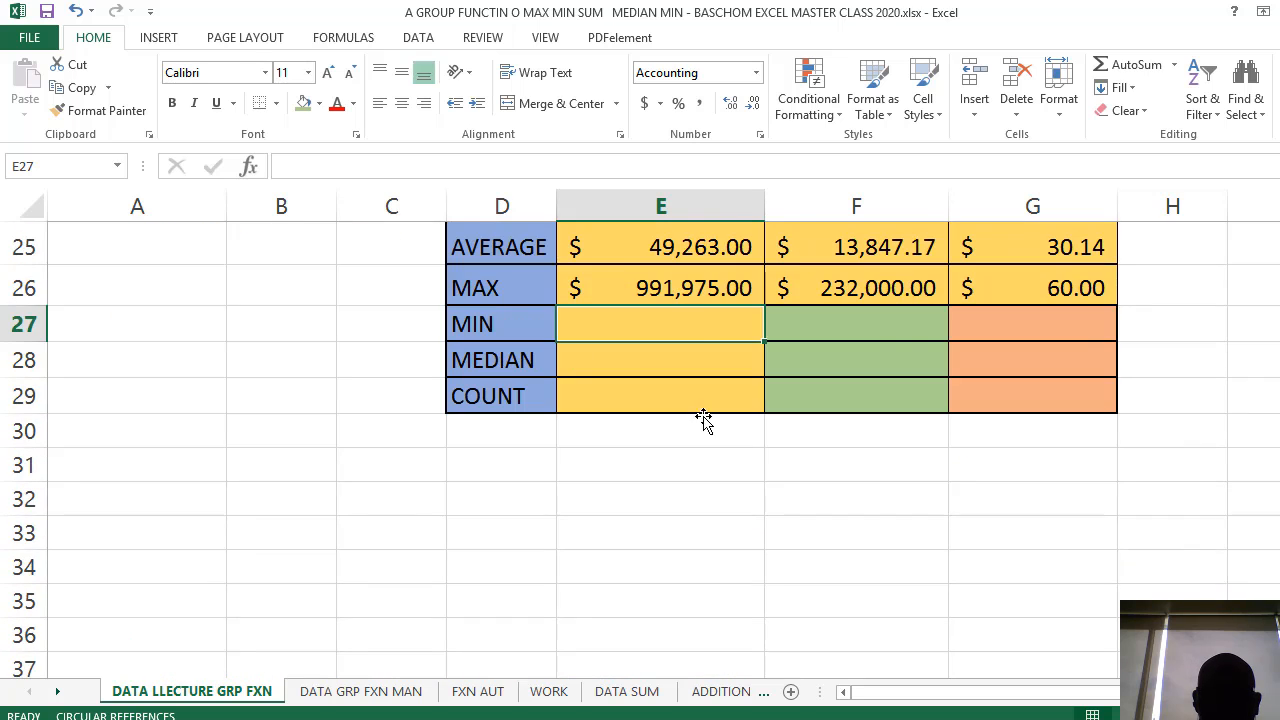
scroll(704, 418, "up", 2)
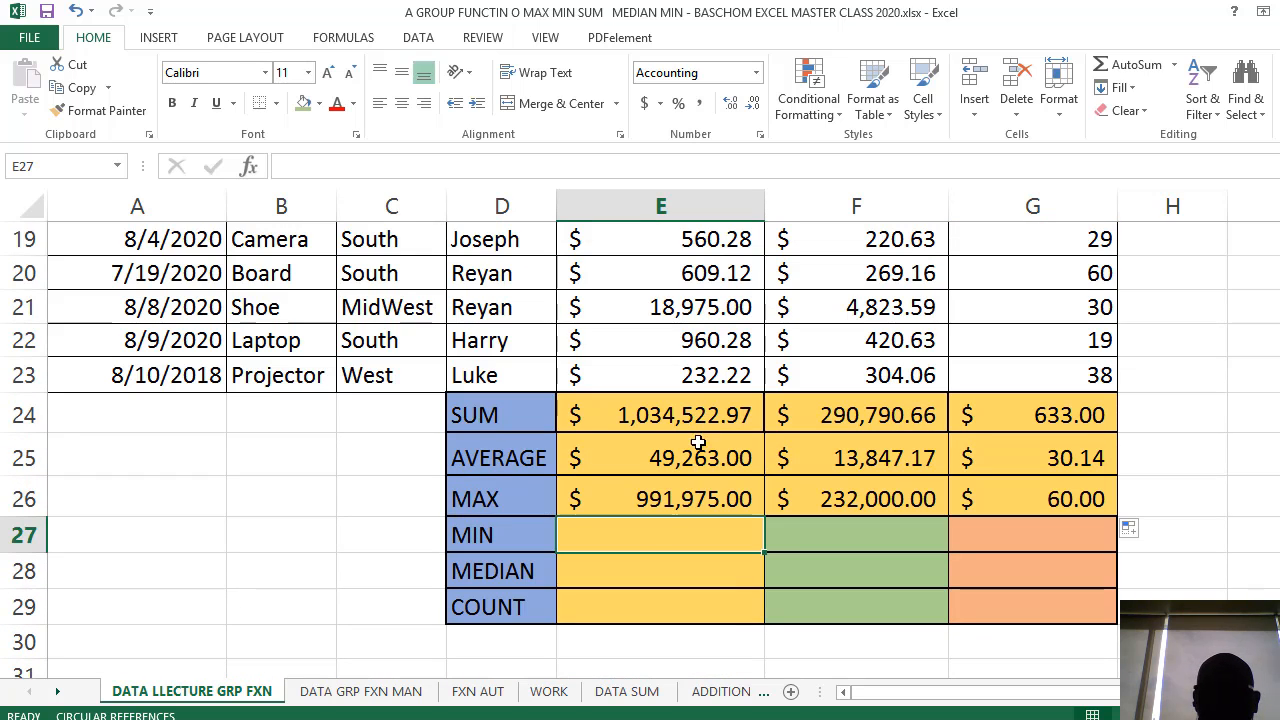
- Enter the formula =MIN(E3:E23) in E27 to return the smallest Sales figure
double_click(655, 536)
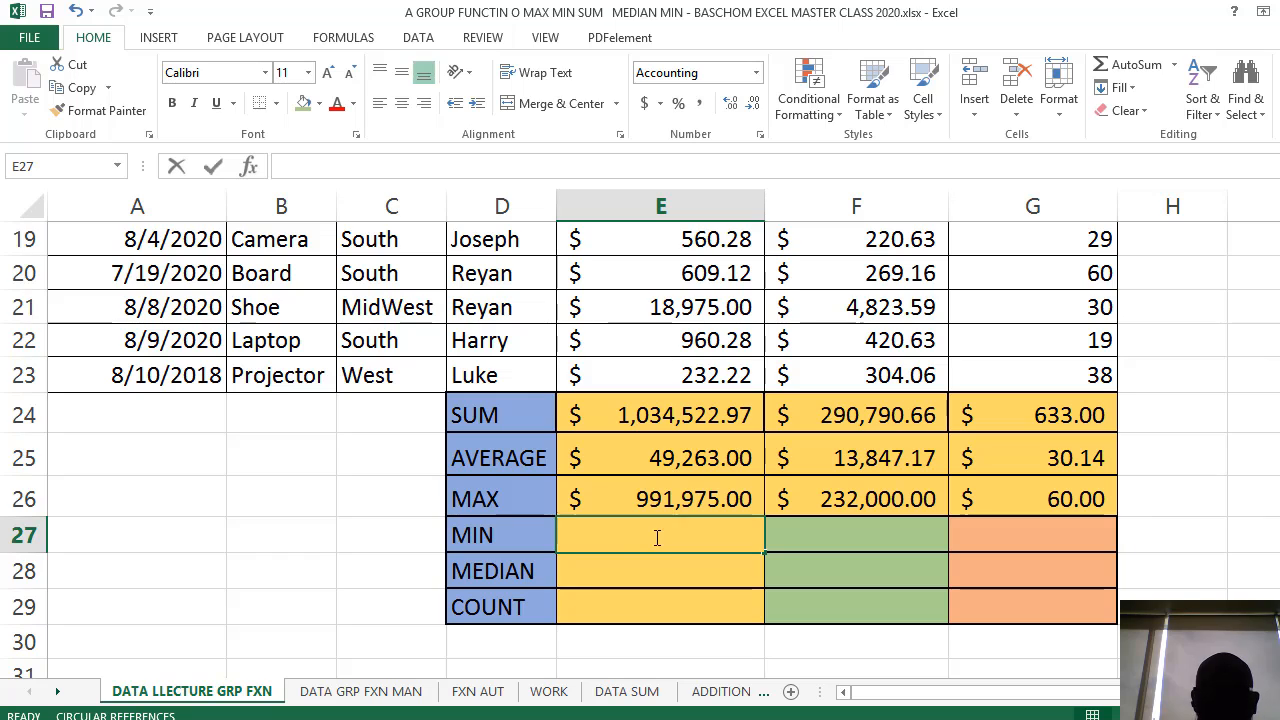
type("=")
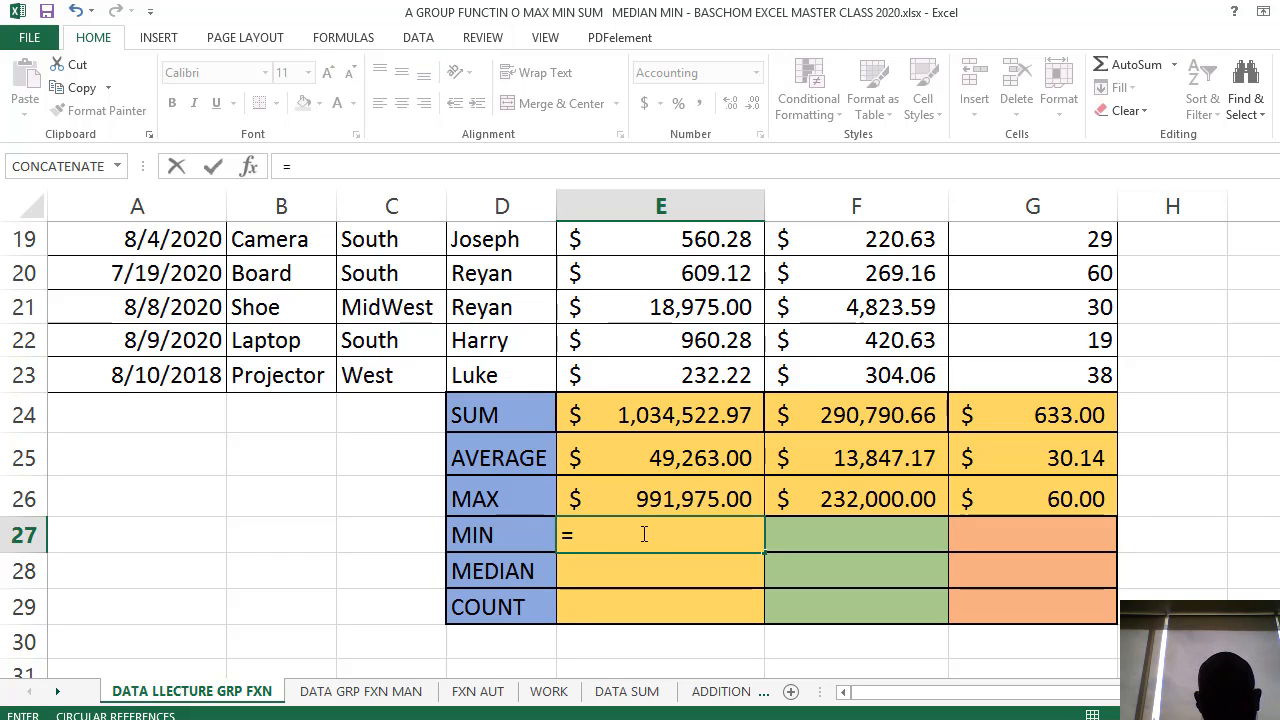
type("MIN")
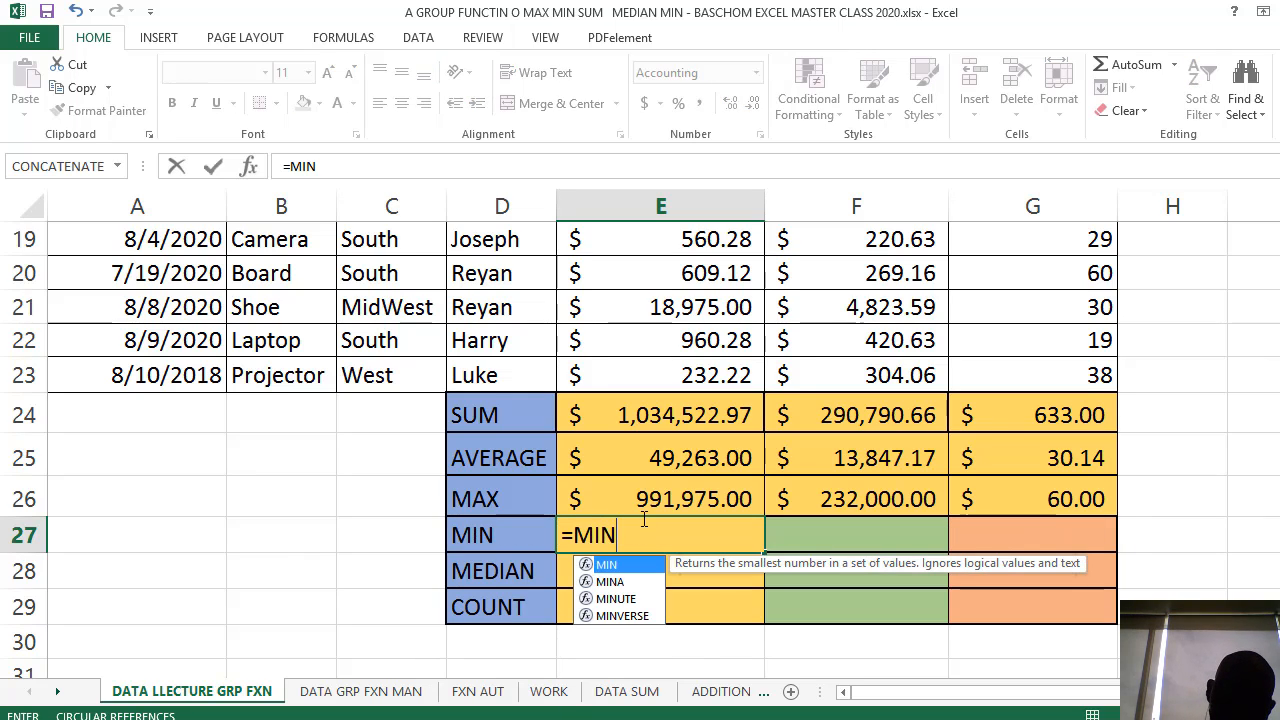
type("(")
scroll(661, 351, "up", 6)
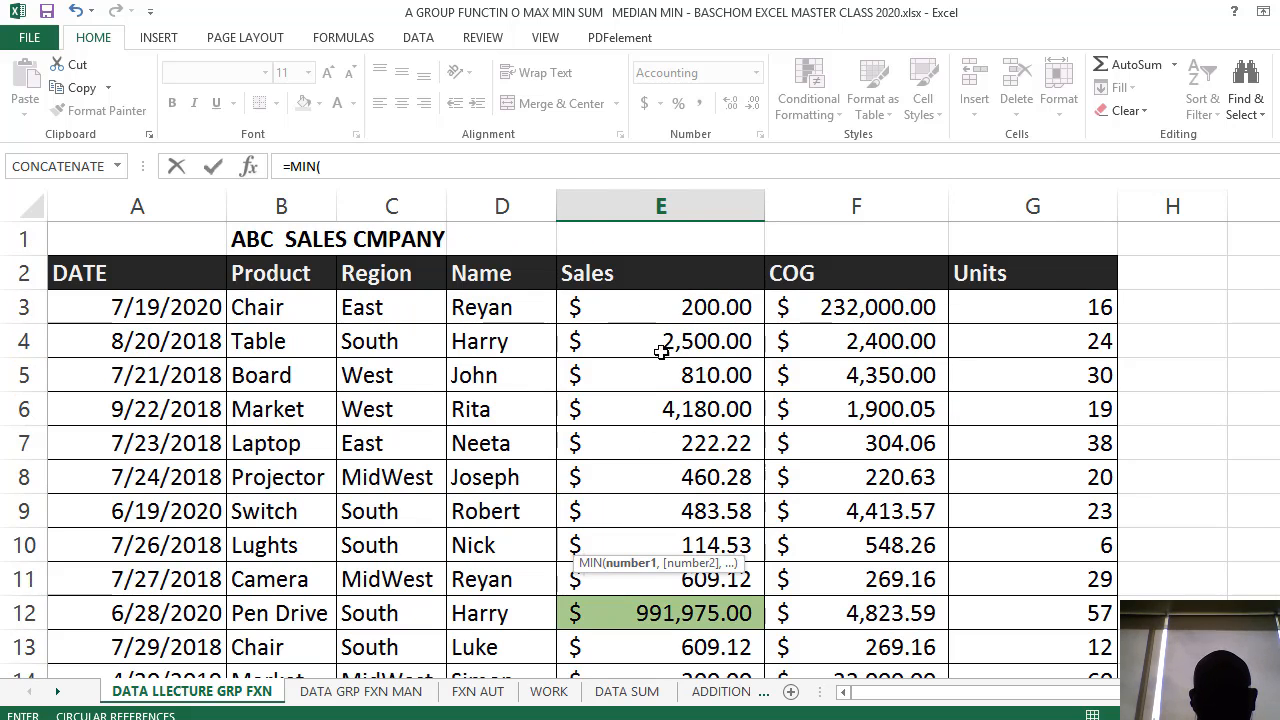
left_click(692, 311)
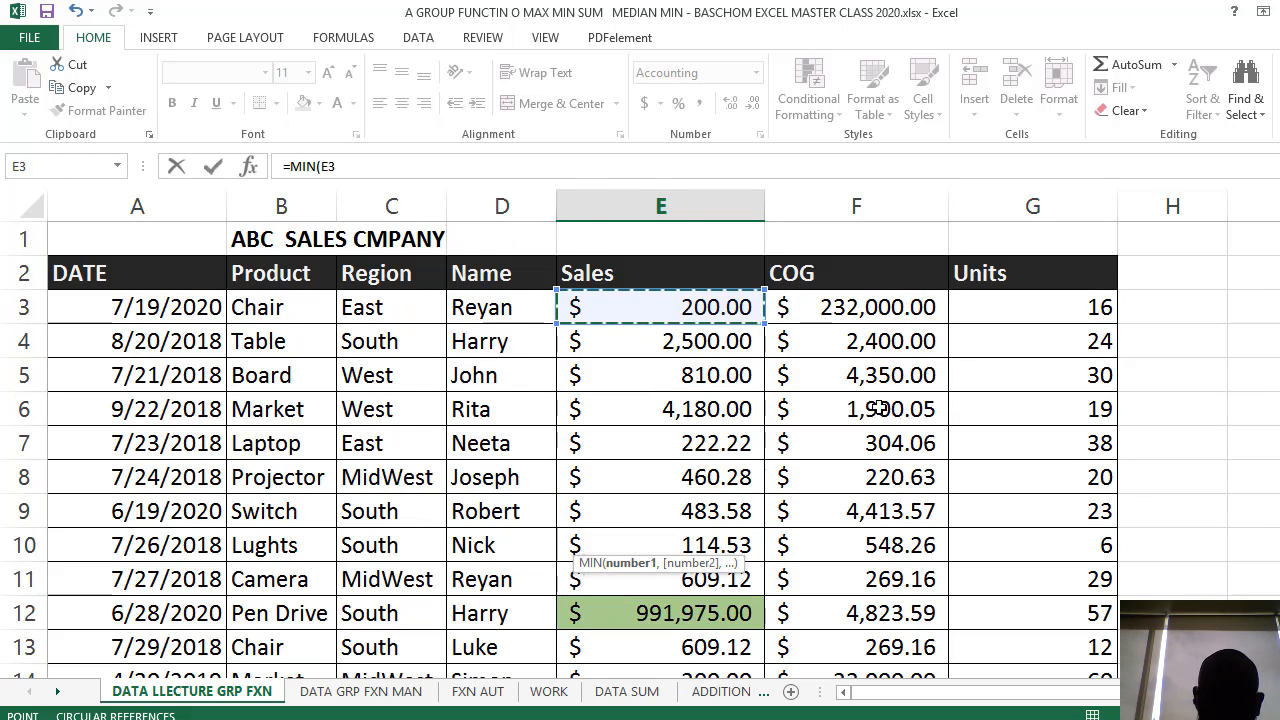
scroll(875, 395, "down", 6)
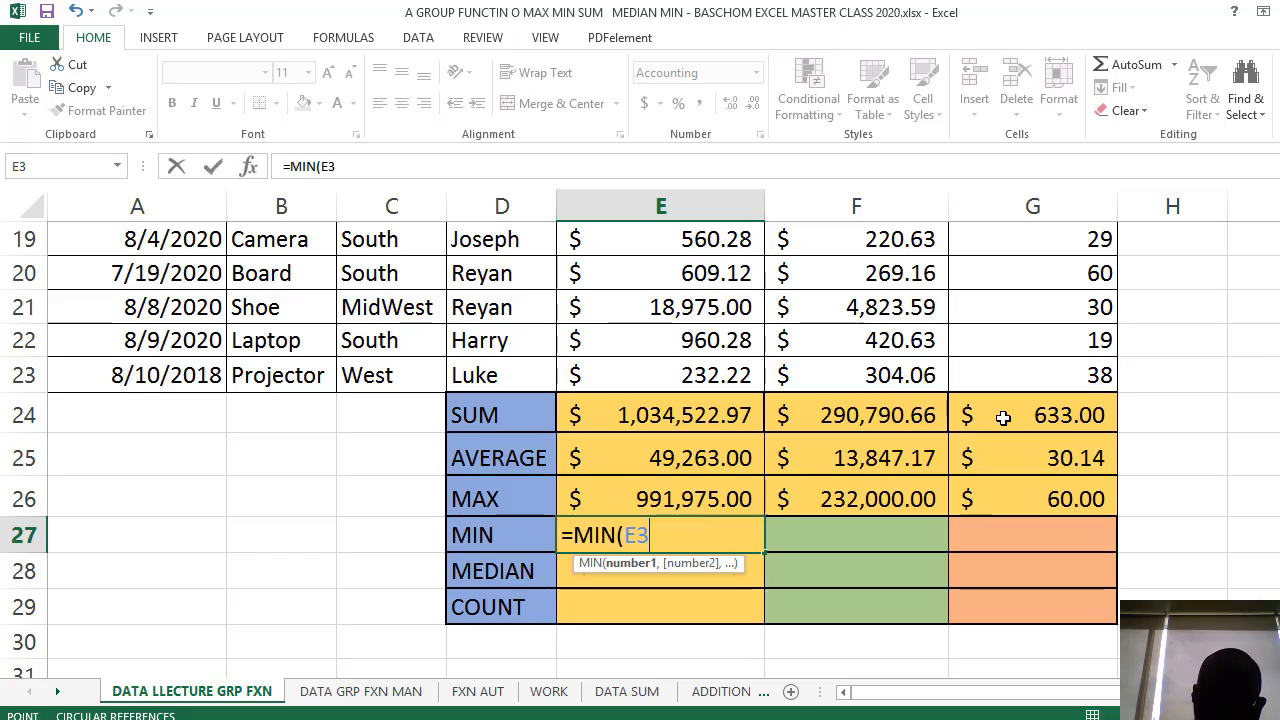
key("F8")
scroll(940, 363, "down", 5)
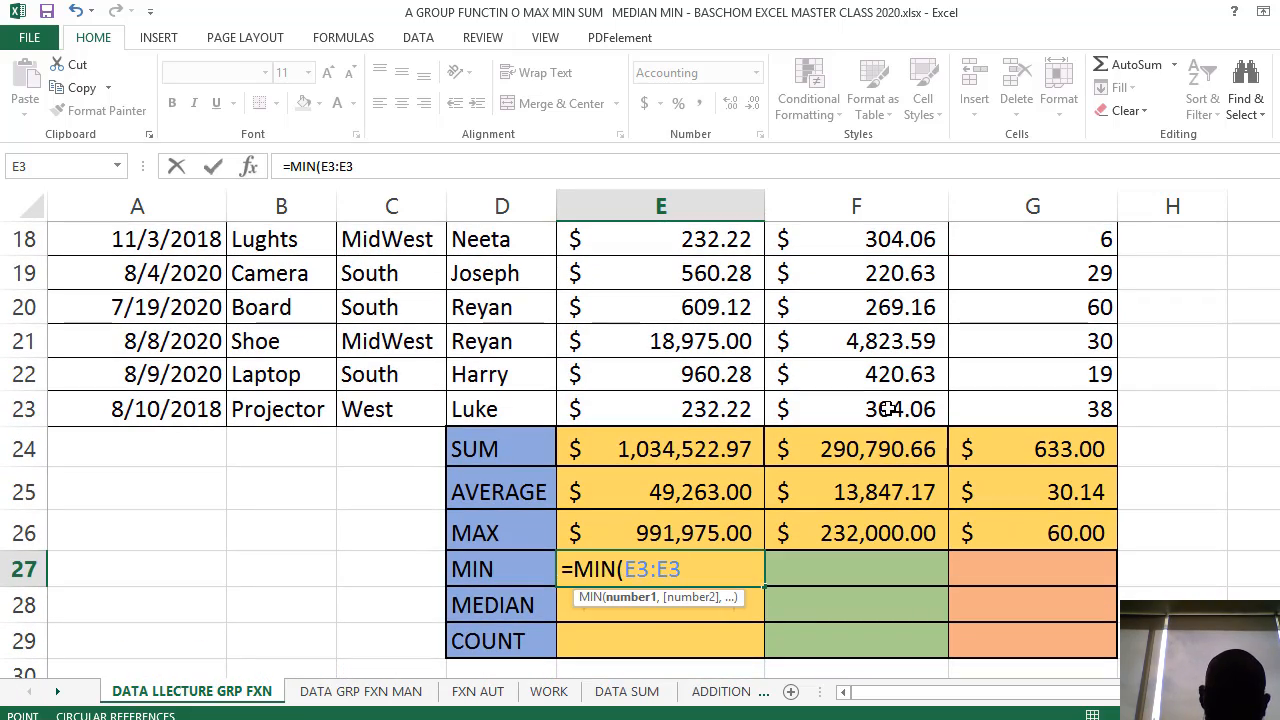
key("BackSpace")
key("BackSpace")
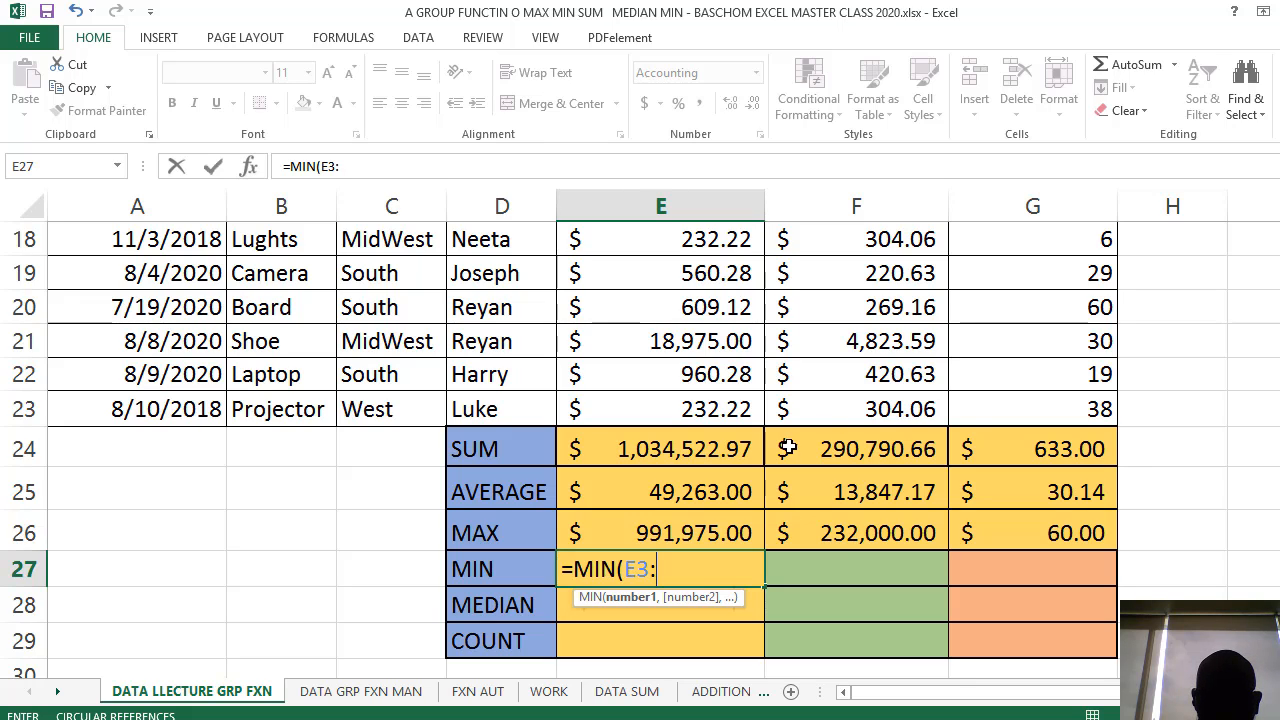
left_click(738, 414)
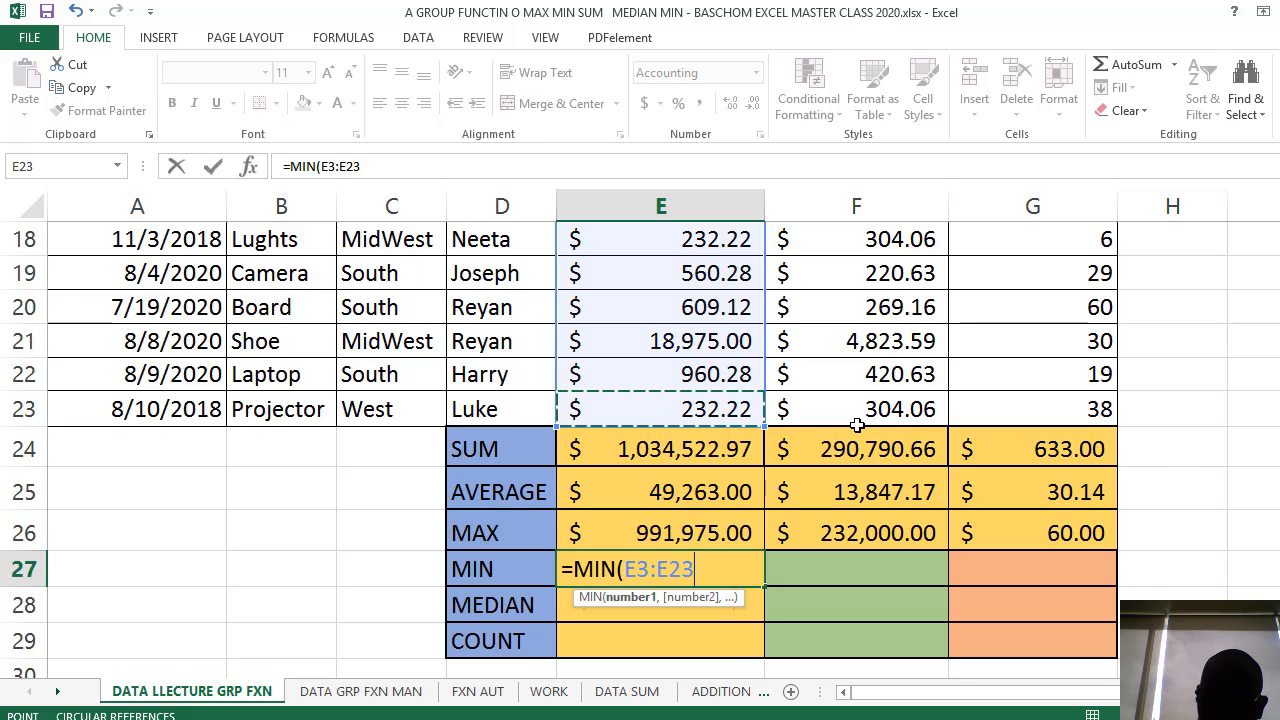
type(")")
key("Return")
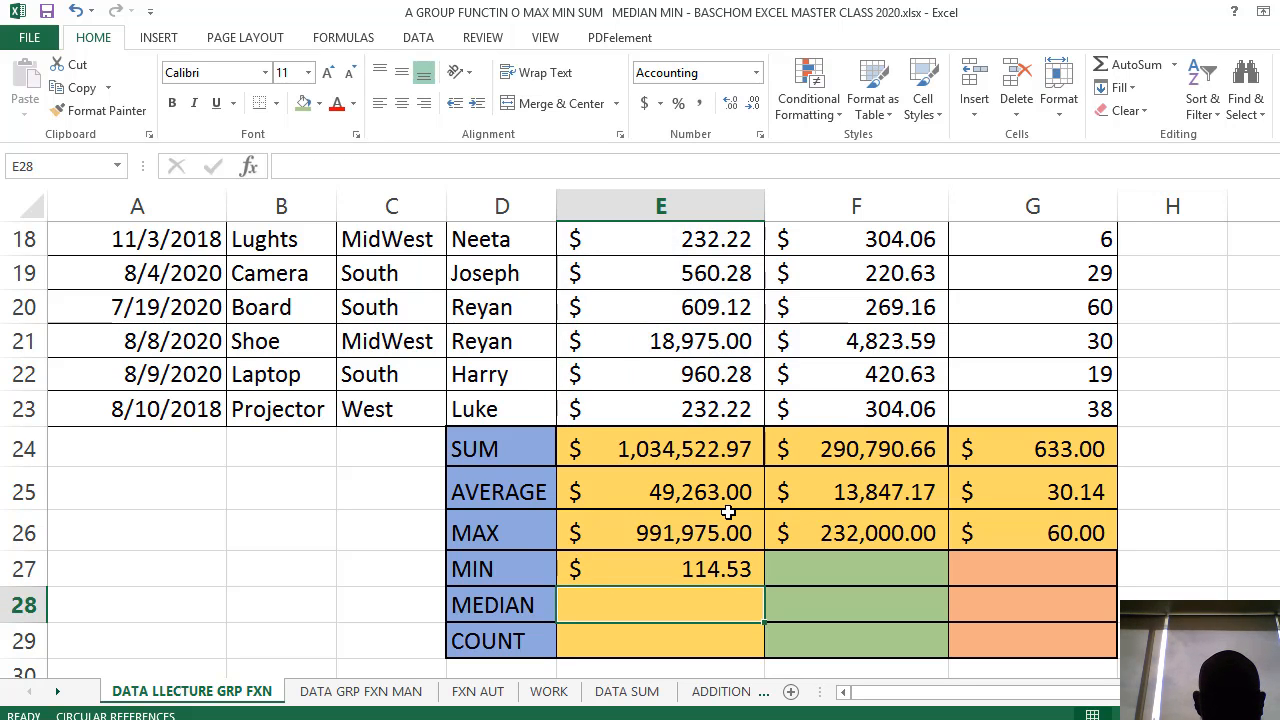
- Locate the smallest Sales figure in column E to verify the MIN result against the data
scroll(723, 528, "up", 6)
left_click(702, 470)
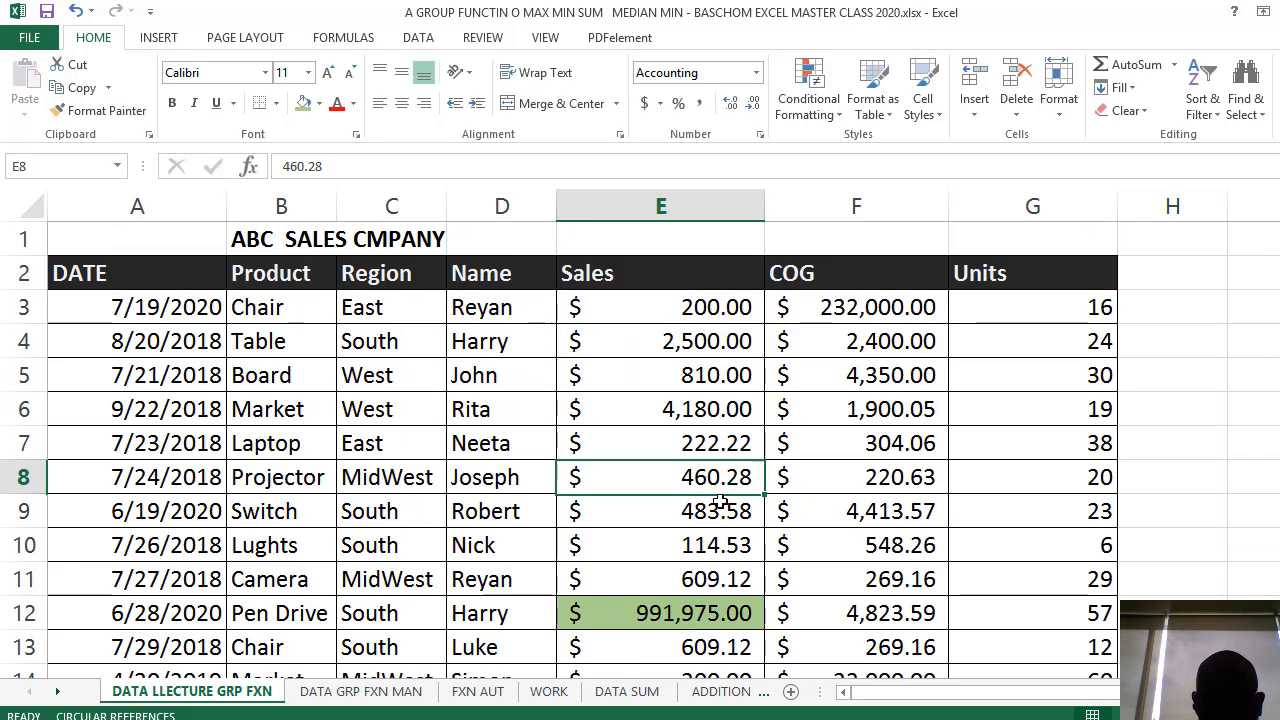
left_click(717, 545)
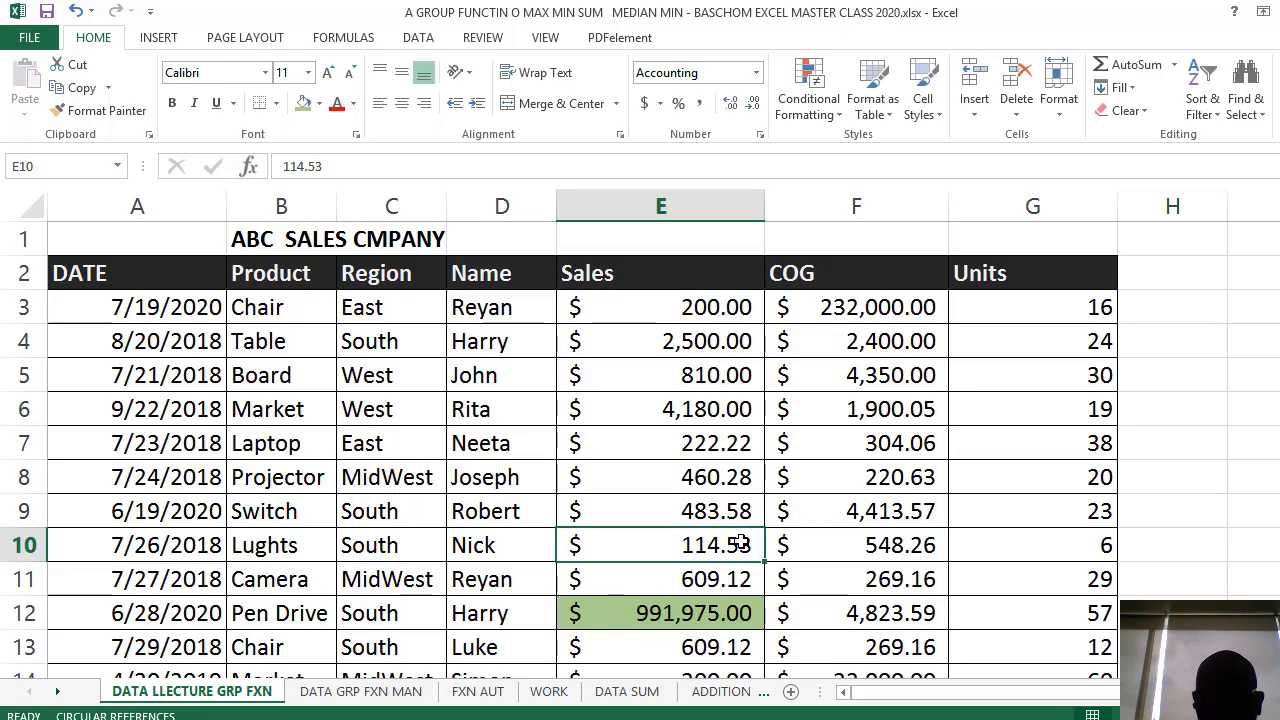
scroll(730, 535, "down", 8)
scroll(720, 500, "up", 2)
scroll(757, 488, "up", 6)
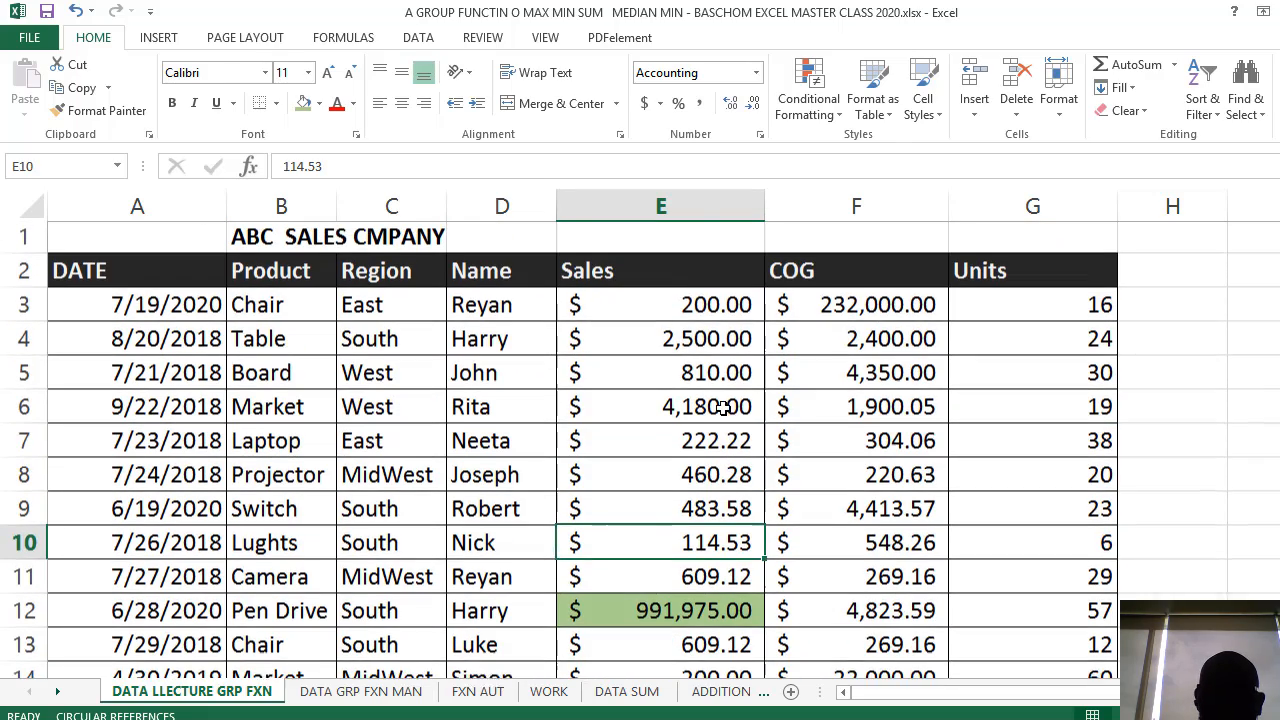
left_click(856, 300)
- Fill the MIN formula from E27 across F27 and G27 for the COG and Units columns
scroll(960, 340, "down", 7)
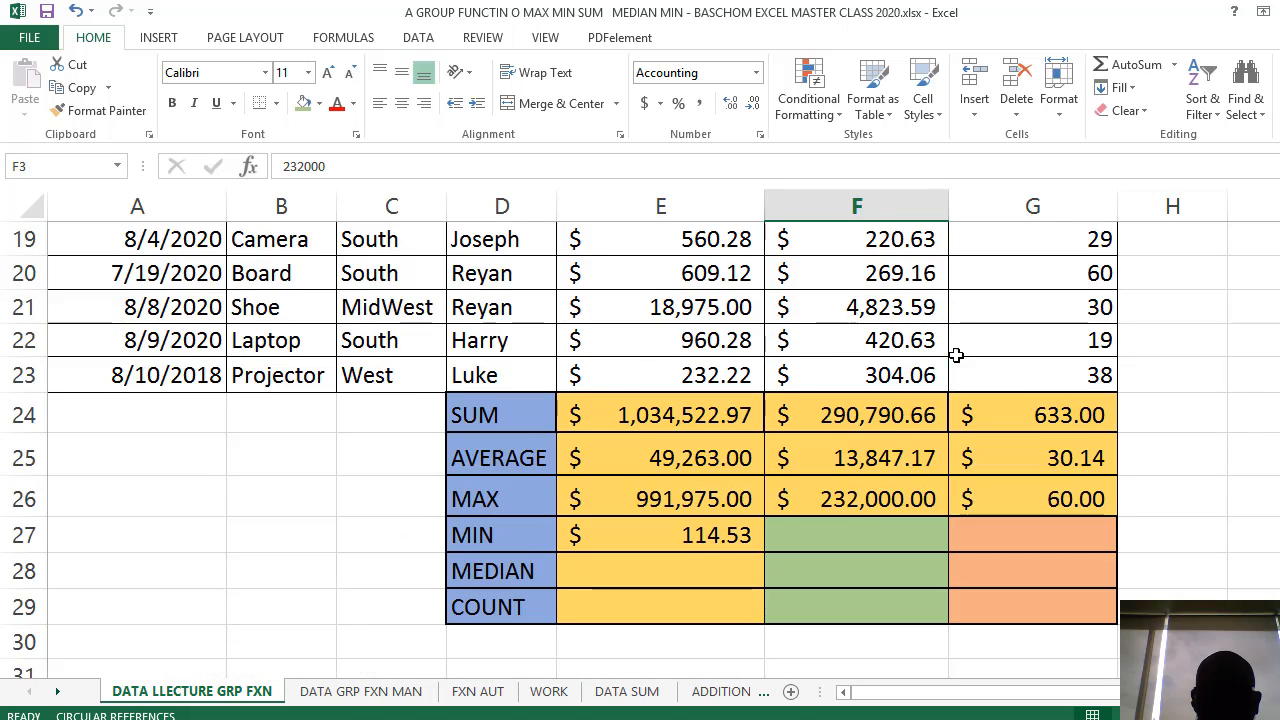
left_click(690, 435)
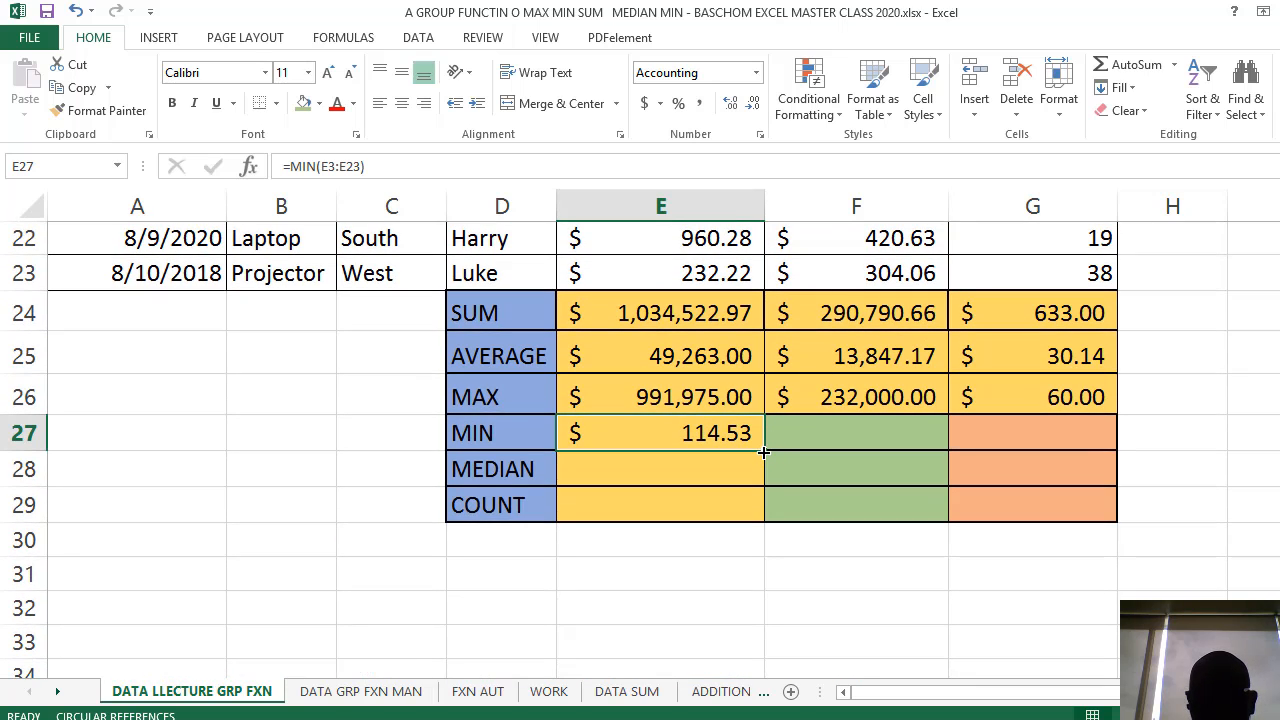
left_click_drag(763, 452, 1055, 449)
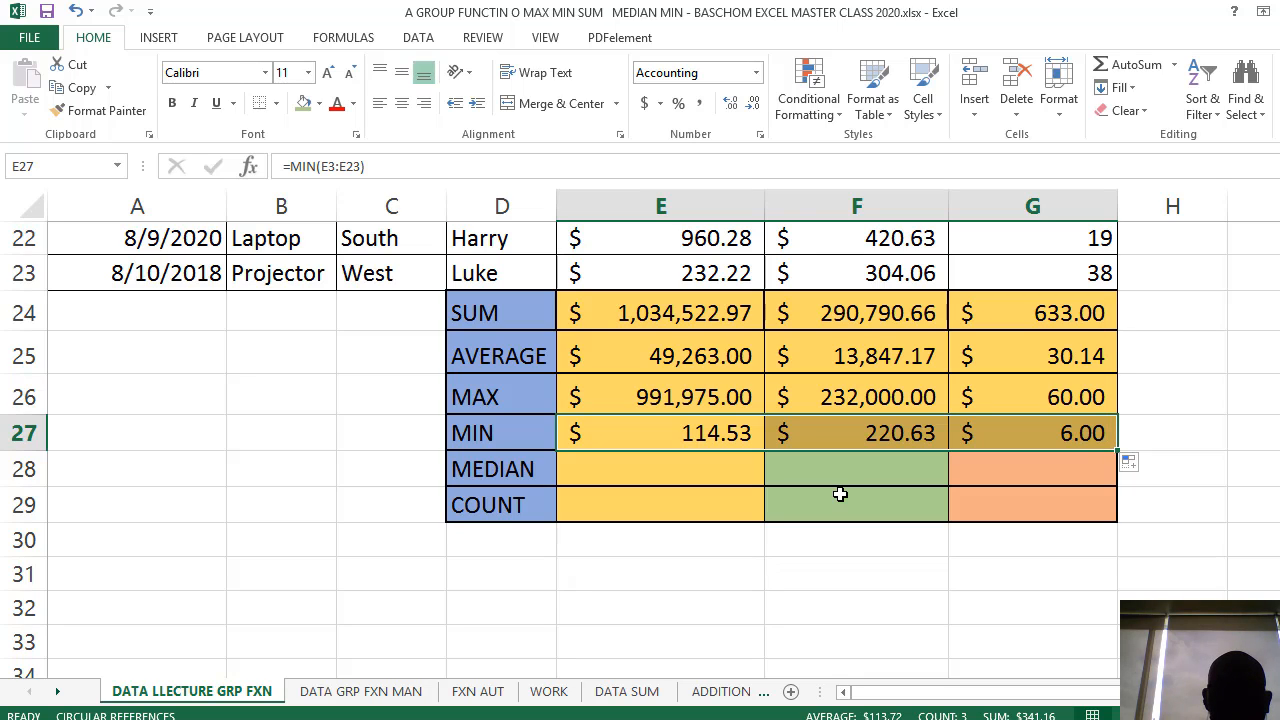
- Review the sales data rows above the summary table, with the Sales MEDIAN cell E28 selected
left_click(684, 476)
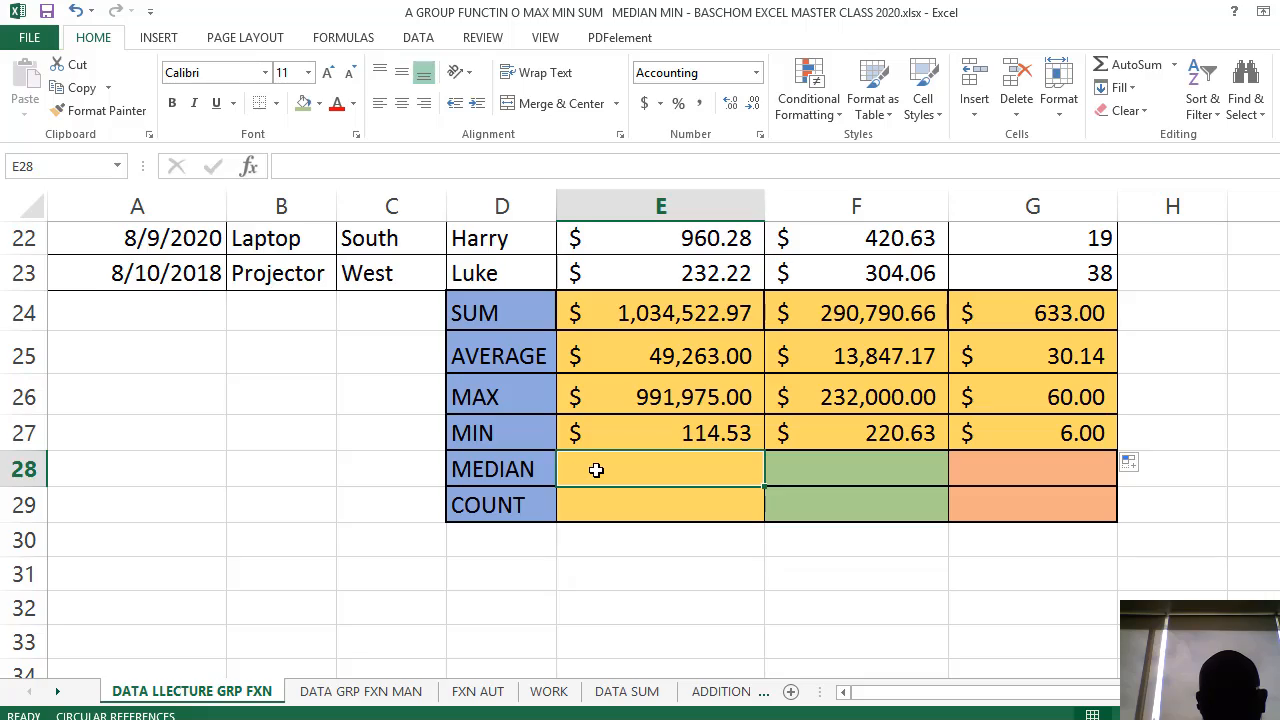
scroll(596, 472, "up", 5)
scroll(594, 476, "down", 4)
scroll(593, 478, "down", 3)
scroll(591, 477, "up", 9)
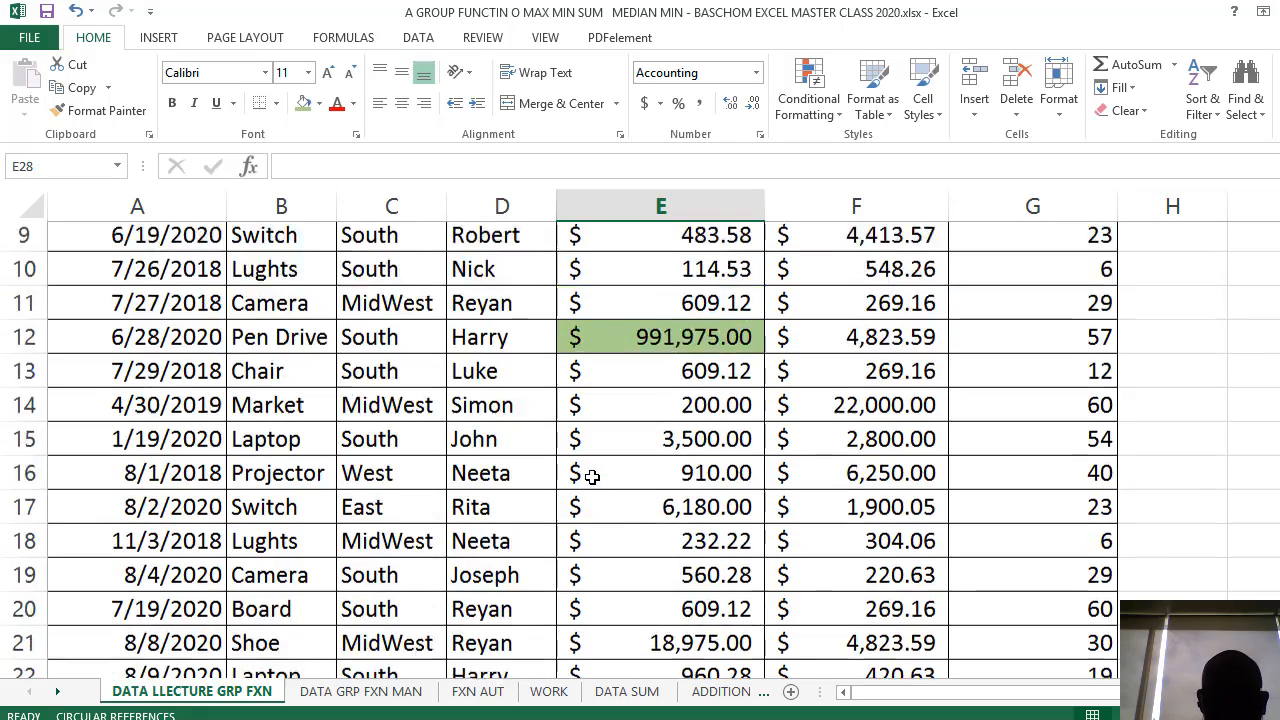
scroll(591, 477, "down", 5)
scroll(592, 477, "down", 2)
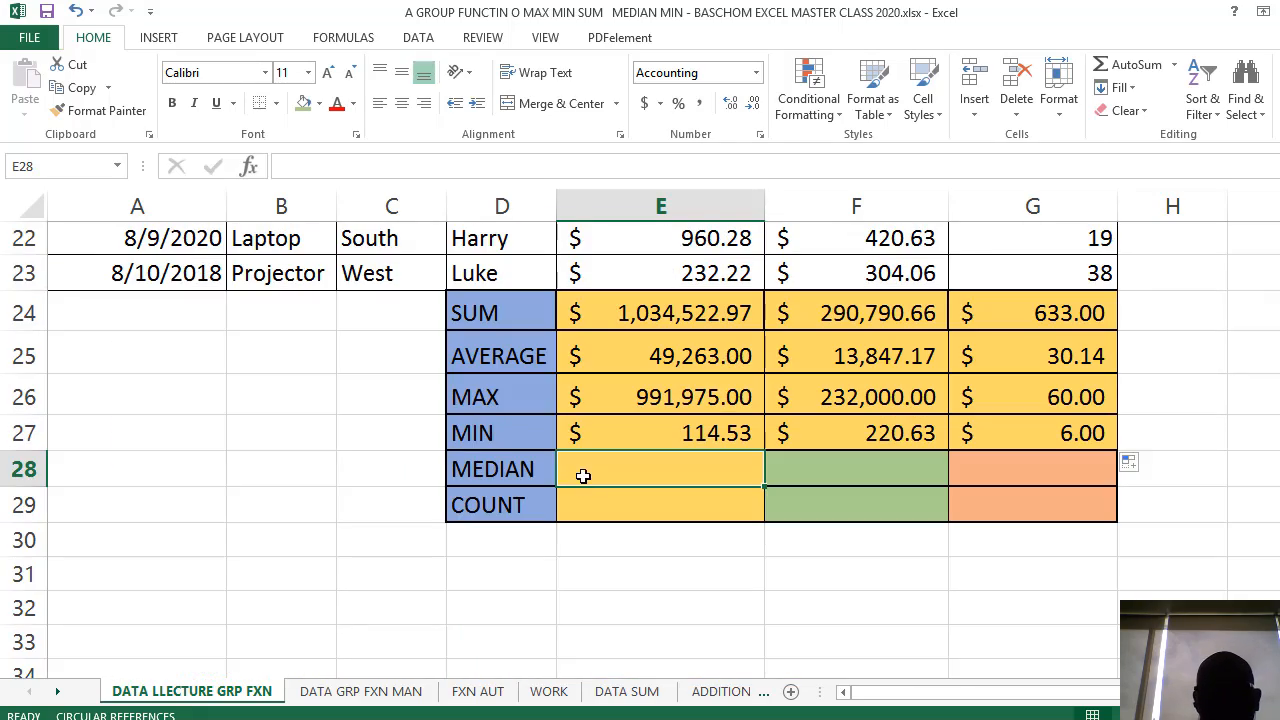
- Enter the formula =MEDIAN(E3:E23) in E28 to return the middle Sales figure
double_click(583, 476)
type("=M")
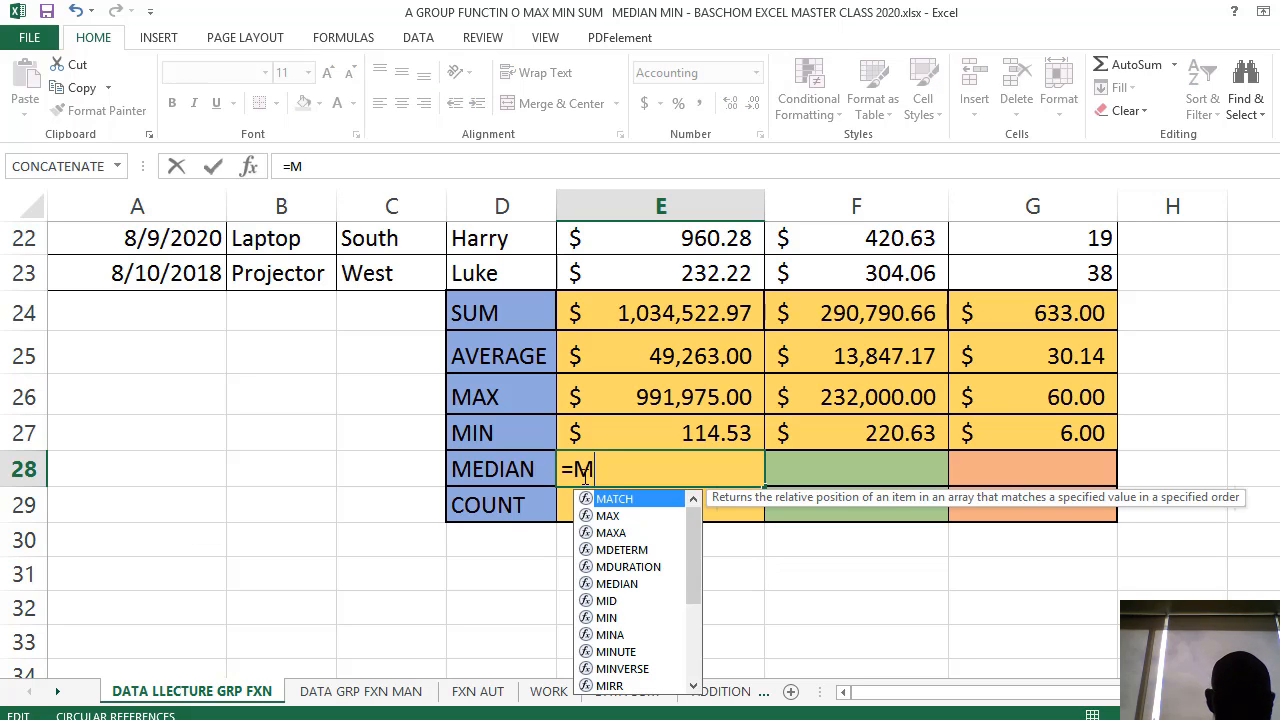
type("EDIAN")
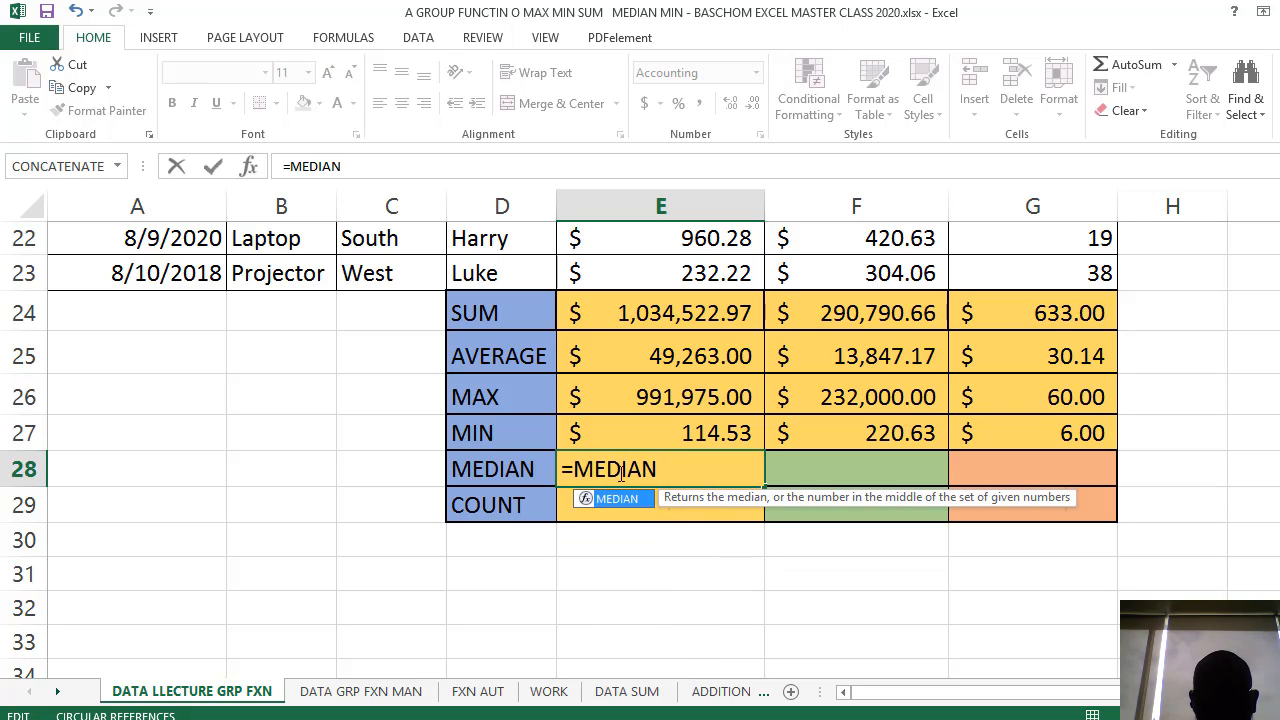
double_click(620, 497)
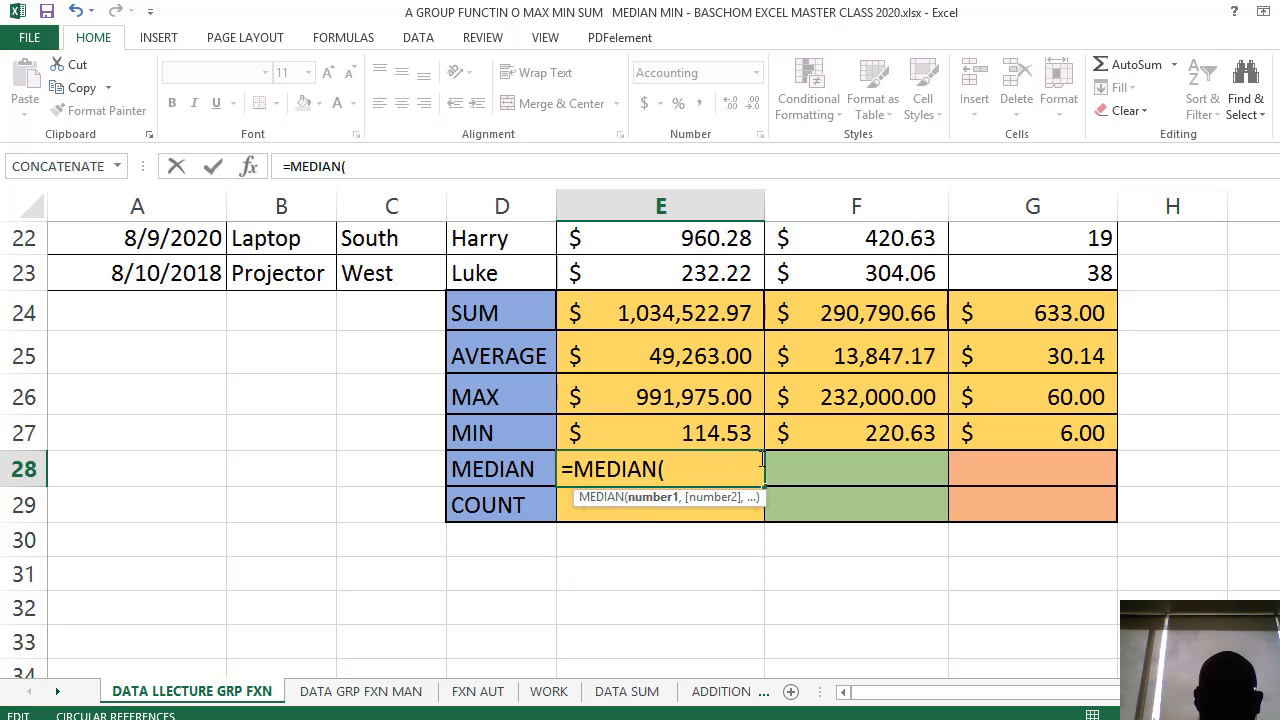
scroll(700, 470, "up", 7)
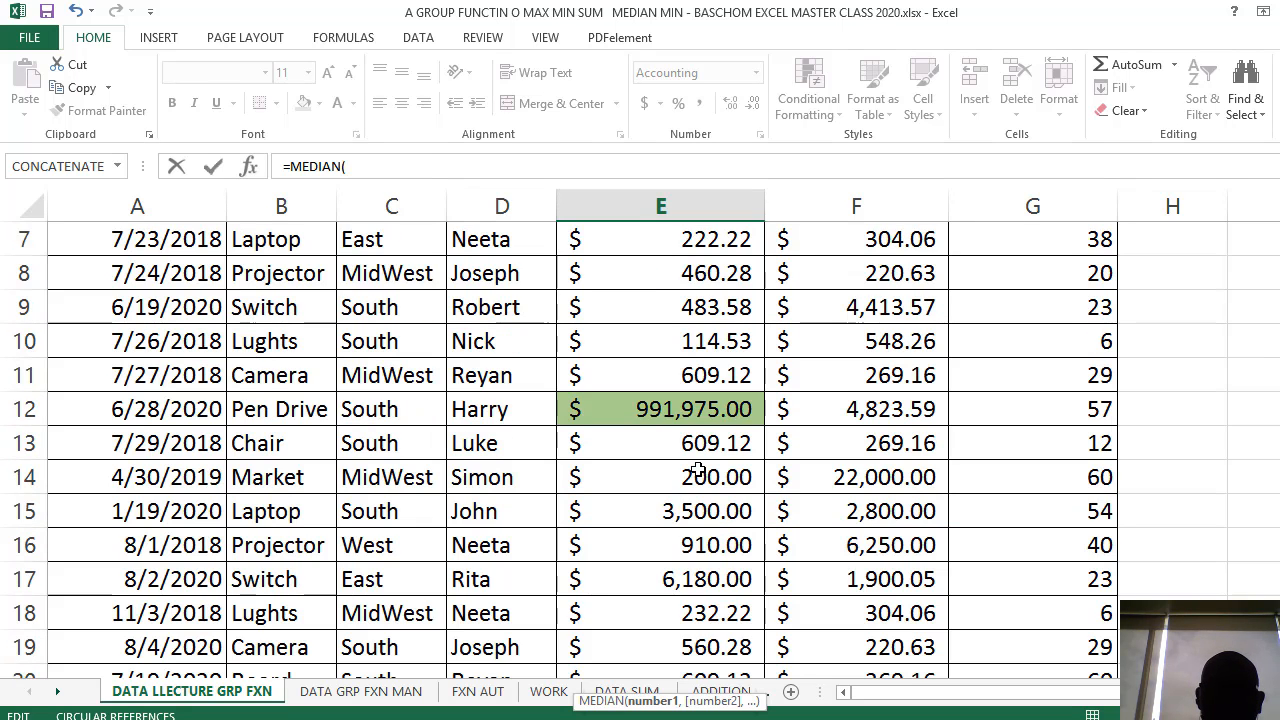
left_click(708, 310)
scroll(720, 350, "down", 8)
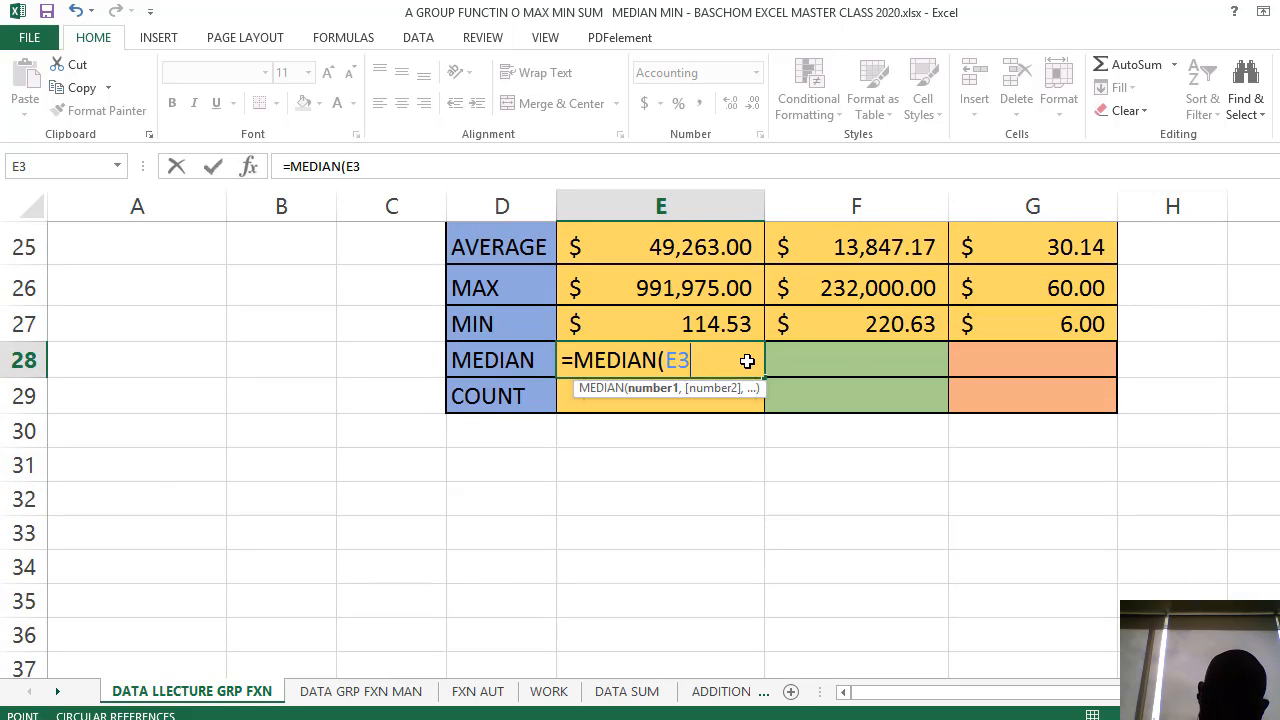
scroll(747, 361, "up", 7)
scroll(747, 365, "down", 6)
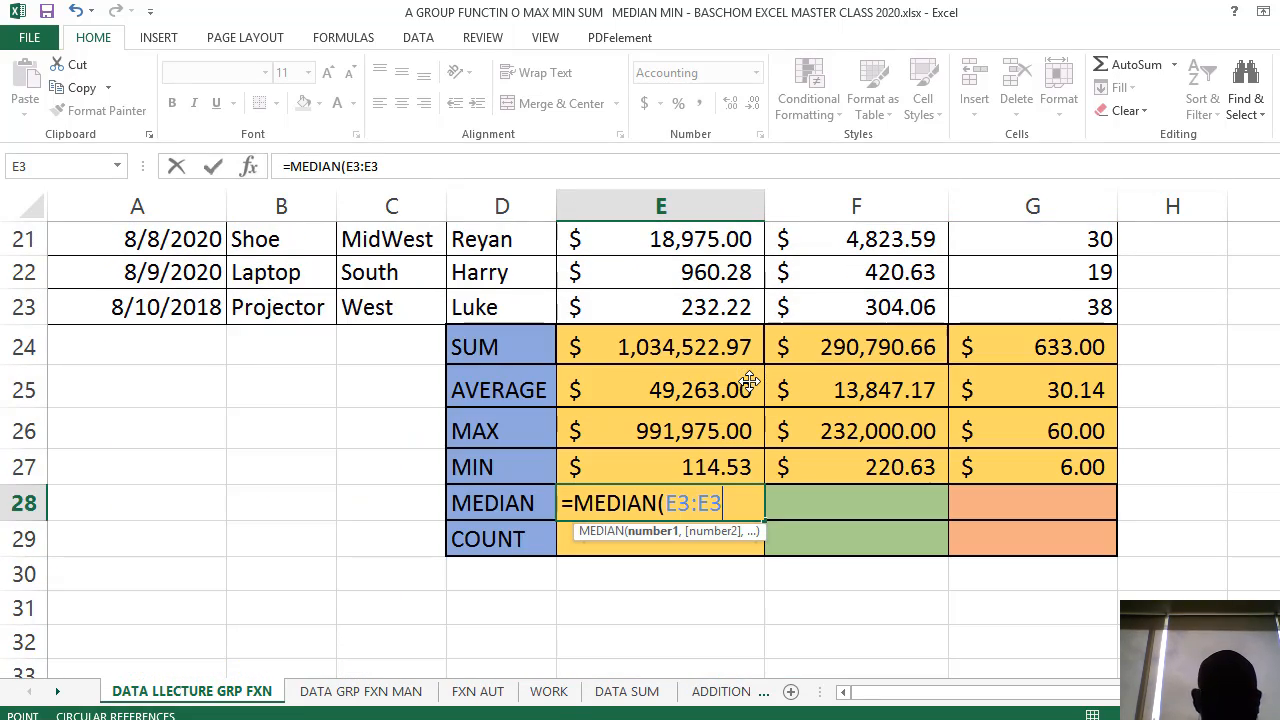
key("BackSpace")
key("BackSpace")
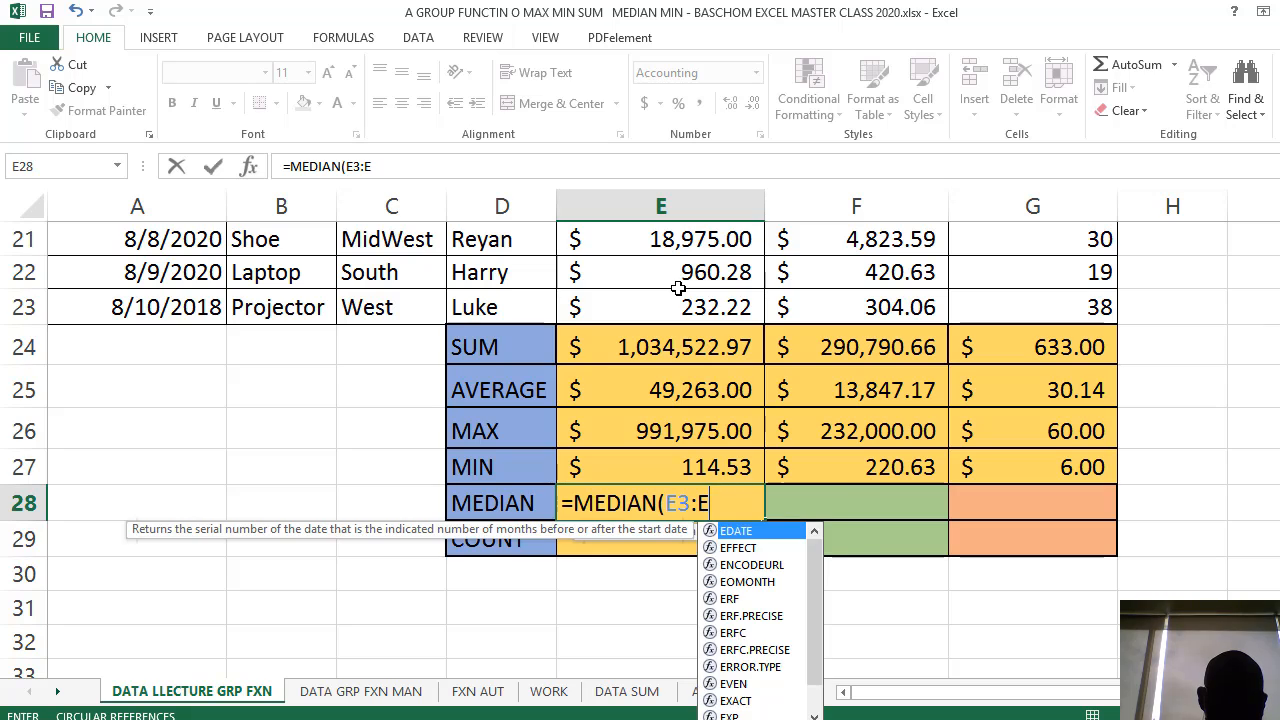
left_click(665, 302)
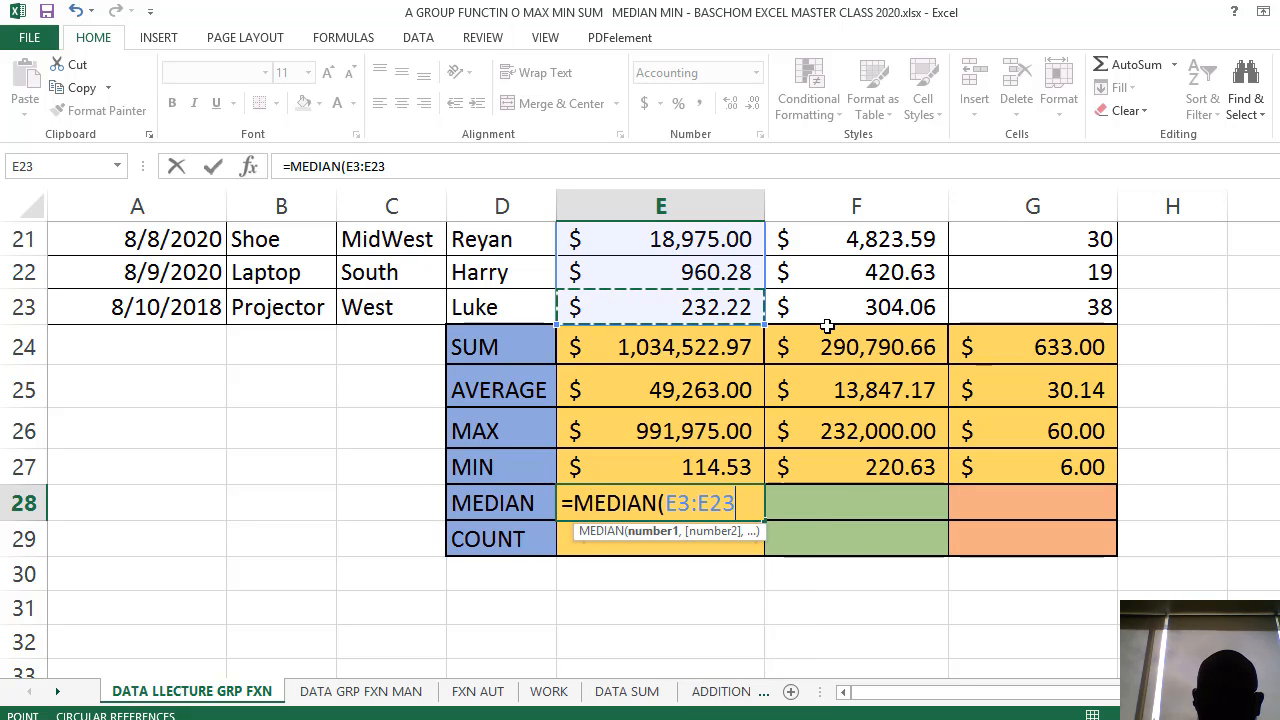
type(")")
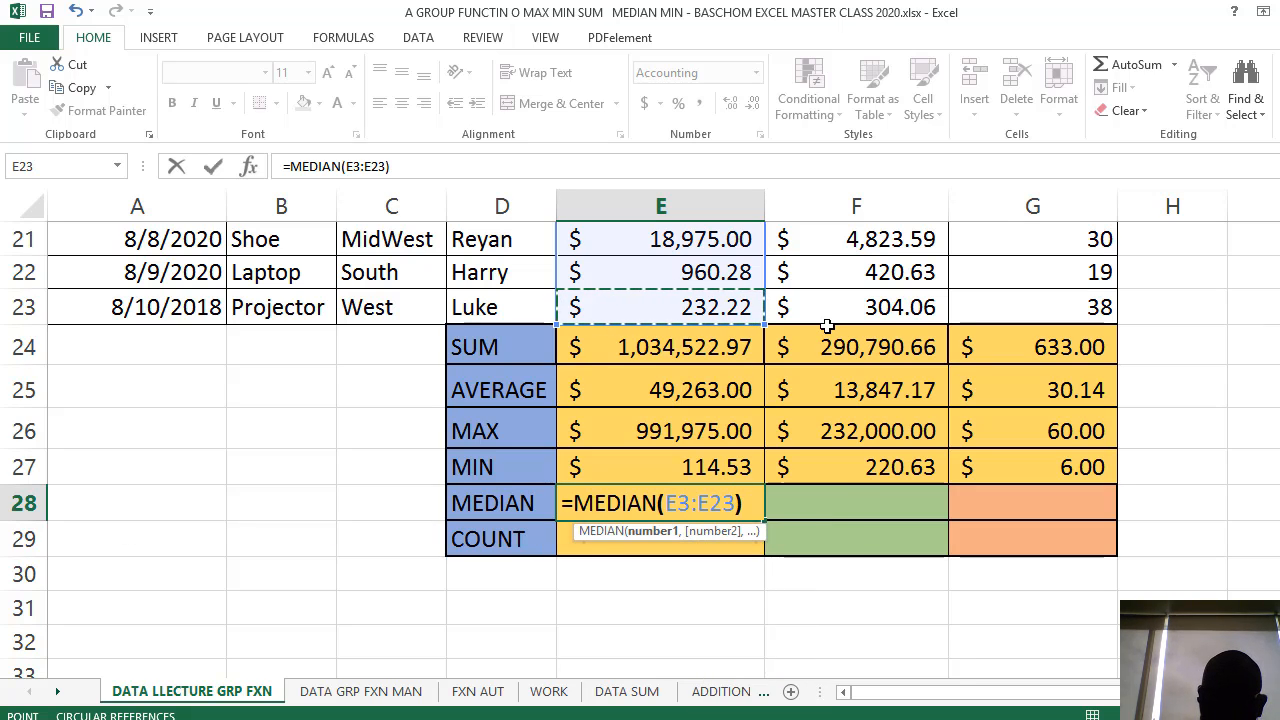
key("Return")
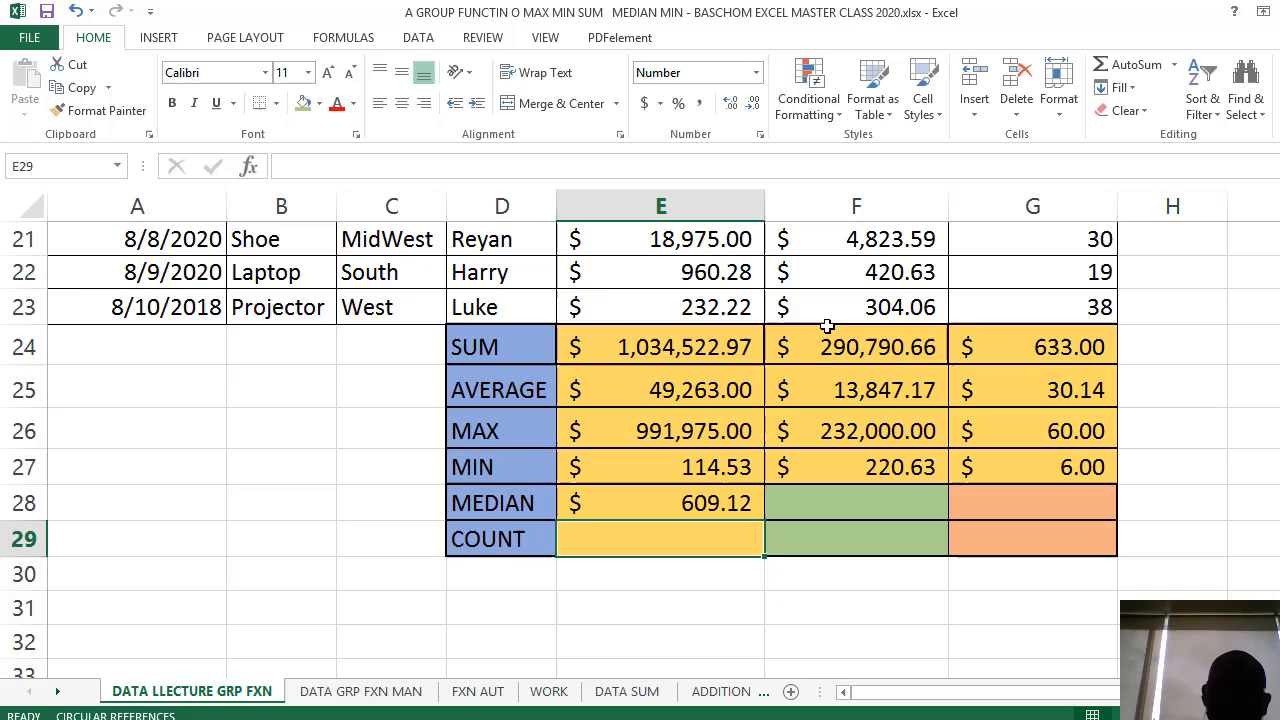
- Fill the MEDIAN formula from E28 across F28 and G28 for the COG and Units columns
left_click(695, 510)
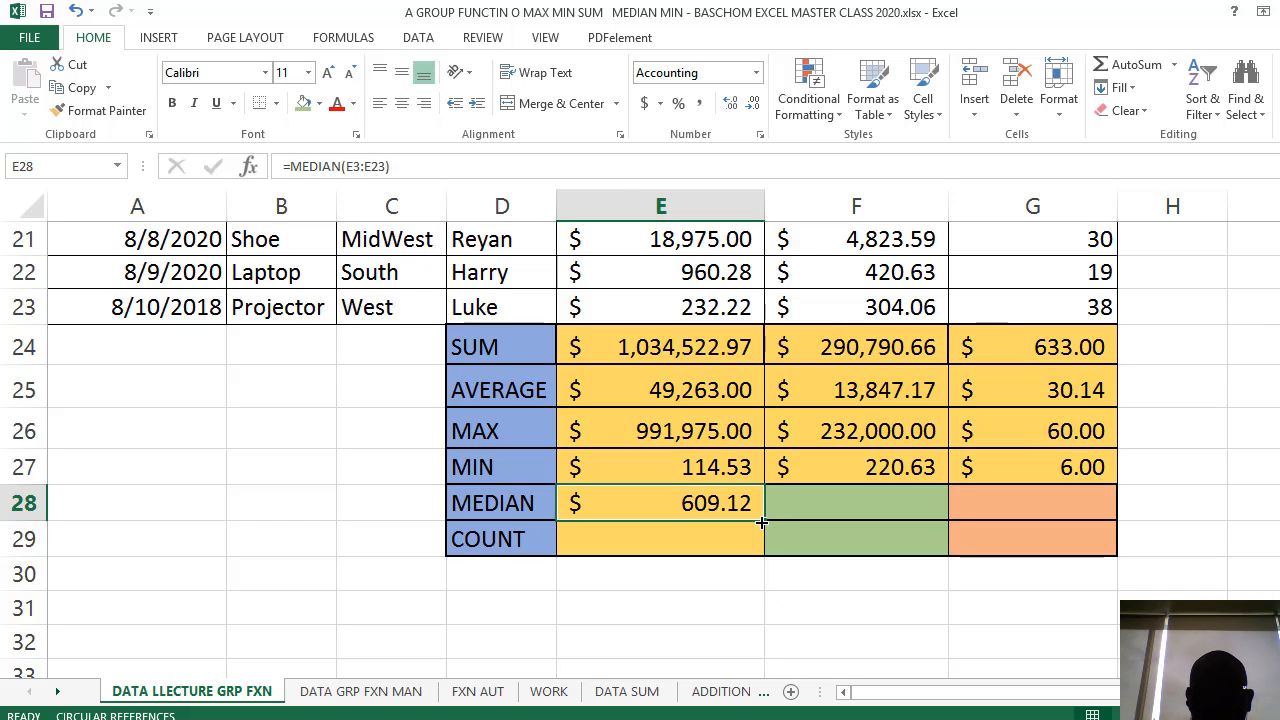
left_click_drag(761, 518, 945, 508)
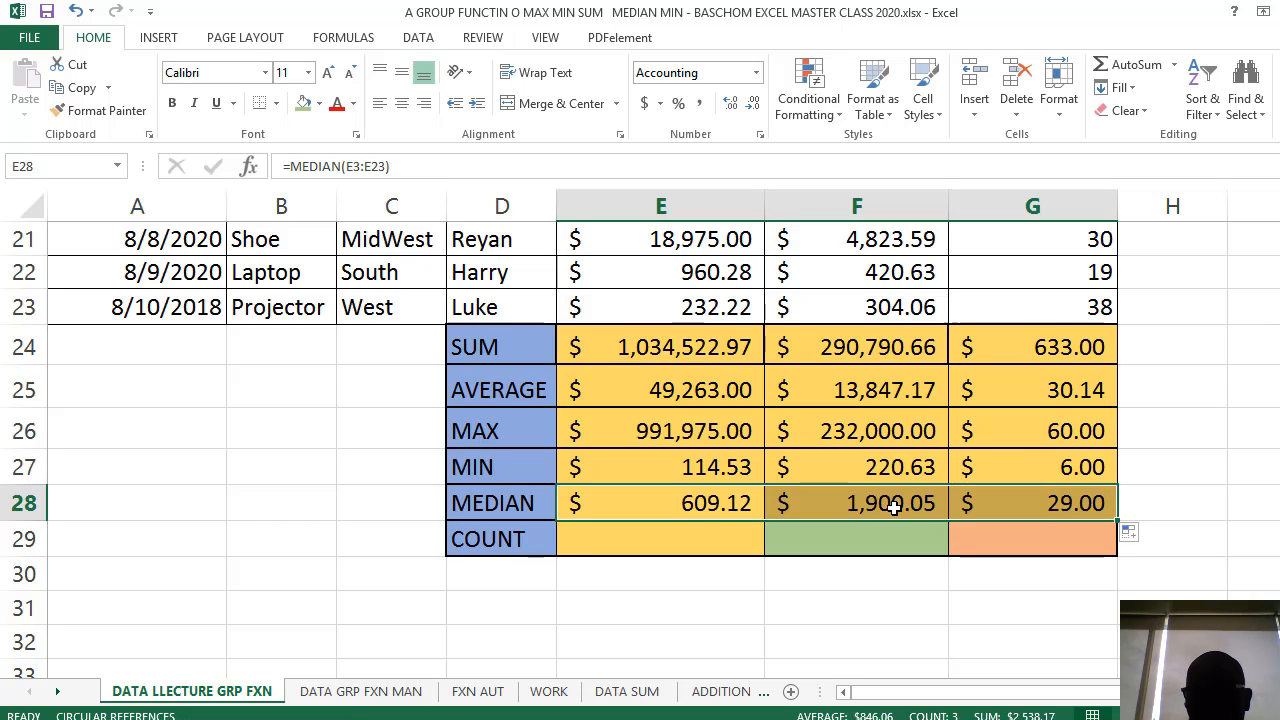
- Compare the MEDIAN results in row 28 with the Sales, COG and Units figures in the data rows
scroll(895, 508, "up", 7)
scroll(897, 506, "down", 5)
scroll(900, 503, "up", 5)
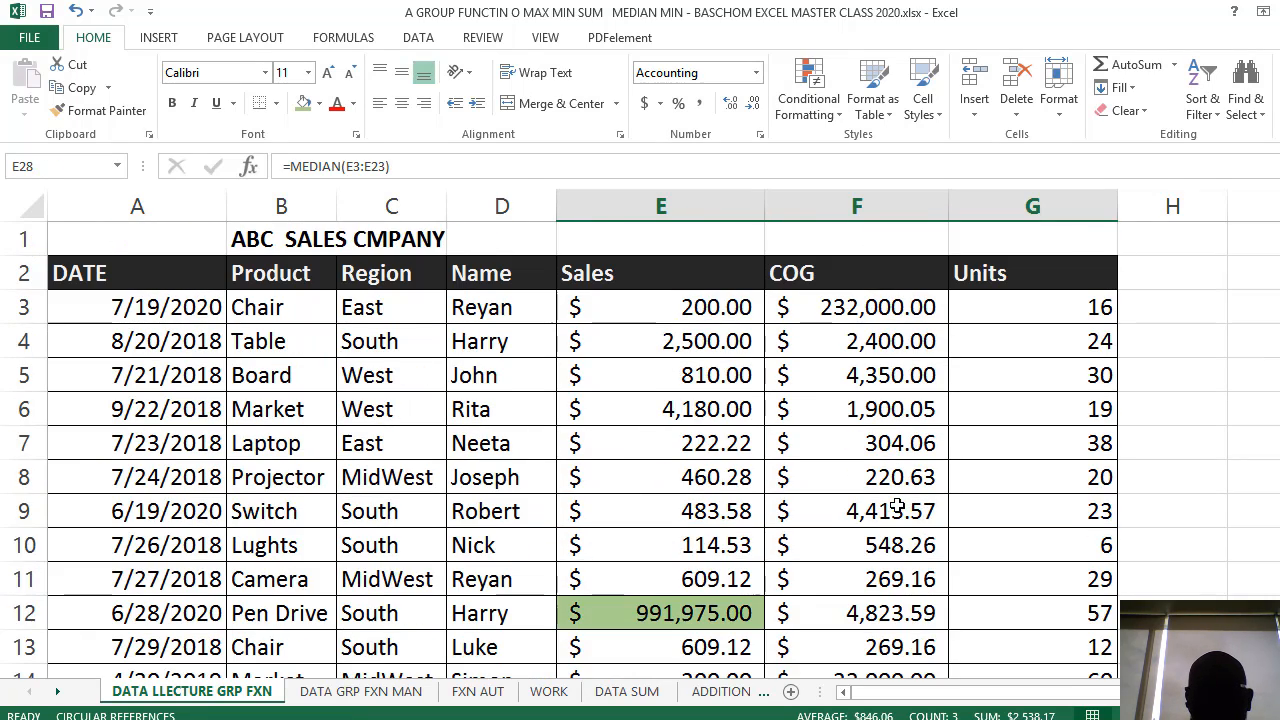
scroll(1010, 404, "down", 9)
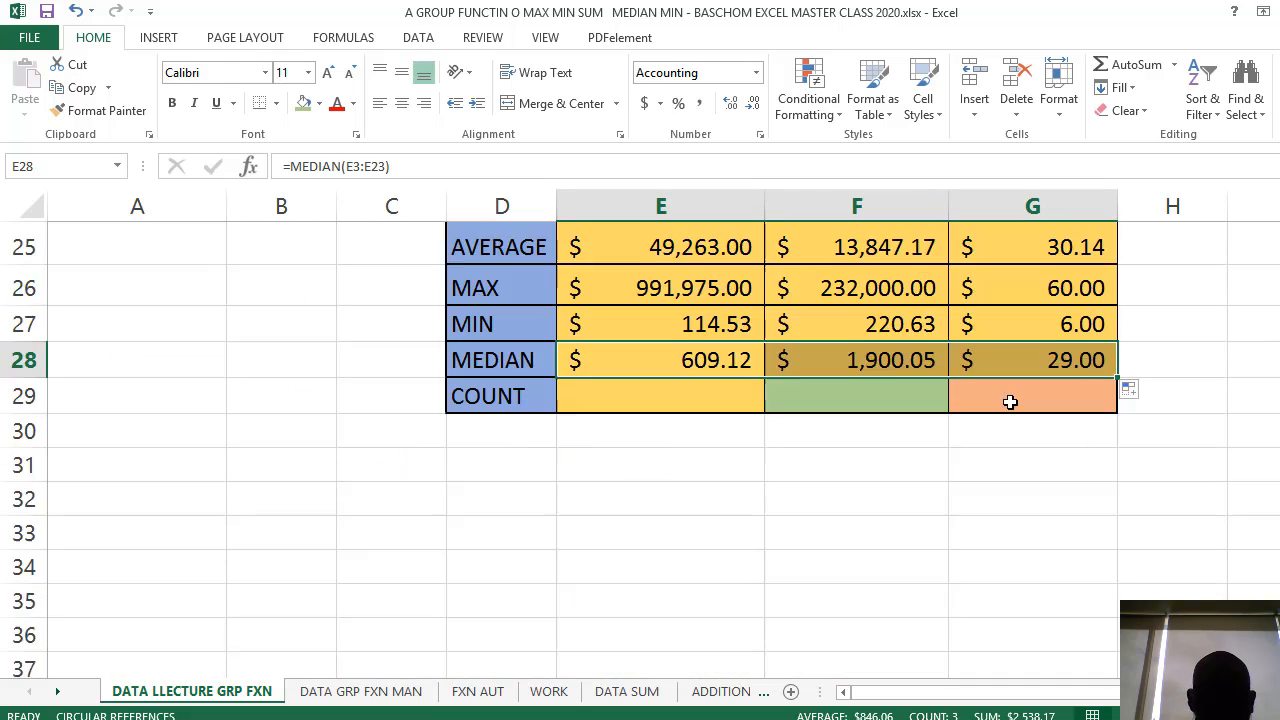
scroll(1010, 404, "up", 6)
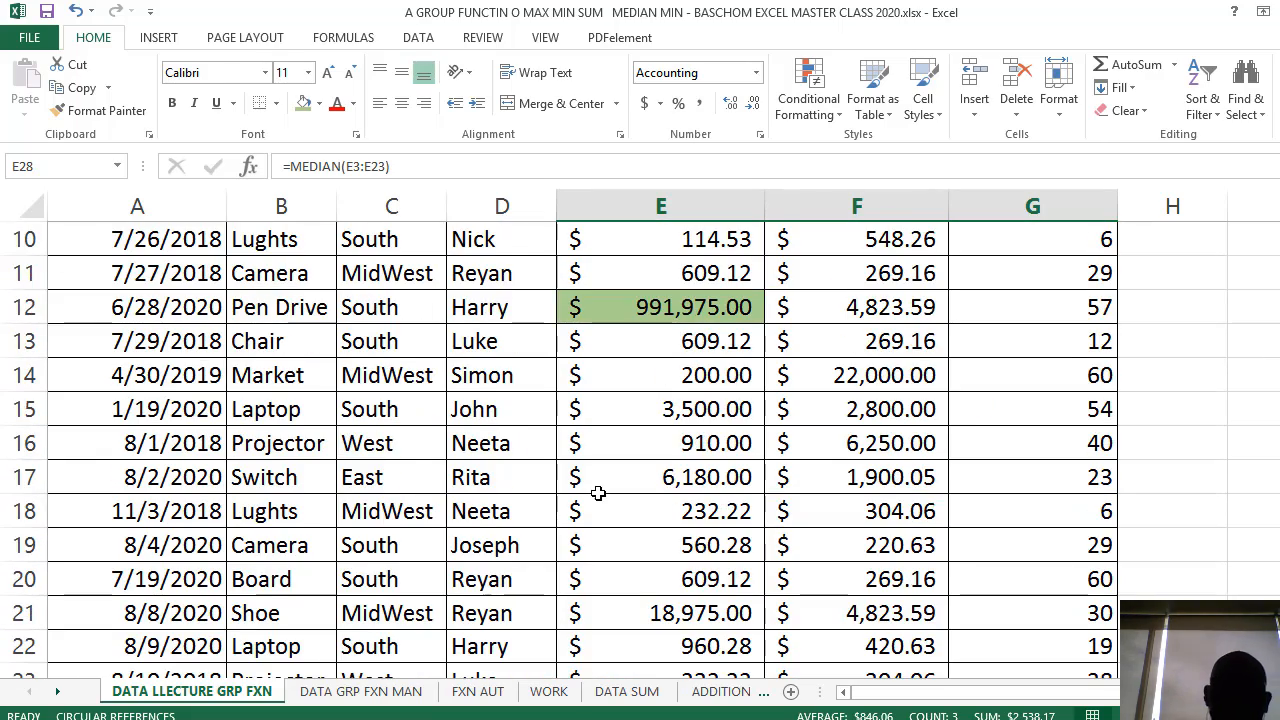
scroll(600, 485, "up", 3)
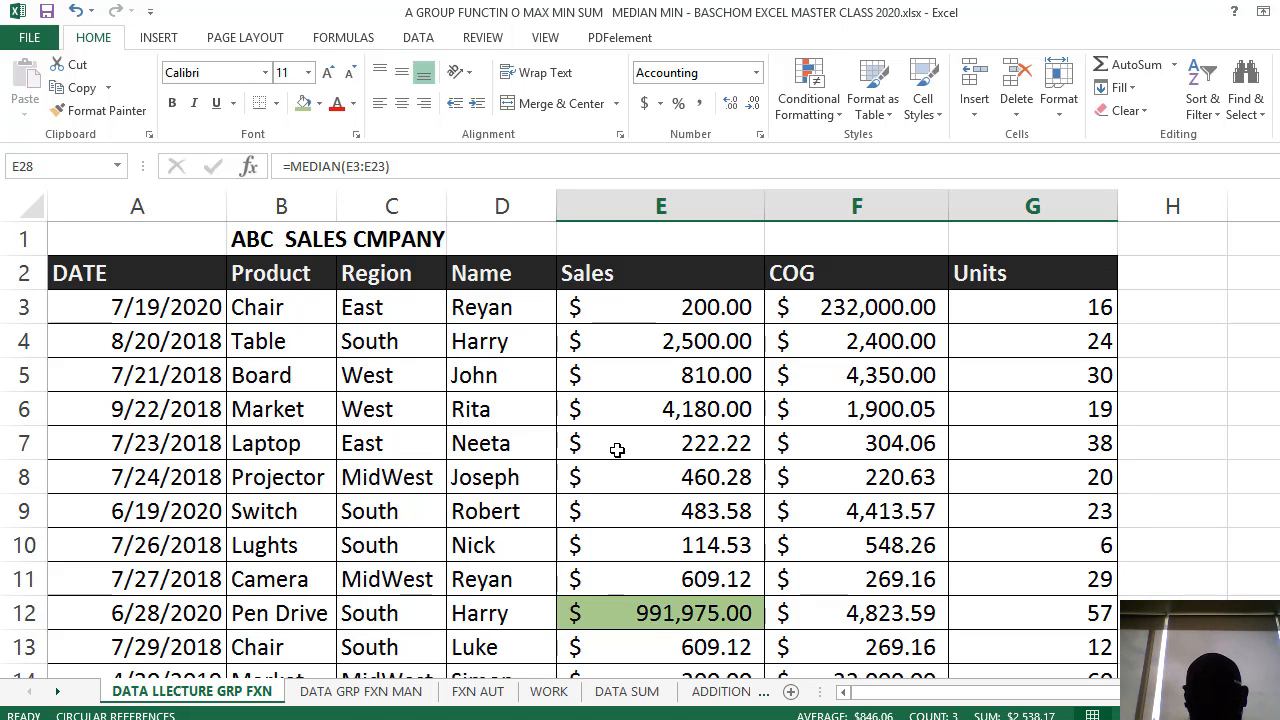
- Enter the formula =COUNT(E3:E28) in E29, the Sales cell of the COUNT row
scroll(640, 455, "down", 7)
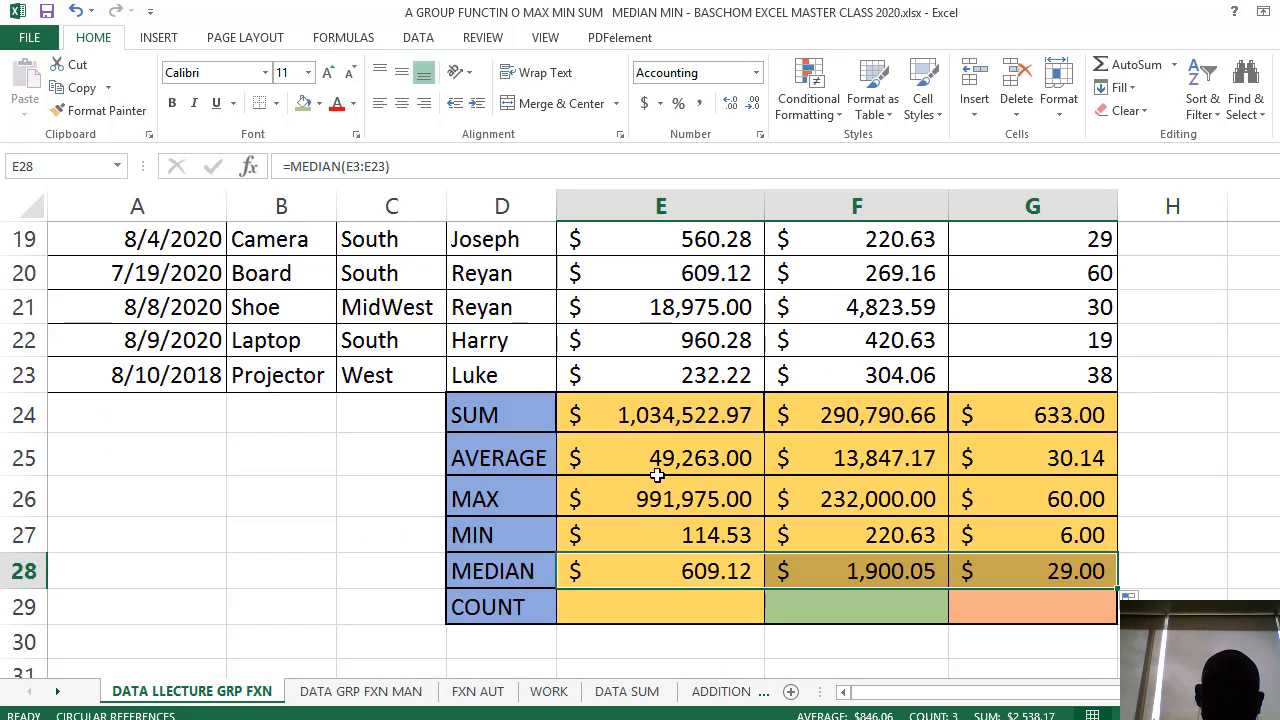
left_click(612, 514)
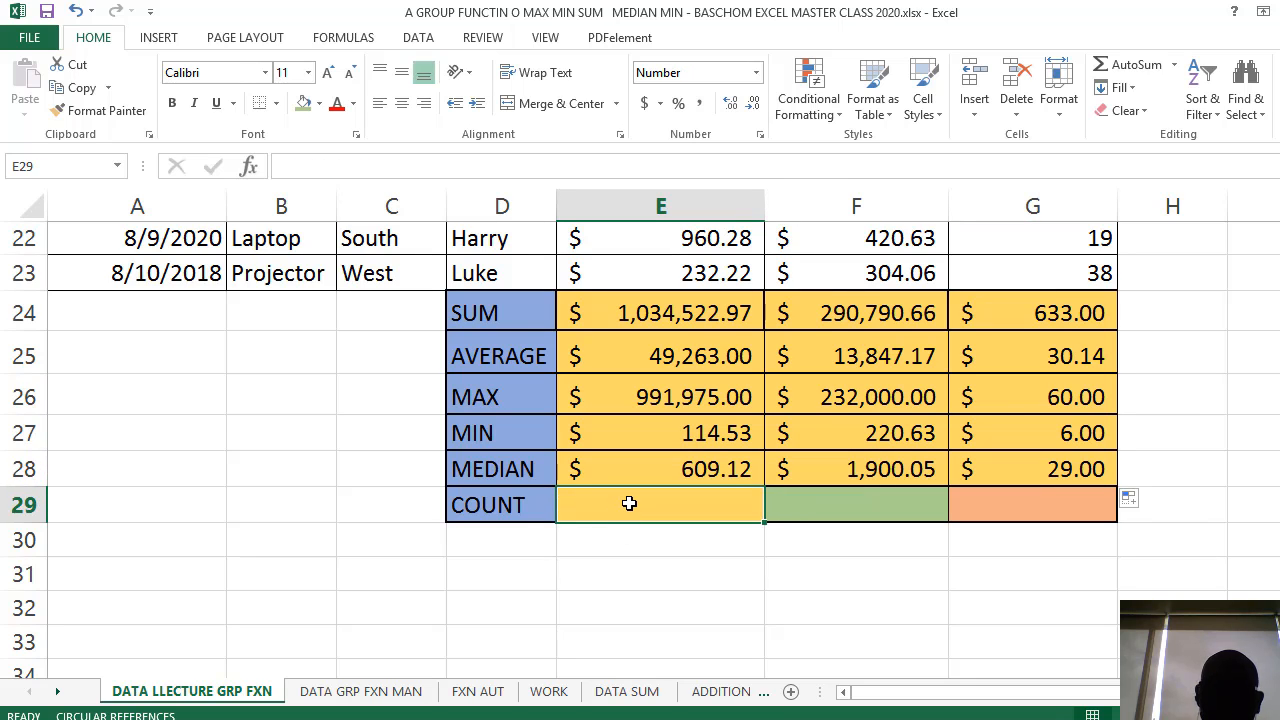
type("=")
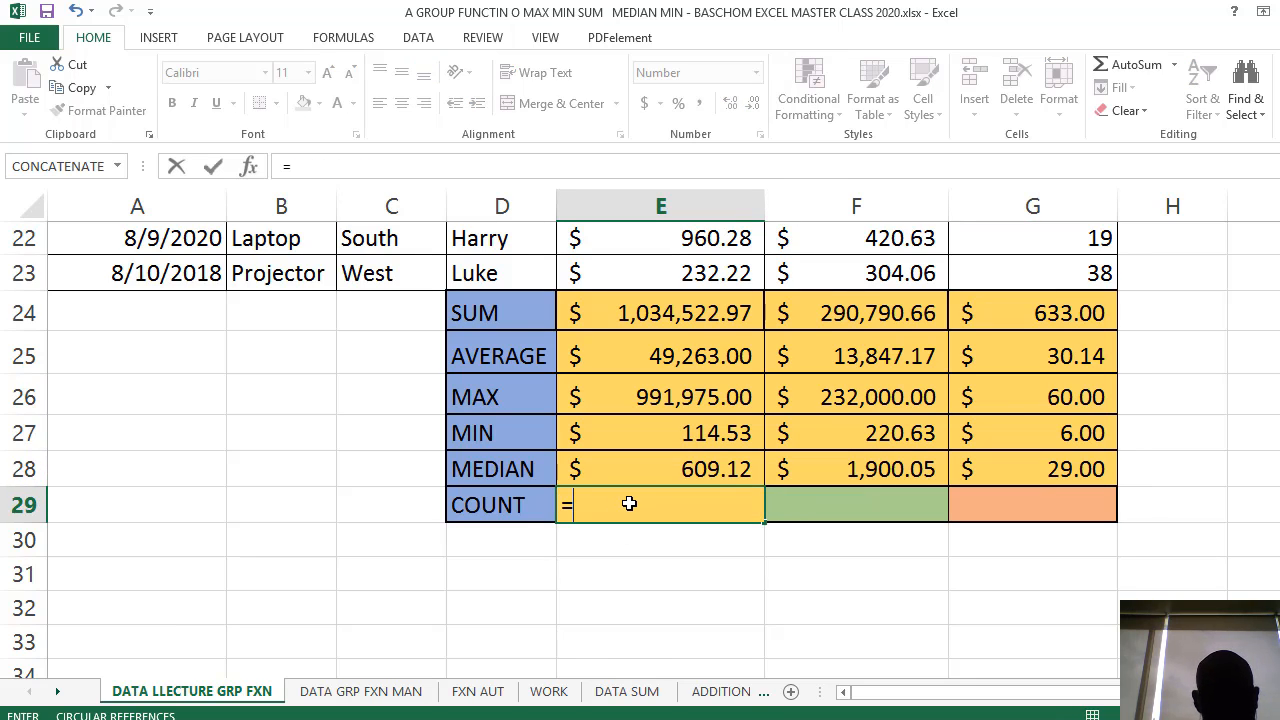
type("COUNT")
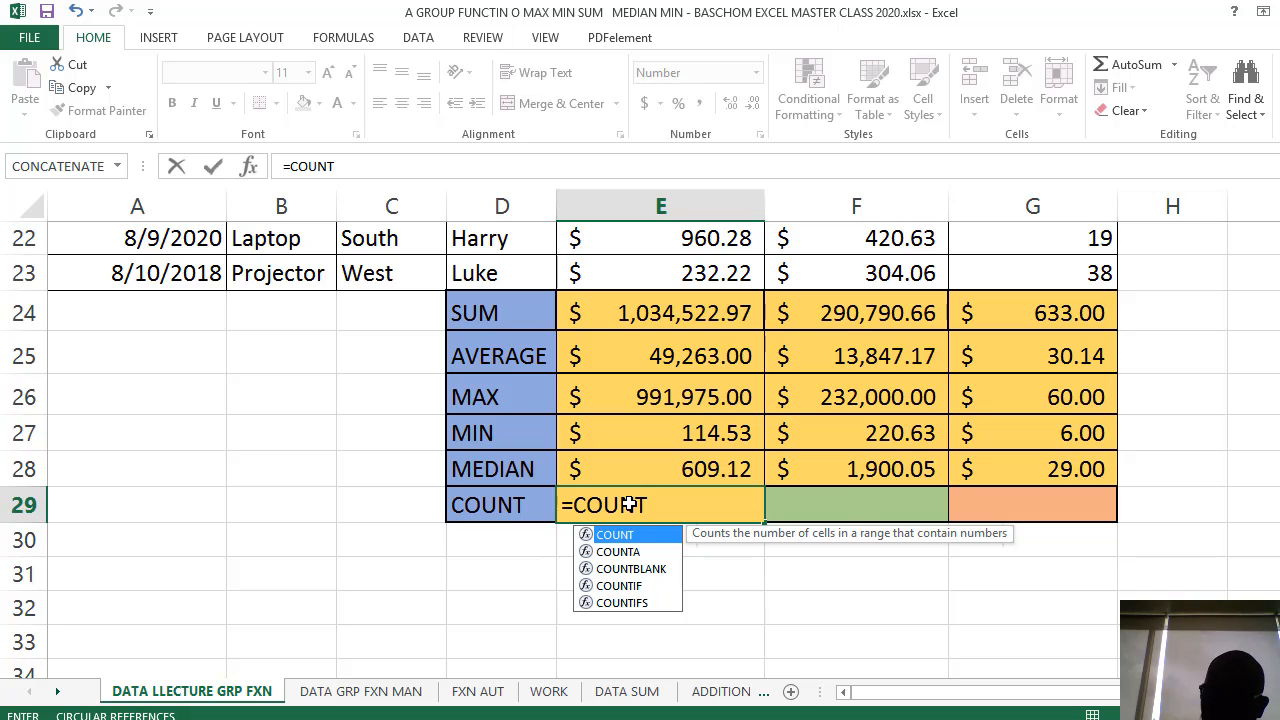
type("(")
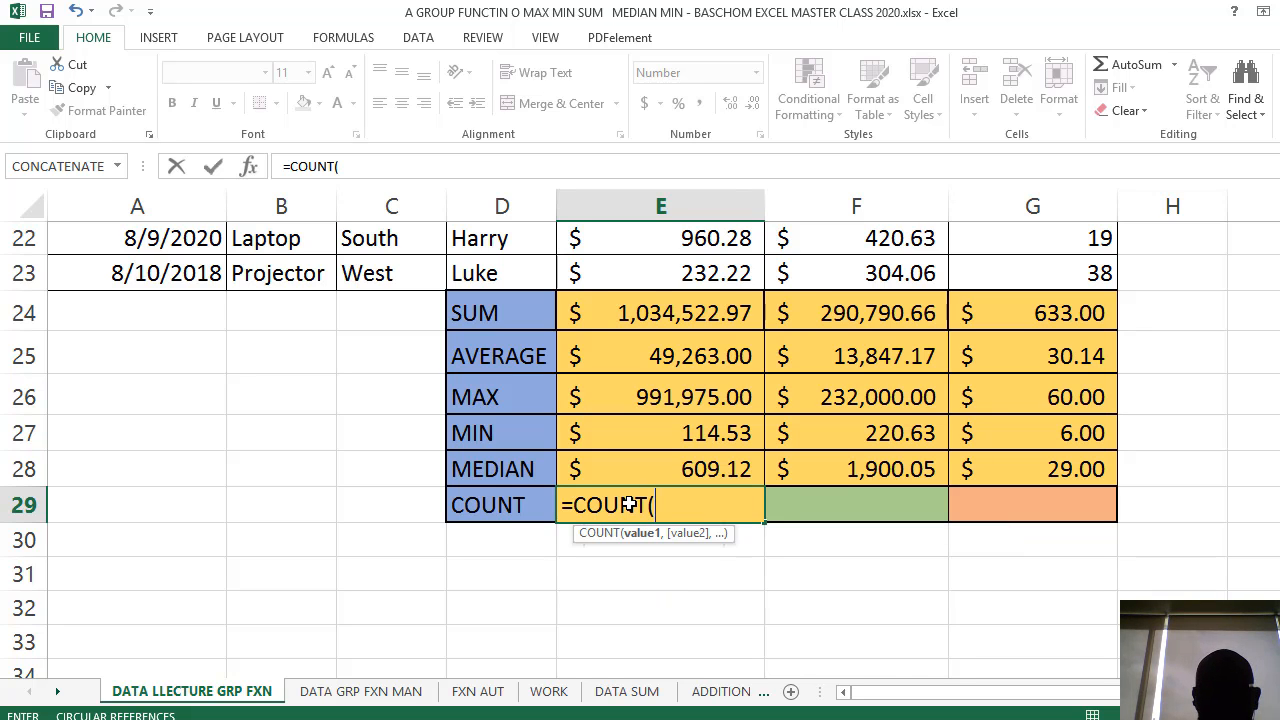
scroll(628, 505, "up", 7)
left_click(682, 307)
scroll(771, 411, "down", 3)
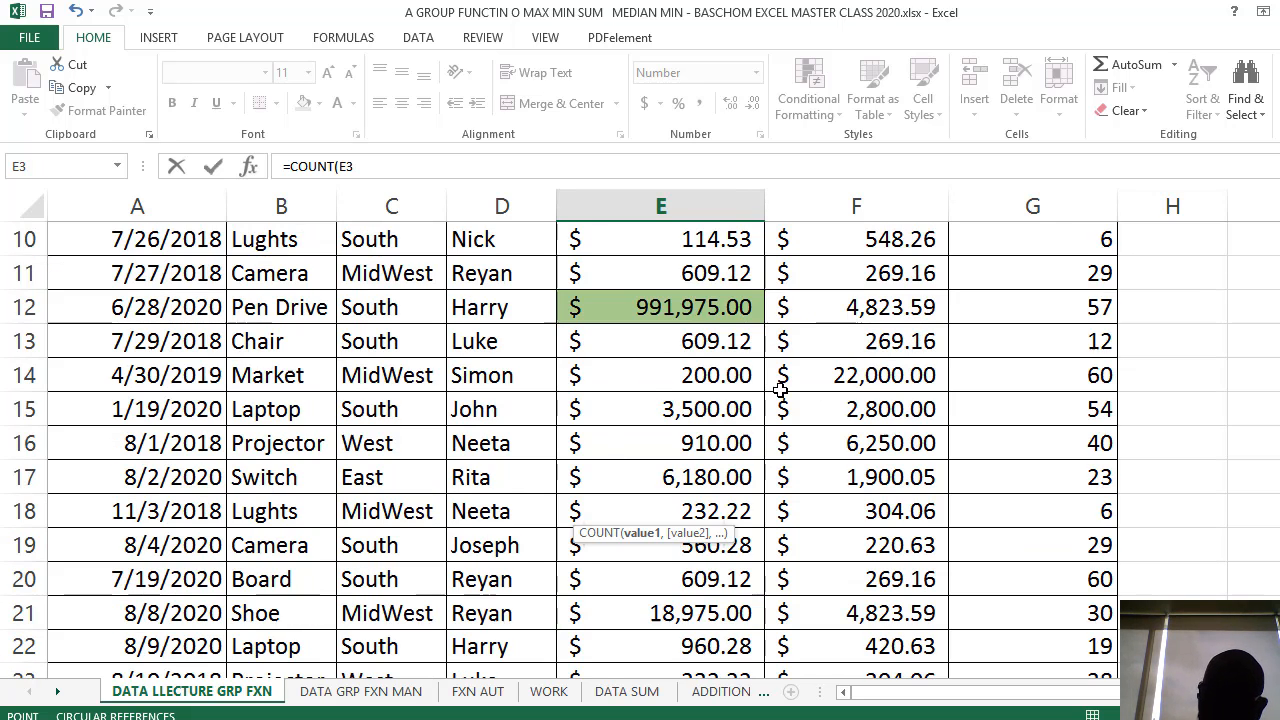
scroll(771, 411, "down", 5)
scroll(770, 420, "up", 1)
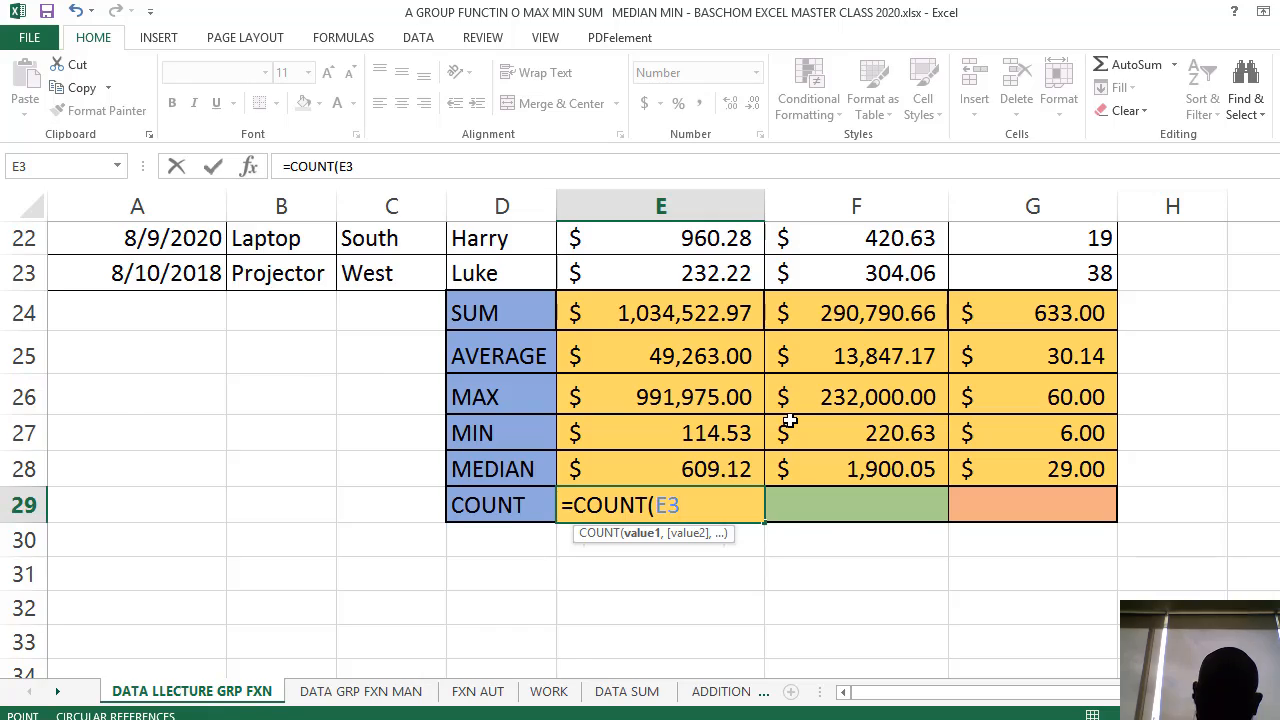
scroll(786, 420, "up", 6)
scroll(790, 425, "down", 5)
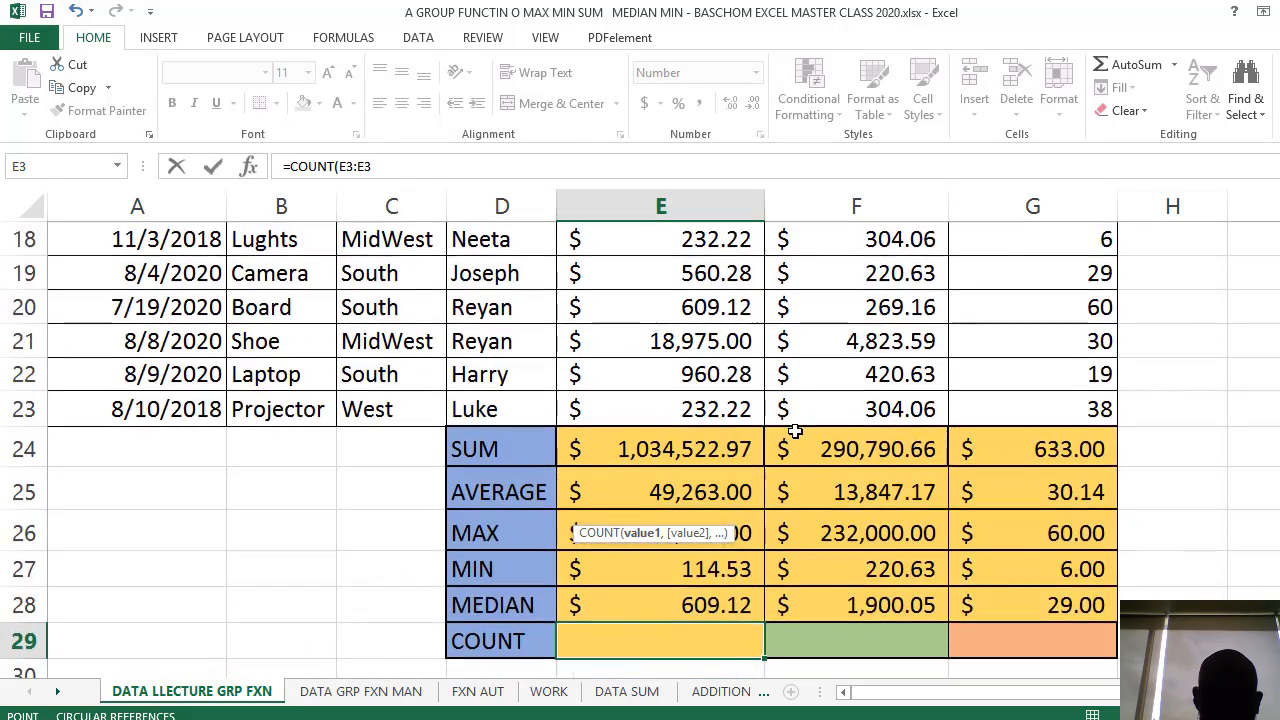
scroll(795, 431, "down", 2)
key("BackSpace")
key("BackSpace")
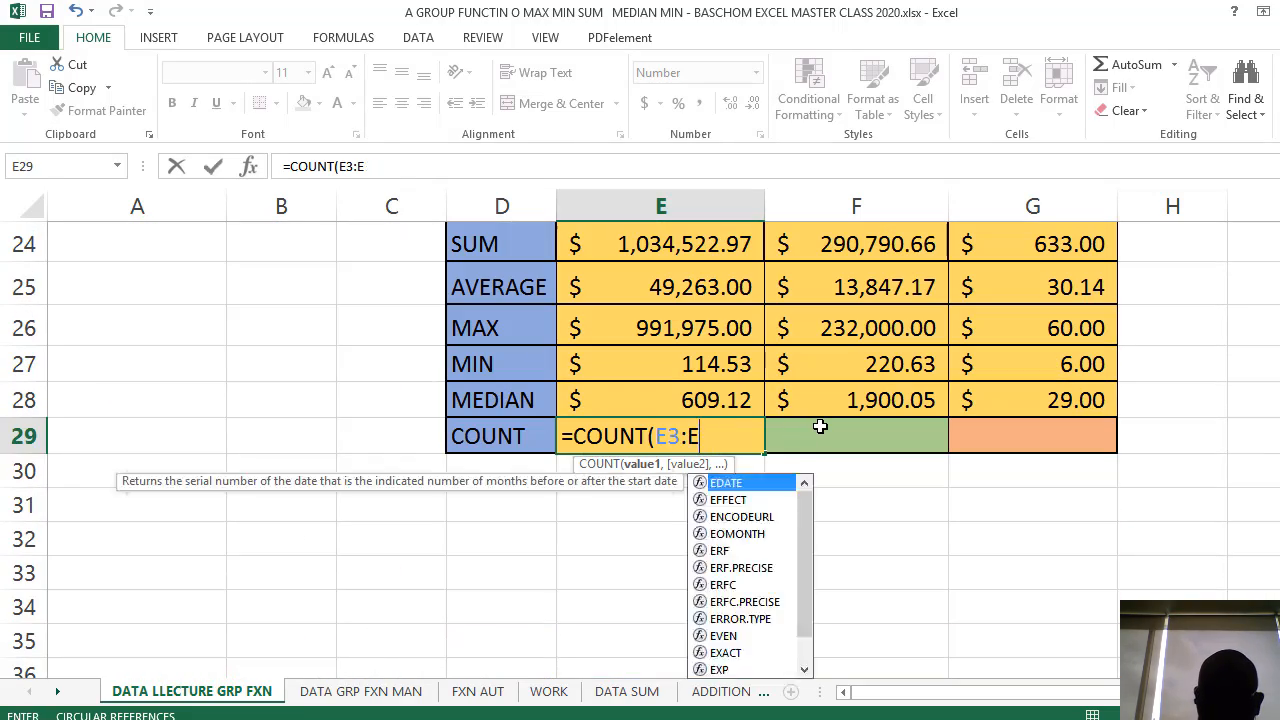
left_click(709, 407)
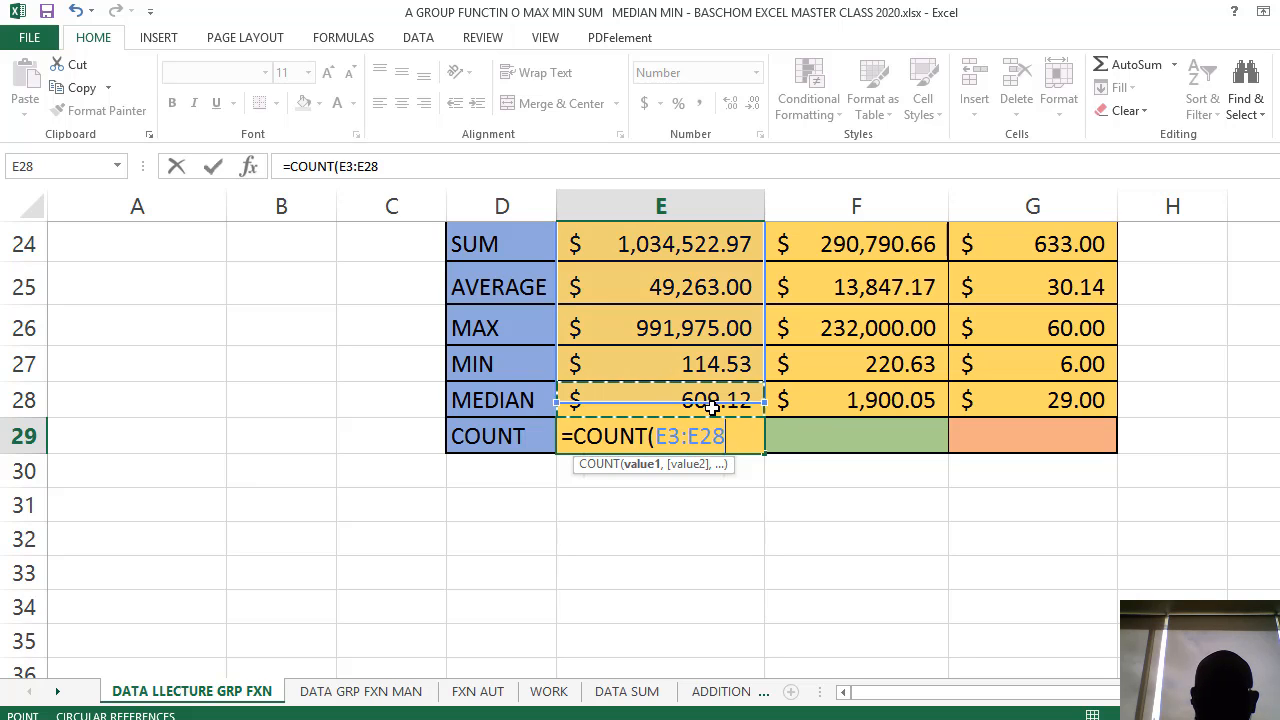
type(")")
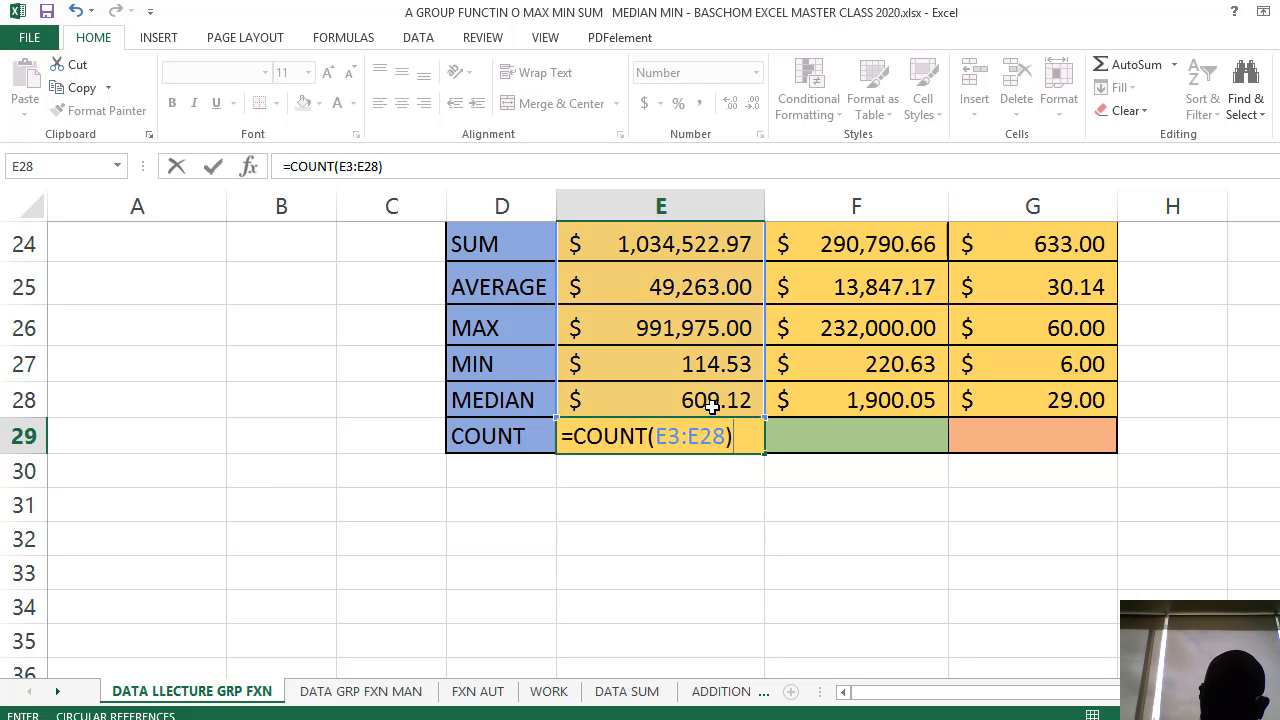
key("Return")
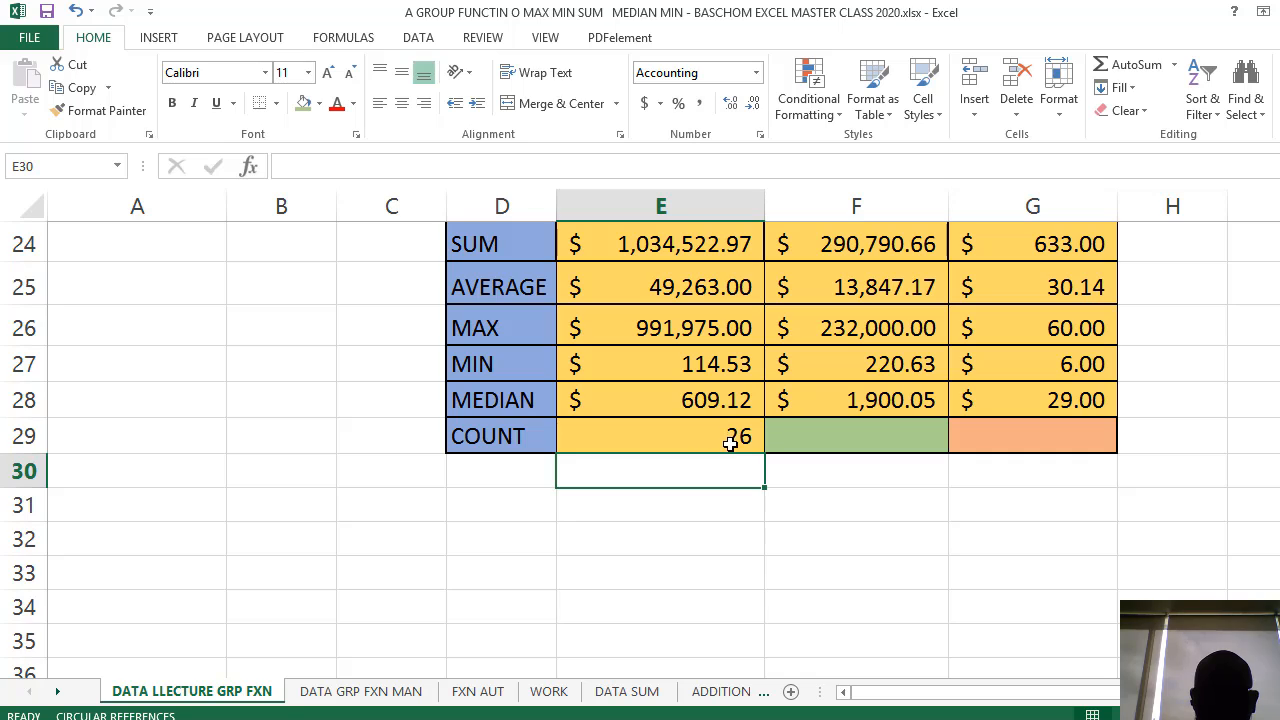
- Fill the COUNT formula from E29 across F29 and G29 for the COG and Units columns
left_click(730, 440)
scroll(700, 420, "up", 6)
scroll(693, 400, "up", 2)
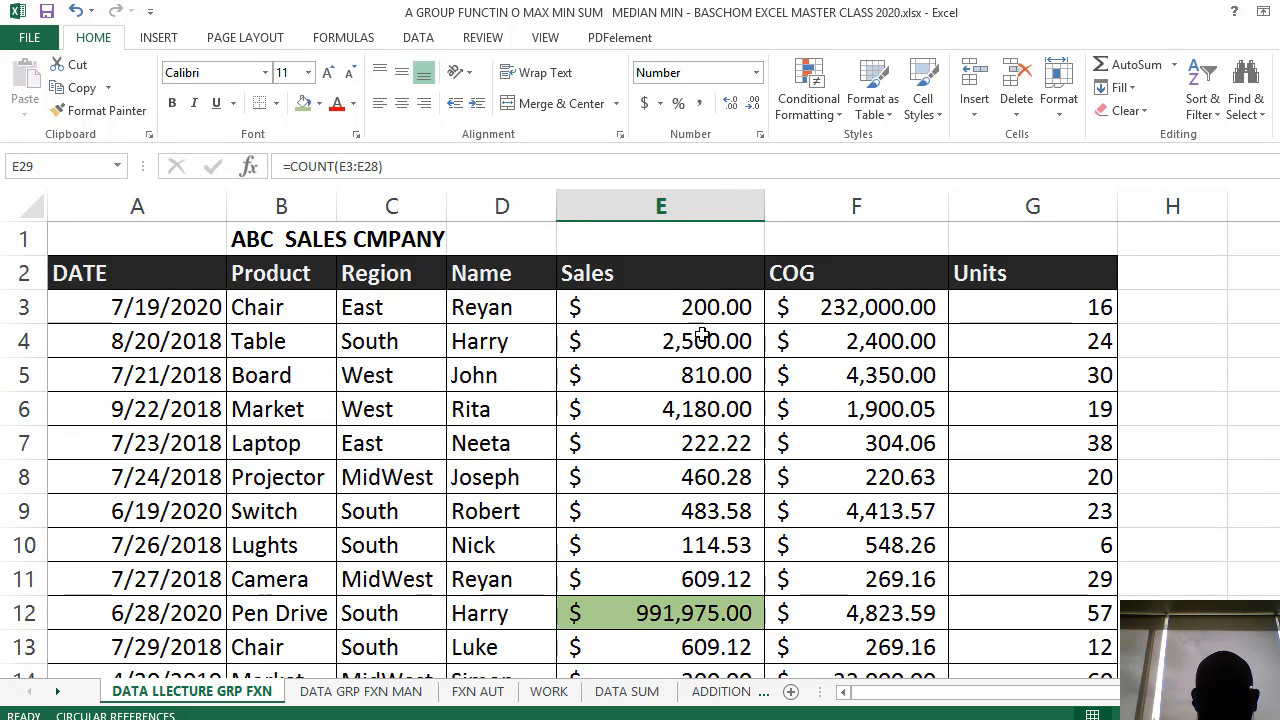
left_click(700, 305)
scroll(702, 330, "down", 8)
left_click(738, 401)
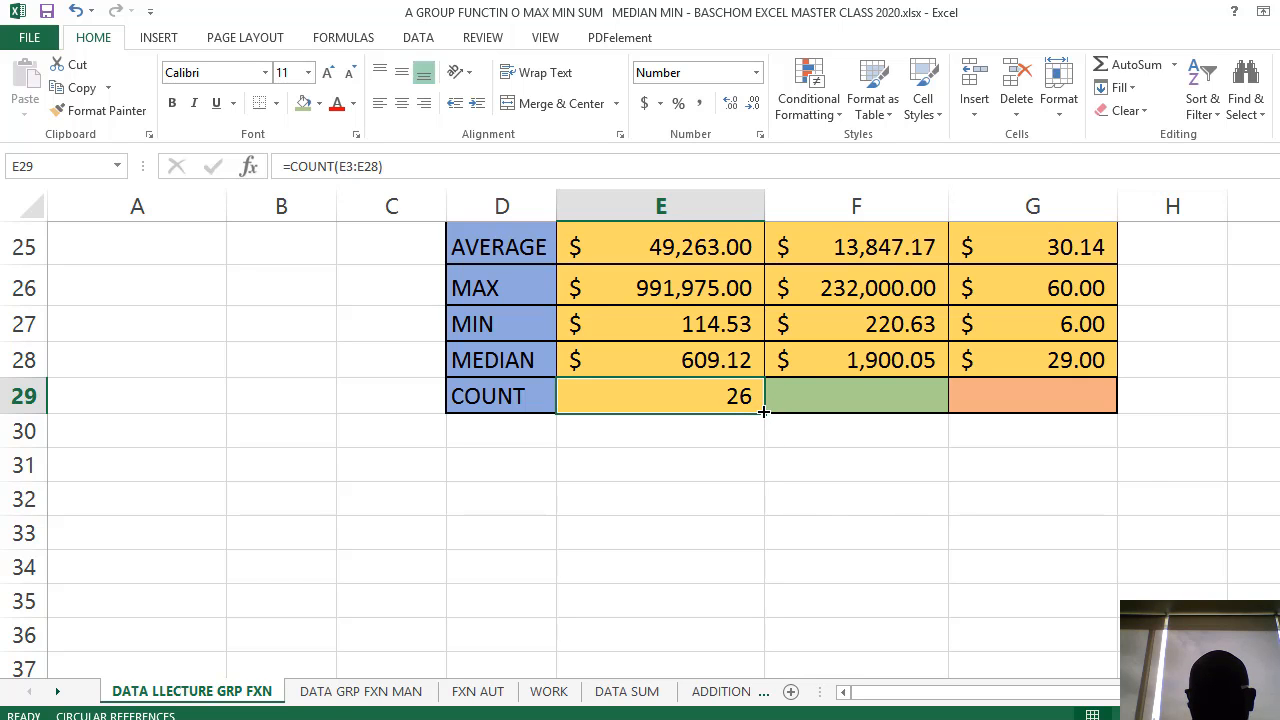
left_click_drag(763, 411, 1060, 402)
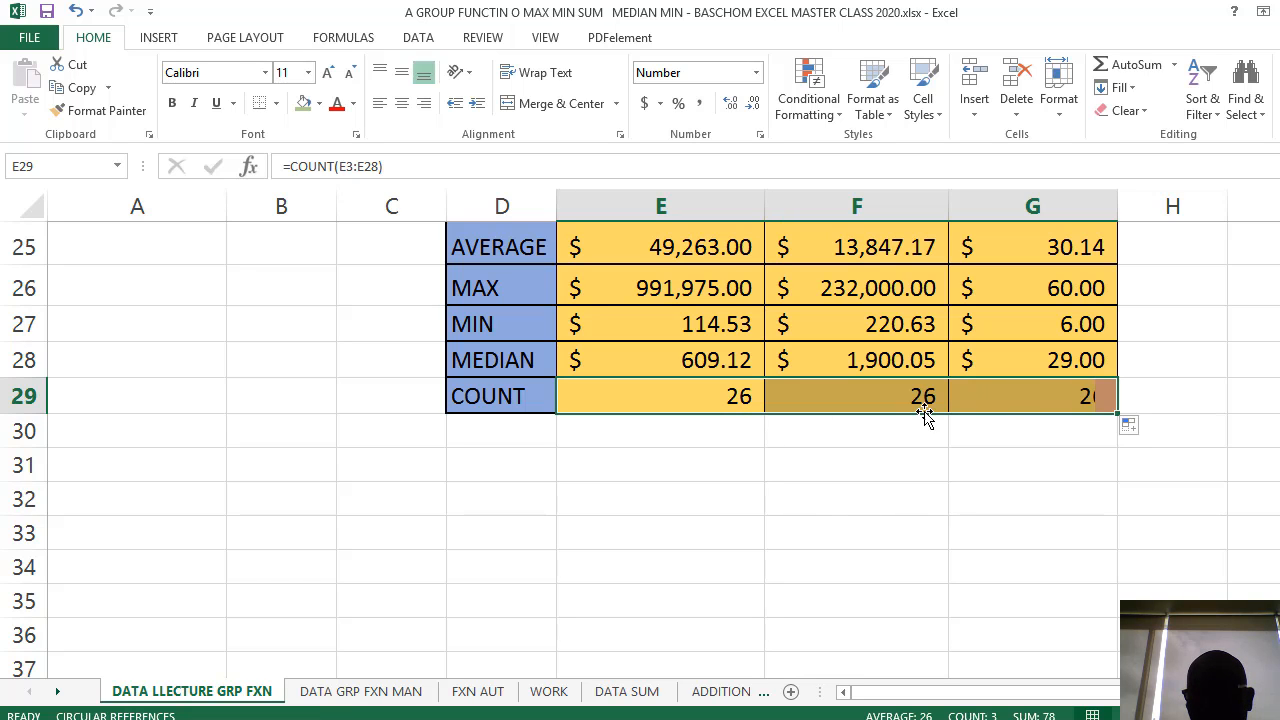
scroll(898, 429, "up", 2)
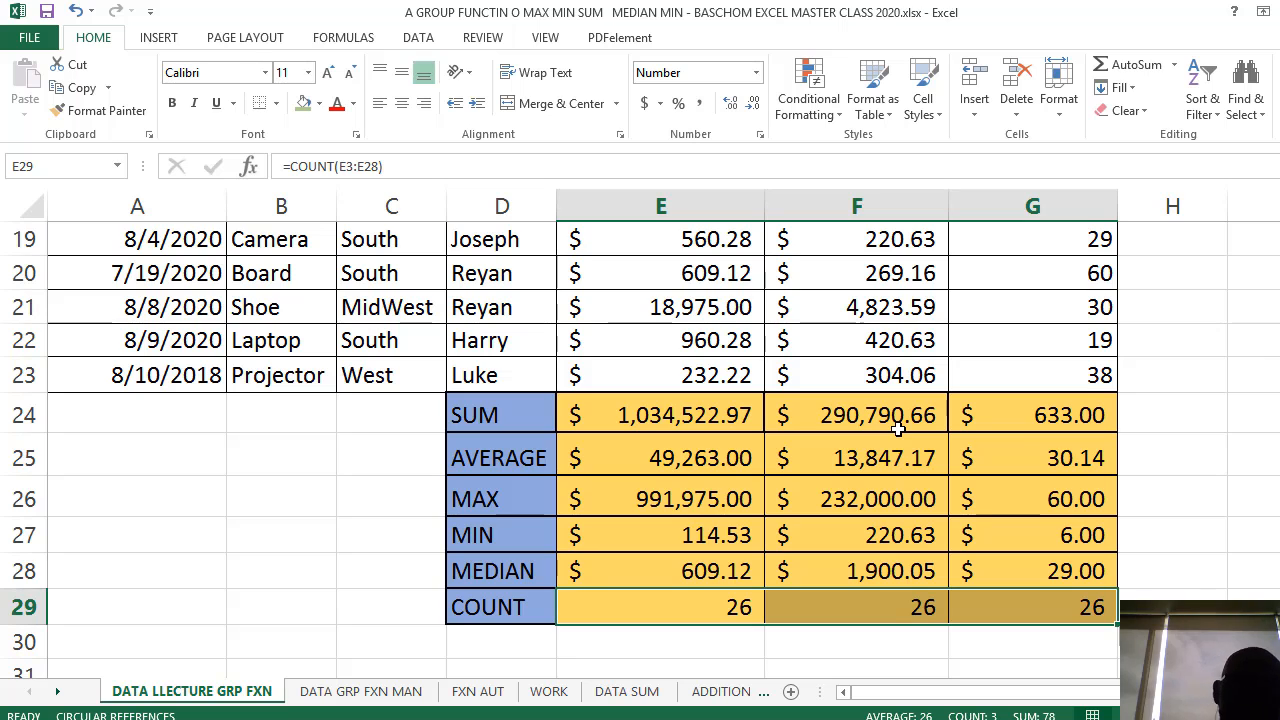
scroll(1021, 440, "up", 3)
scroll(1021, 440, "down", 4)
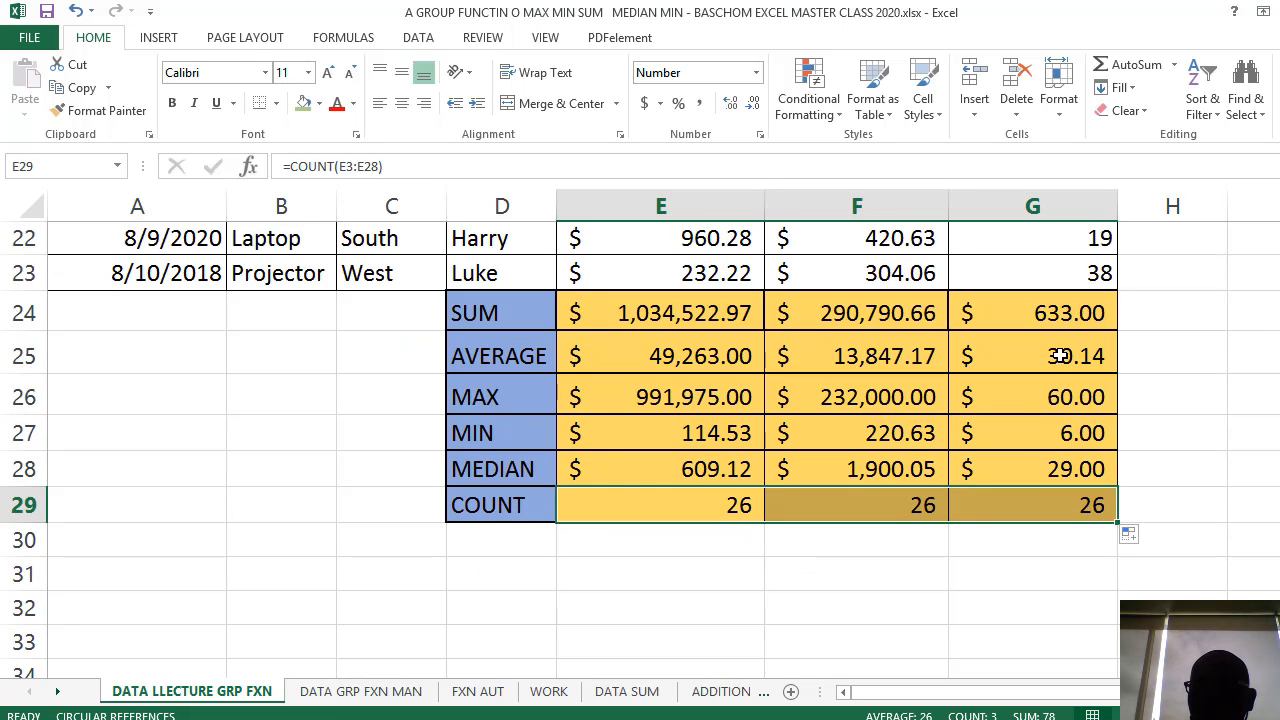
- Format the Units summary cells G24:G28 as Number with 0 decimal places
left_click(1057, 355)
left_click(1020, 316)
left_click_drag(1016, 418, 1016, 400)
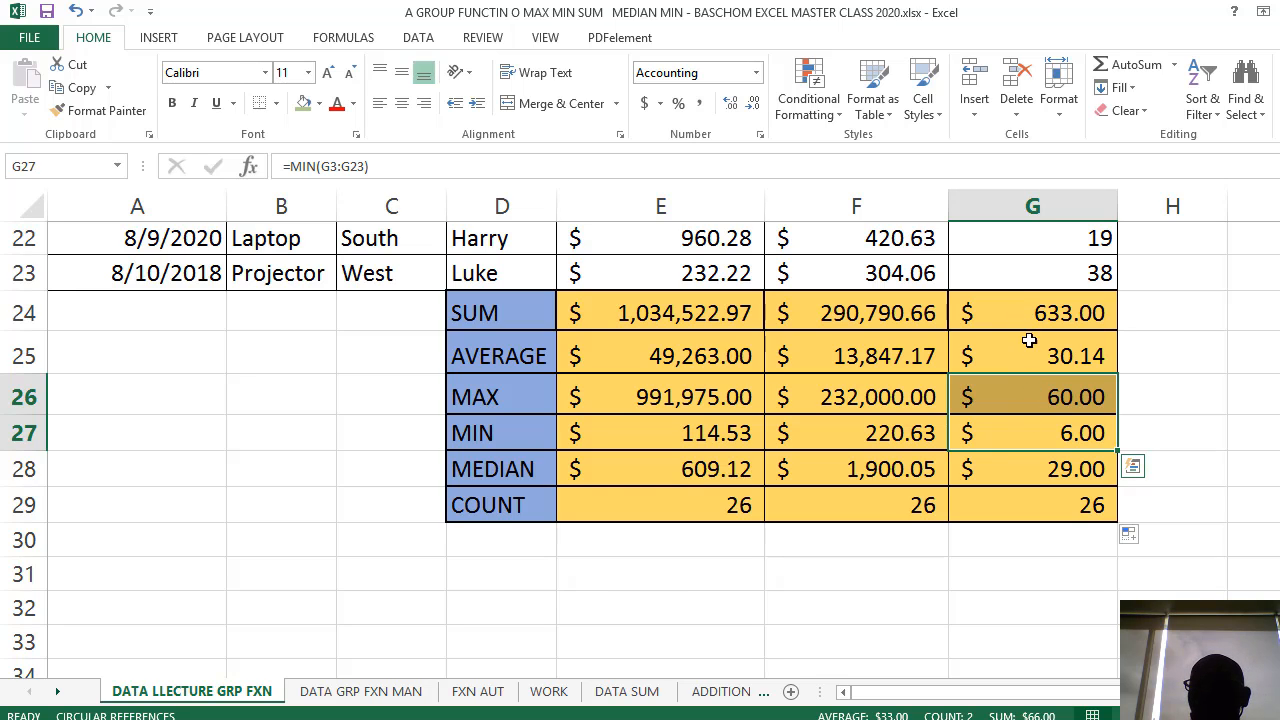
left_click(1020, 308)
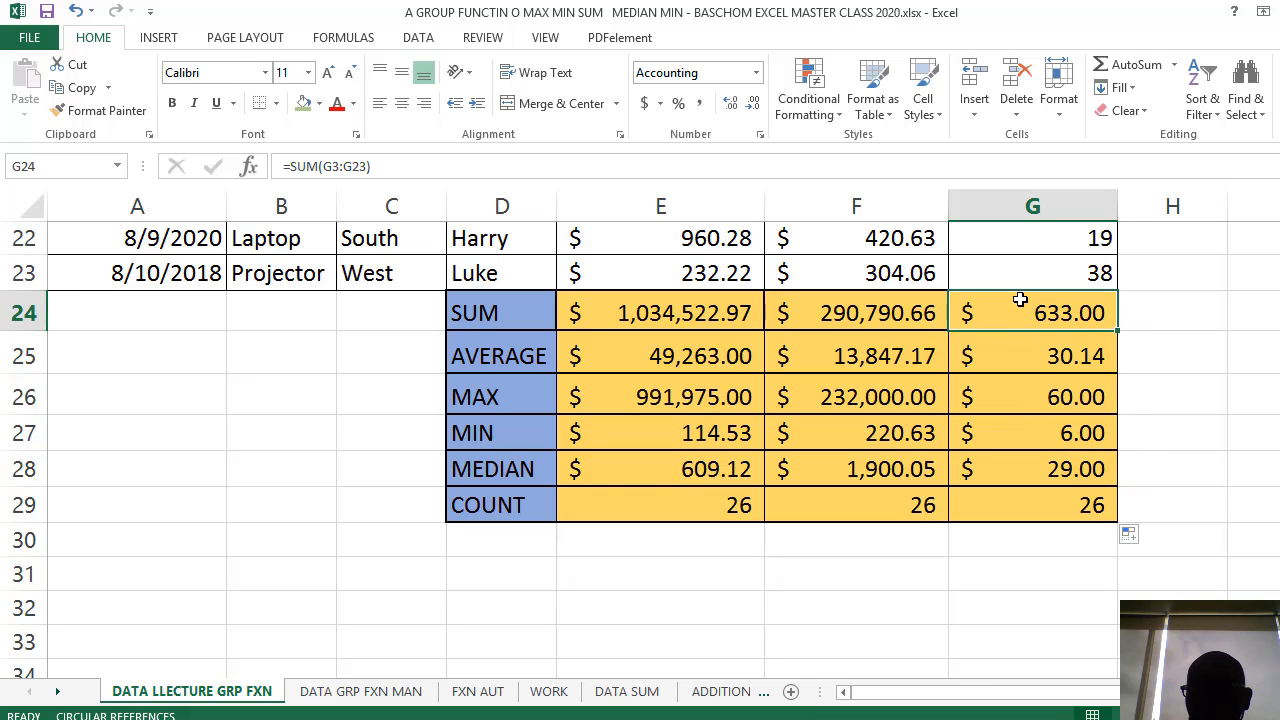
left_click_drag(1021, 300, 1036, 442)
left_click_drag(1040, 467, 1040, 467)
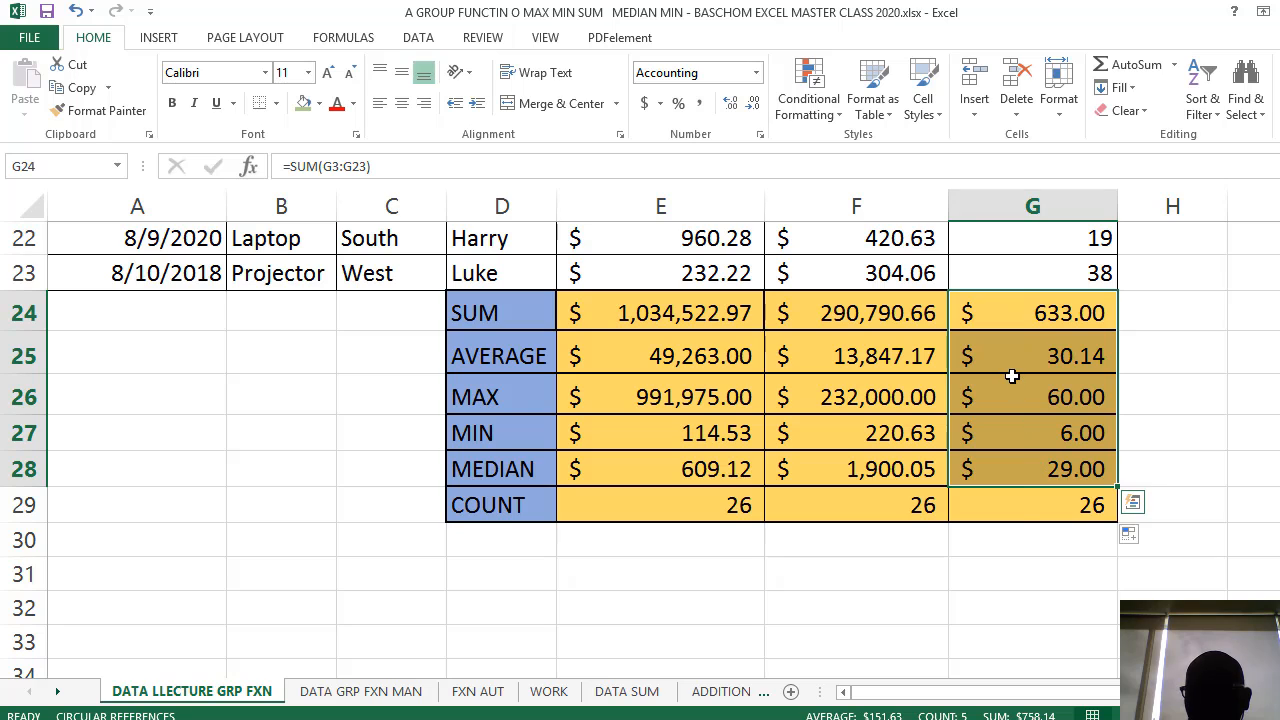
right_click(1010, 375)
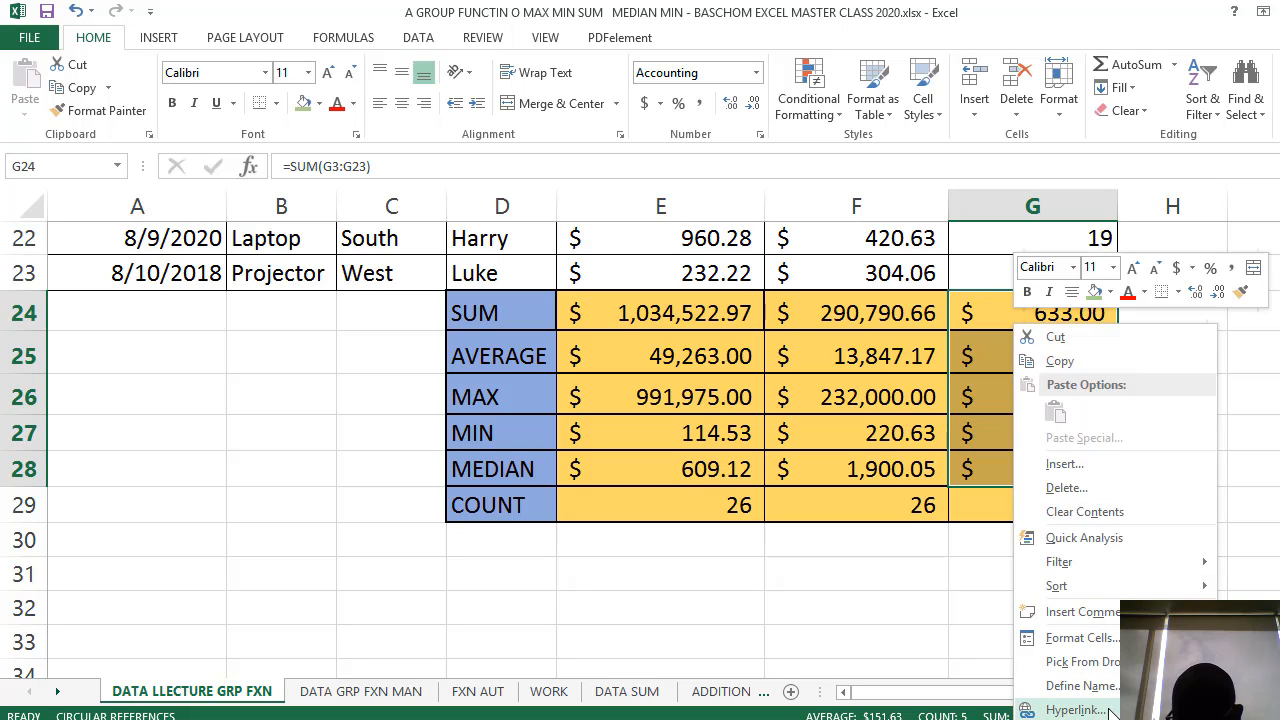
left_click(1098, 638)
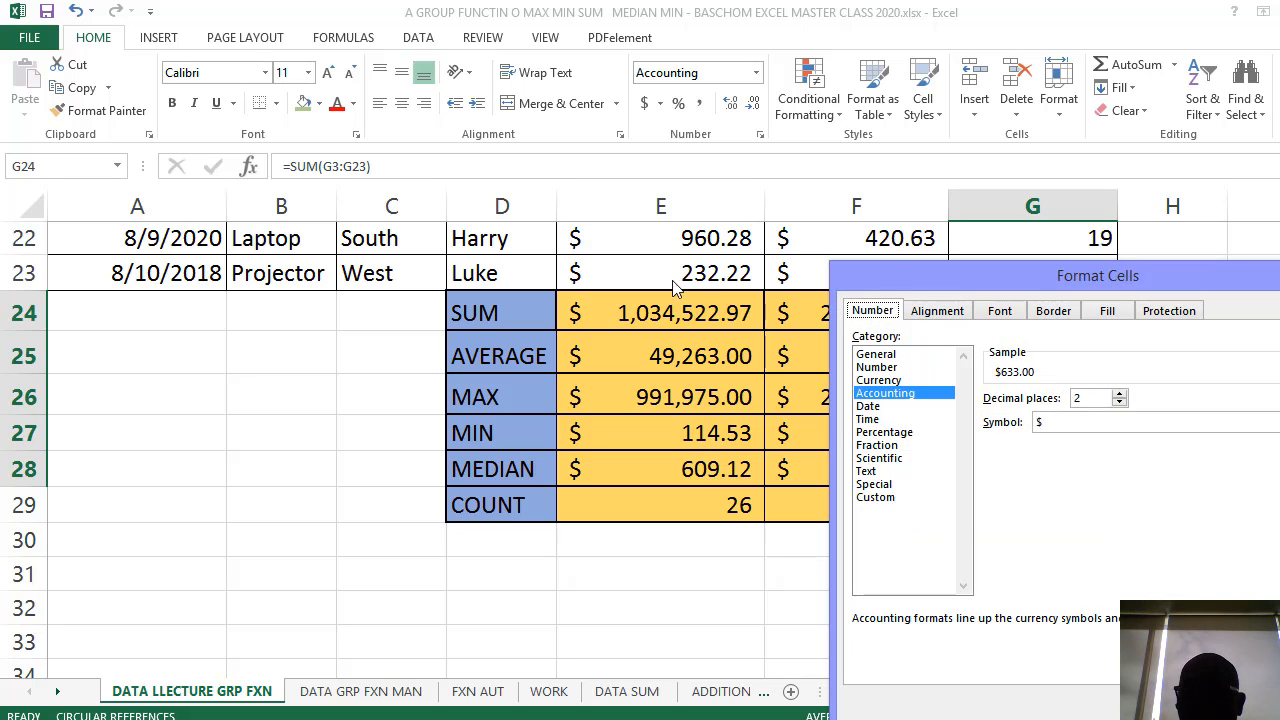
left_click(880, 367)
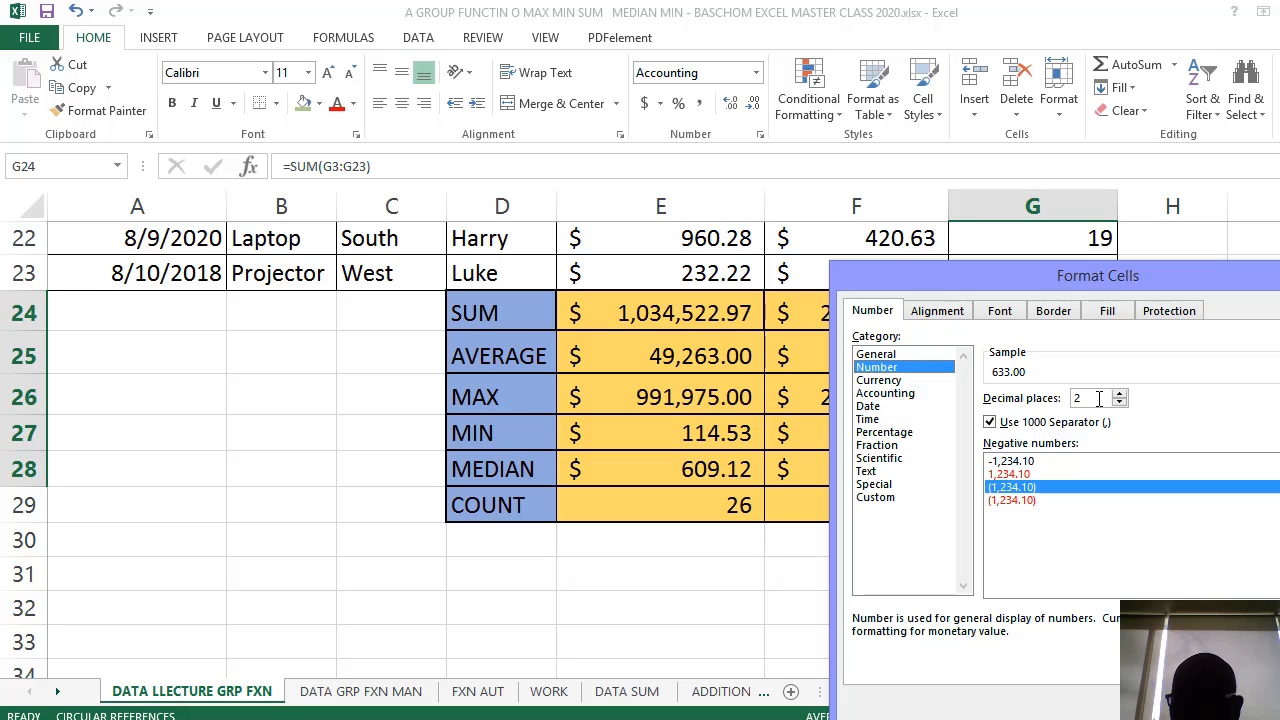
key("BackSpace")
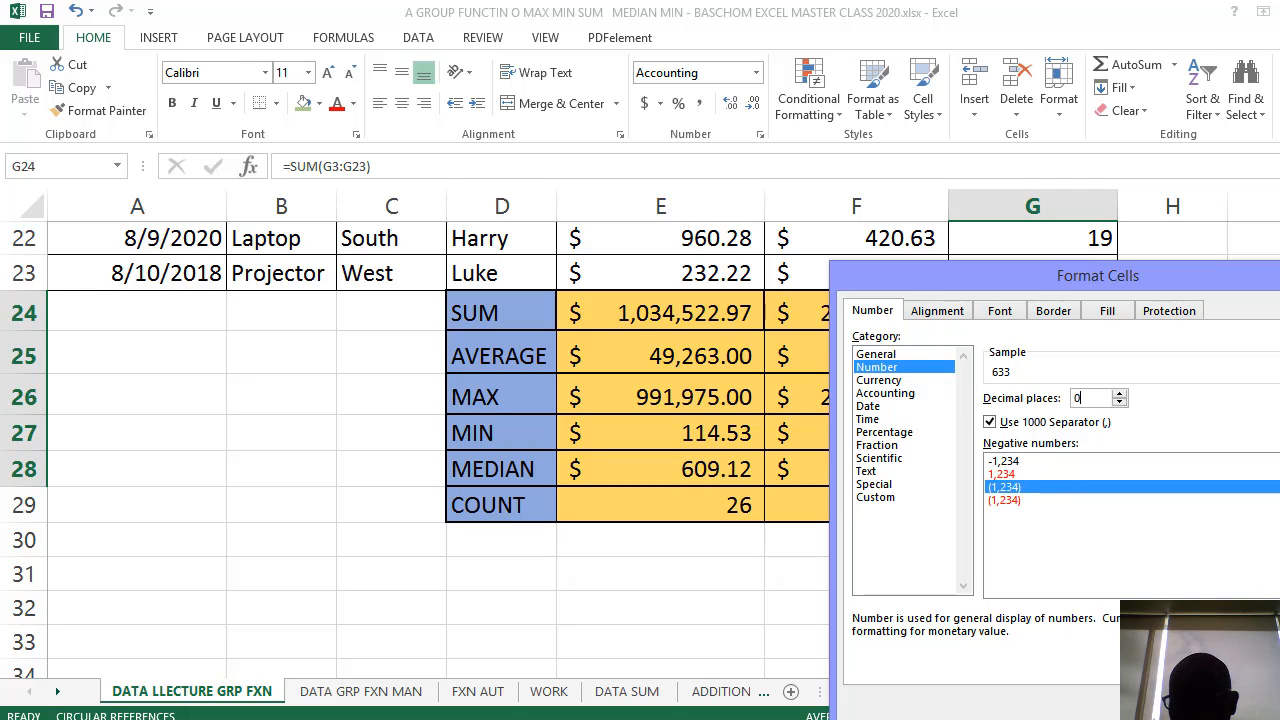
key("Return")
left_click(1056, 441)
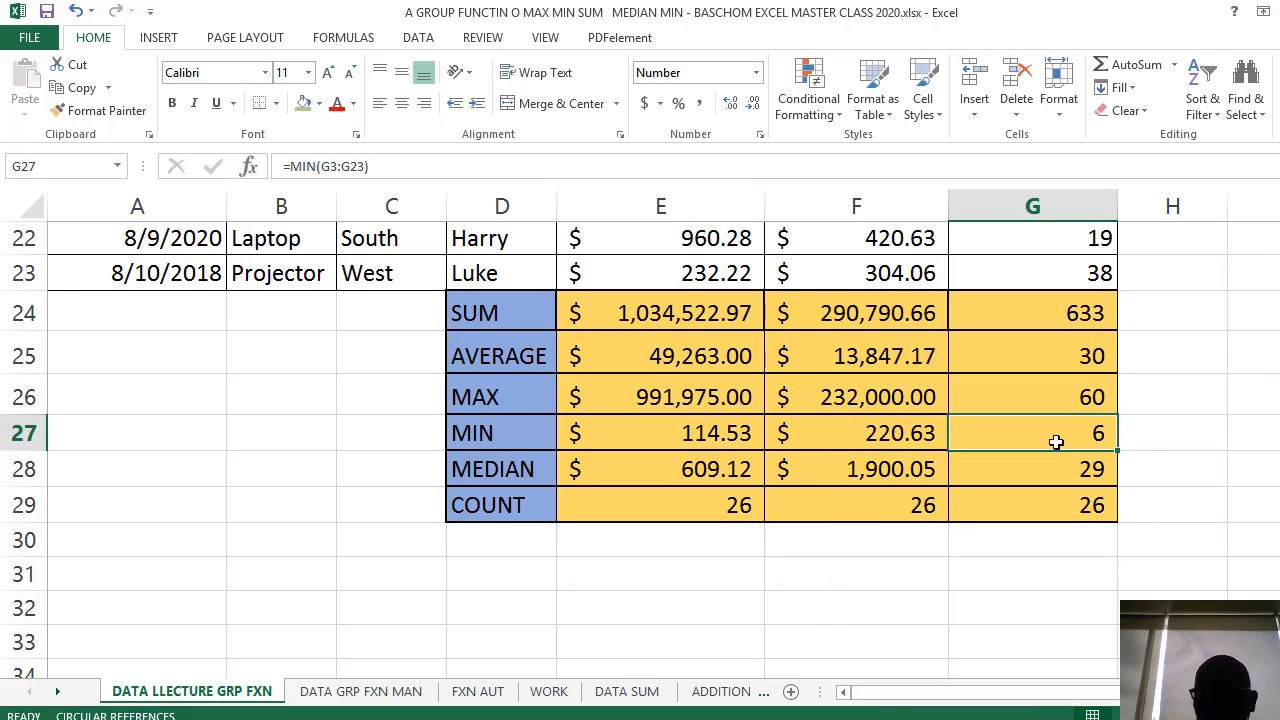
- Insert a new blank column before the DATE column of the sales table
scroll(1061, 427, "up", 7)
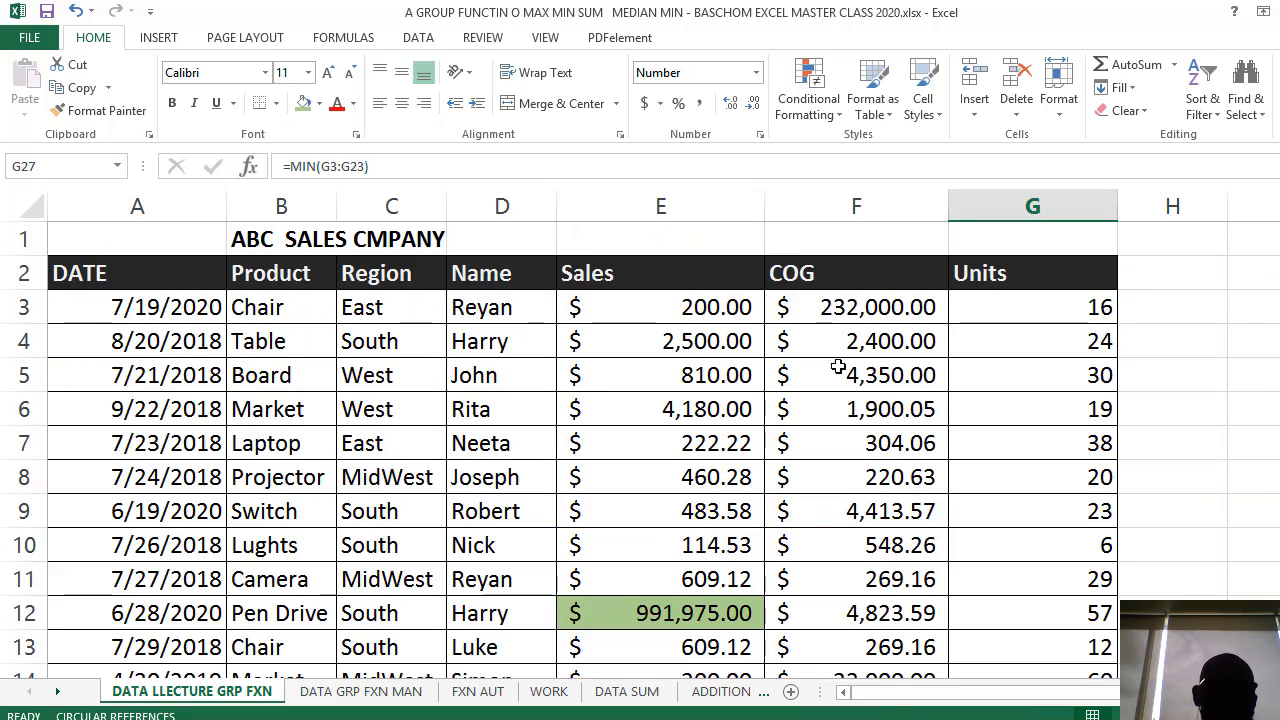
scroll(231, 348, "down", 1)
scroll(231, 348, "up", 1)
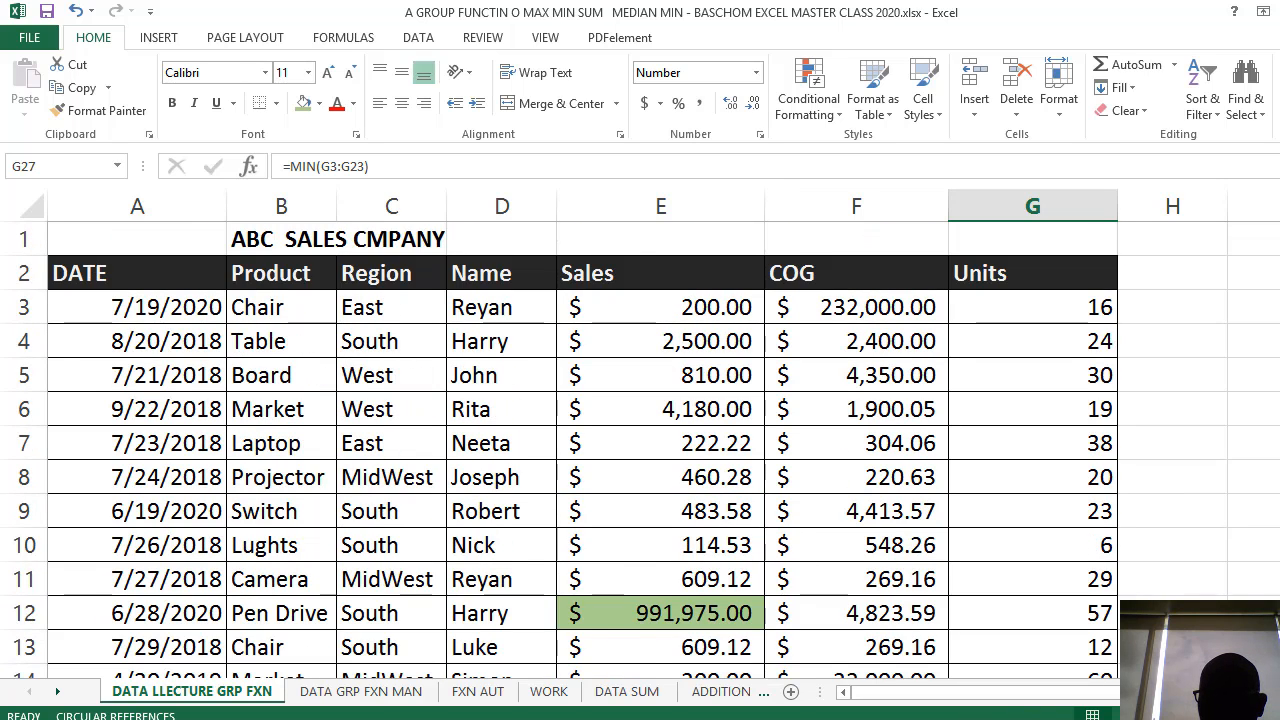
scroll(640, 434, "down", 5)
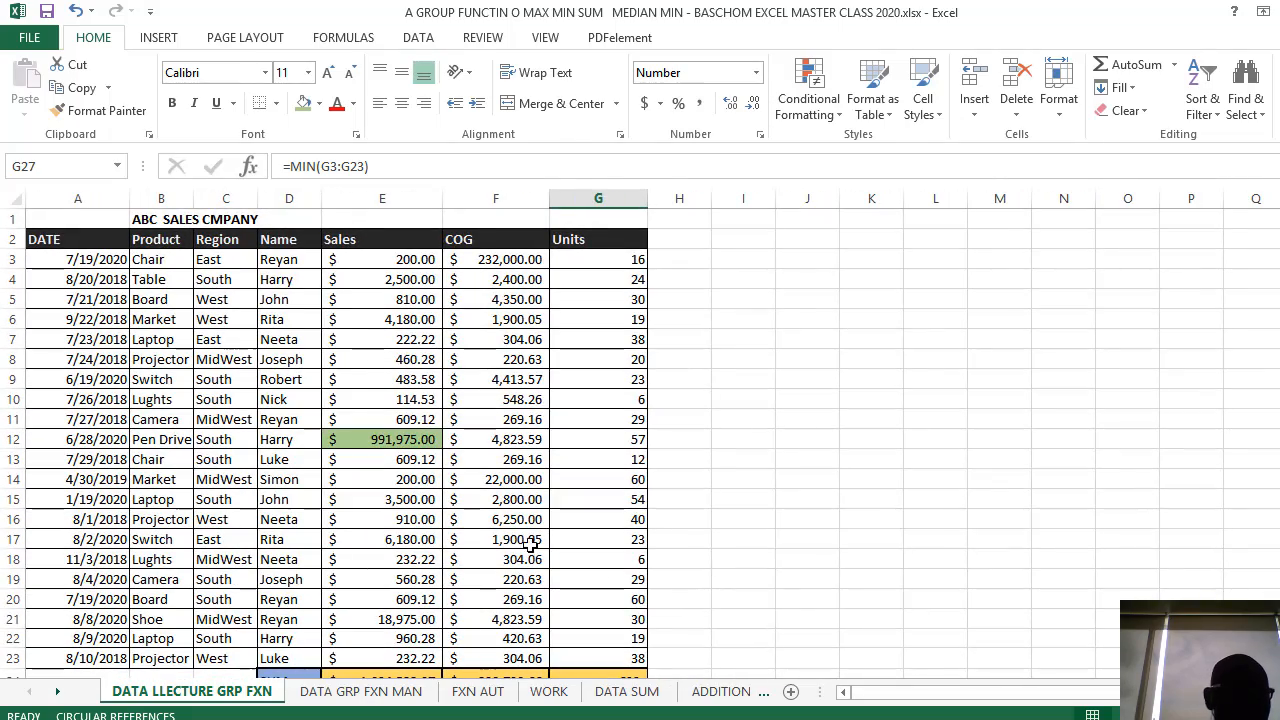
scroll(232, 464, "down", 4)
scroll(309, 463, "up", 4)
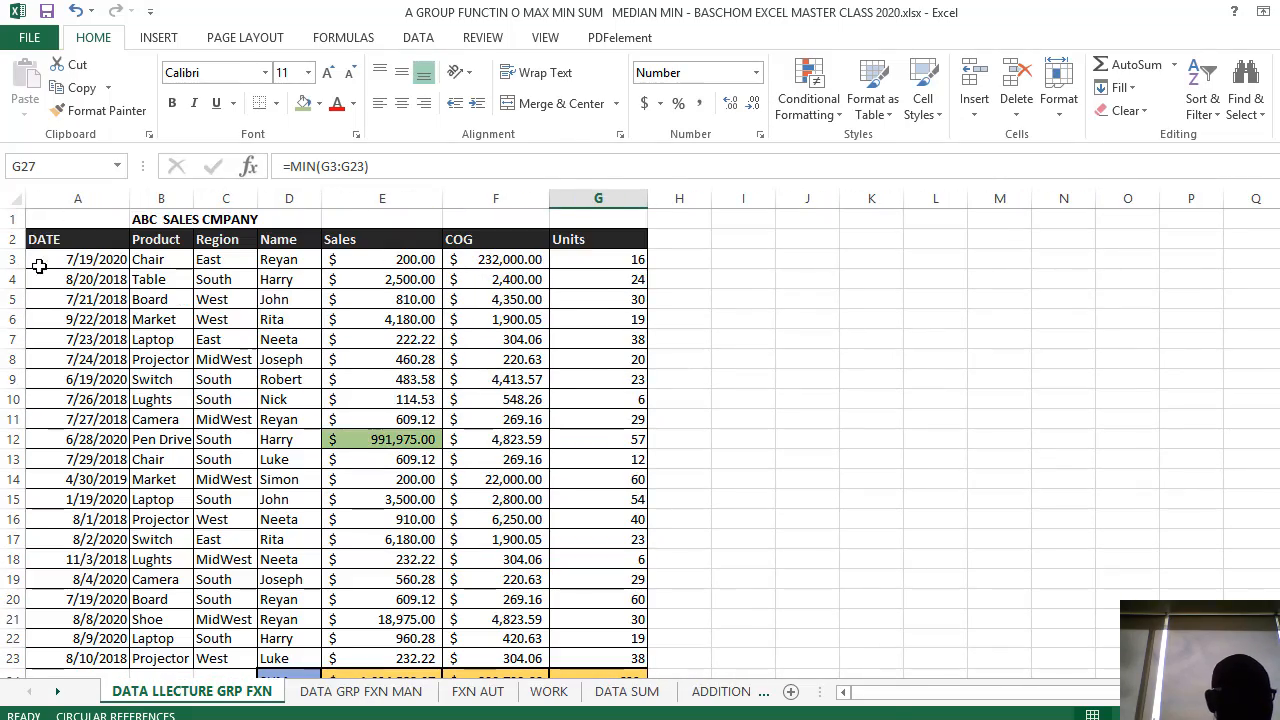
left_click(68, 198)
right_click(72, 200)
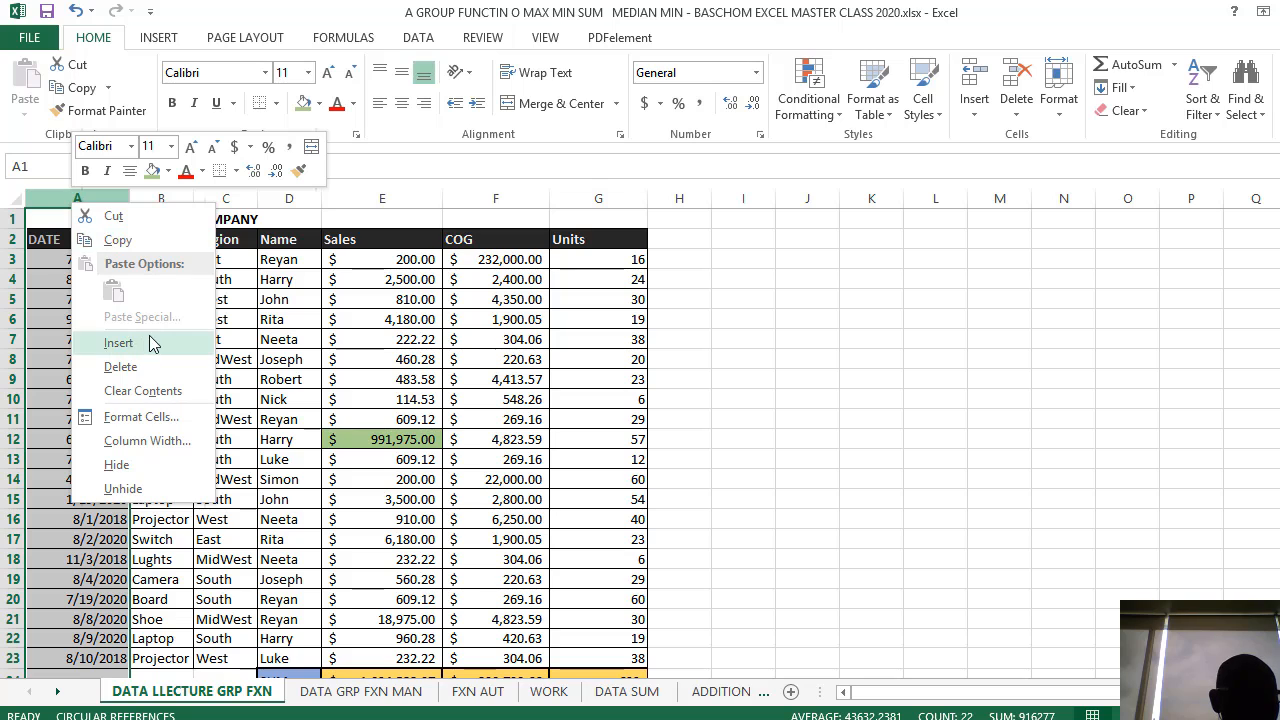
left_click(140, 341)
- Enter the header SN in A2, beside the DATE header
double_click(69, 221)
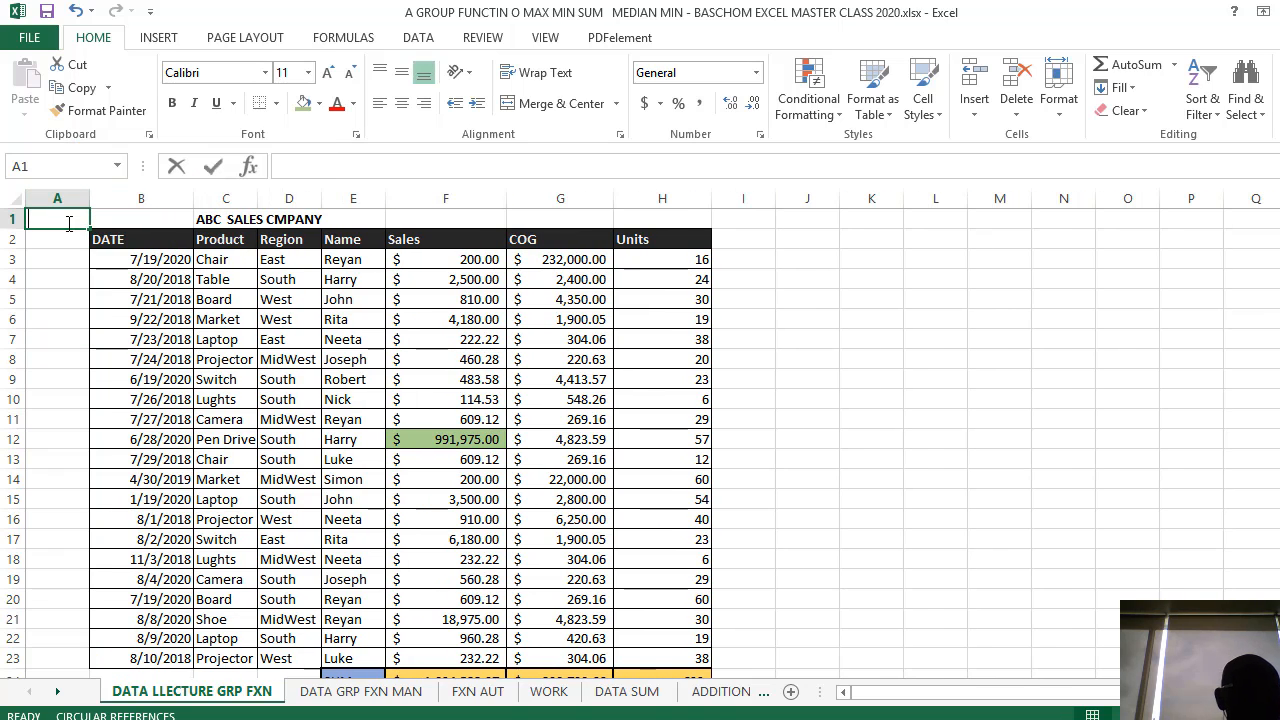
double_click(69, 243)
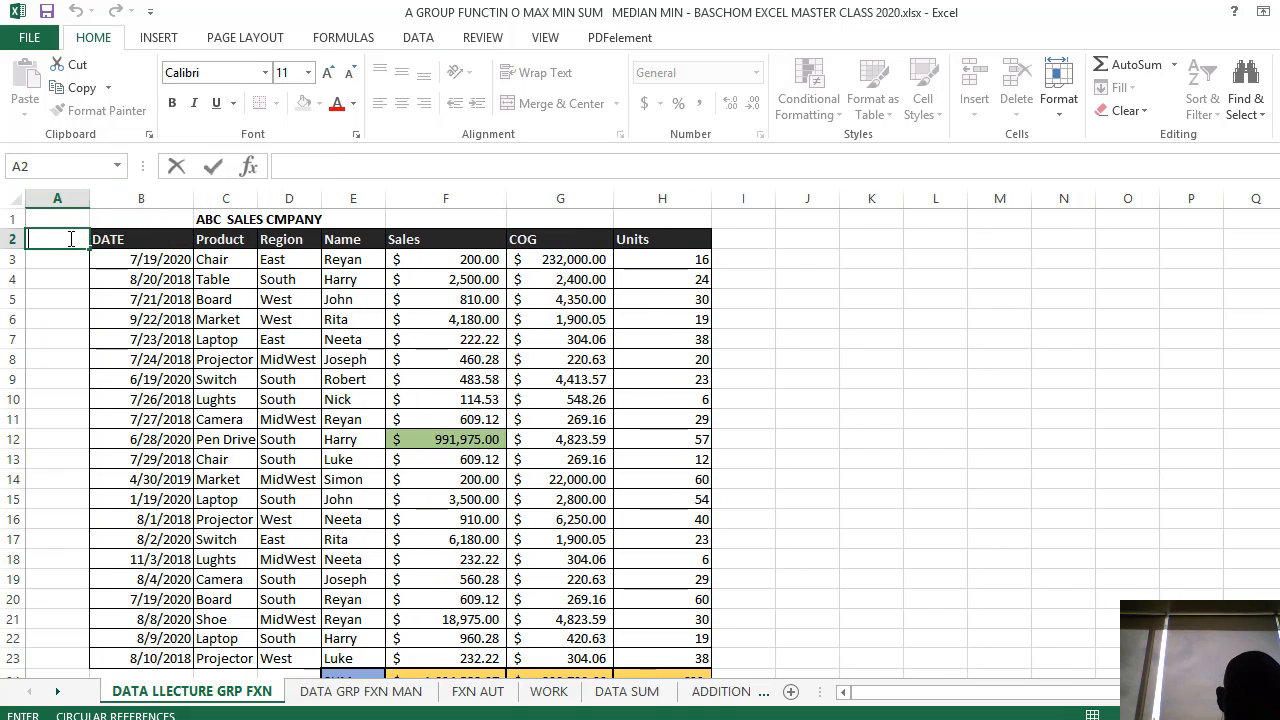
type("SN")
left_click(118, 321)
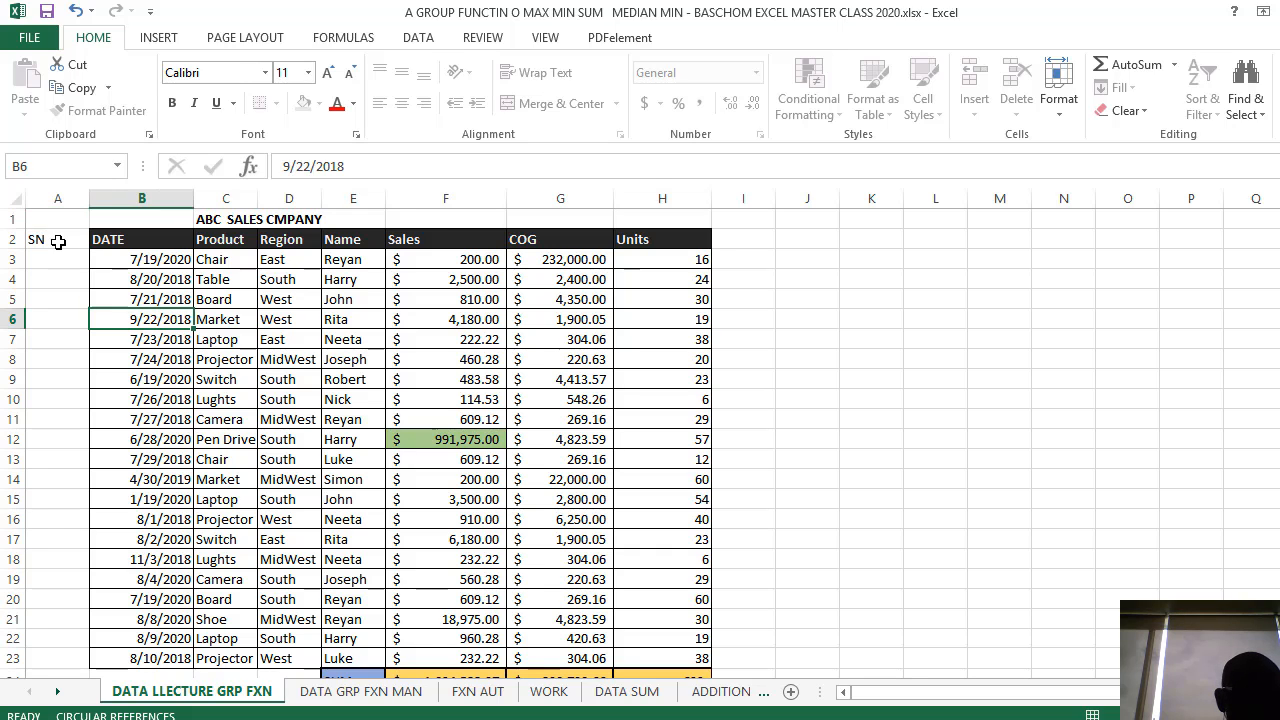
- Fill the SN header cell A2 with the dark blue-gray theme colour
left_click(54, 240)
left_click(320, 104)
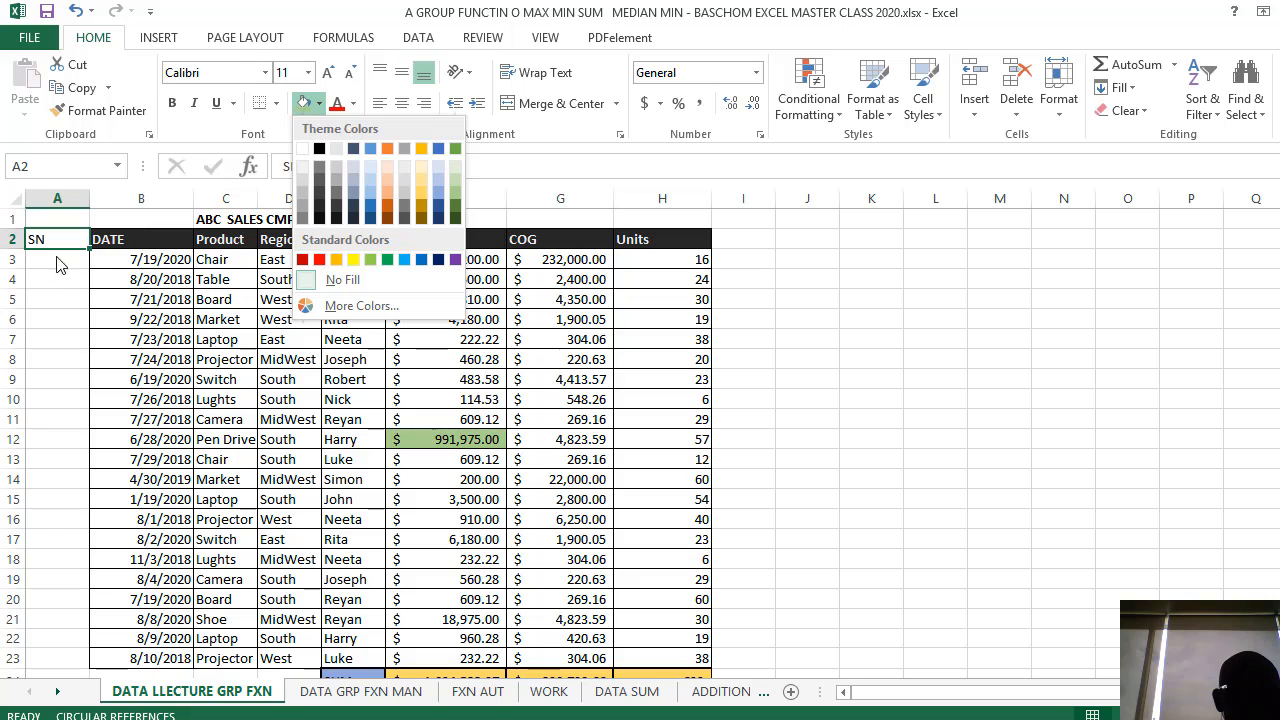
left_click(355, 150)
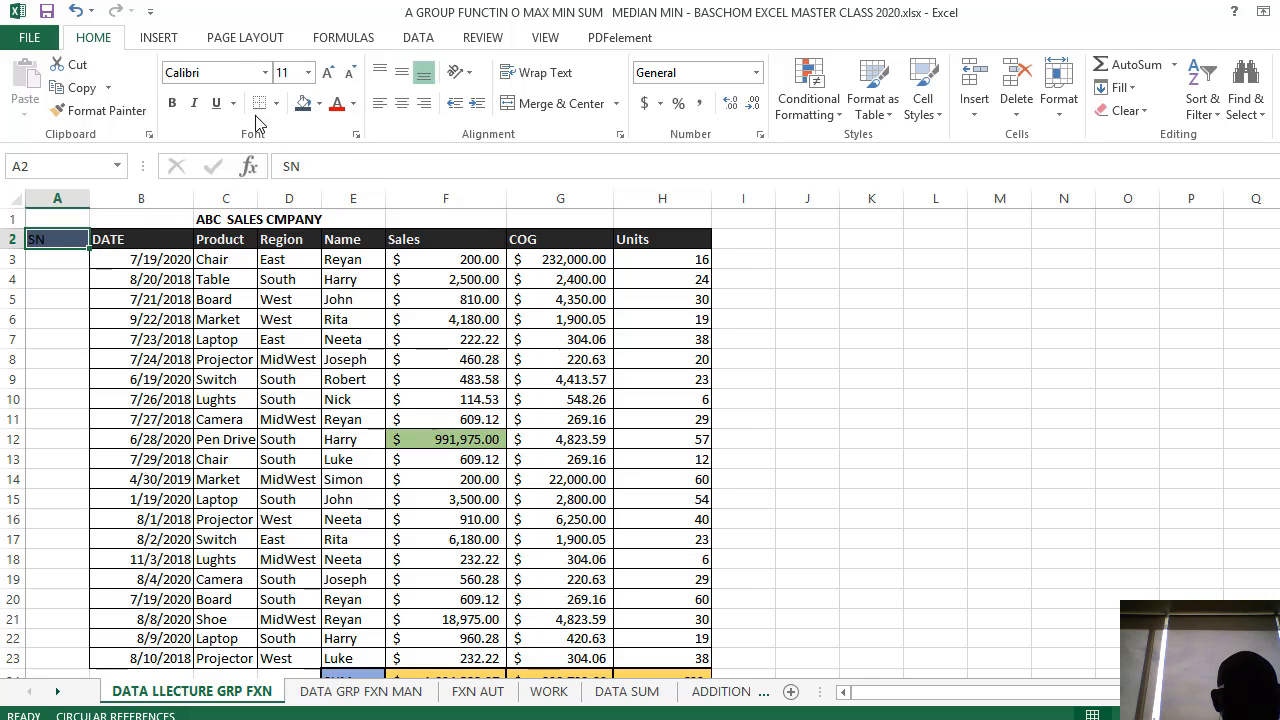
- Change the font colour of the SN header in A2 to white
left_click(353, 103)
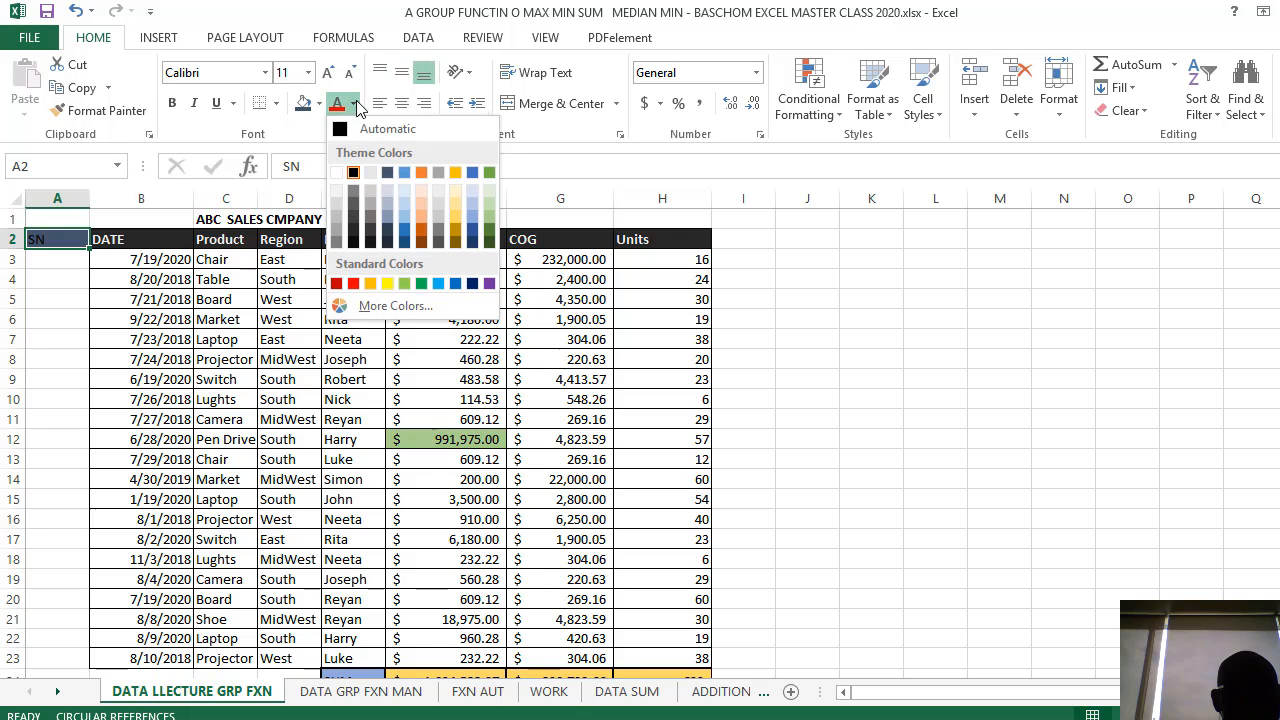
left_click(338, 173)
left_click(199, 337)
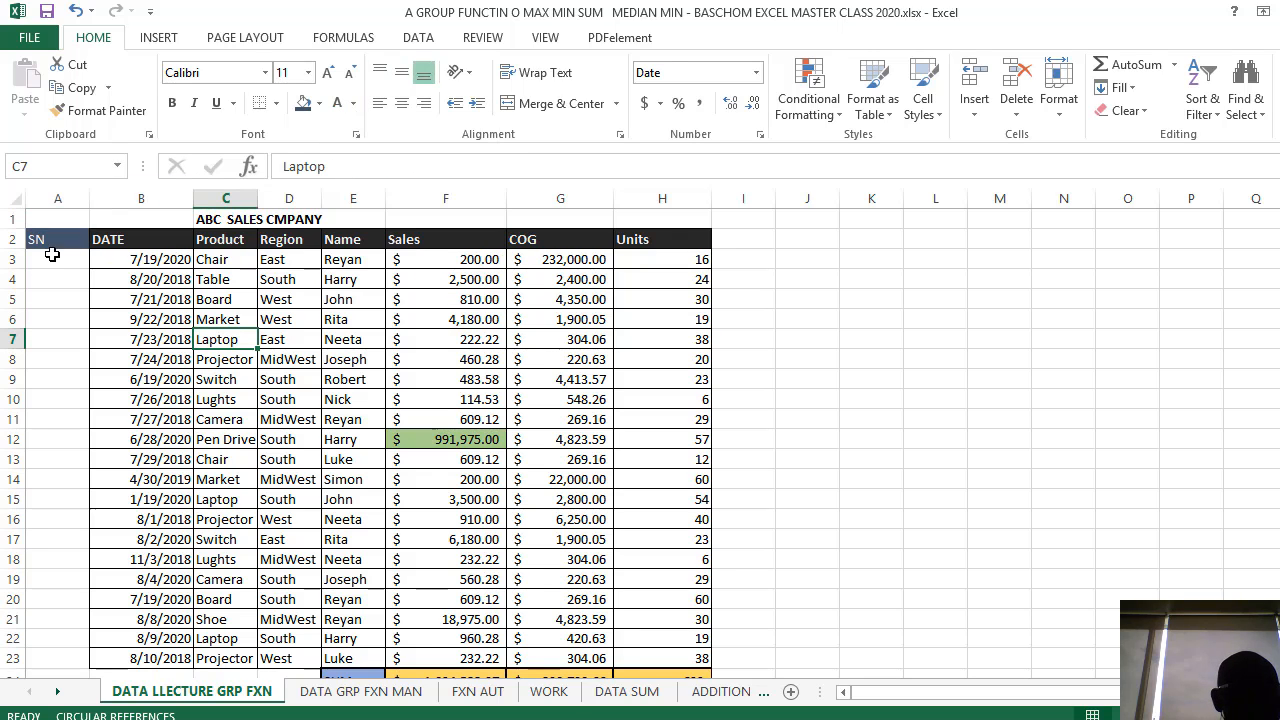
- Apply all borders to the empty SN cells A3:A23
left_click_drag(54, 259, 66, 554)
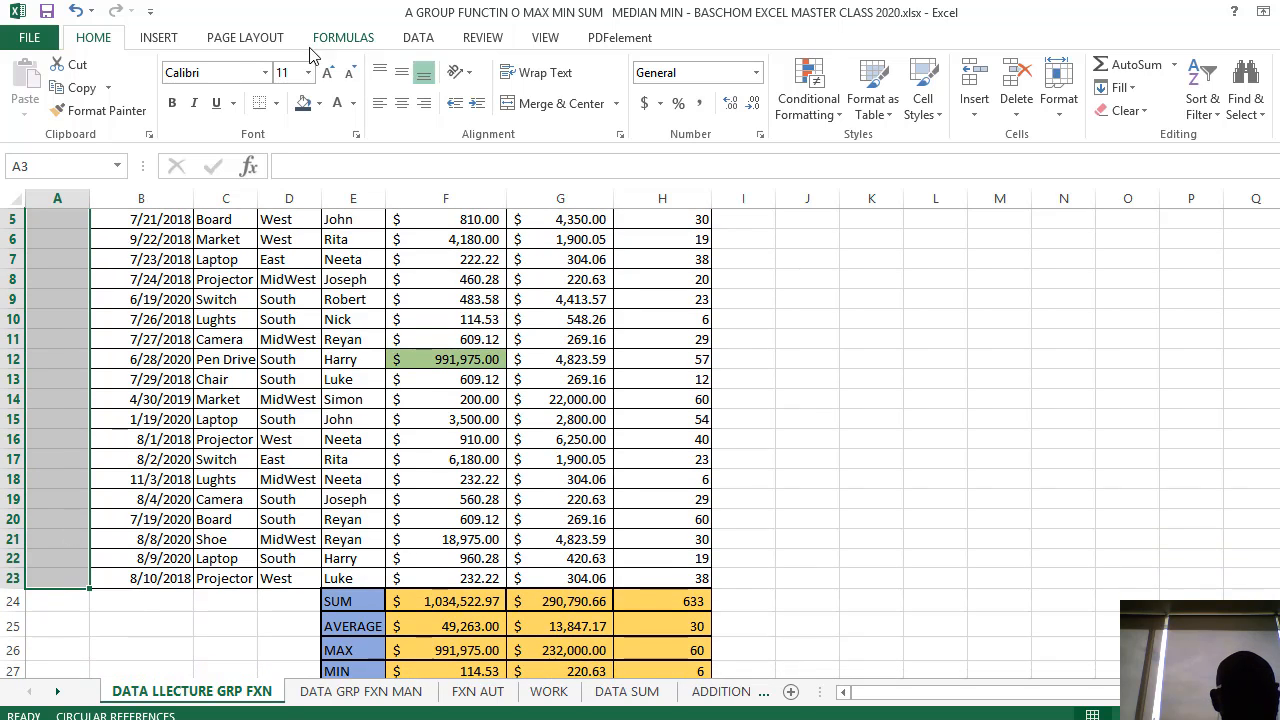
left_click(276, 103)
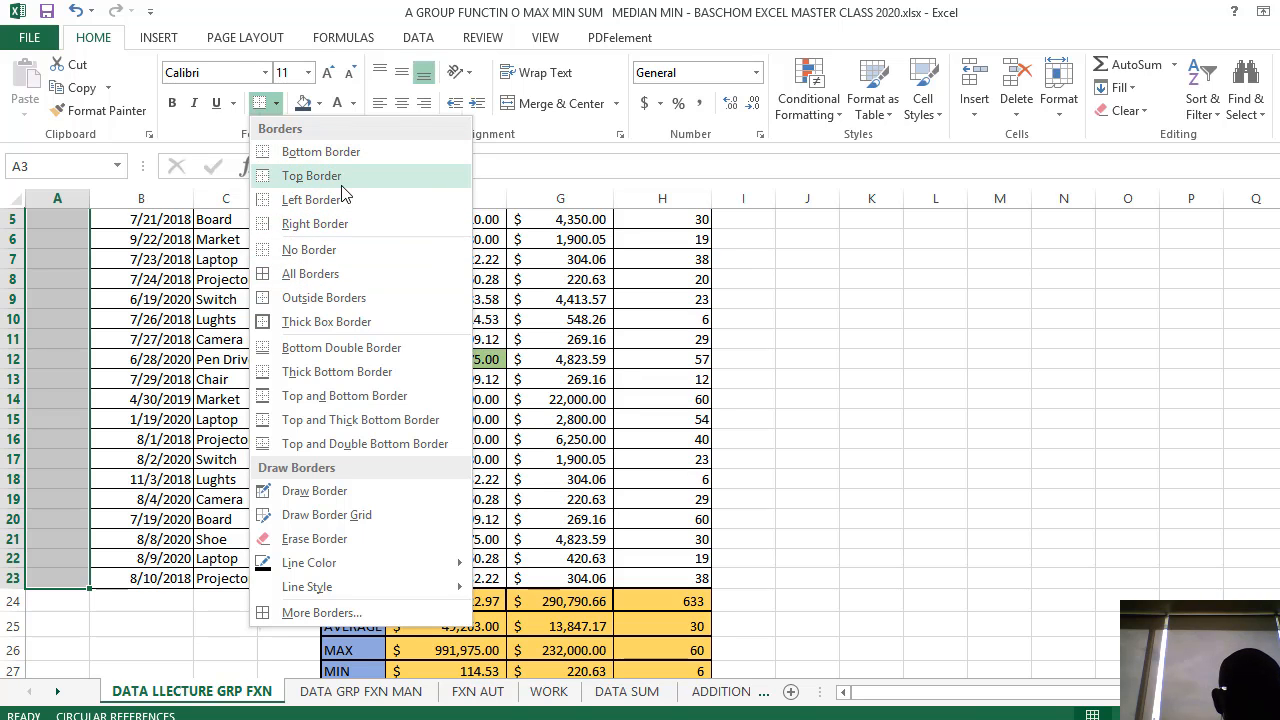
left_click(318, 273)
scroll(140, 330, "up", 2)
left_click(138, 354)
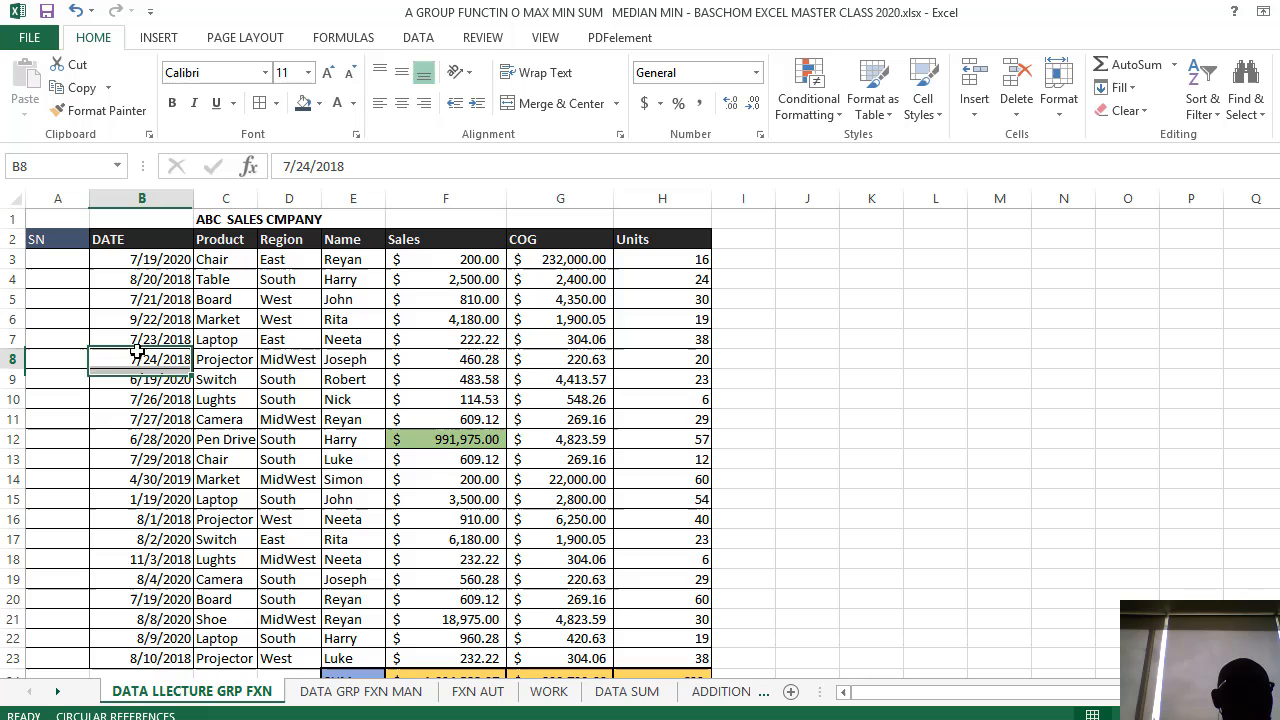
- Enter the first two serial numbers, 1 in A3 and 2 in A4
left_click(57, 279)
left_click(61, 259)
type("1")
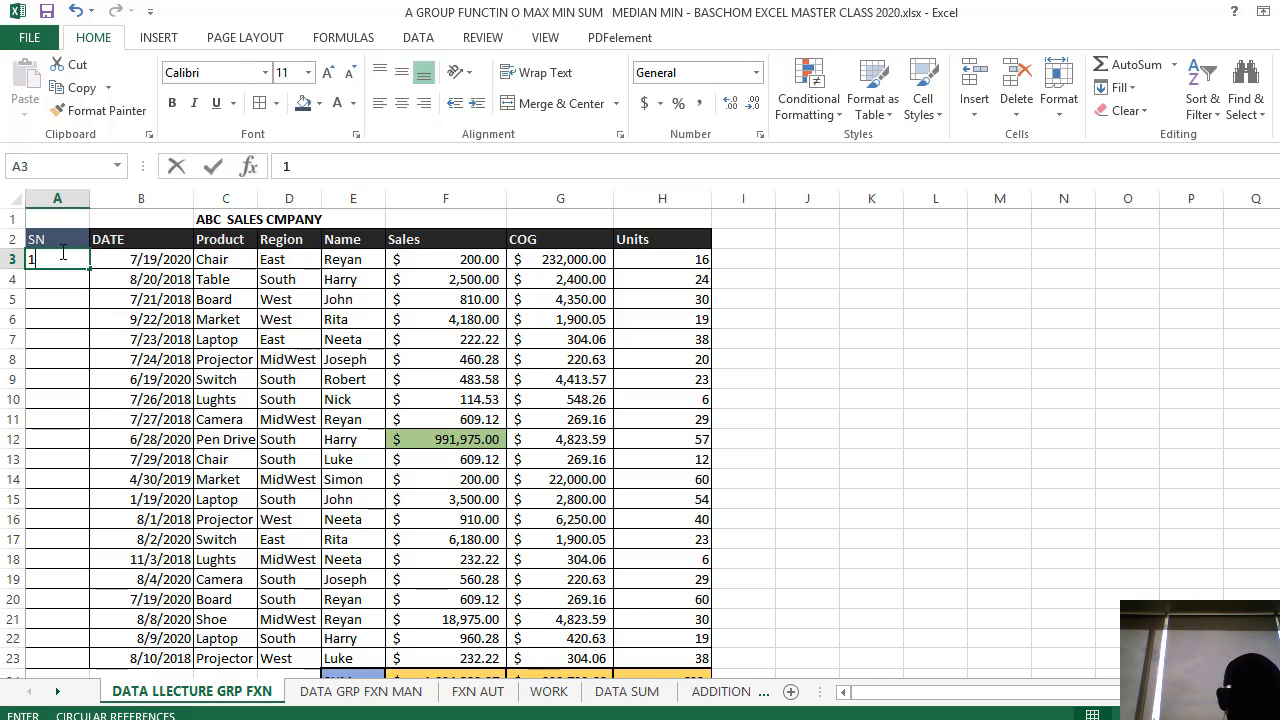
left_click(55, 279)
type("2")
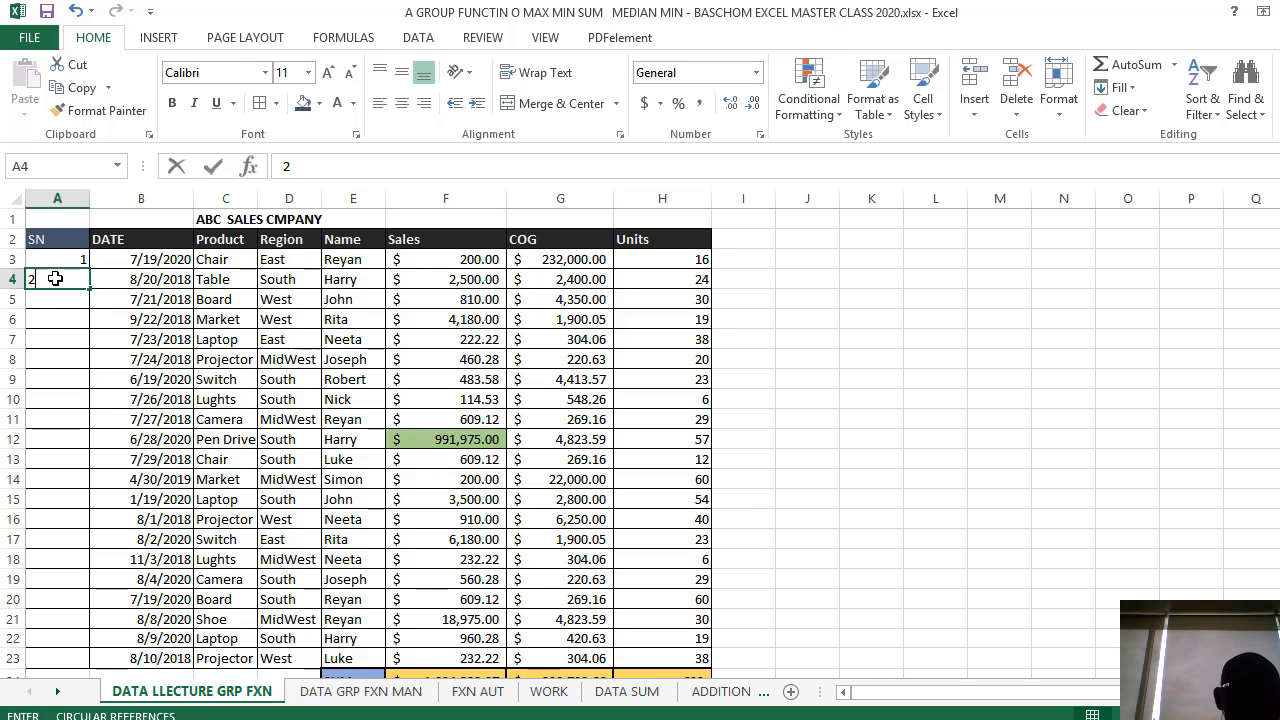
left_click(98, 341)
- Extend the serial number series from A3:A4 down to A23
left_click(62, 261)
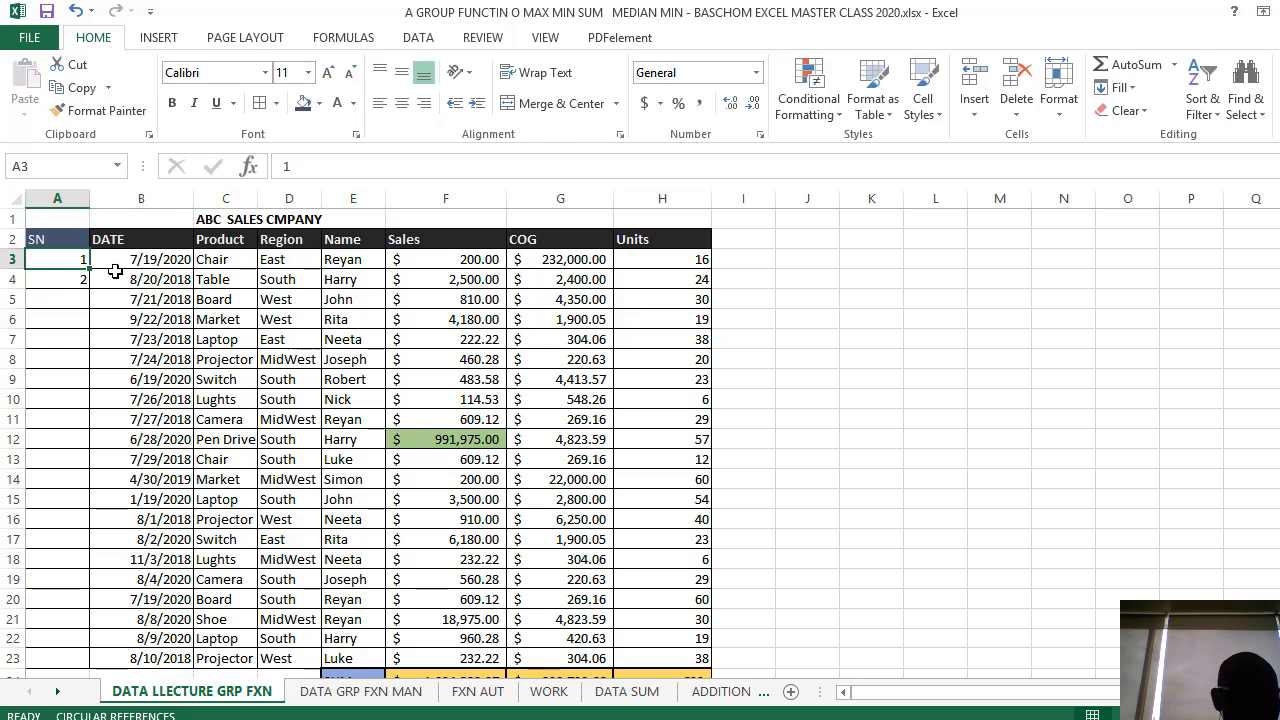
left_click(75, 279, "shift")
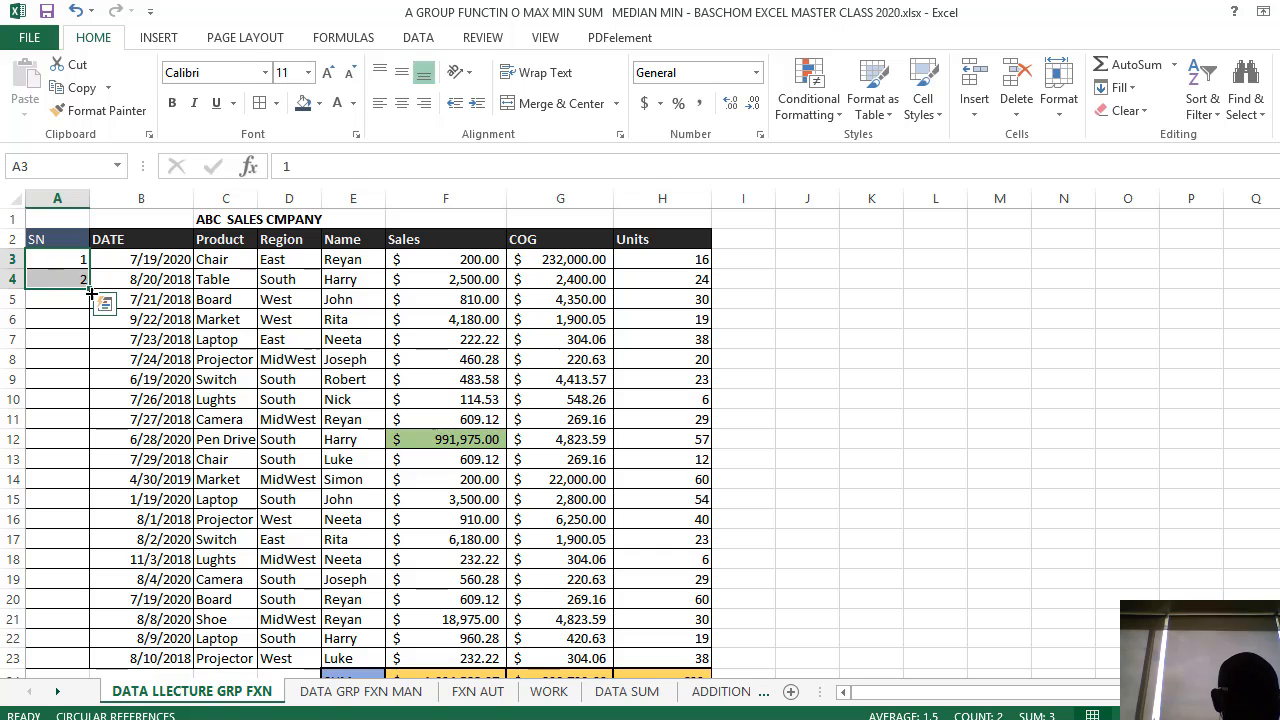
left_click_drag(89, 288, 104, 663)
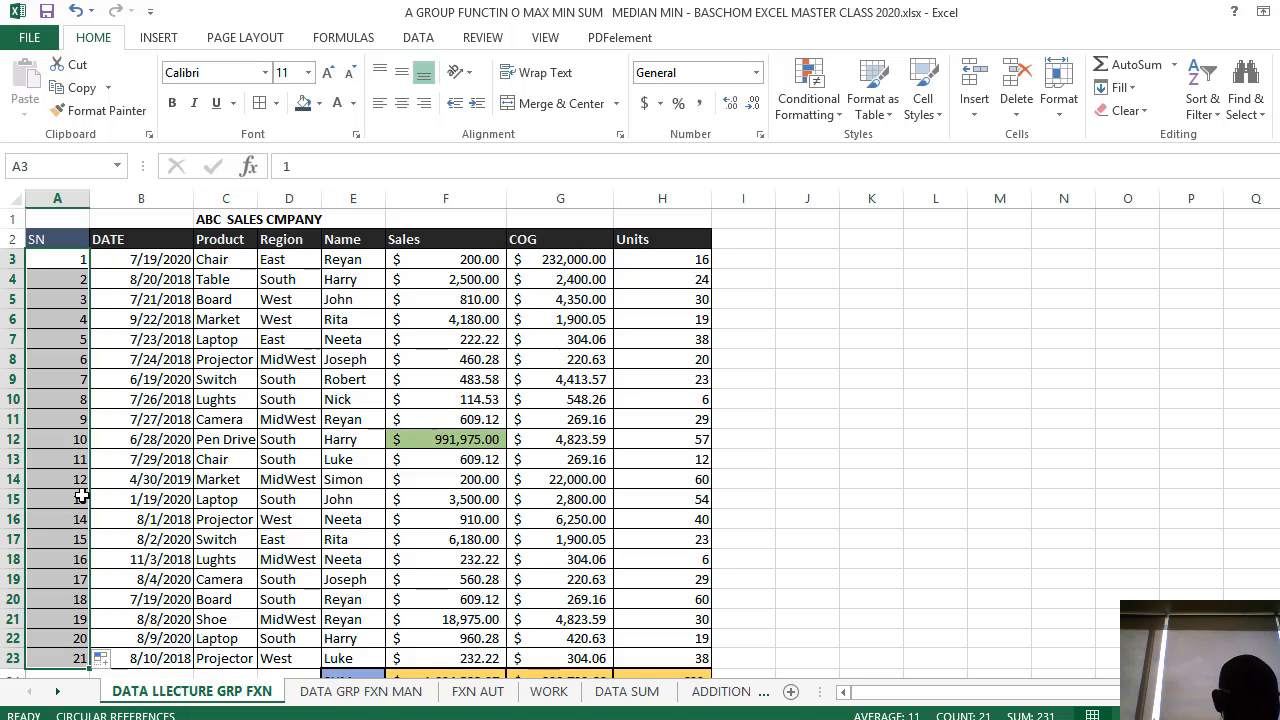
- Correct the Sales COUNT formula in F29 to =COUNT(F3:F23)
scroll(82, 496, "down", 2)
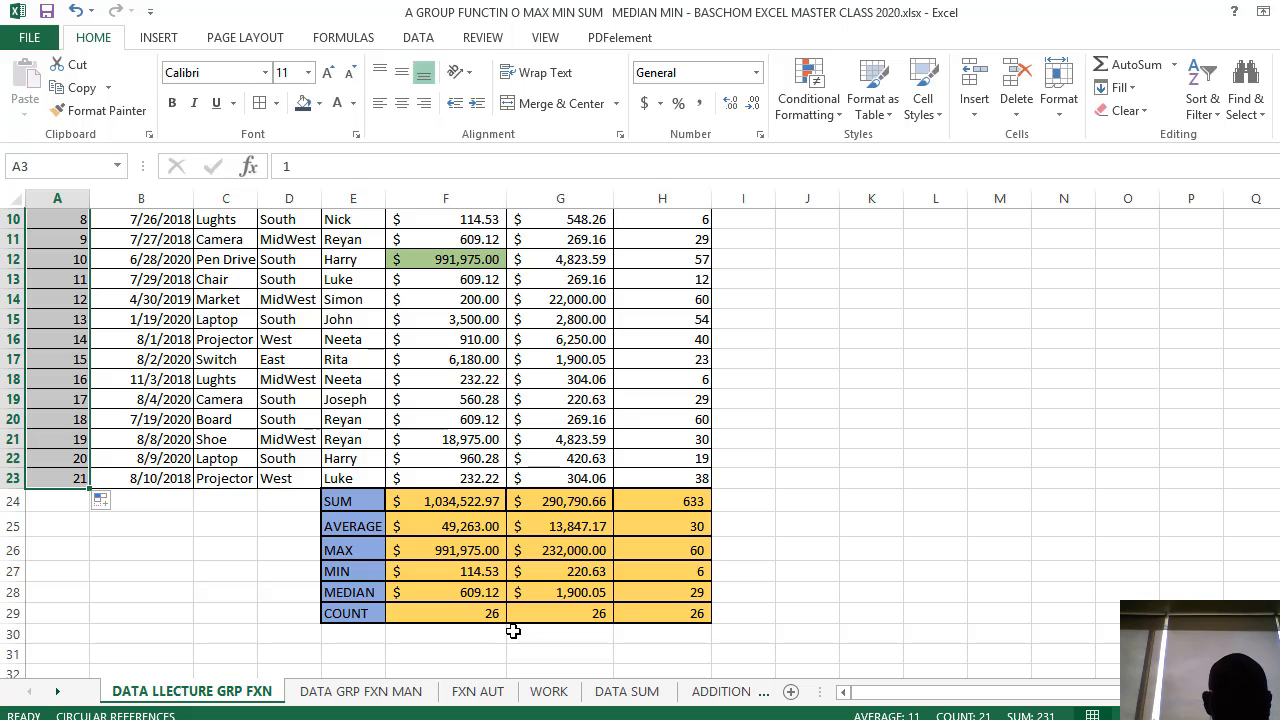
left_click(460, 614)
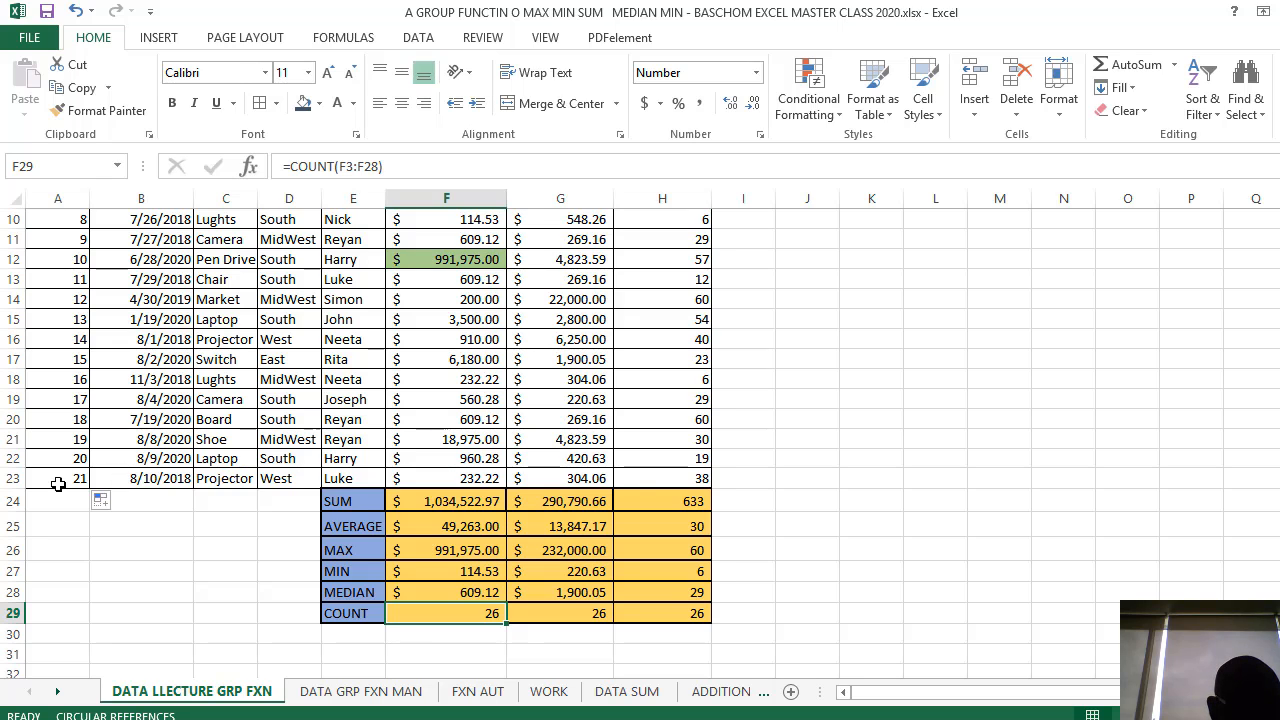
left_click(12, 478)
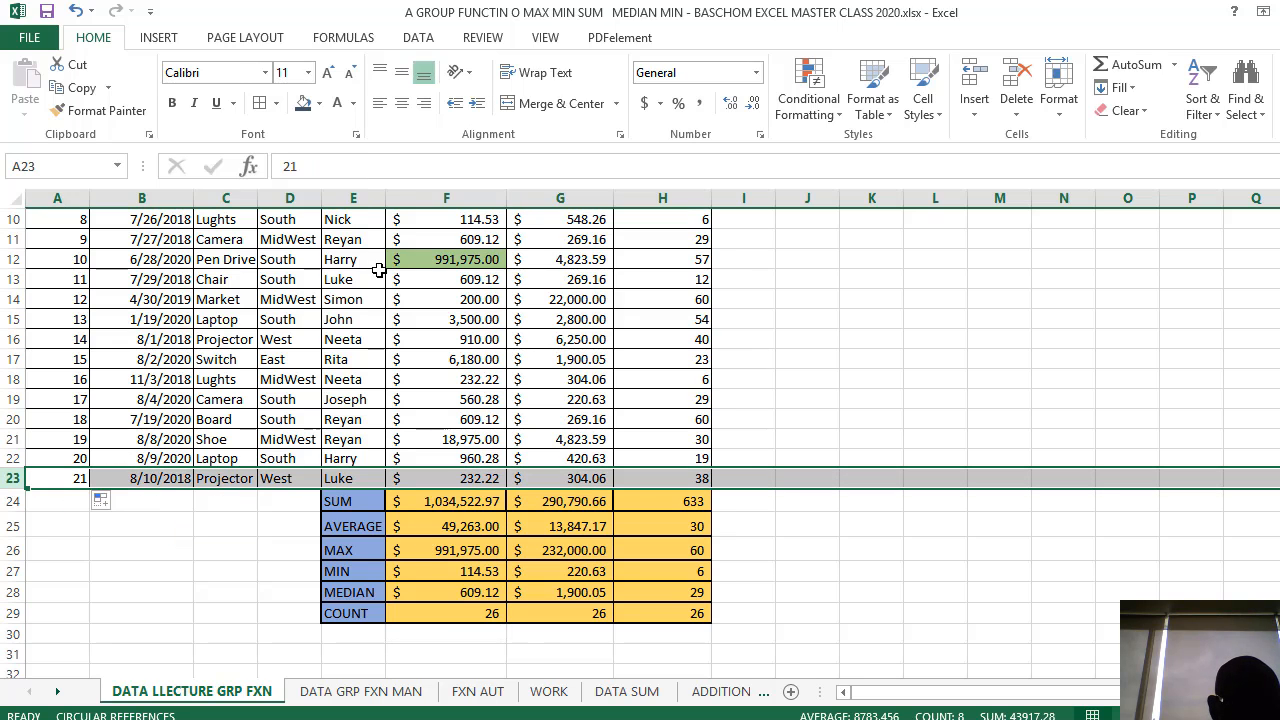
left_click(480, 614)
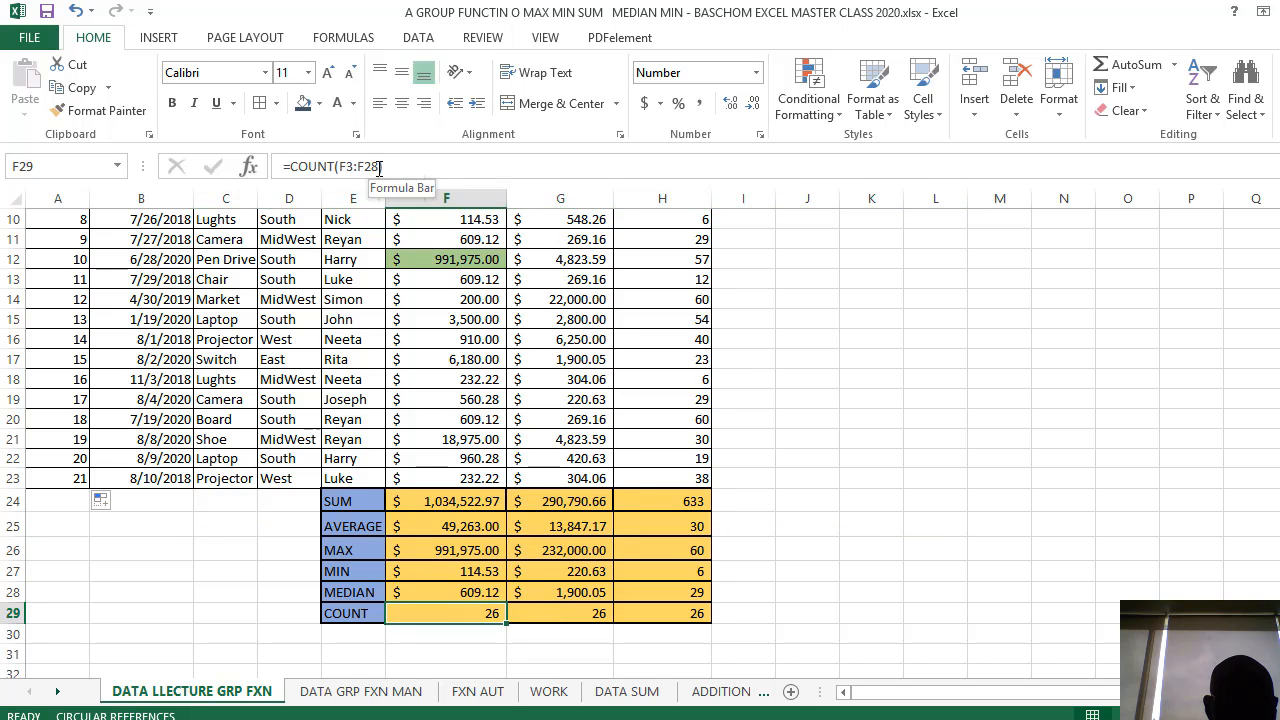
left_click(379, 168)
key("BackSpace")
key("BackSpace")
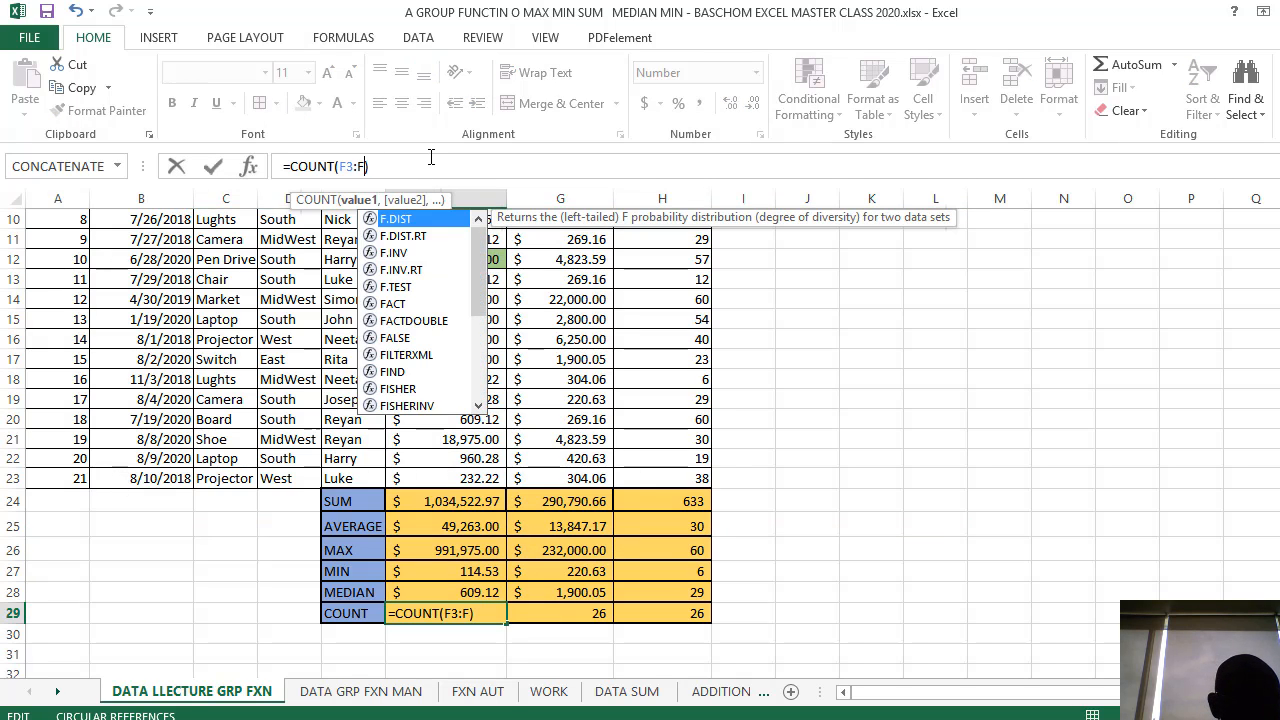
type("2")
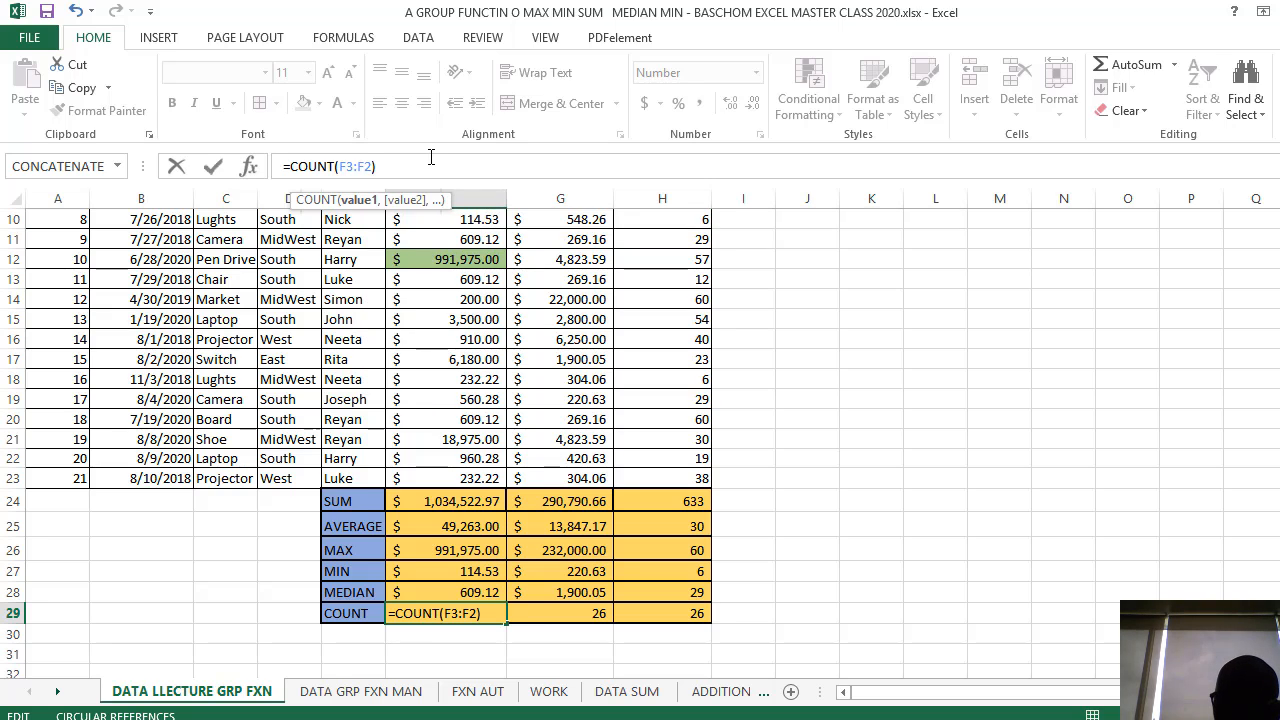
type("3")
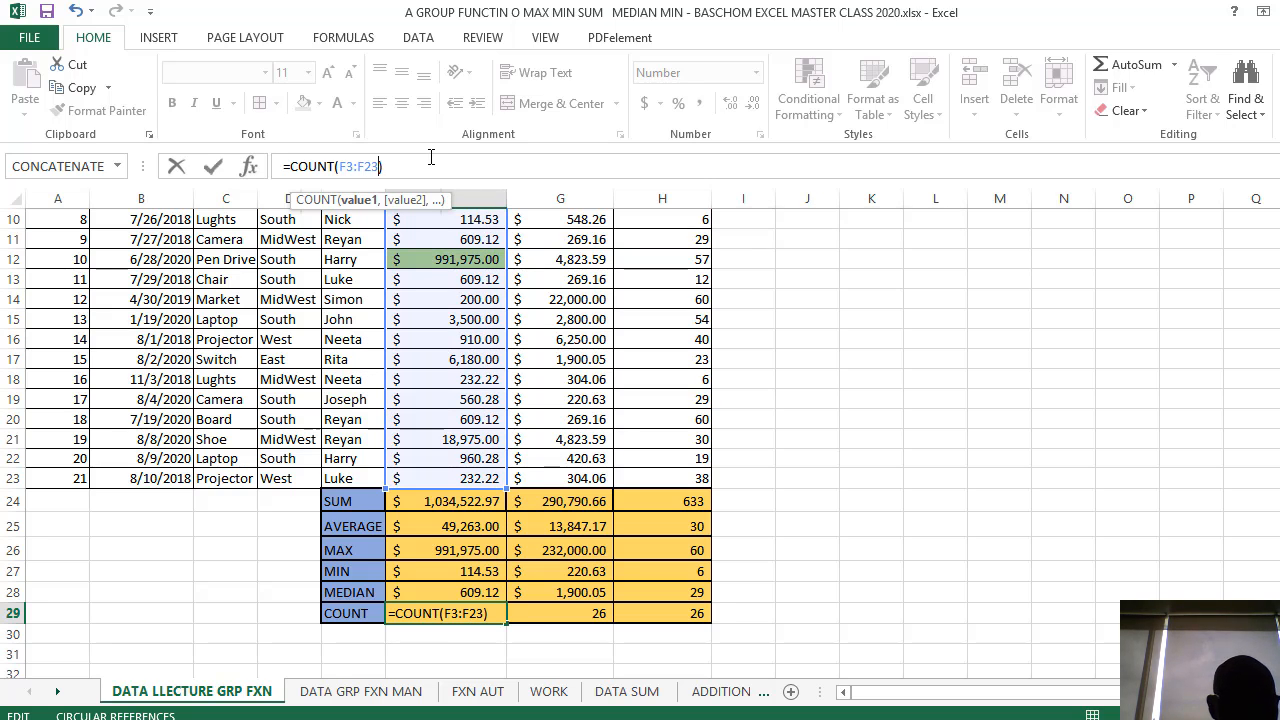
key("Return")
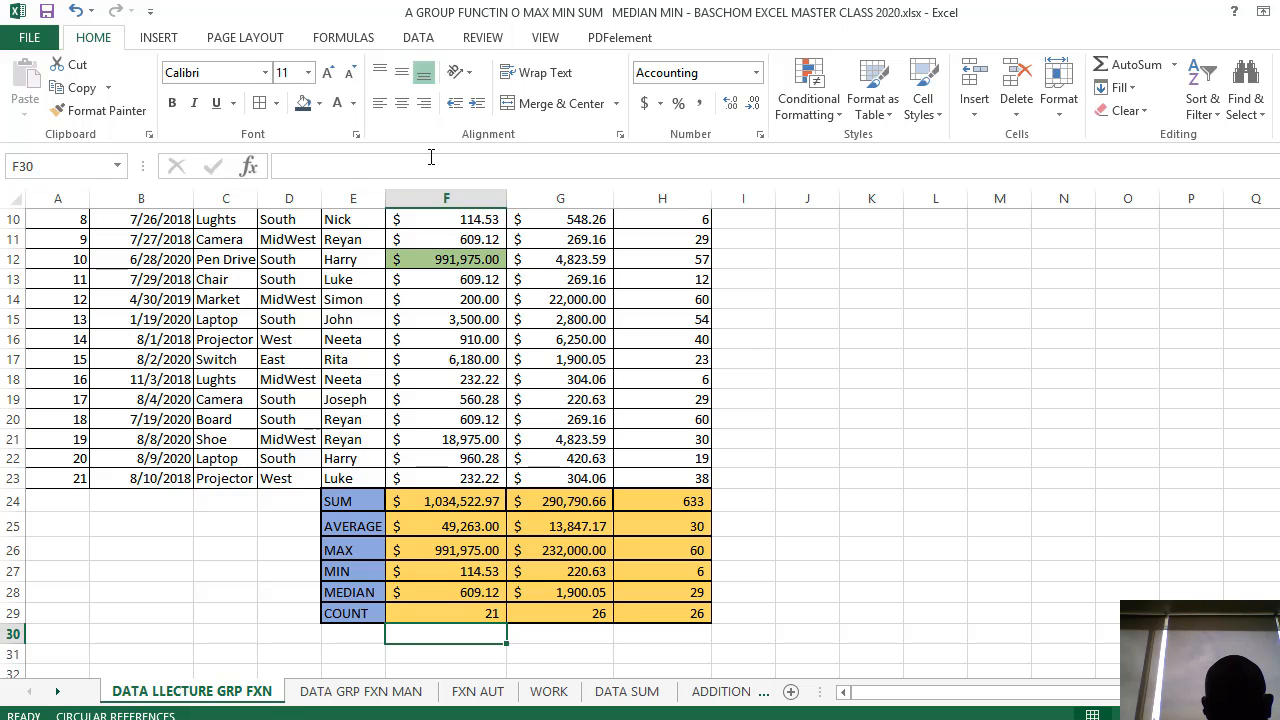
- Copy the corrected COUNT formula from F29 across to the COG and Units columns, G29:H29
left_click(490, 589)
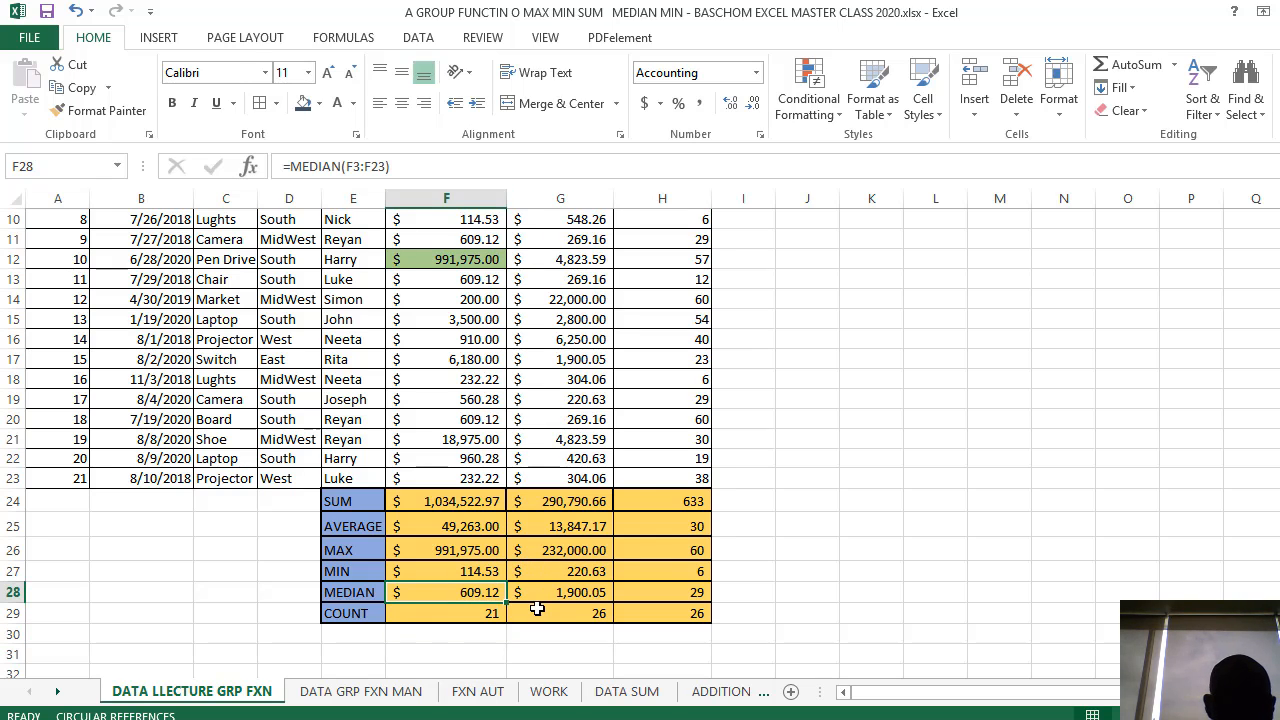
left_click(541, 611)
left_click(487, 614)
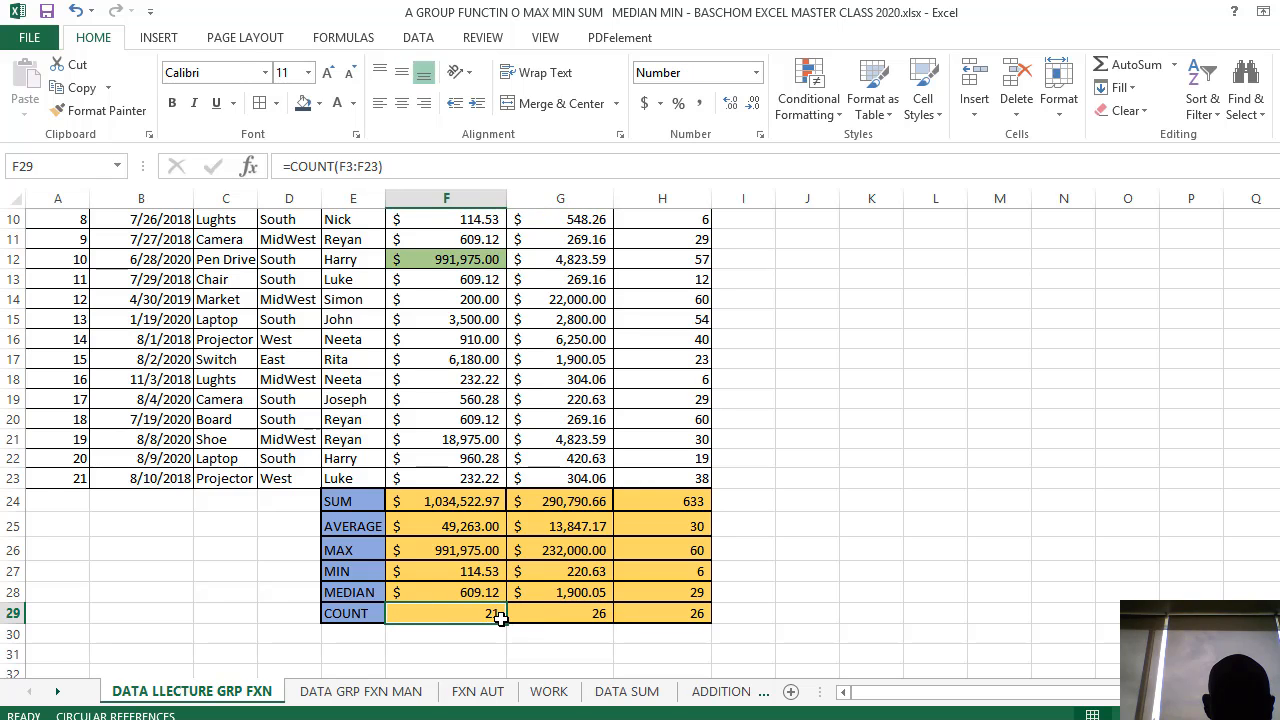
left_click_drag(503, 621, 686, 612)
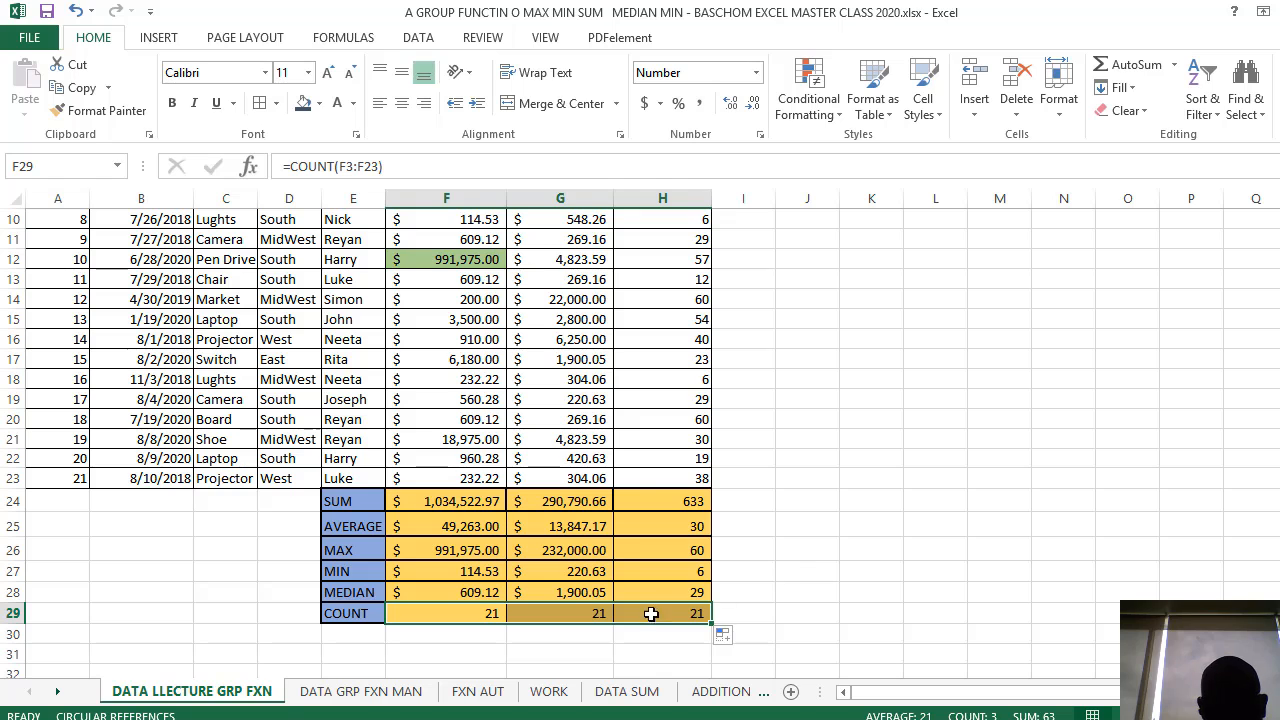
left_click(574, 617)
- Review the numbered sales table and the summary labels from SUM to COUNT in E24:E29
scroll(606, 531, "up", 3)
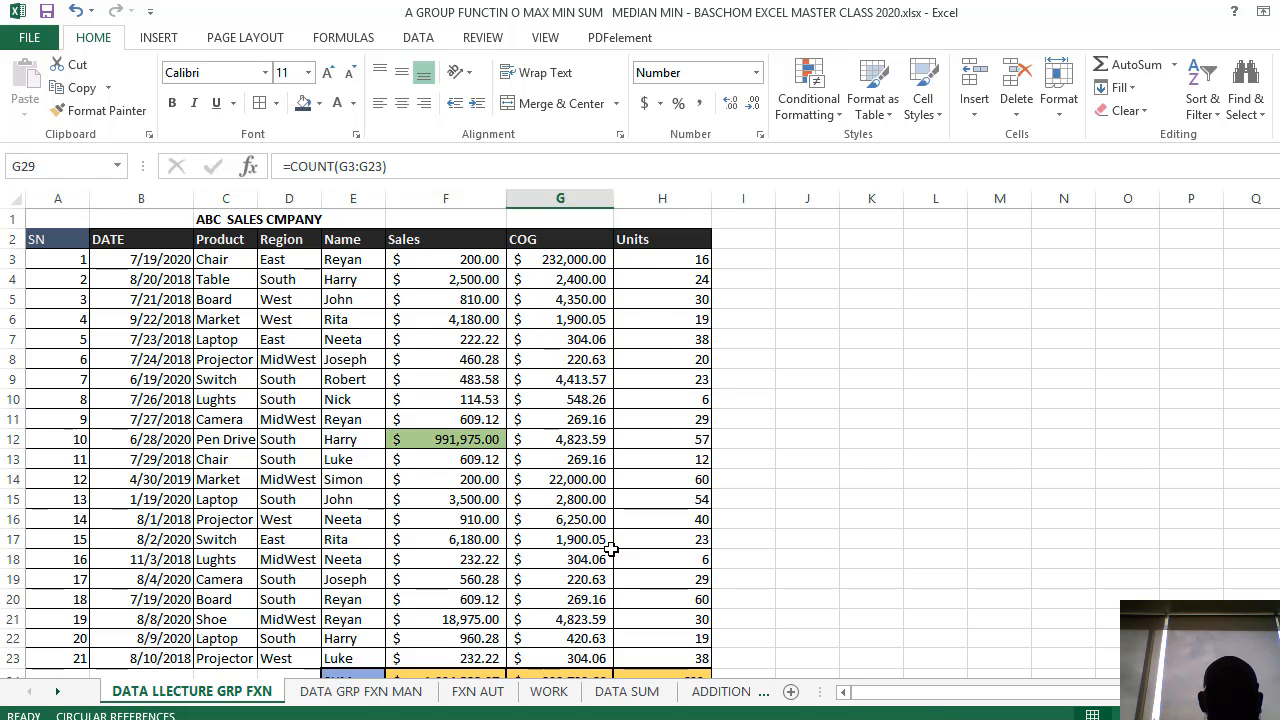
scroll(606, 531, "down", 1)
scroll(606, 531, "up", 1)
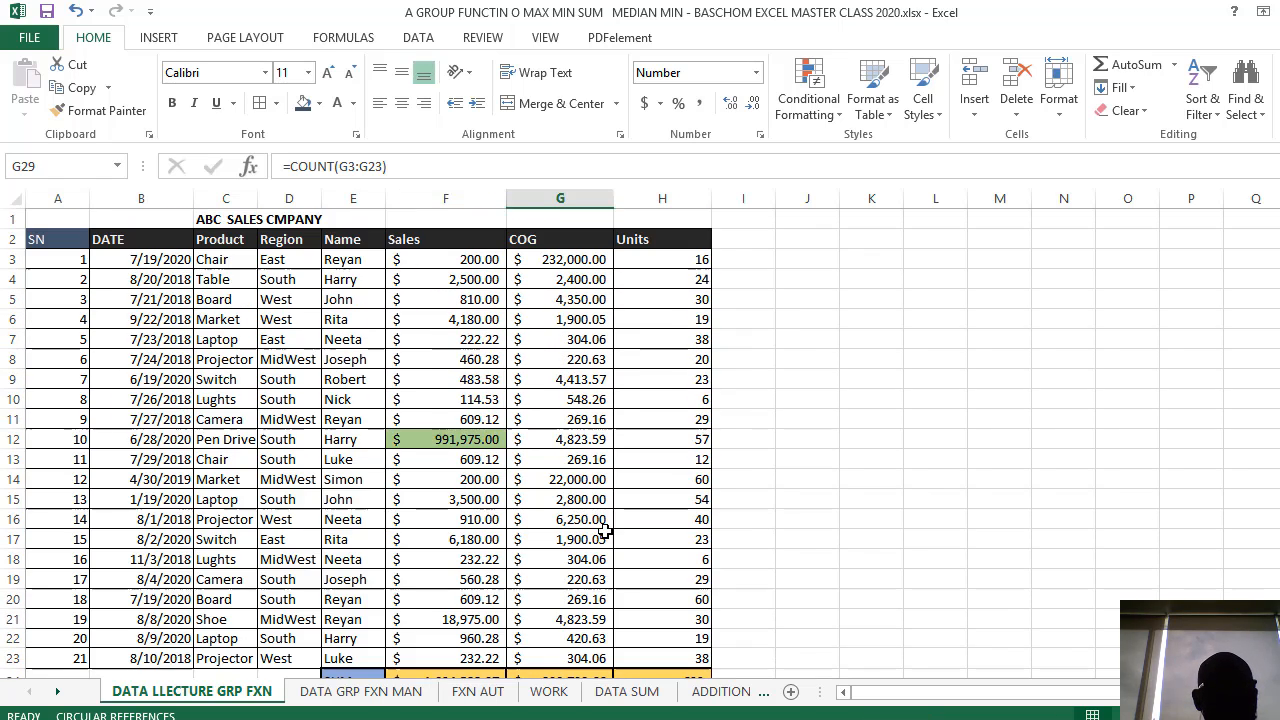
scroll(538, 470, "down", 3)
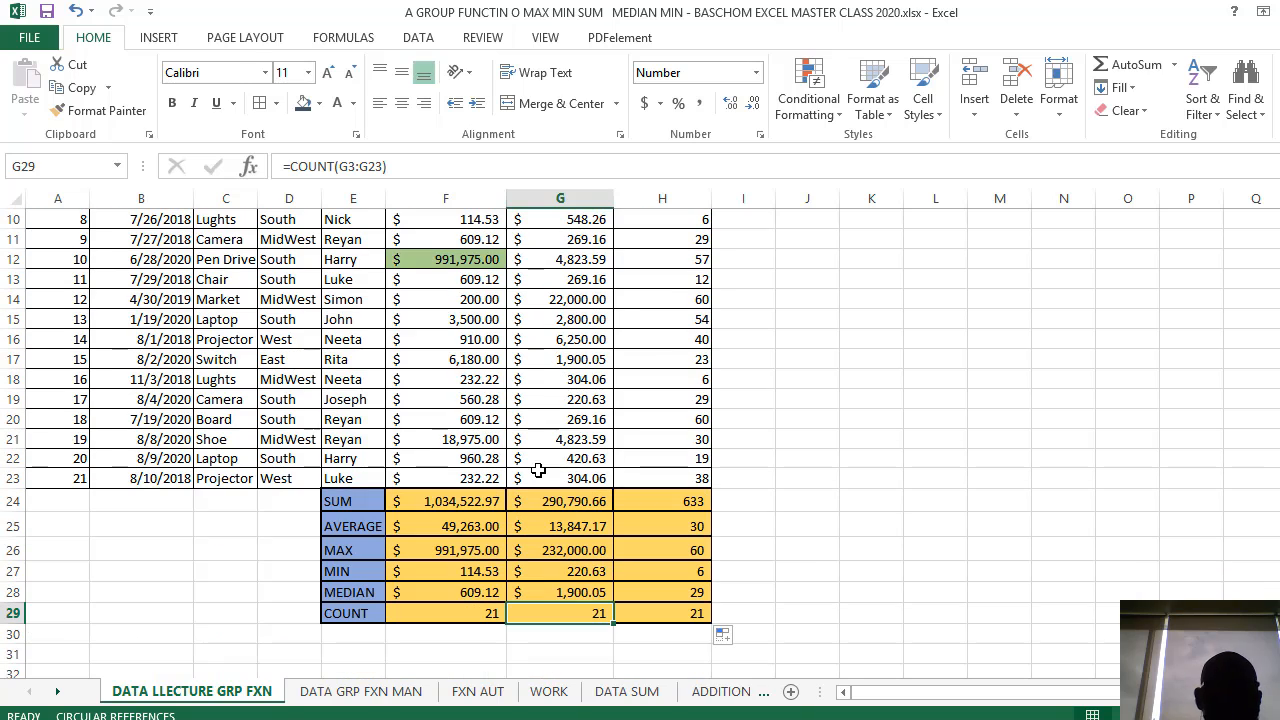
left_click(343, 500)
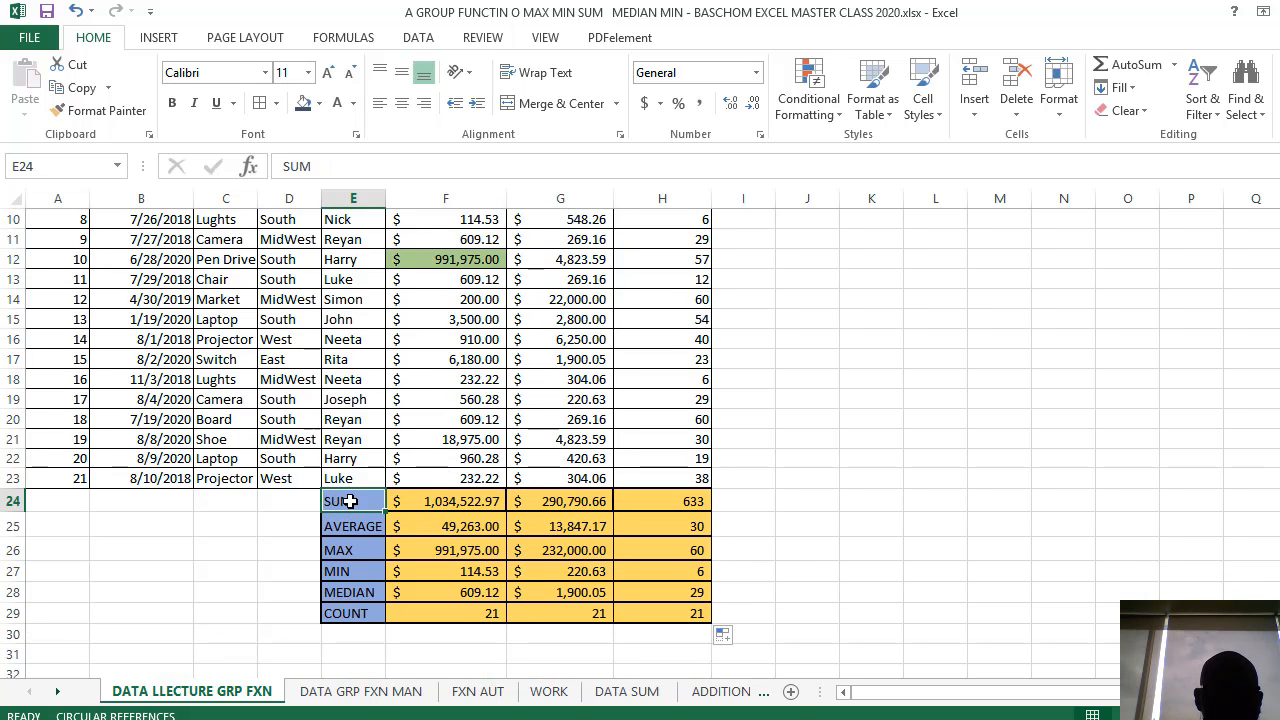
left_click(360, 524)
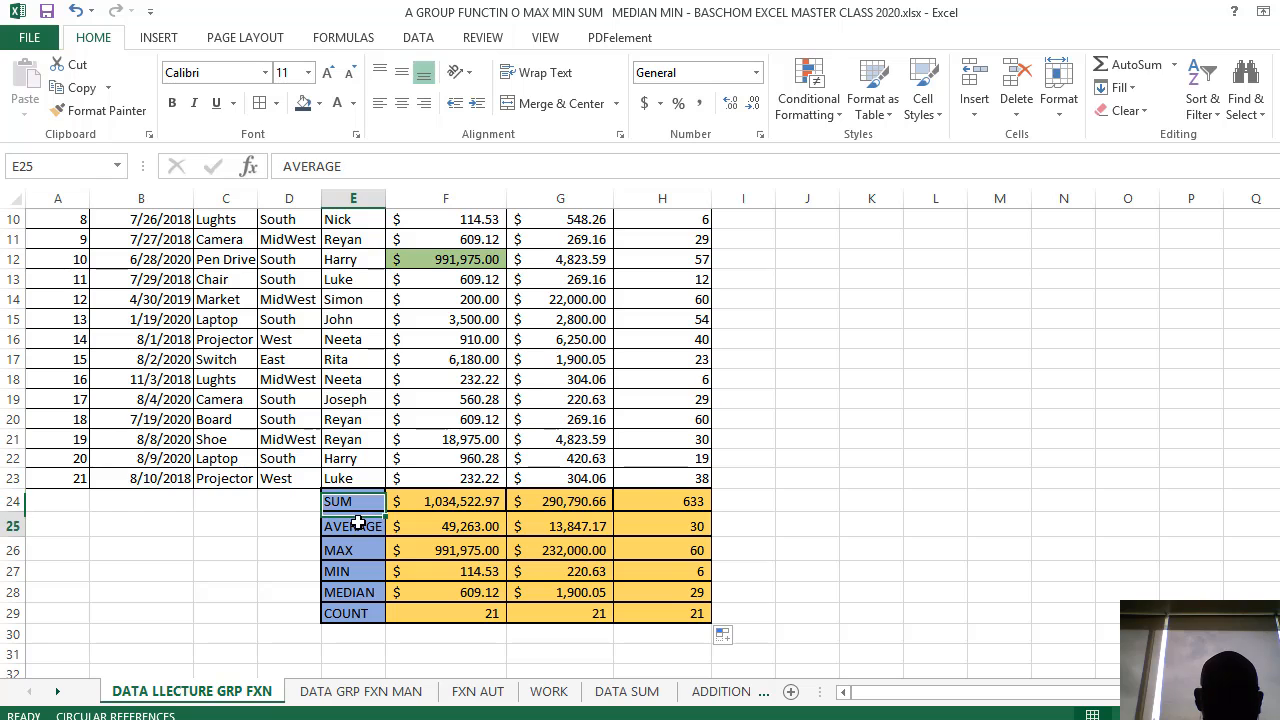
left_click(344, 549)
left_click(357, 575)
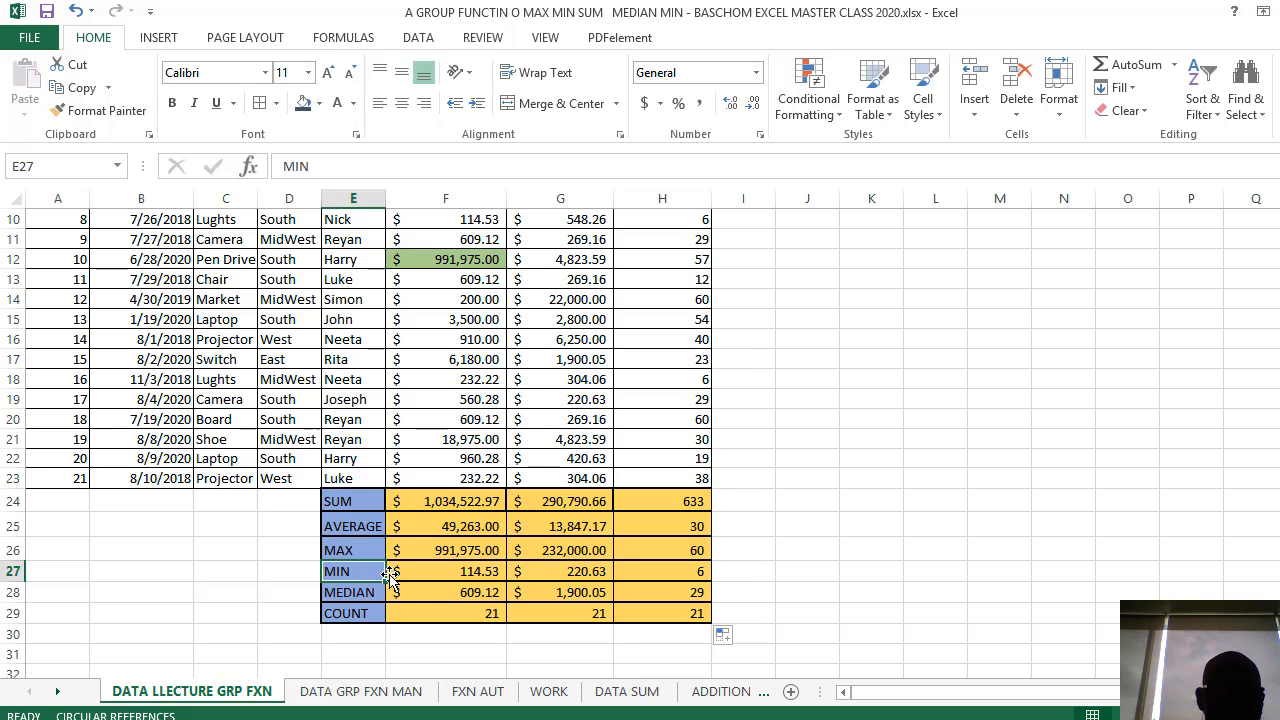
left_click(370, 592)
left_click(366, 612)
scroll(511, 537, "up", 3)
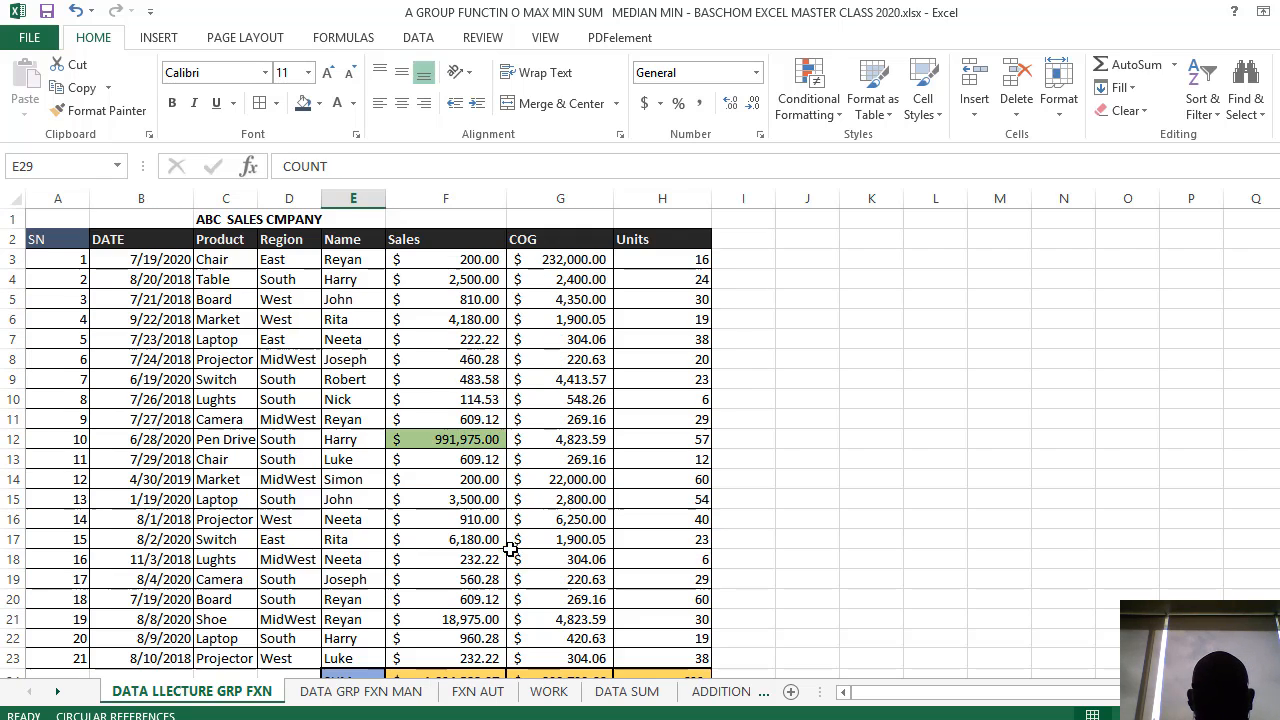
scroll(511, 537, "down", 5)
scroll(513, 533, "up", 5)
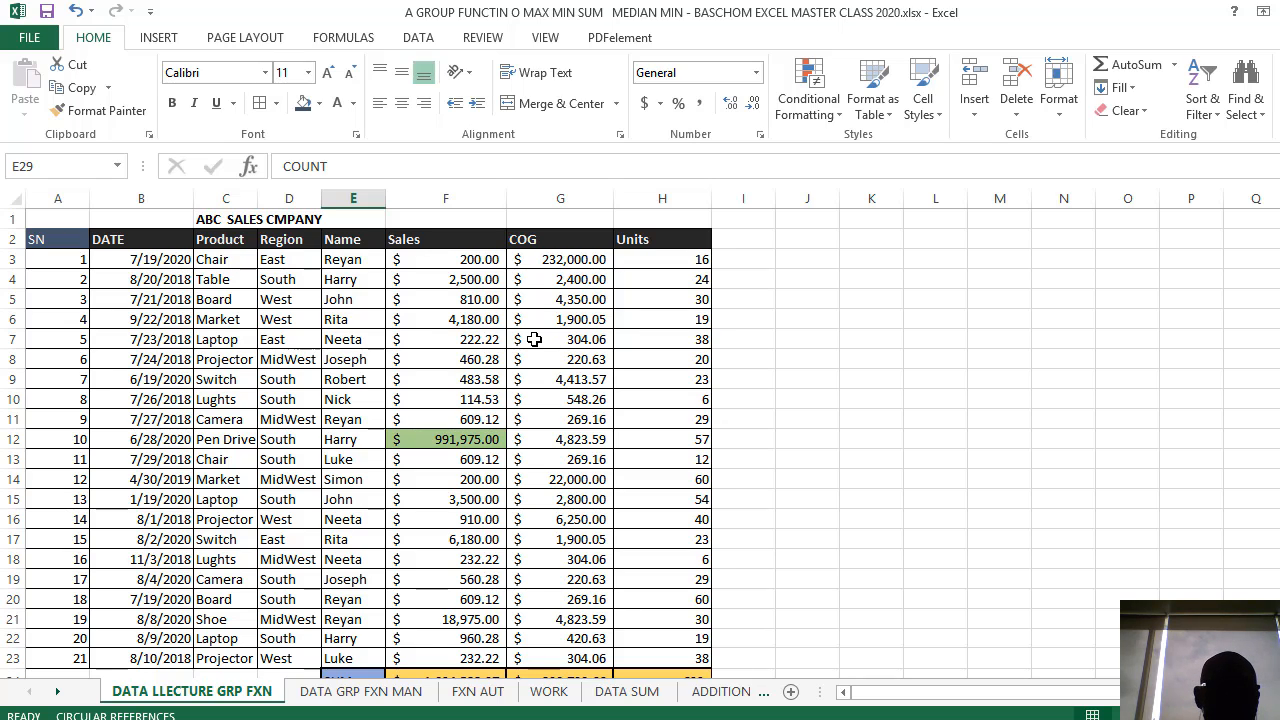
- Add a new worksheet and copy the entire contents of the DATA LLECTURE GRP FXN sheet into it
left_click(791, 692)
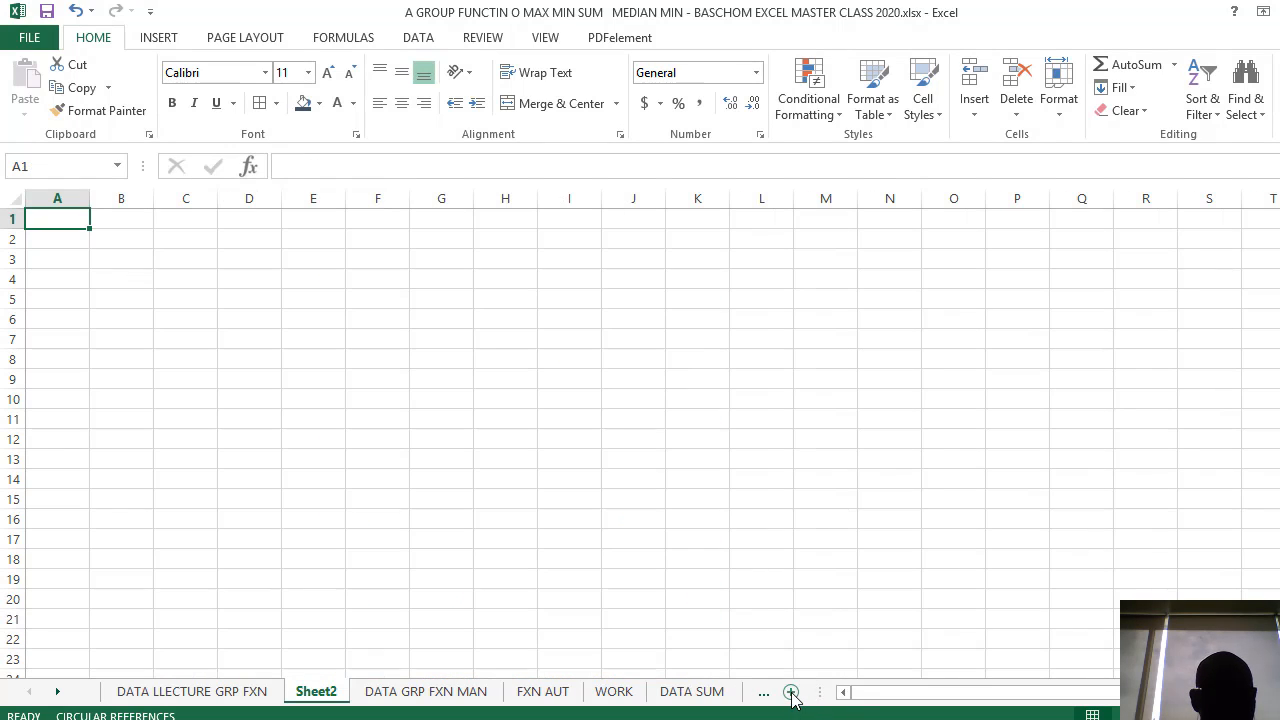
left_click(253, 697)
left_click(743, 500)
key("ctrl+a")
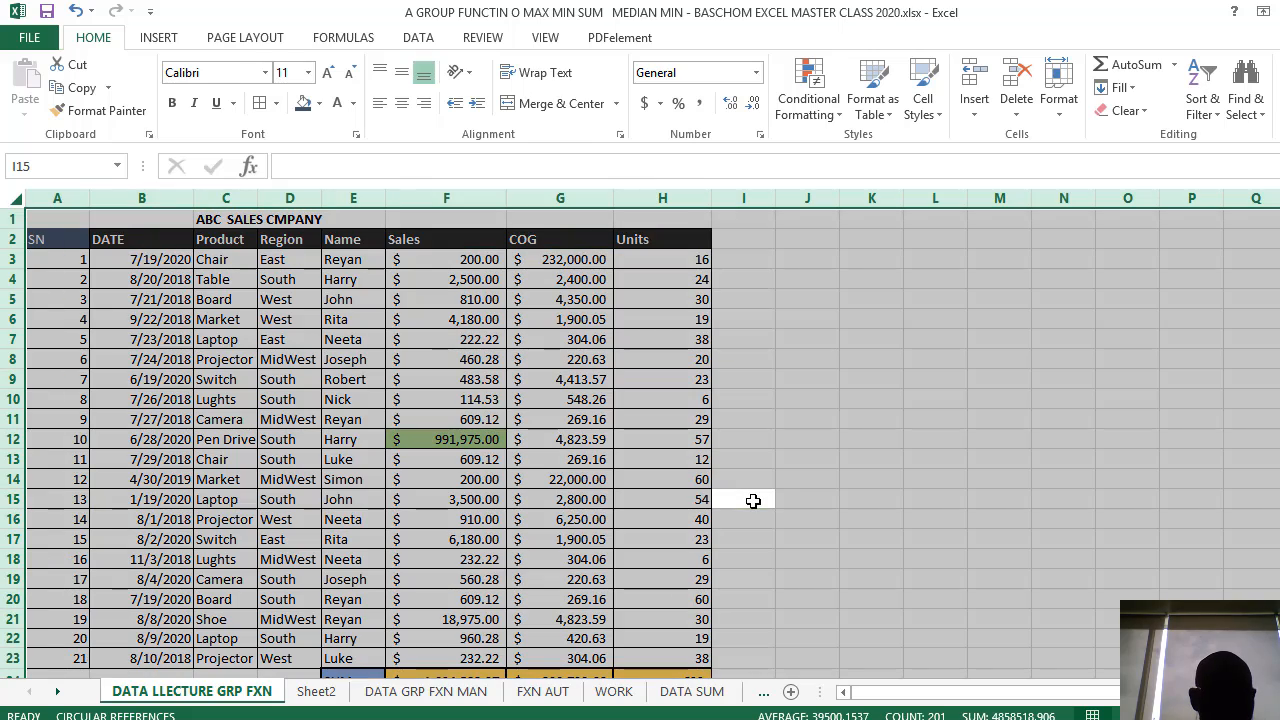
key("ctrl+c")
left_click(316, 691)
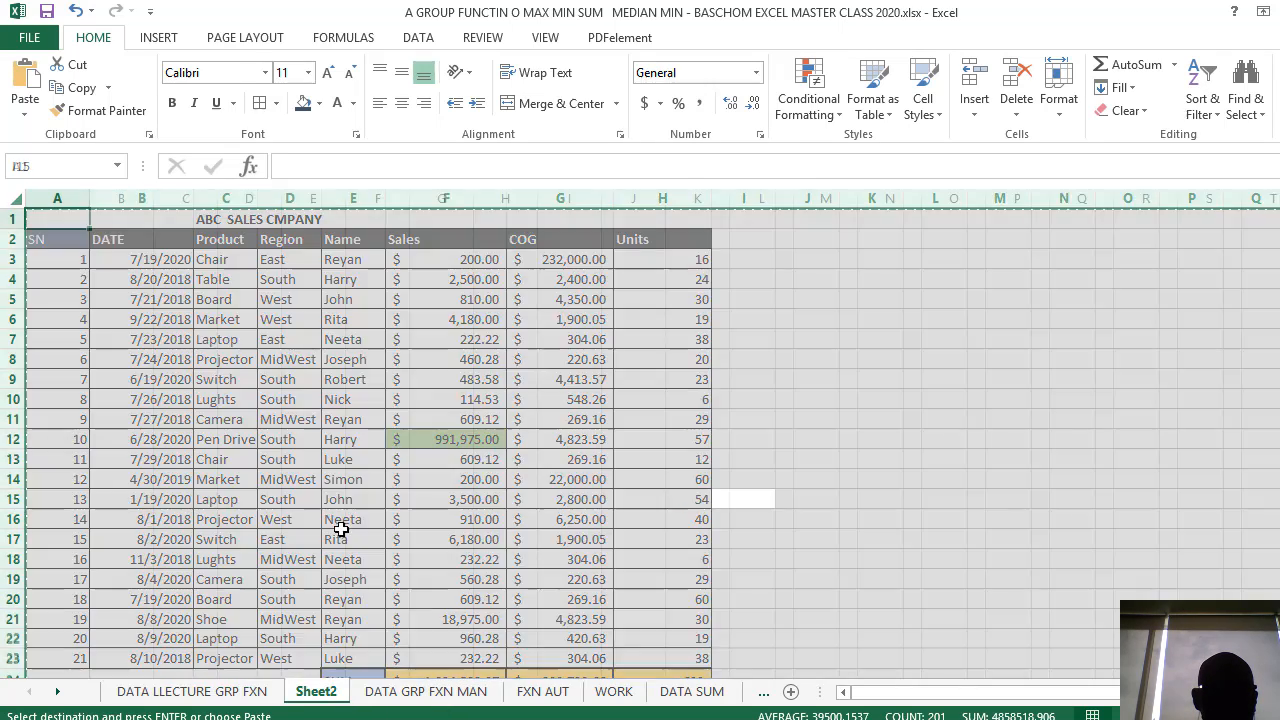
left_click(384, 486)
key("ctrl+a")
key("ctrl+v")
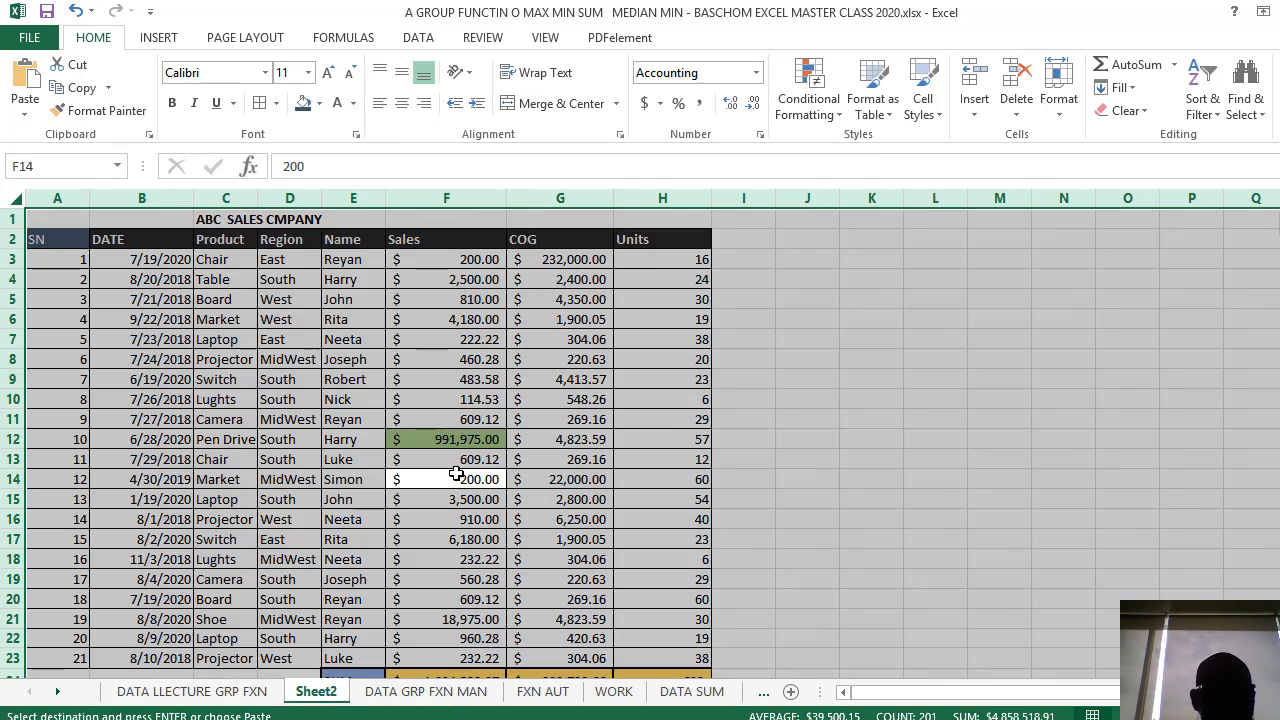
- Clear the contents of the summary results in F24:H29 on Sheet2, keeping the labels and cell formatting
scroll(470, 486, "down", 3)
left_click_drag(430, 441, 645, 550)
right_click(563, 492)
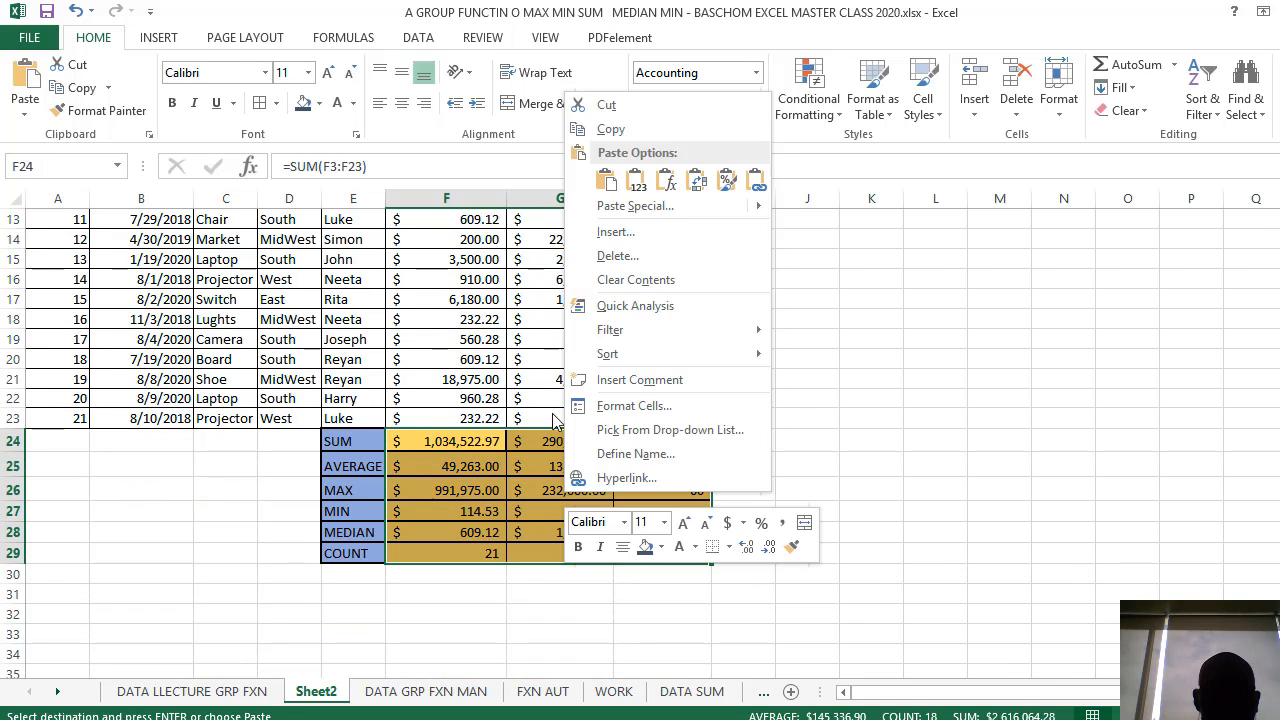
mouse_move(677, 355)
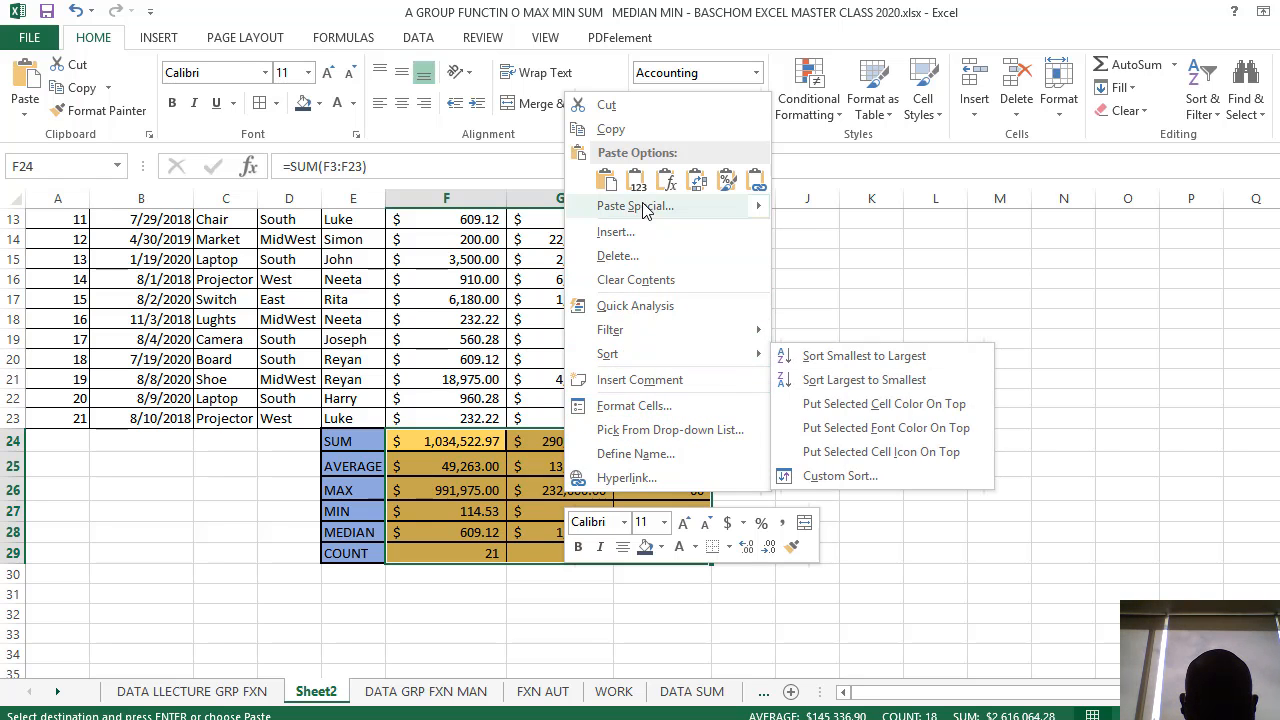
left_click(636, 280)
left_click(529, 509)
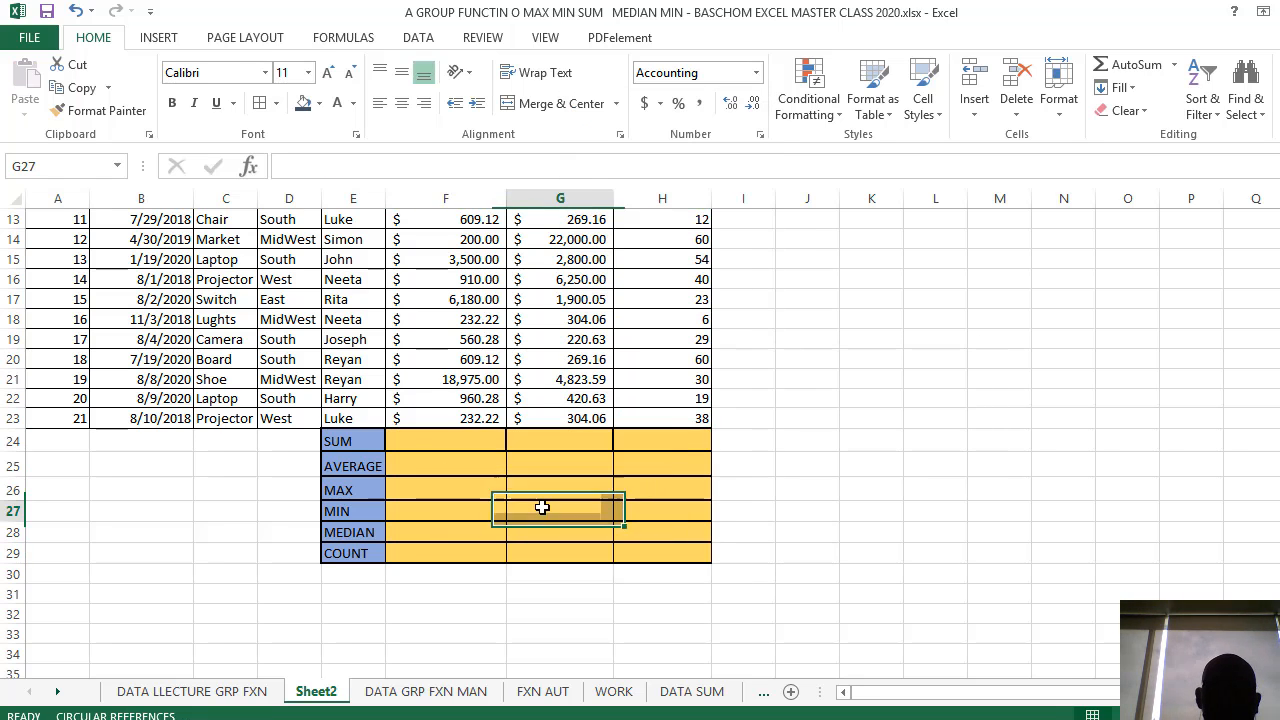
- Insert the automatic Sum function in F24 to total the Sales values, =SUM(F3:F23)
scroll(535, 506, "up", 4)
scroll(534, 490, "down", 3)
scroll(534, 490, "up", 3)
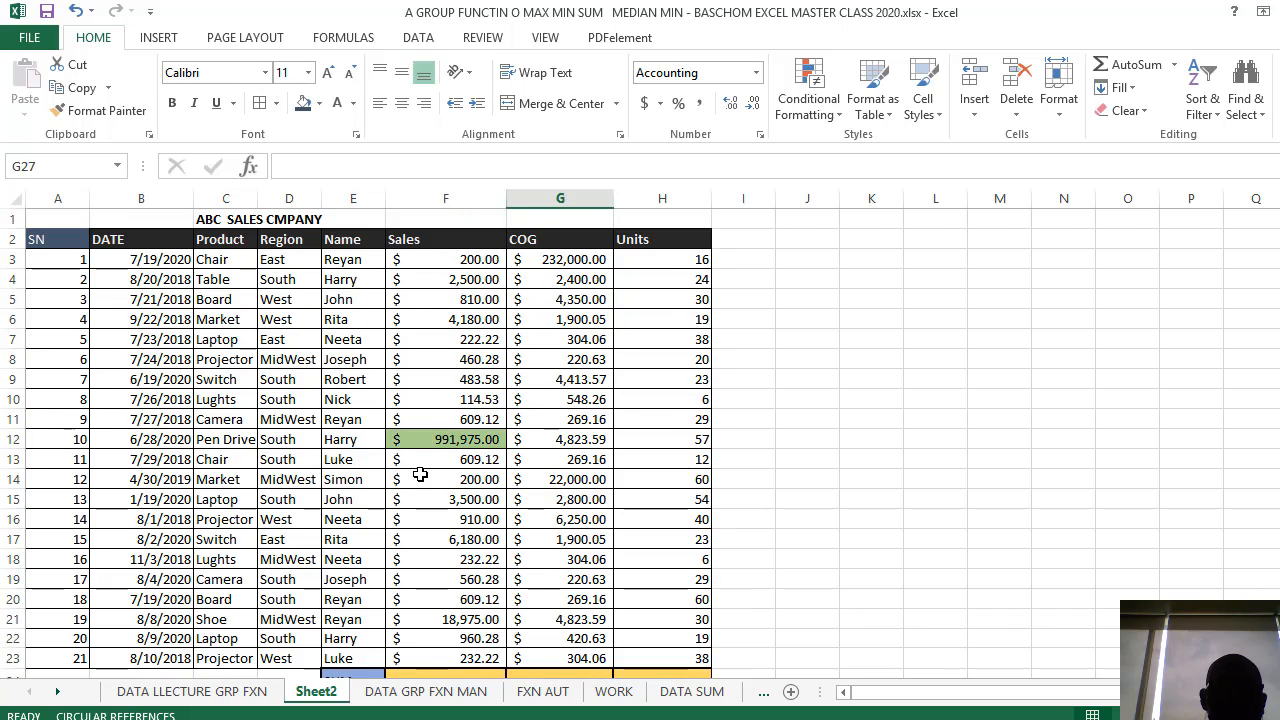
scroll(421, 474, "down", 4)
scroll(421, 474, "down", 1)
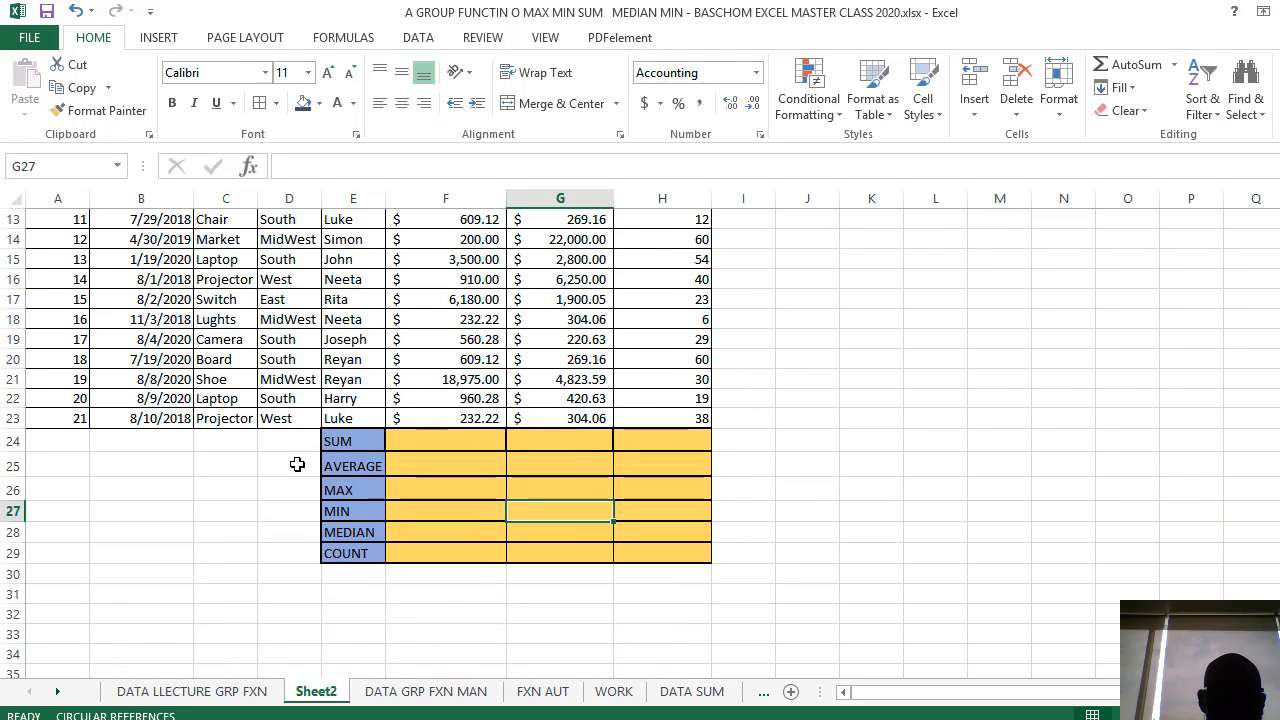
left_click(422, 447)
scroll(529, 440, "up", 4)
scroll(536, 420, "down", 4)
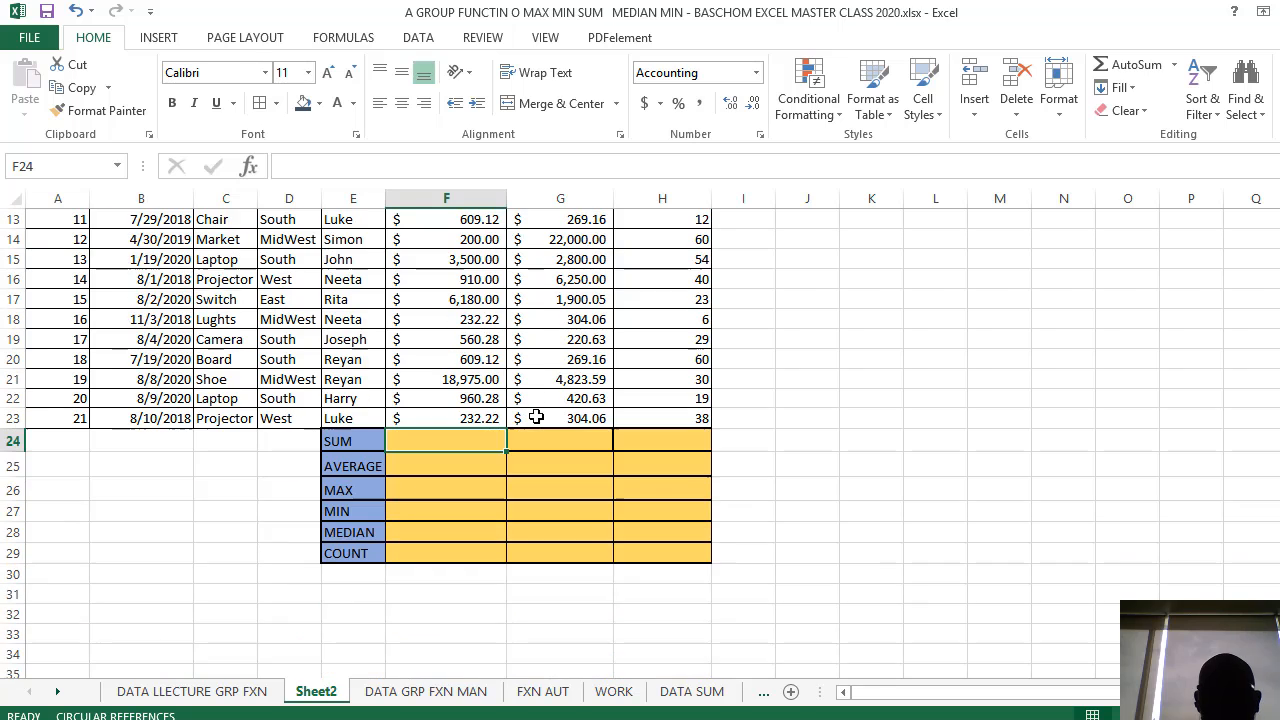
scroll(536, 417, "up", 4)
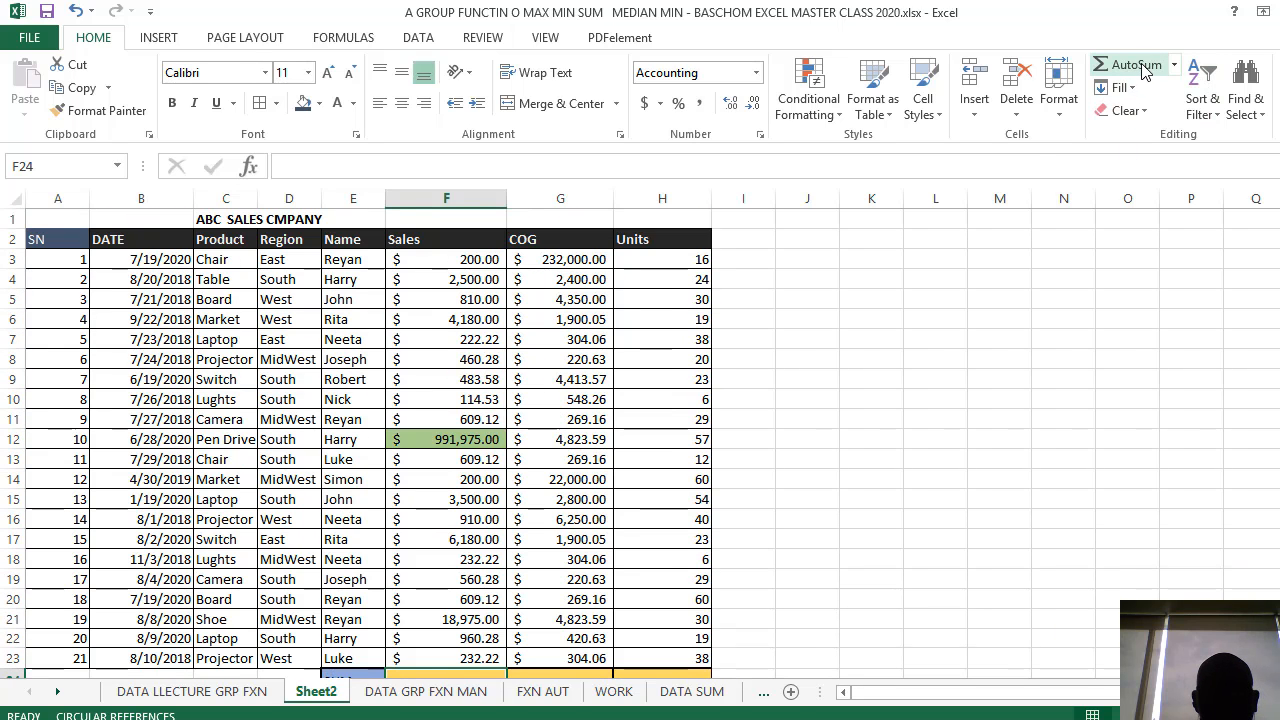
scroll(770, 358, "down", 3)
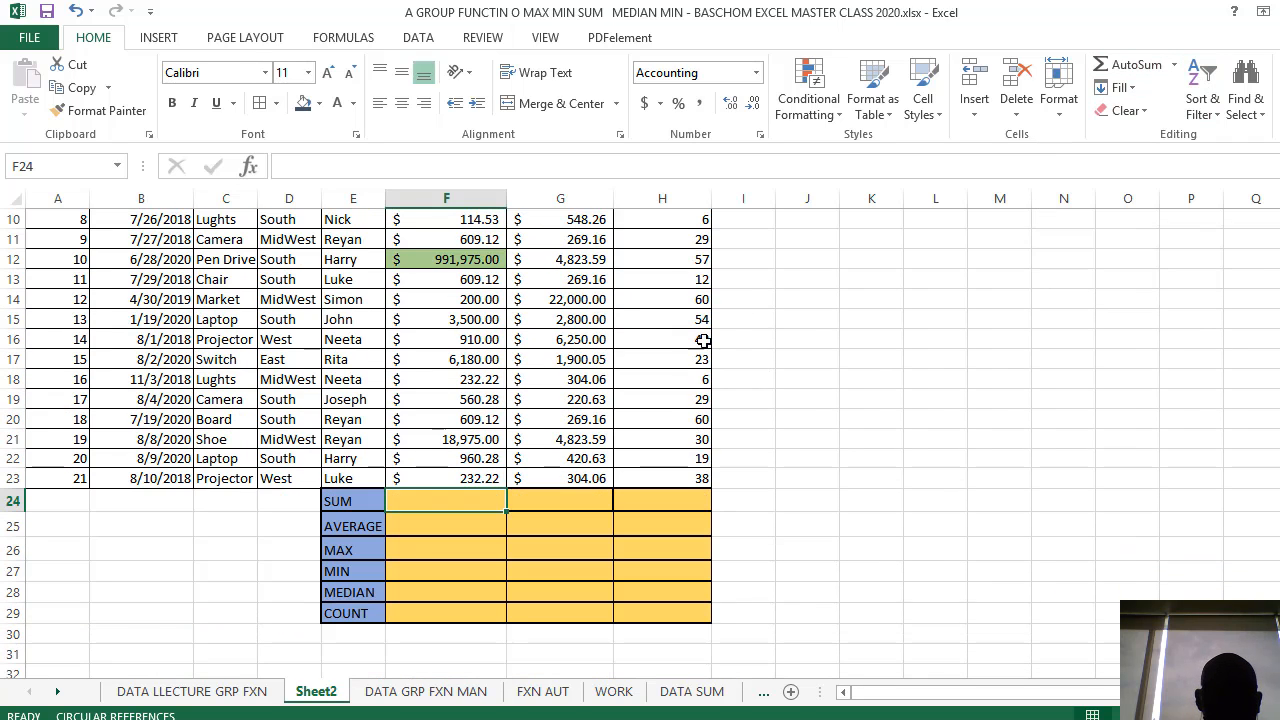
left_click(1174, 64)
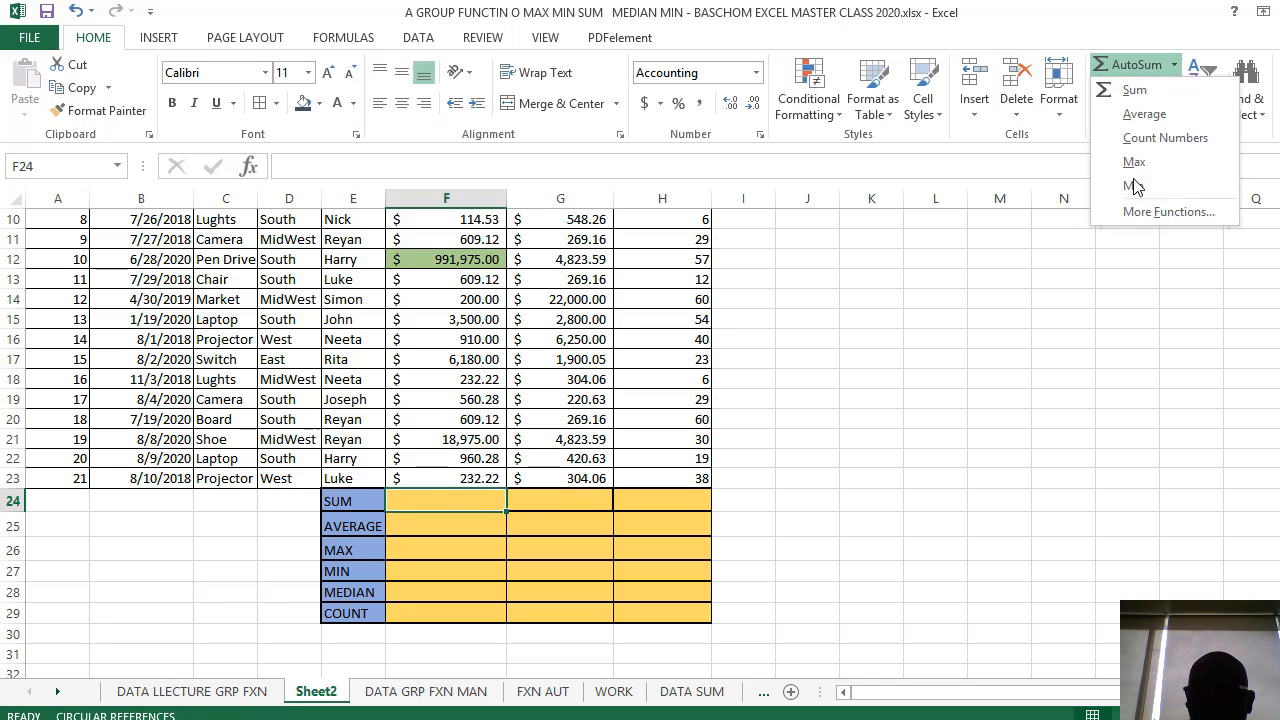
left_click(1130, 90)
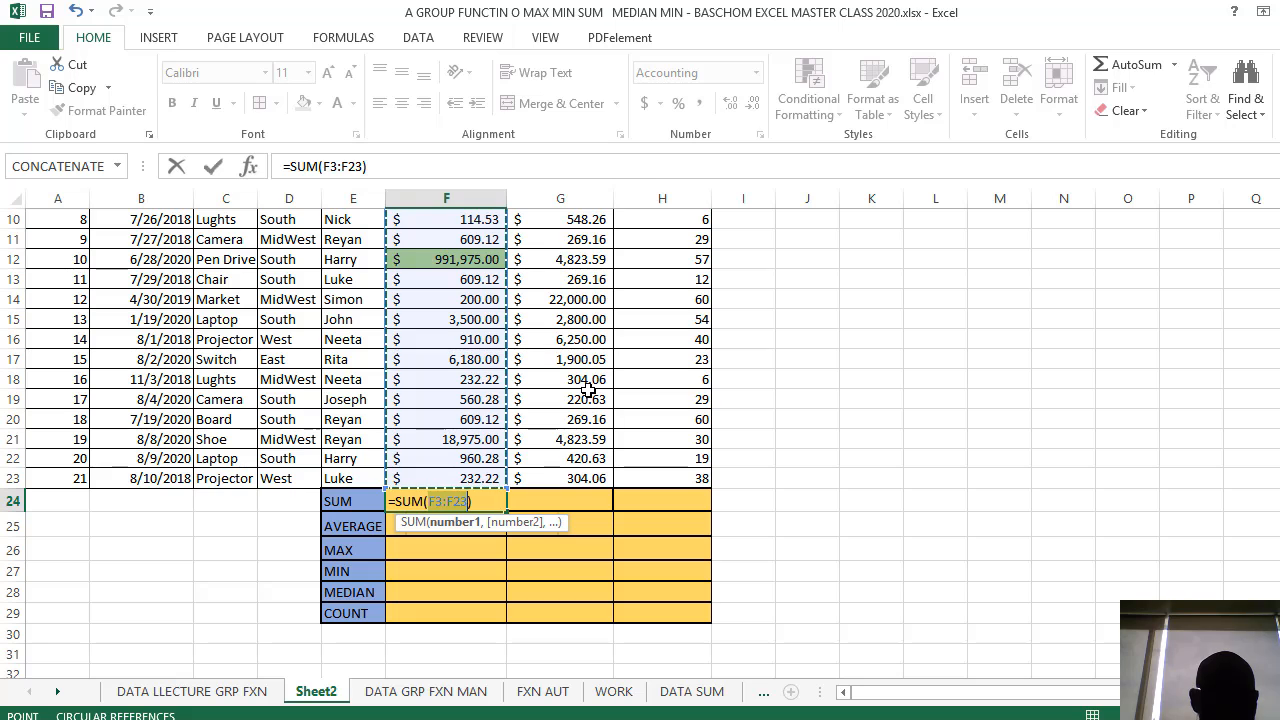
key("Return")
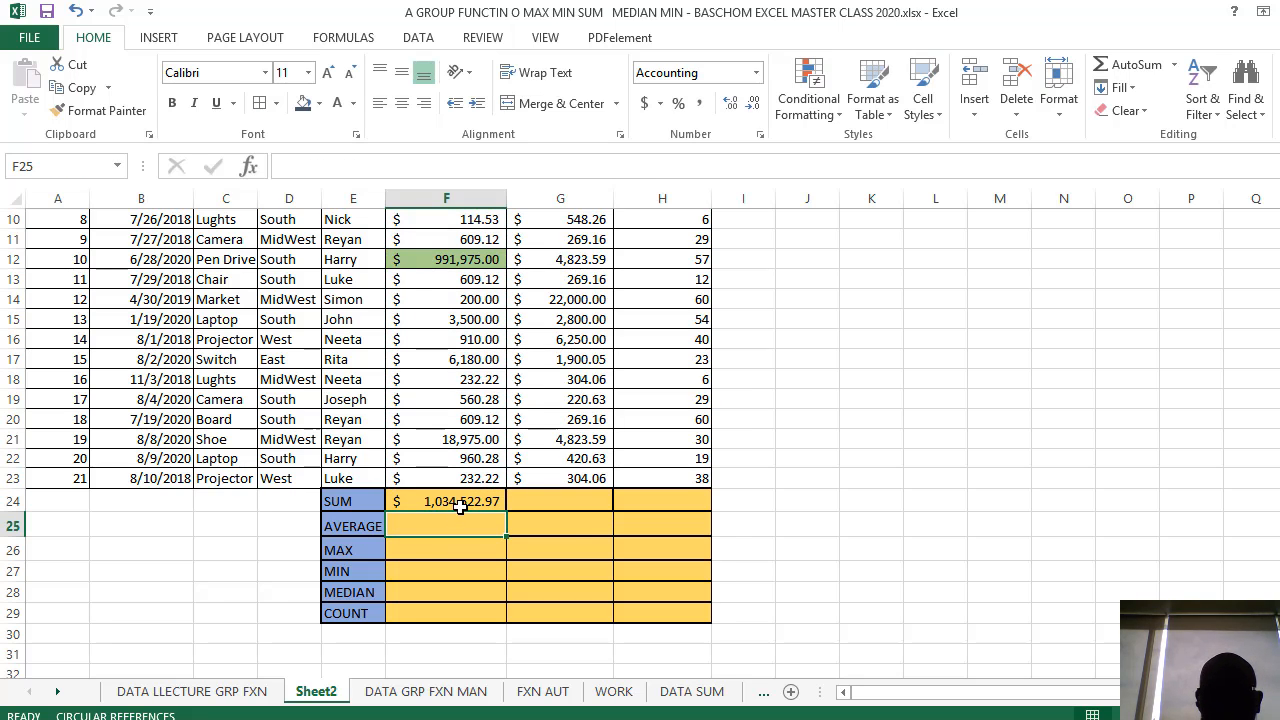
left_click(459, 505)
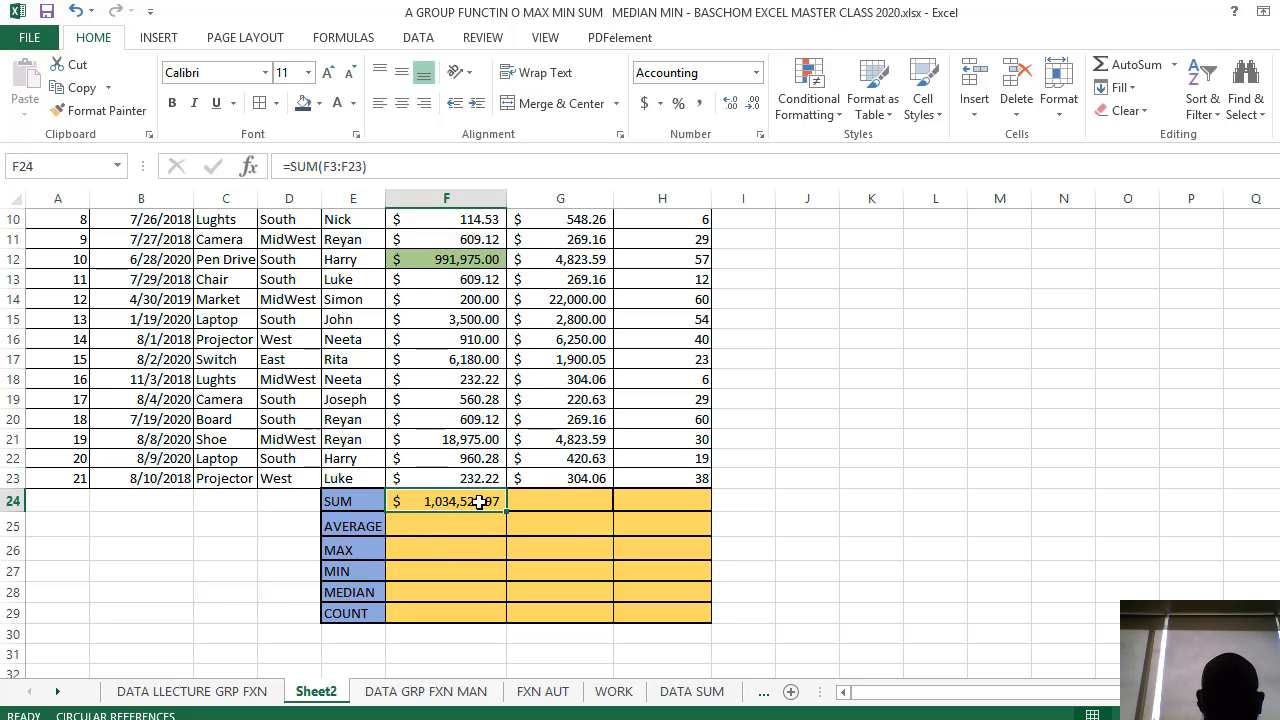
- Rename Sheet2 as AUTO FUCTIONS
left_click(183, 695)
left_click(317, 690)
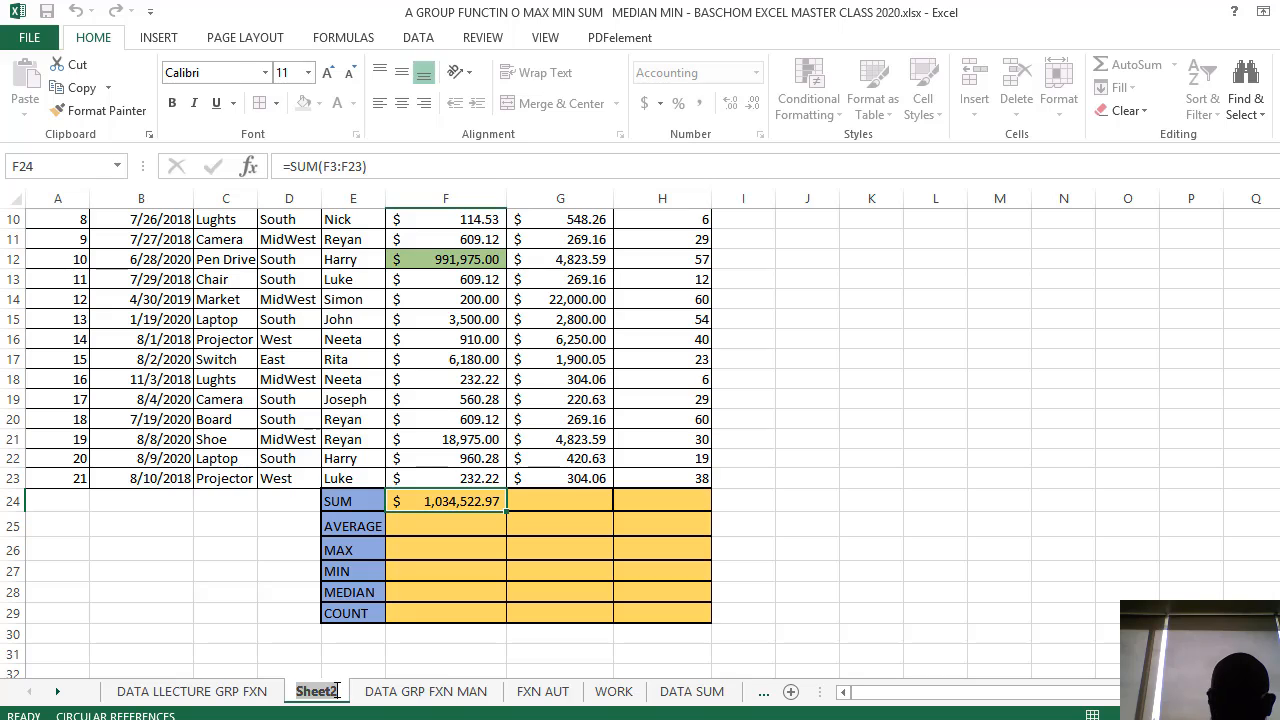
key("BackSpace")
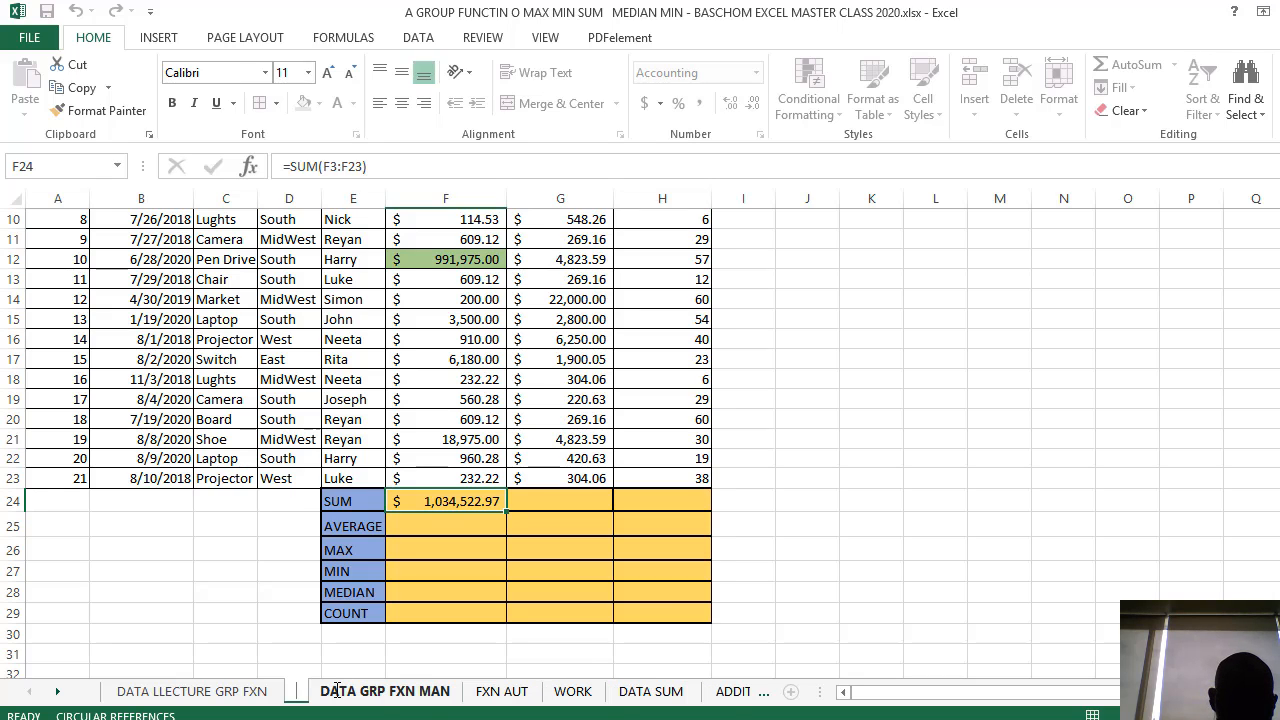
type("AUTO")
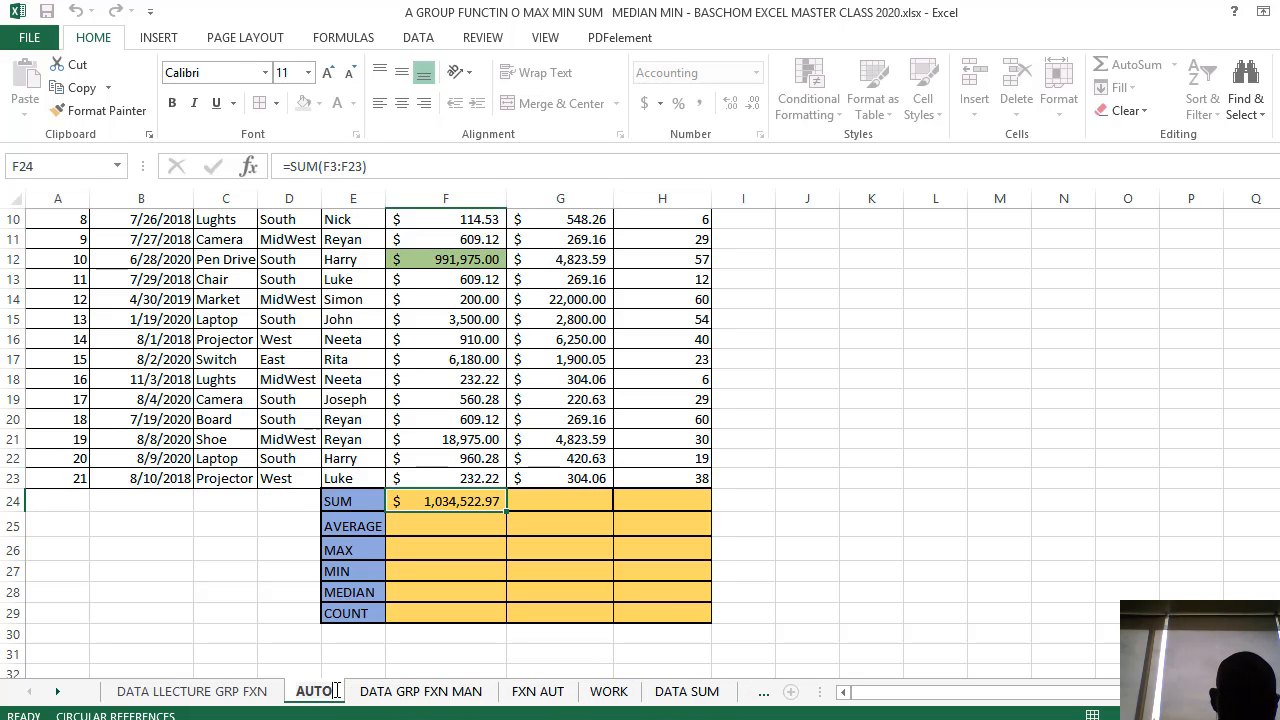
type(" FUCTIONS")
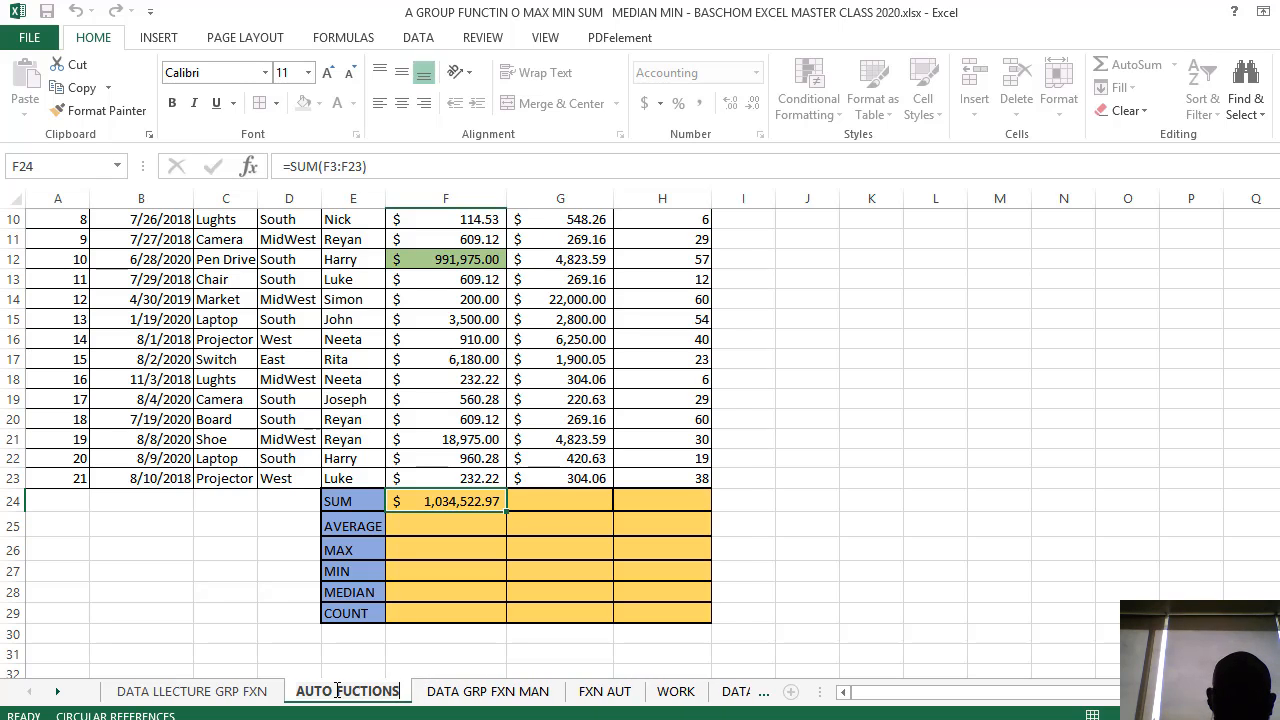
key("Return")
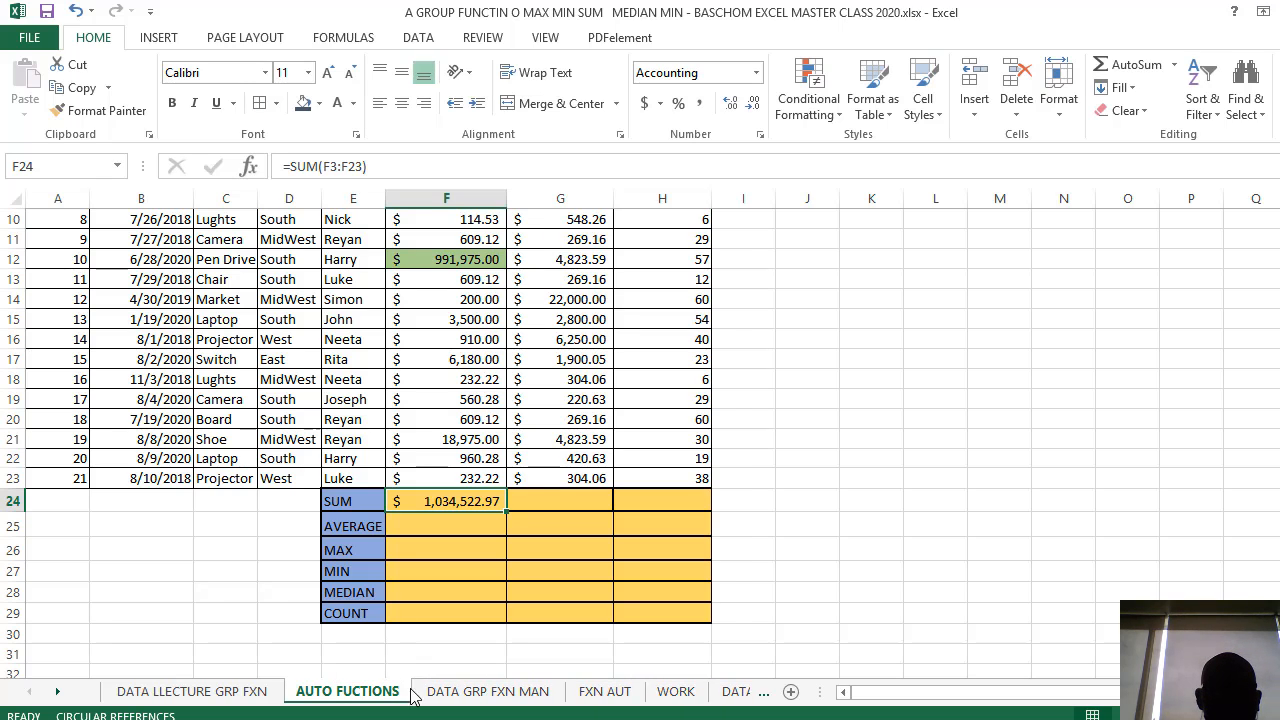
- Move the AVERAGE row from row 25 to above the SUM row, so it occupies row 24
left_click(340, 528)
left_click(8, 528)
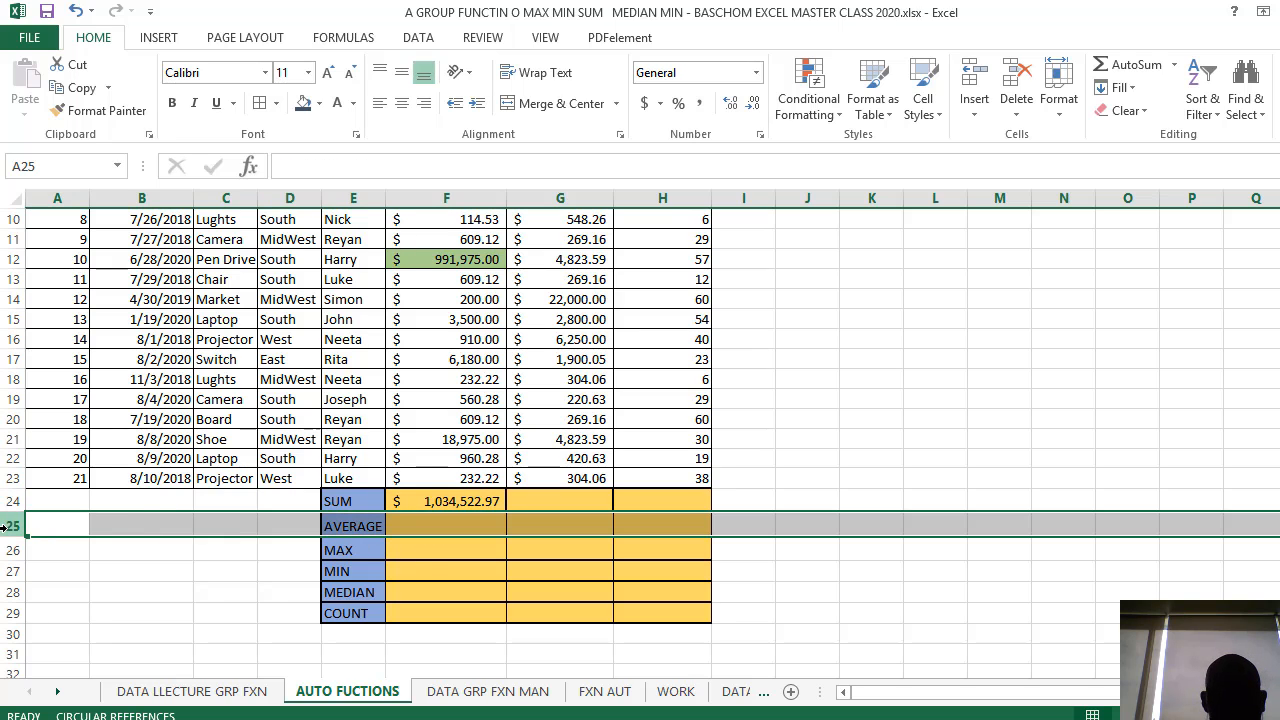
right_click(5, 527)
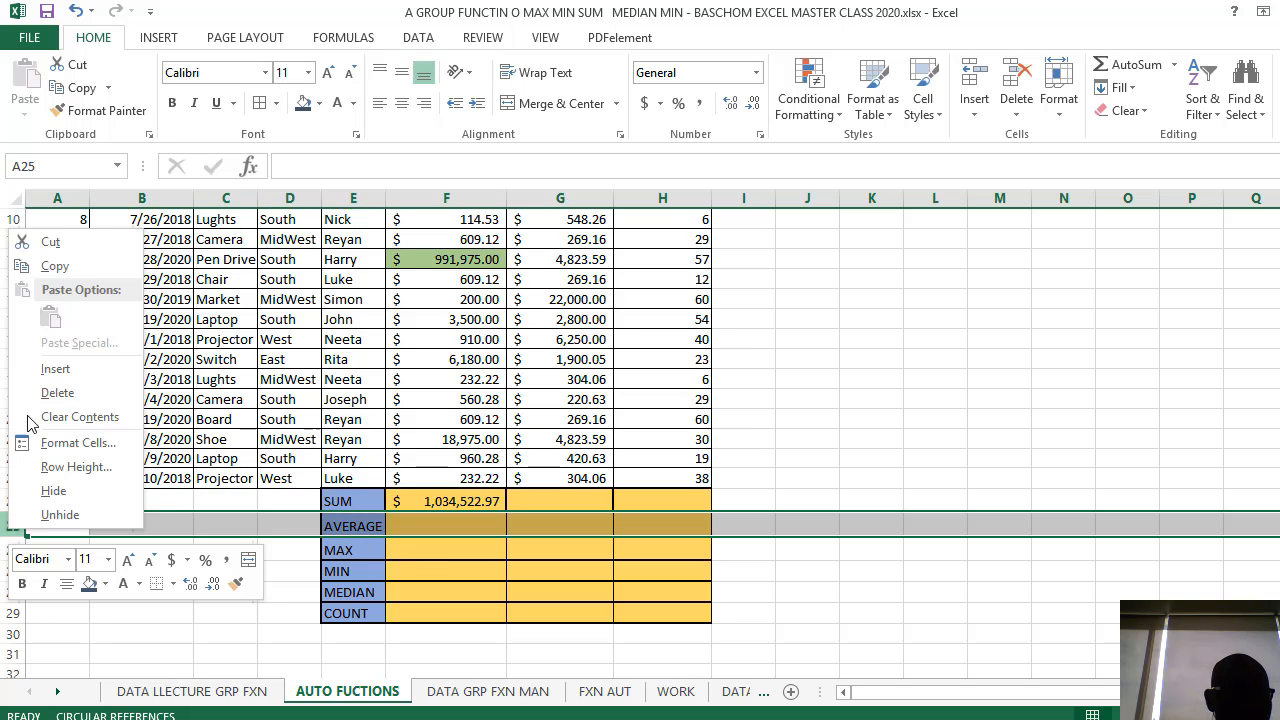
left_click(70, 262)
left_click(7, 501)
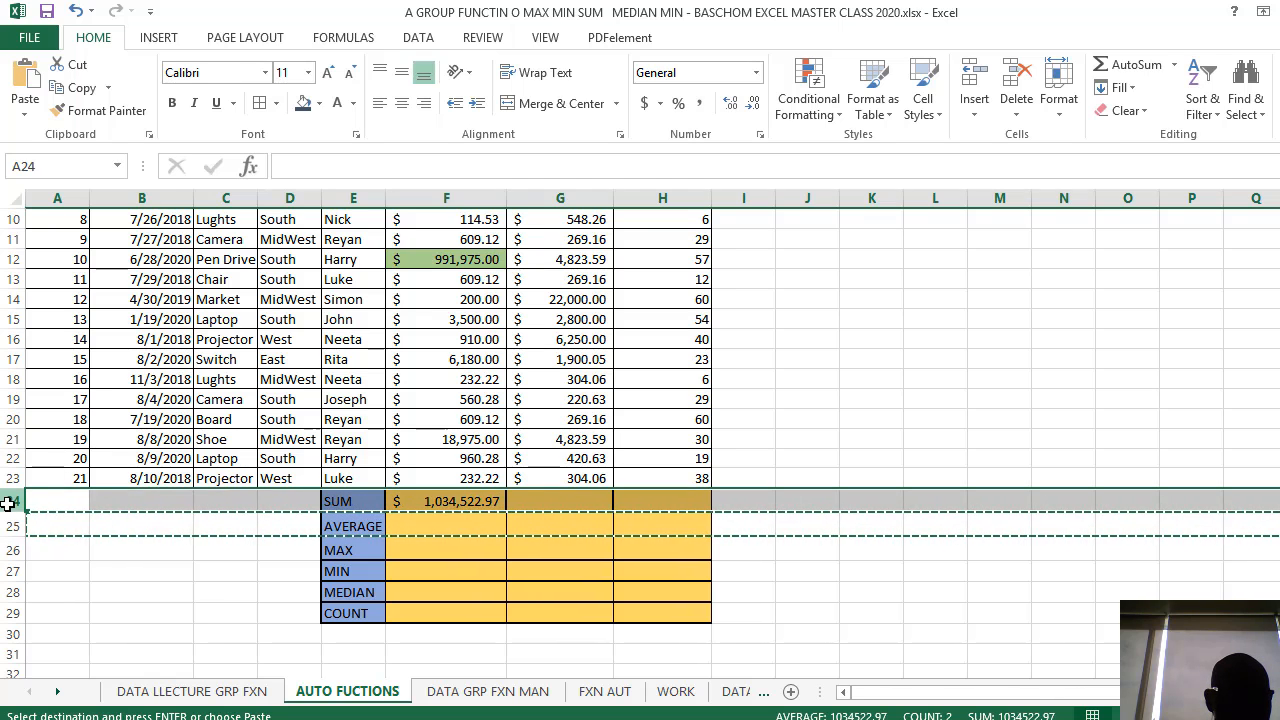
right_click(7, 501)
left_click(99, 345)
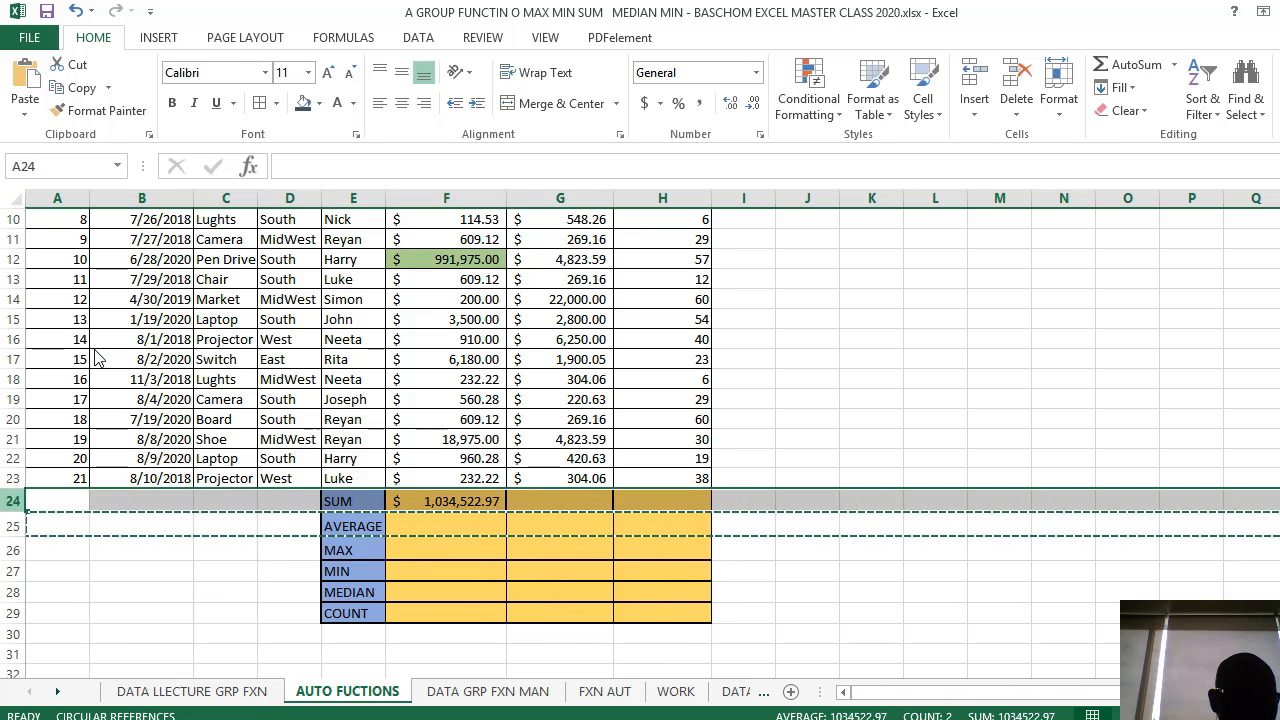
- Insert the automatic Average function in F24 for the Sales values, =AVERAGE(F3:F23)
left_click(443, 503)
scroll(479, 496, "up", 1)
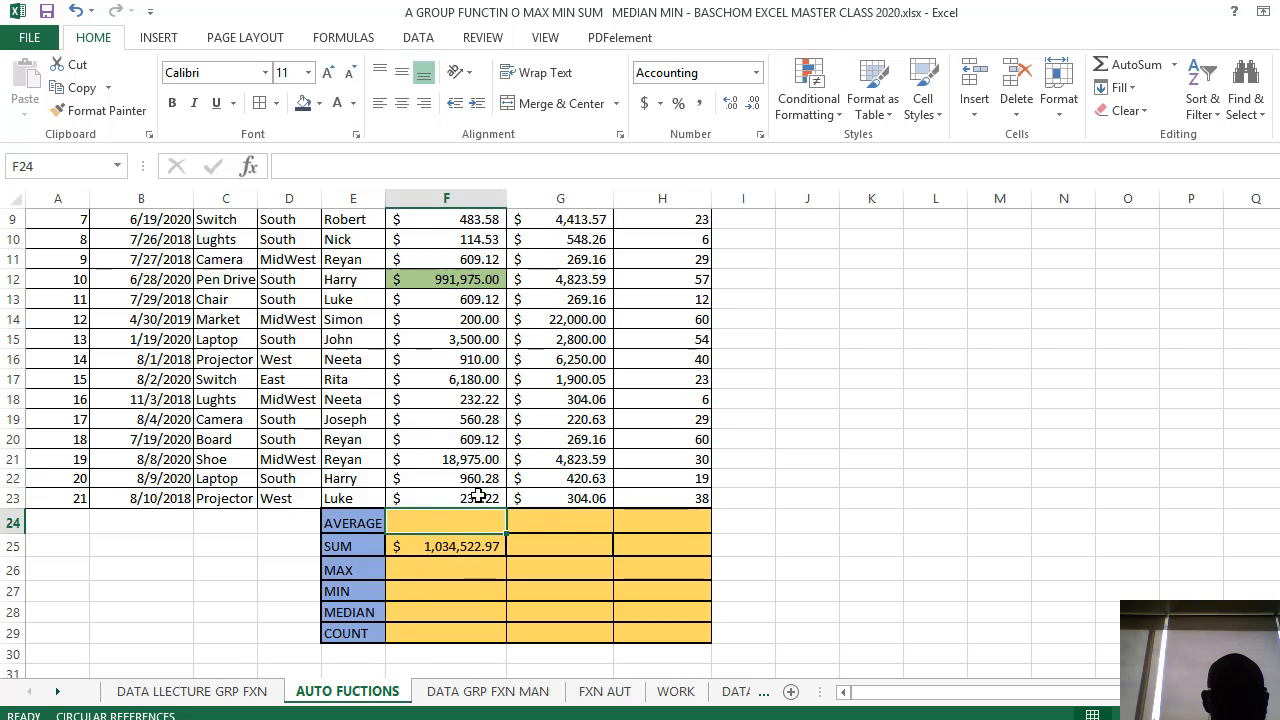
scroll(479, 496, "up", 3)
scroll(471, 490, "down", 3)
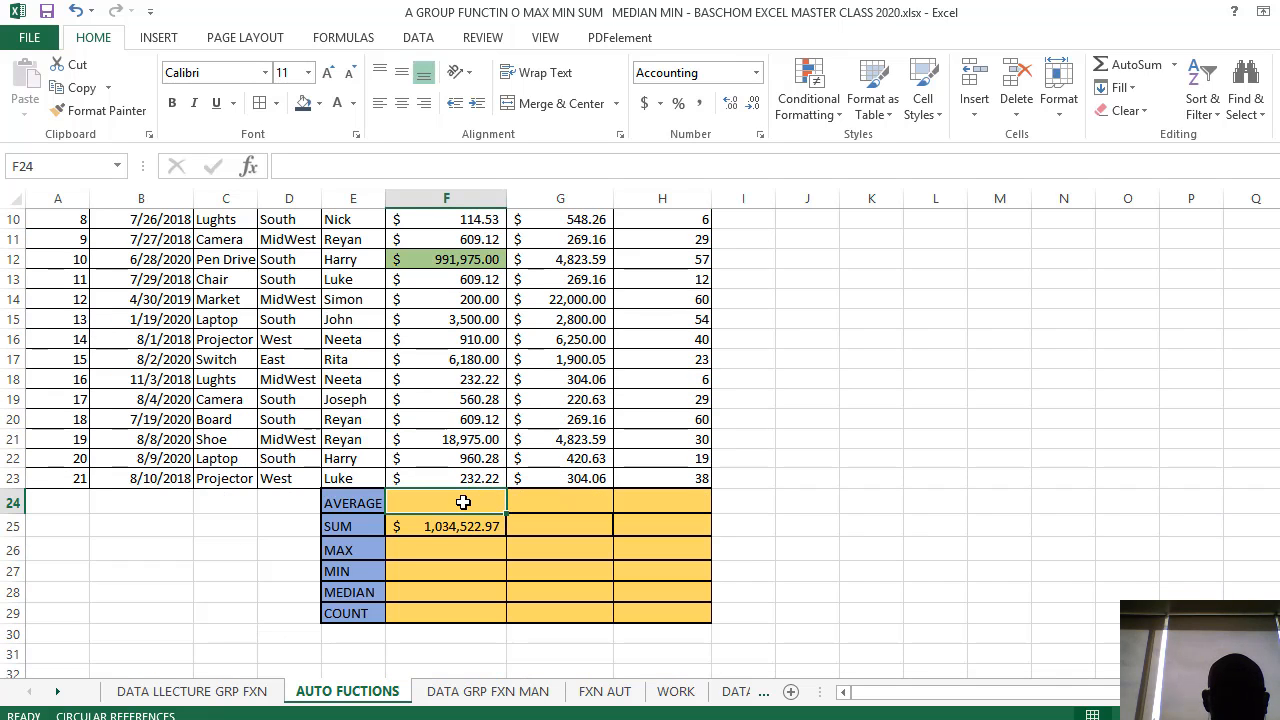
type("=")
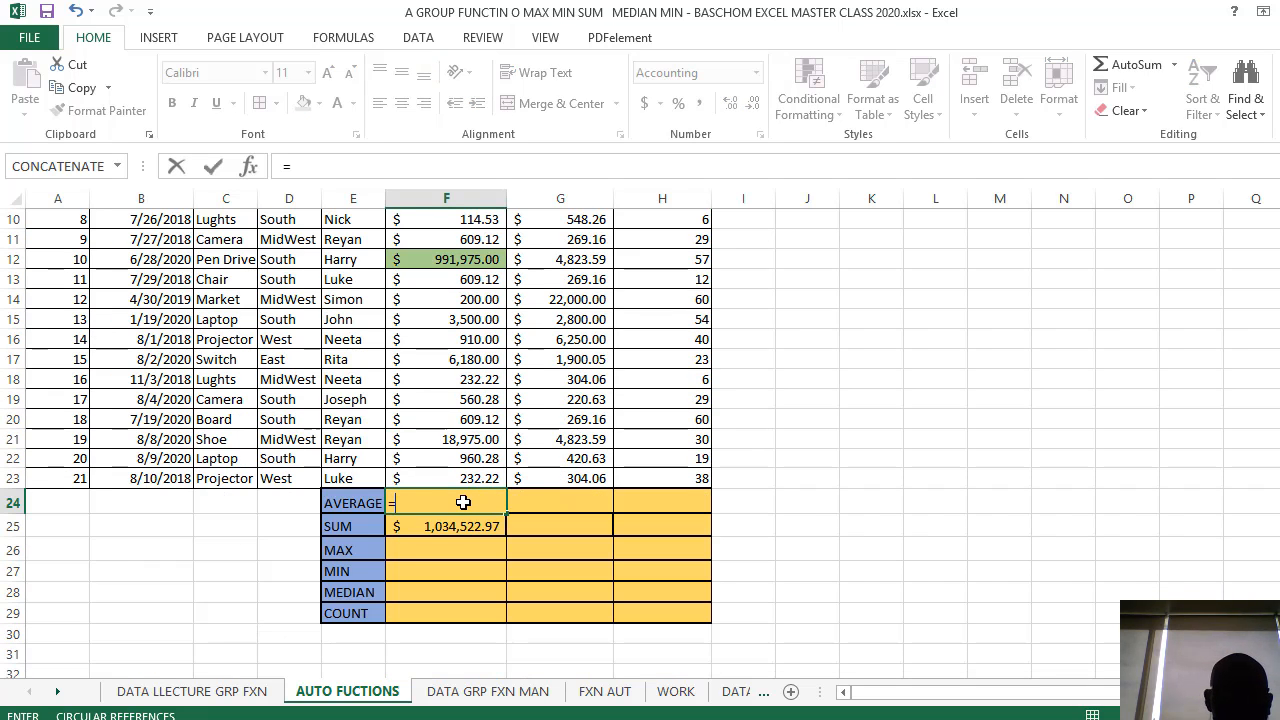
left_click(1175, 66)
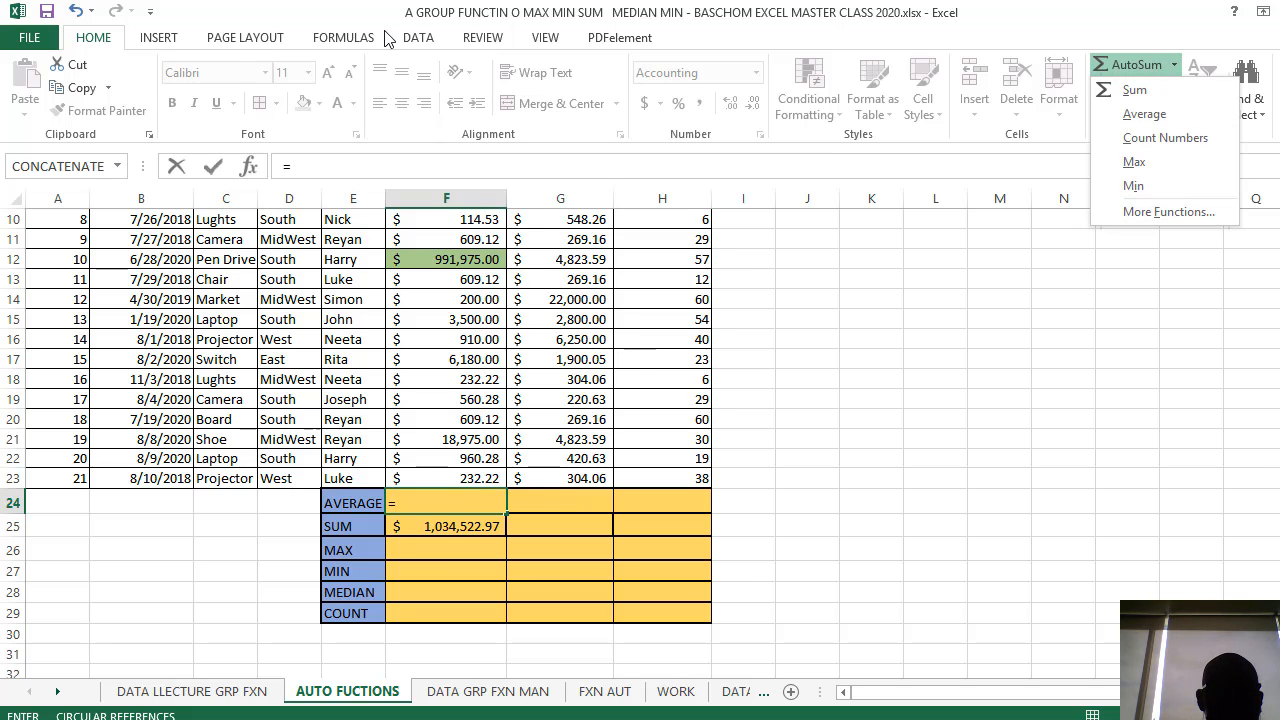
left_click(350, 37)
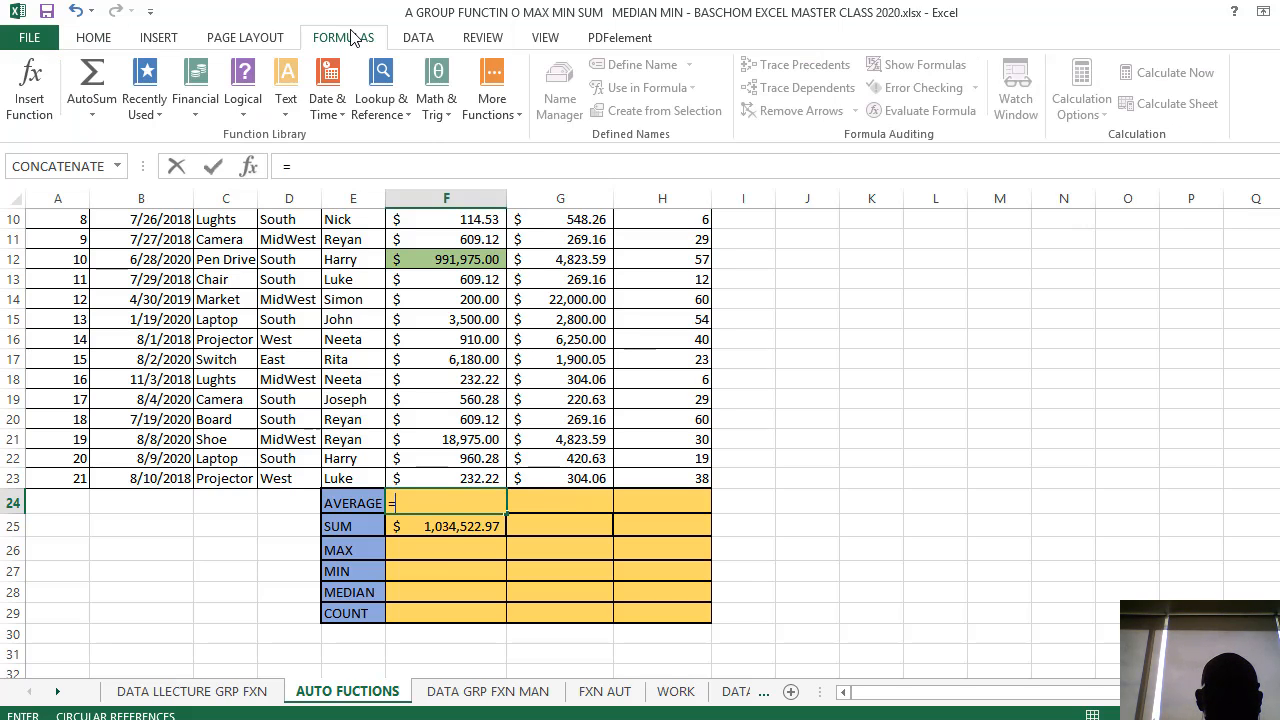
left_click(93, 117)
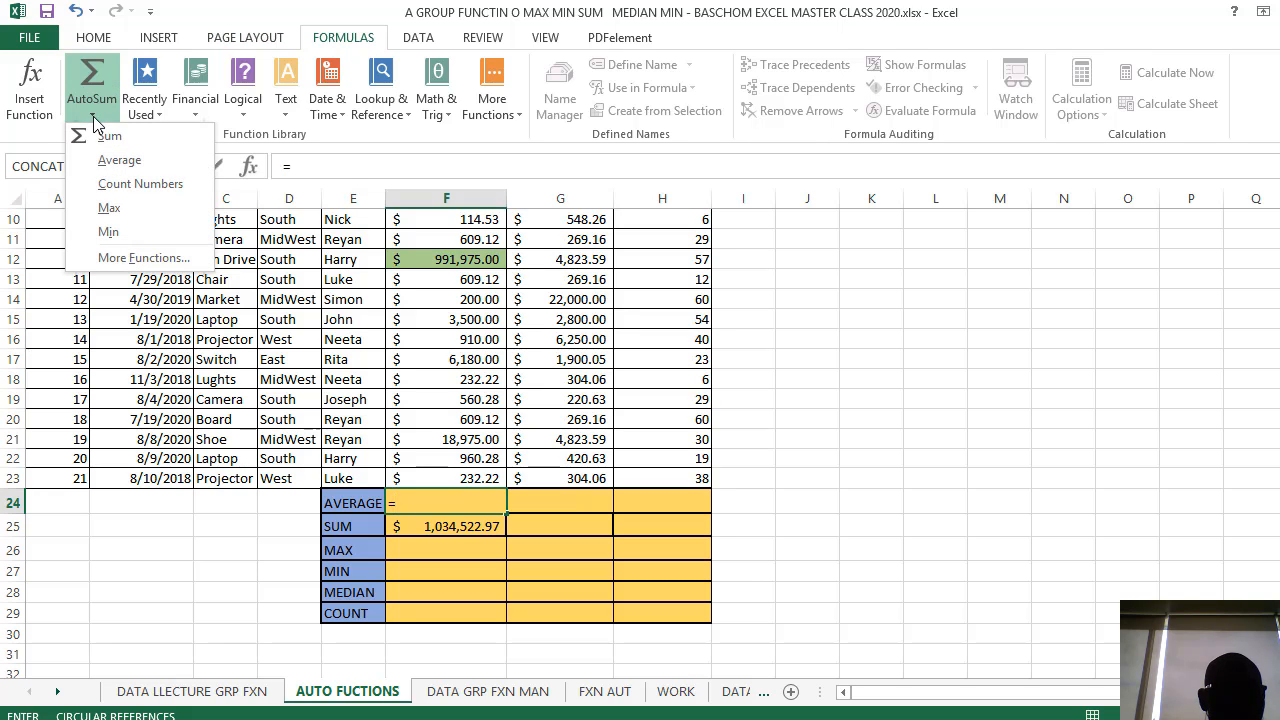
left_click(145, 163)
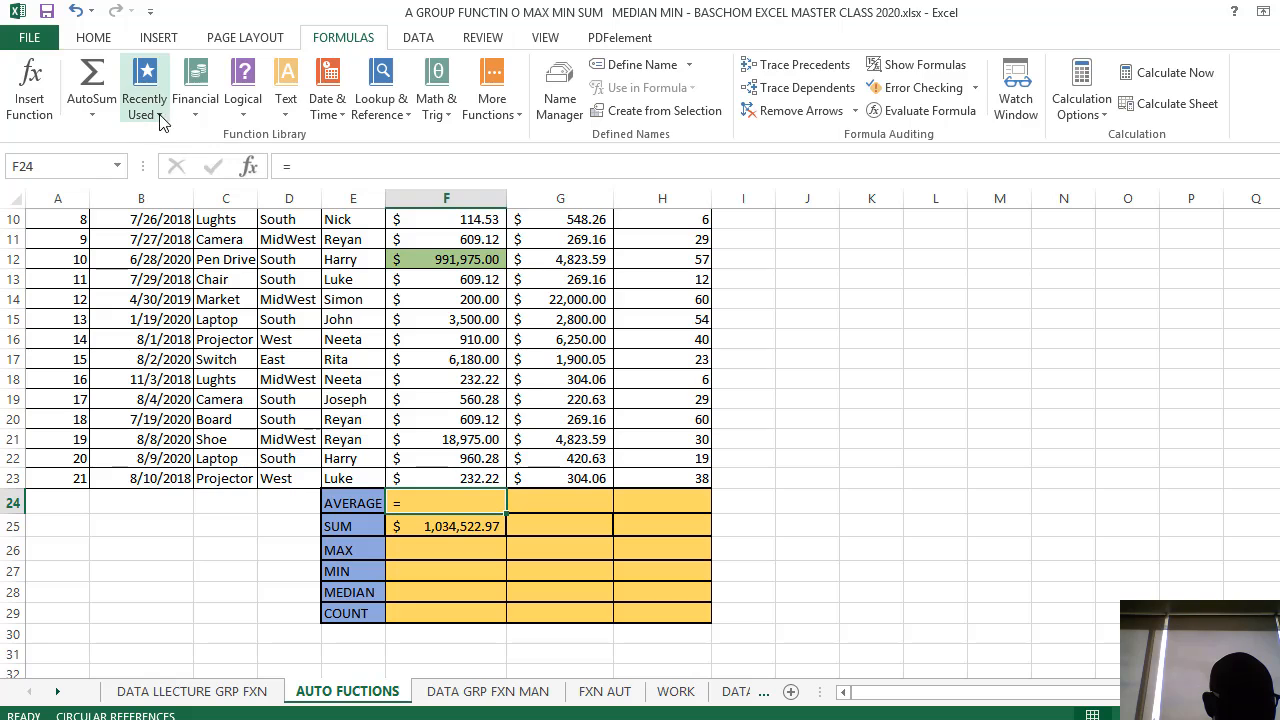
left_click(92, 116)
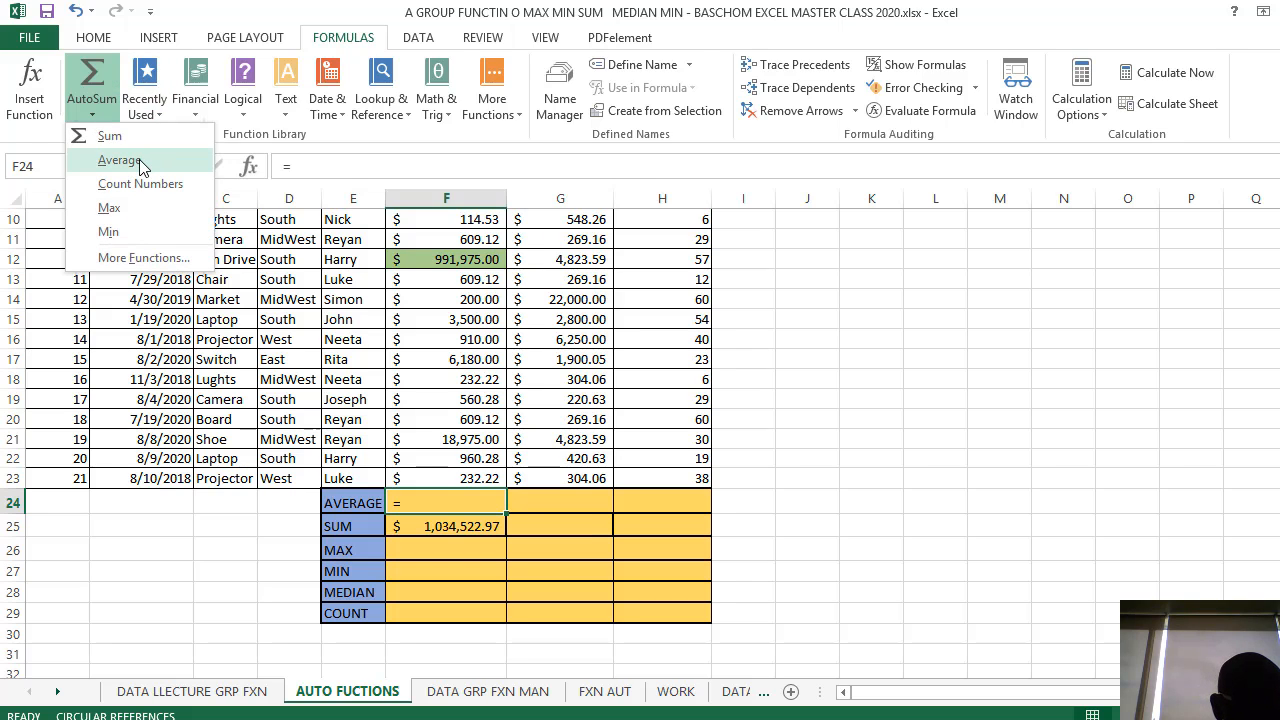
left_click(119, 160)
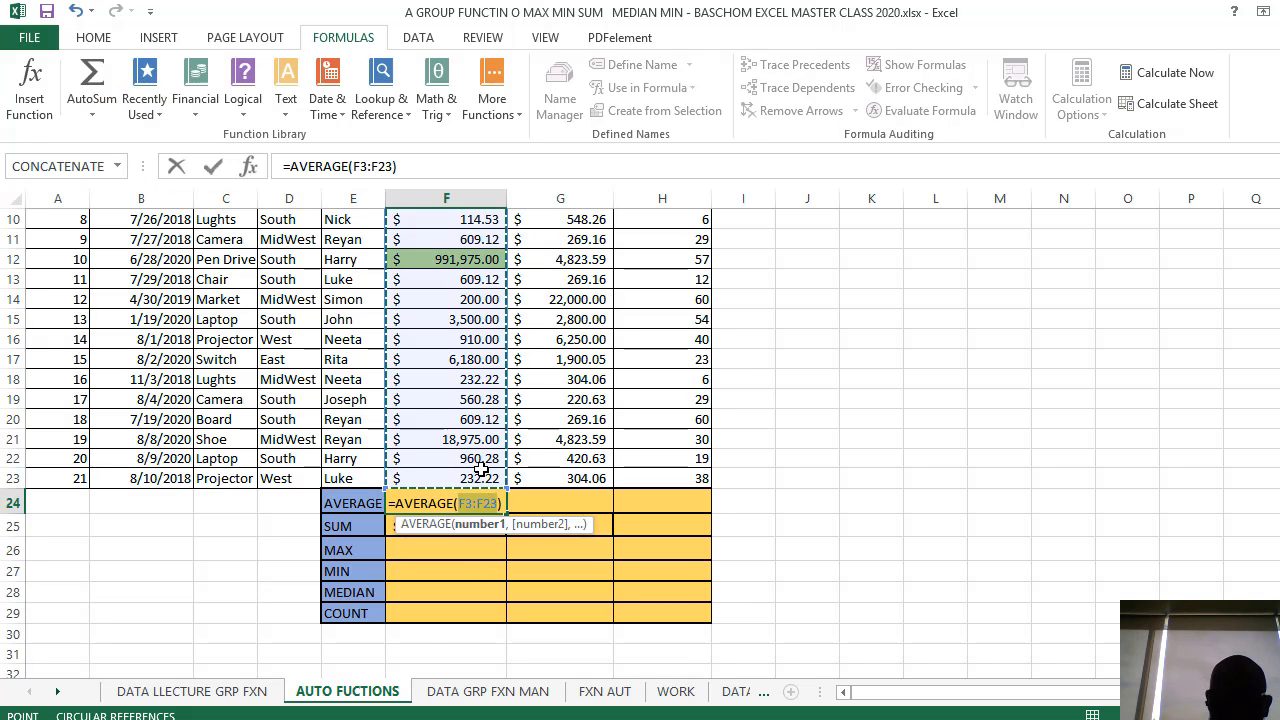
key("Return")
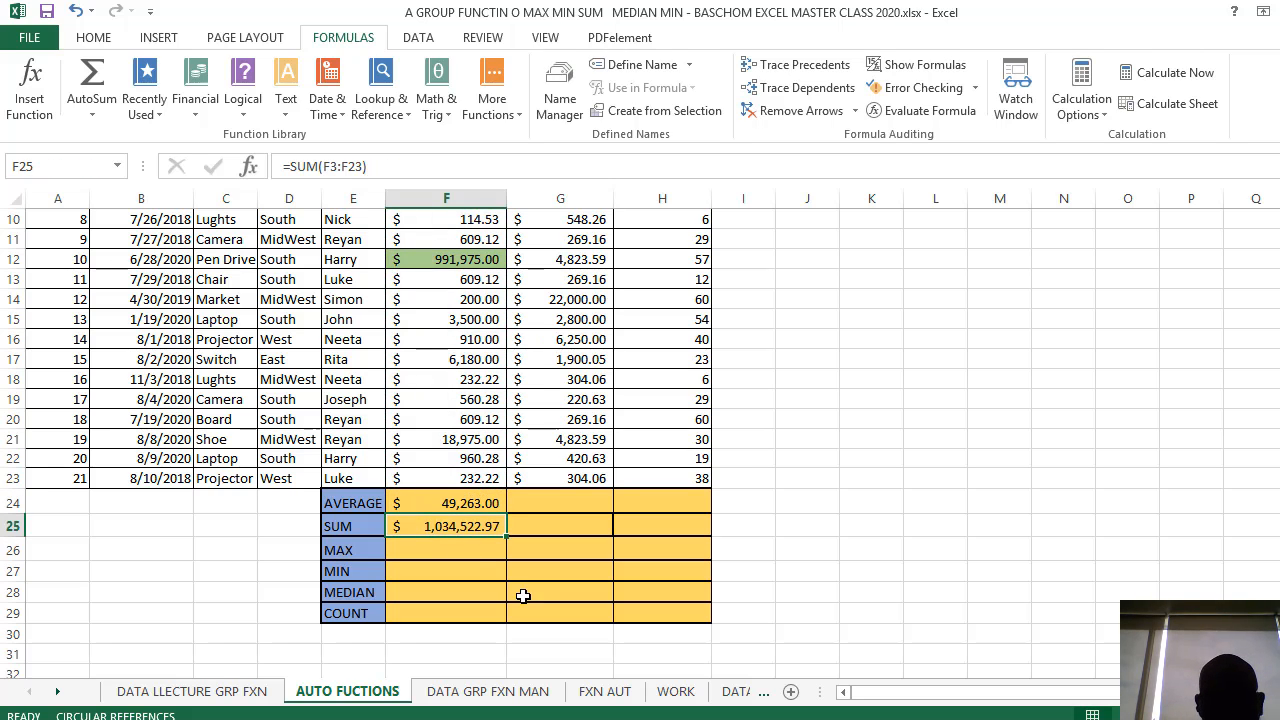
- Compare the Sales SUM and AVERAGE results on DATA LLECTURE GRP FXN with those on AUTO FUCTIONS
left_click(245, 692)
scroll(300, 600, "down", 4)
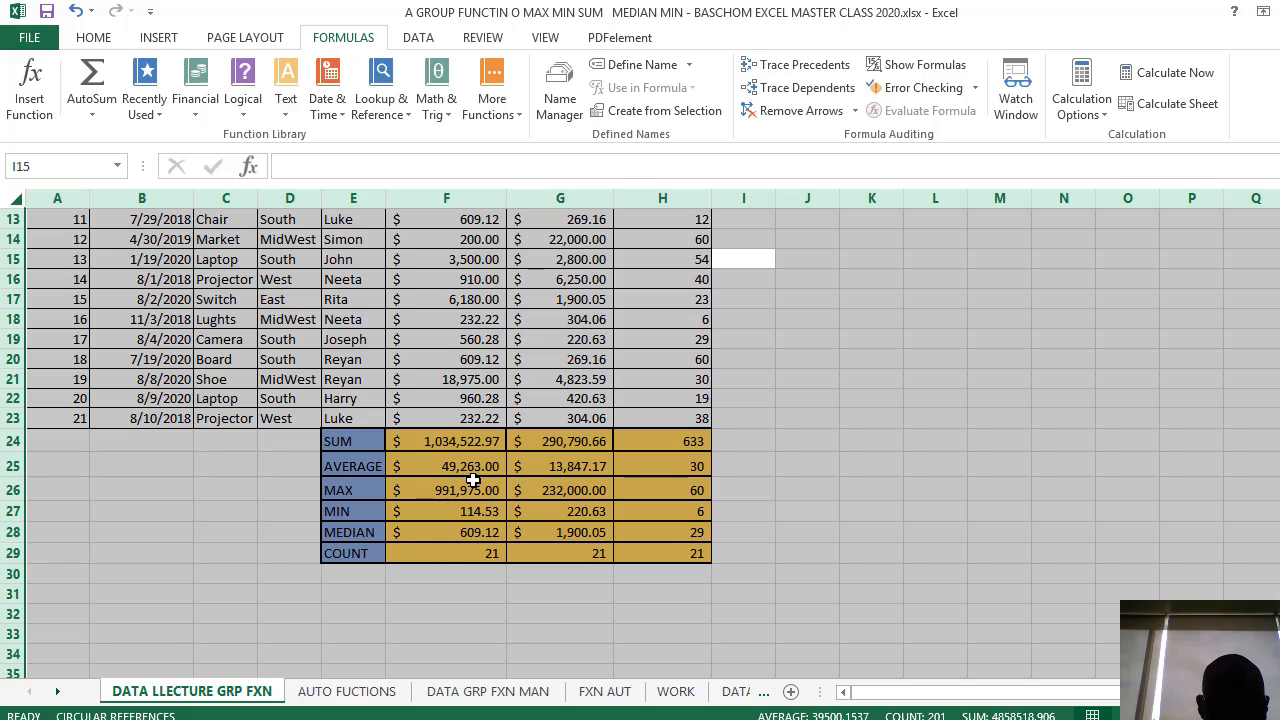
left_click(468, 442)
left_click(458, 472)
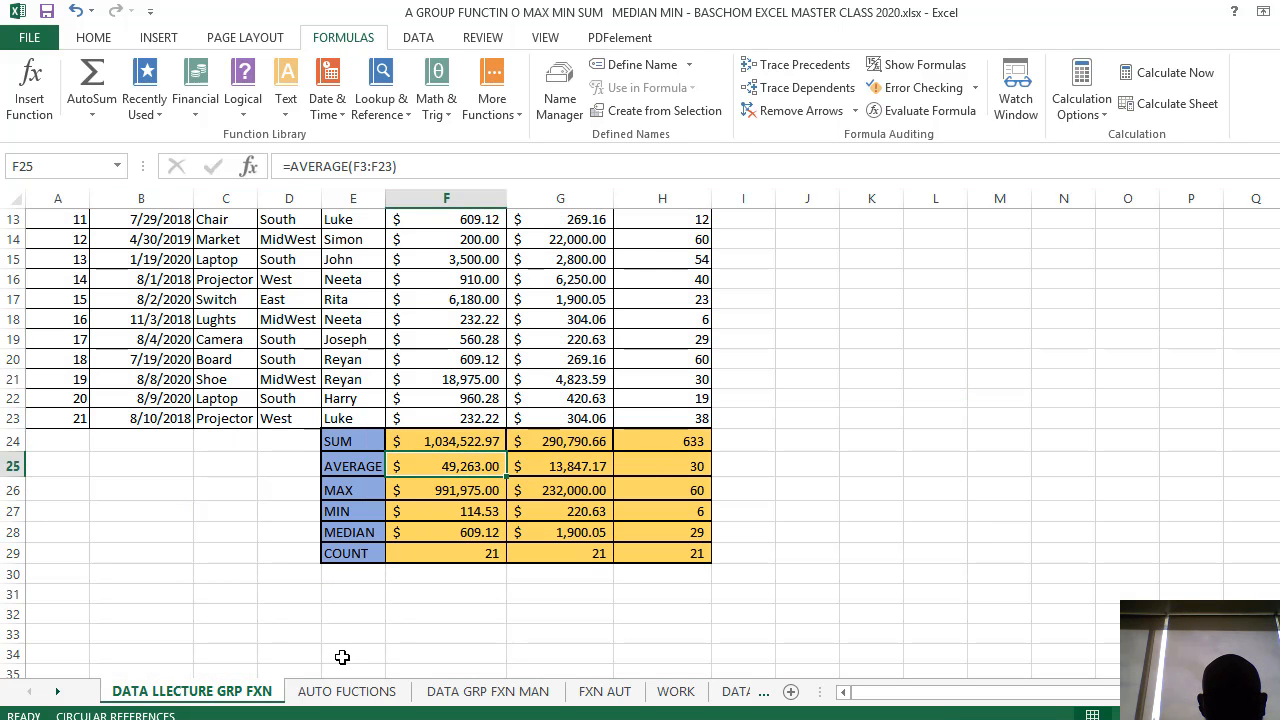
left_click(346, 691)
left_click(458, 501)
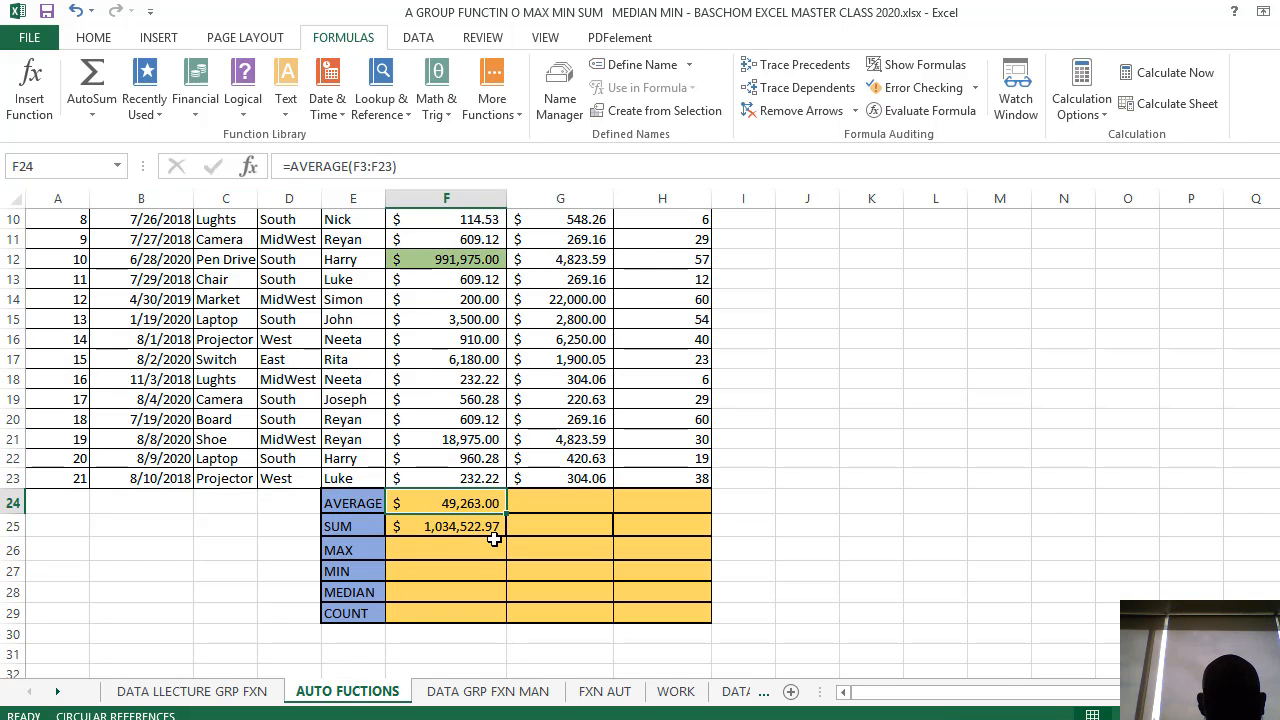
left_click(488, 526)
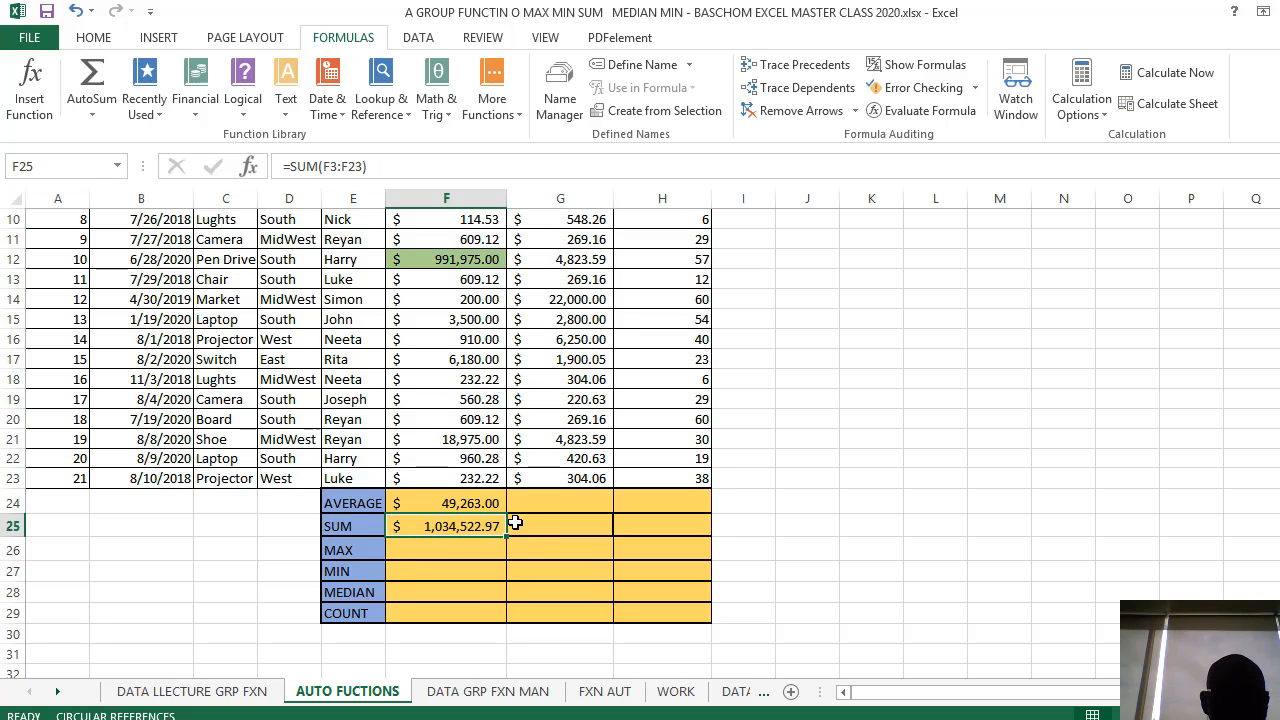
- Fill the SUM formula in F25 and the AVERAGE formula in F24 across the COG and Units columns to column H
left_click_drag(508, 536, 682, 532)
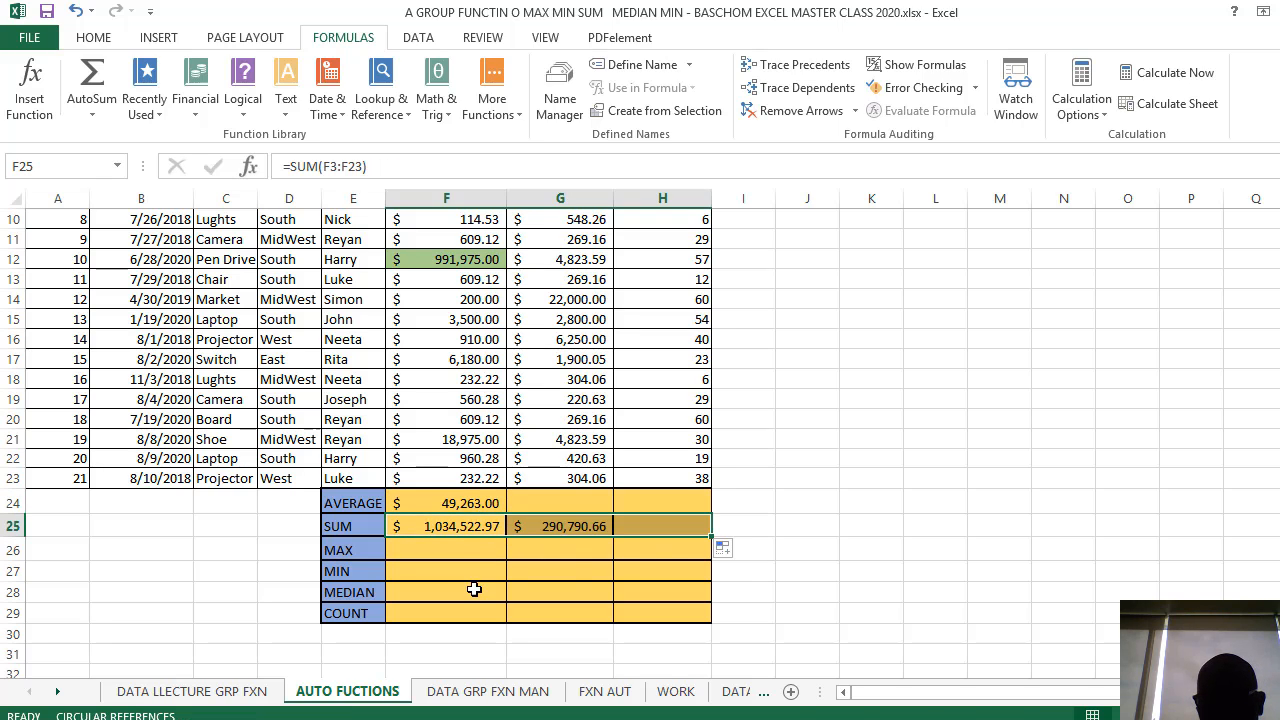
left_click(452, 506)
left_click_drag(508, 512, 680, 522)
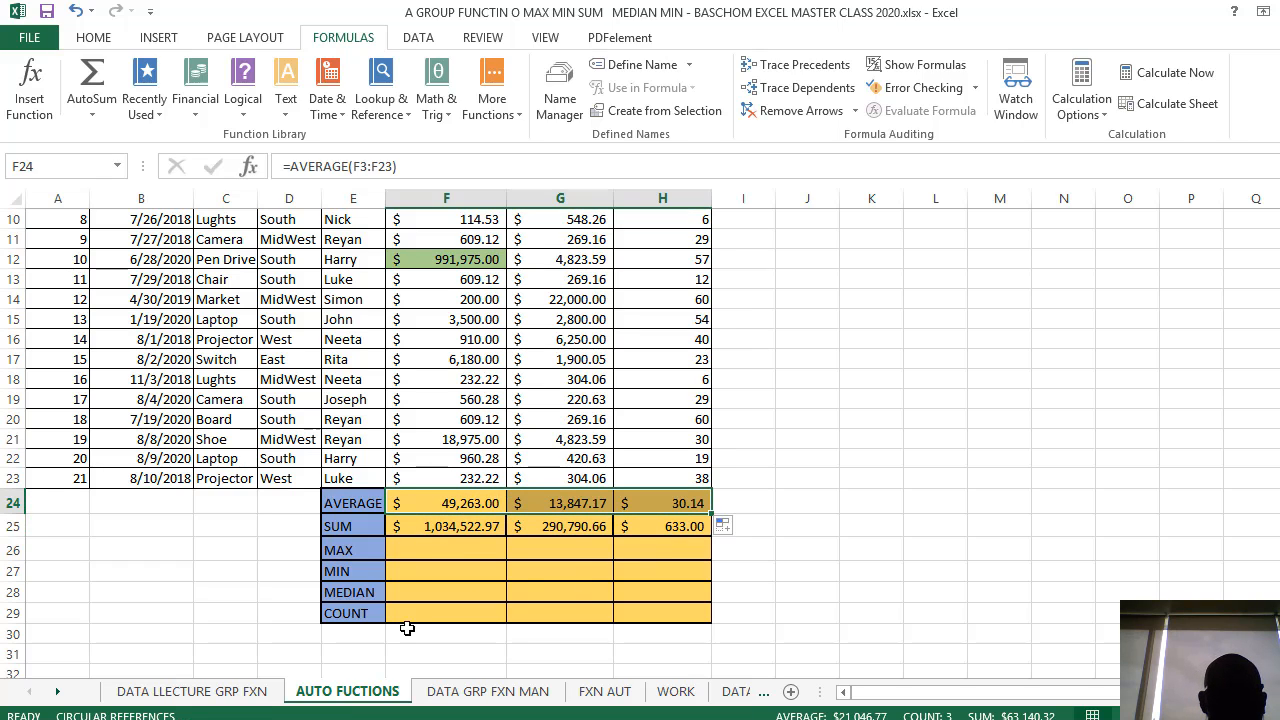
left_click(342, 556)
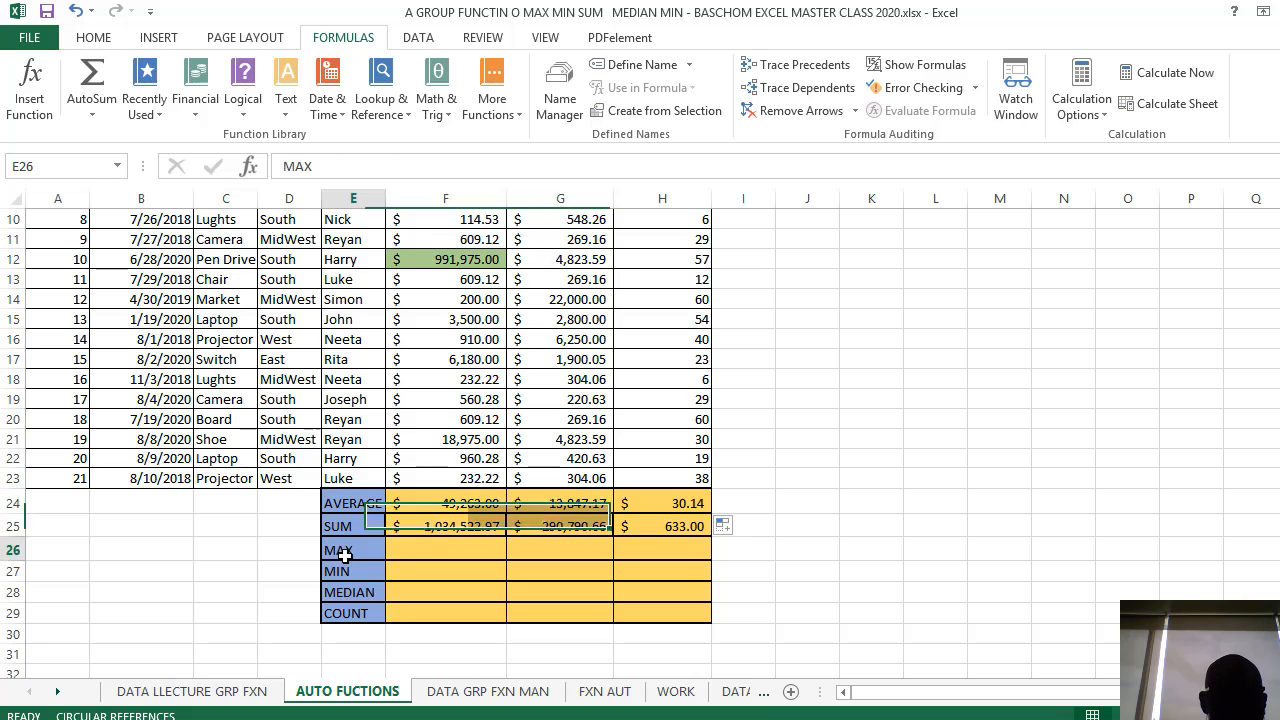
left_click(455, 550)
type("=")
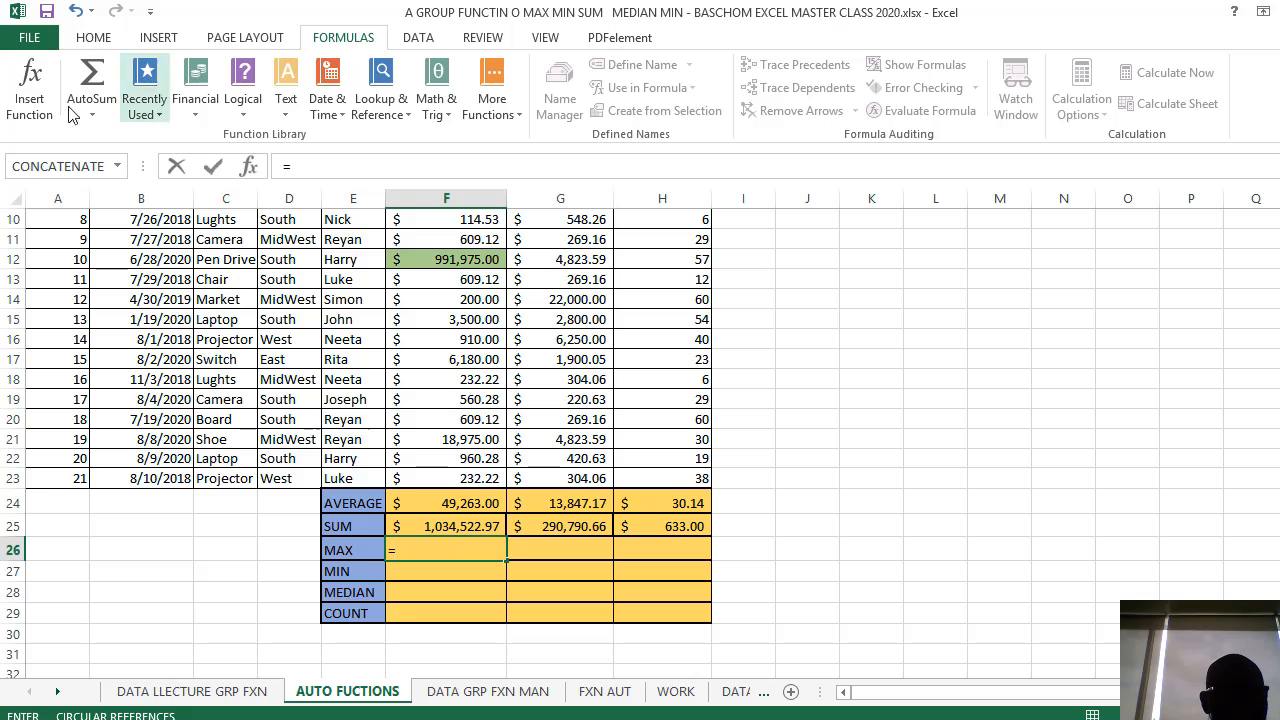
left_click(93, 118)
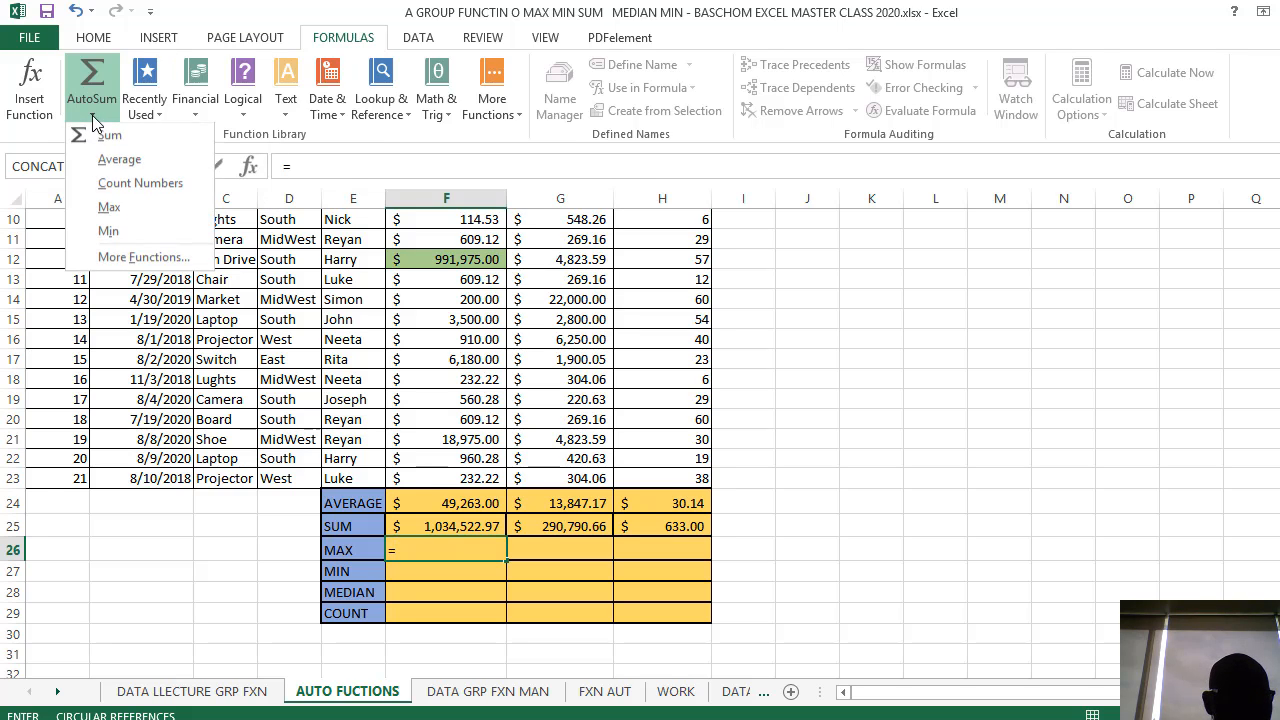
left_click(128, 204)
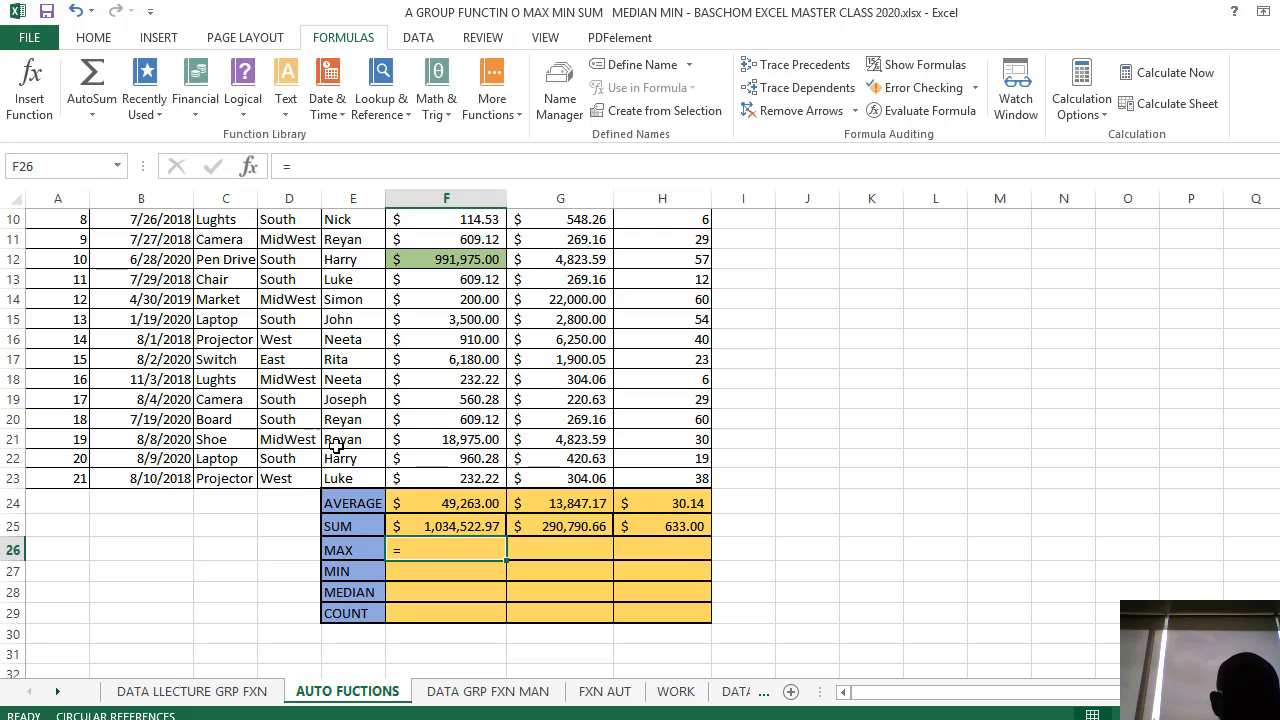
left_click(92, 112)
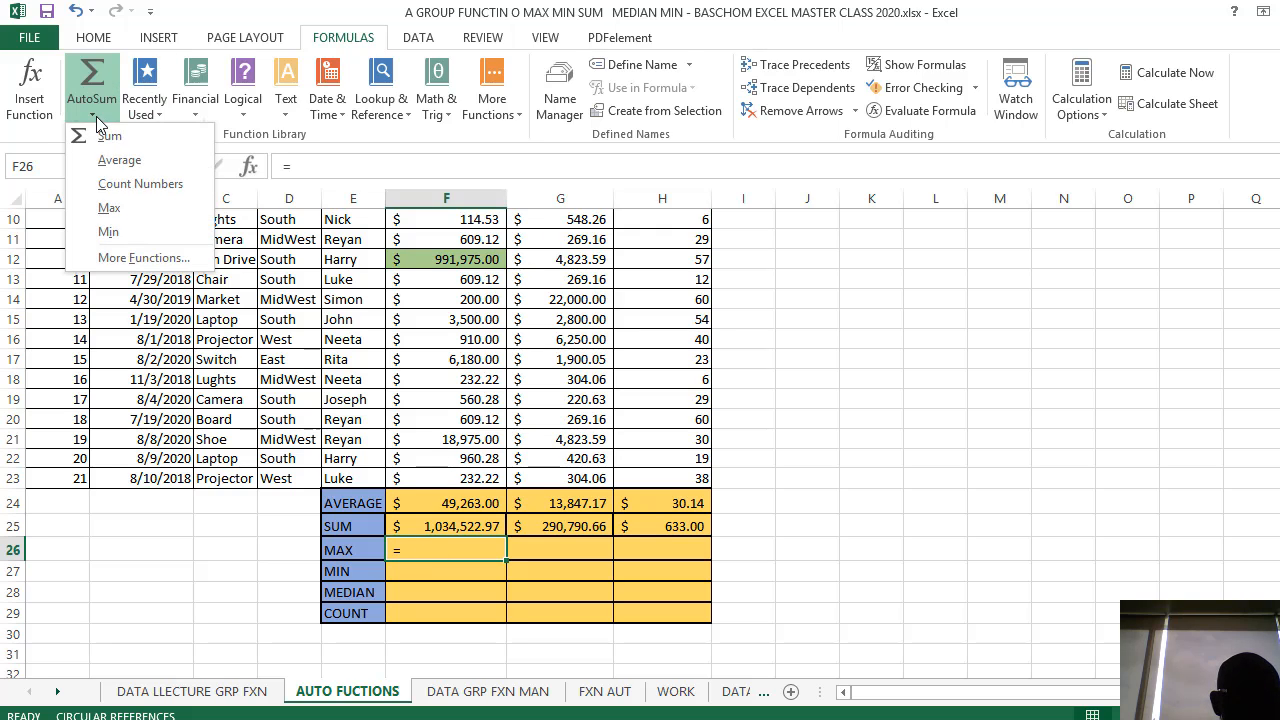
left_click(133, 212)
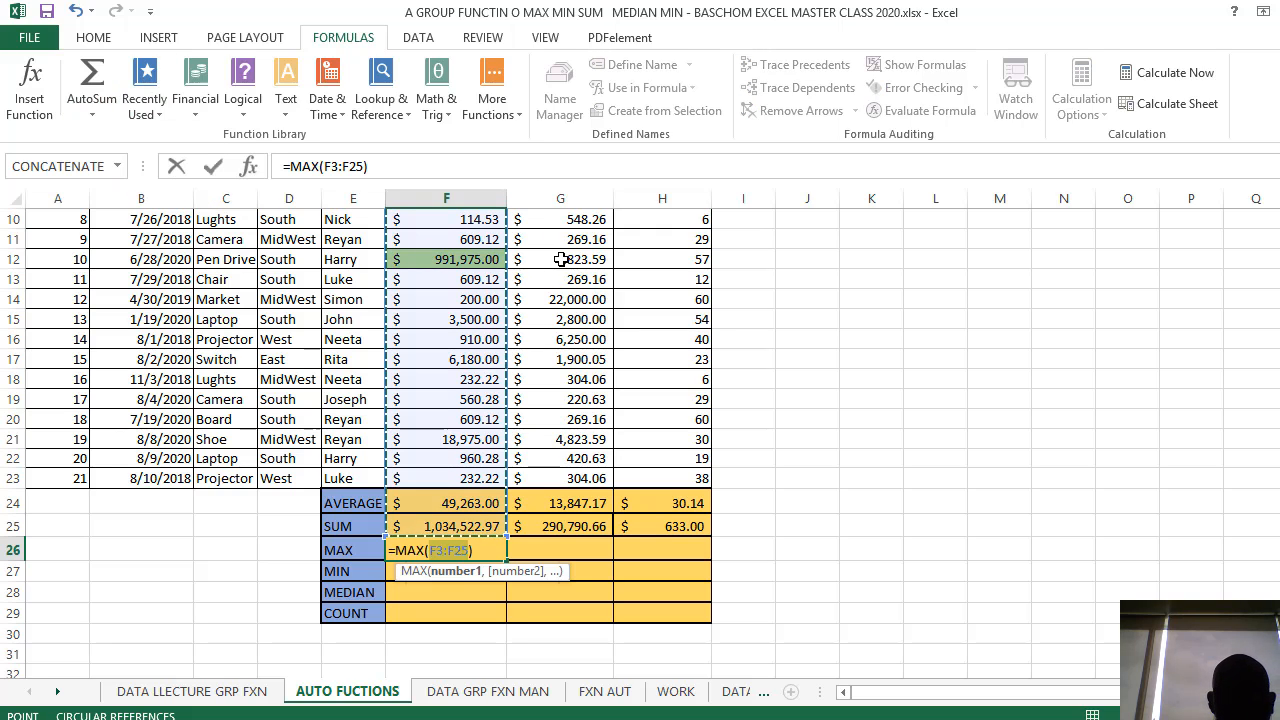
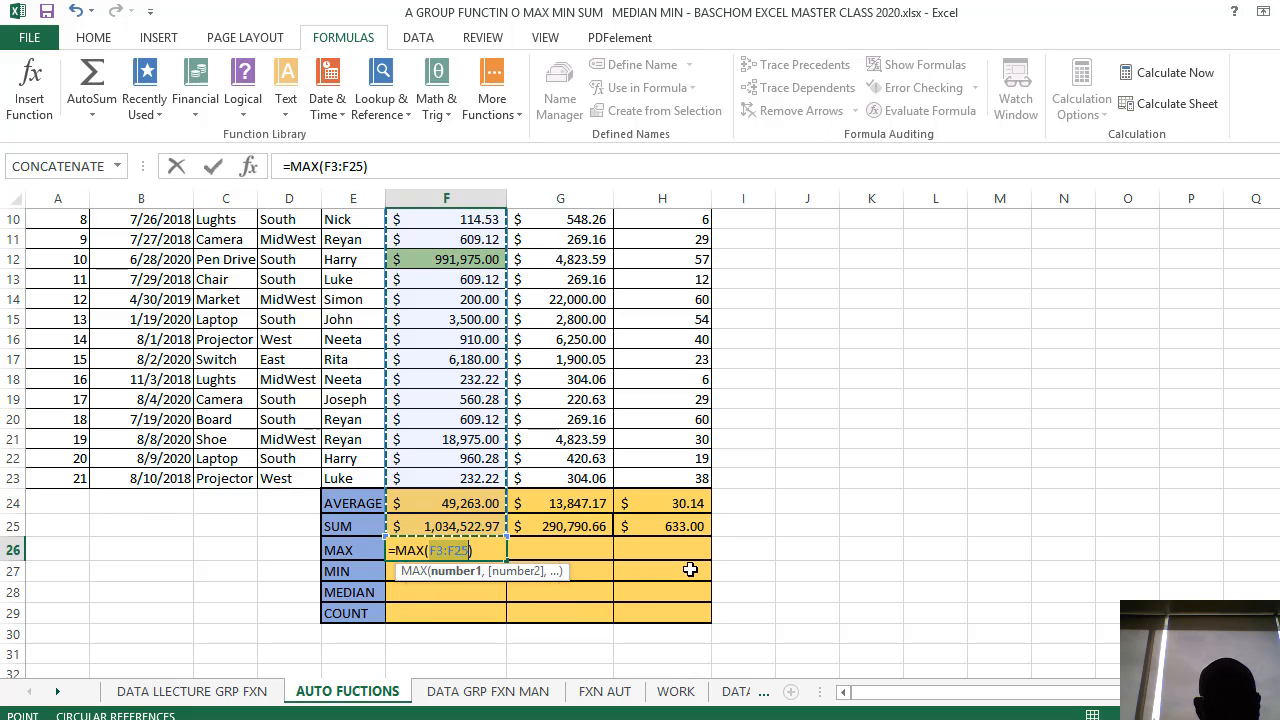
key("BackSpace")
key("BackSpace")
key("BackSpace")
key("BackSpace")
key("BackSpace")
key("BackSpace")
key("BackSpace")
key("BackSpace")
key("BackSpace")
key("BackSpace")
key("BackSpace")
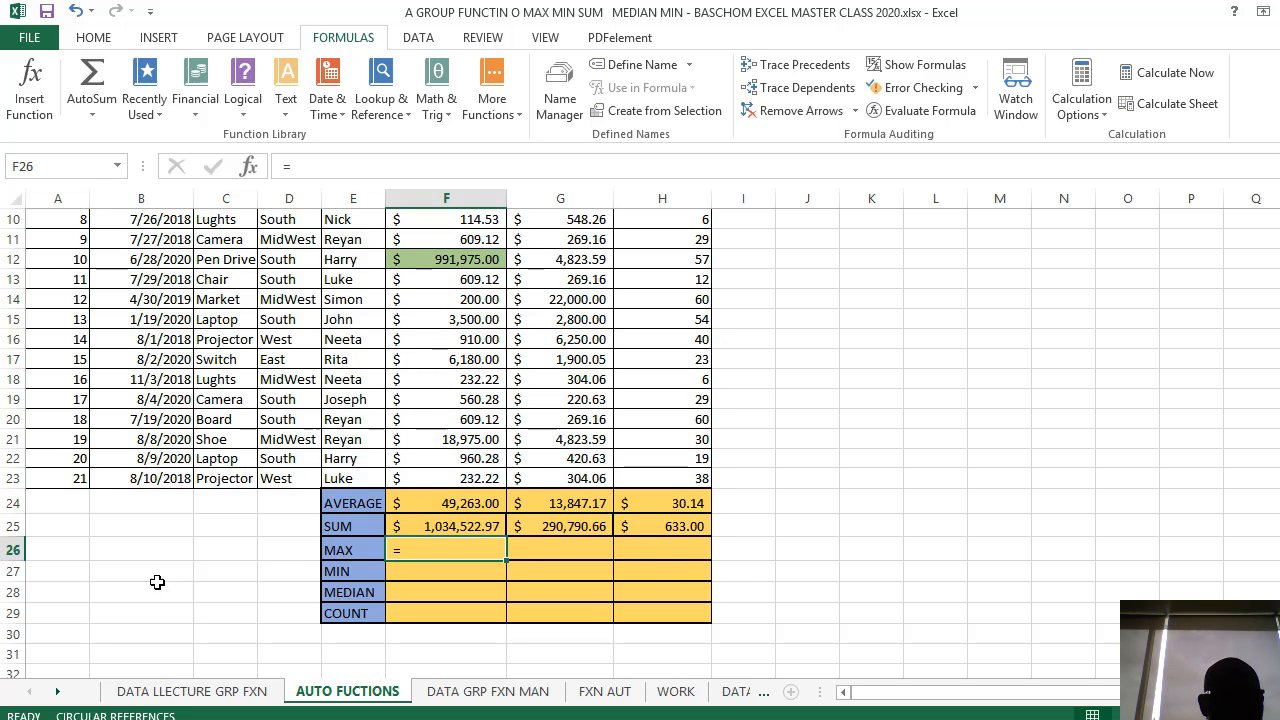
- Move the MAX row from row 26 to above the AVERAGE row, so it occupies row 24
left_click(14, 550)
right_click(8, 552)
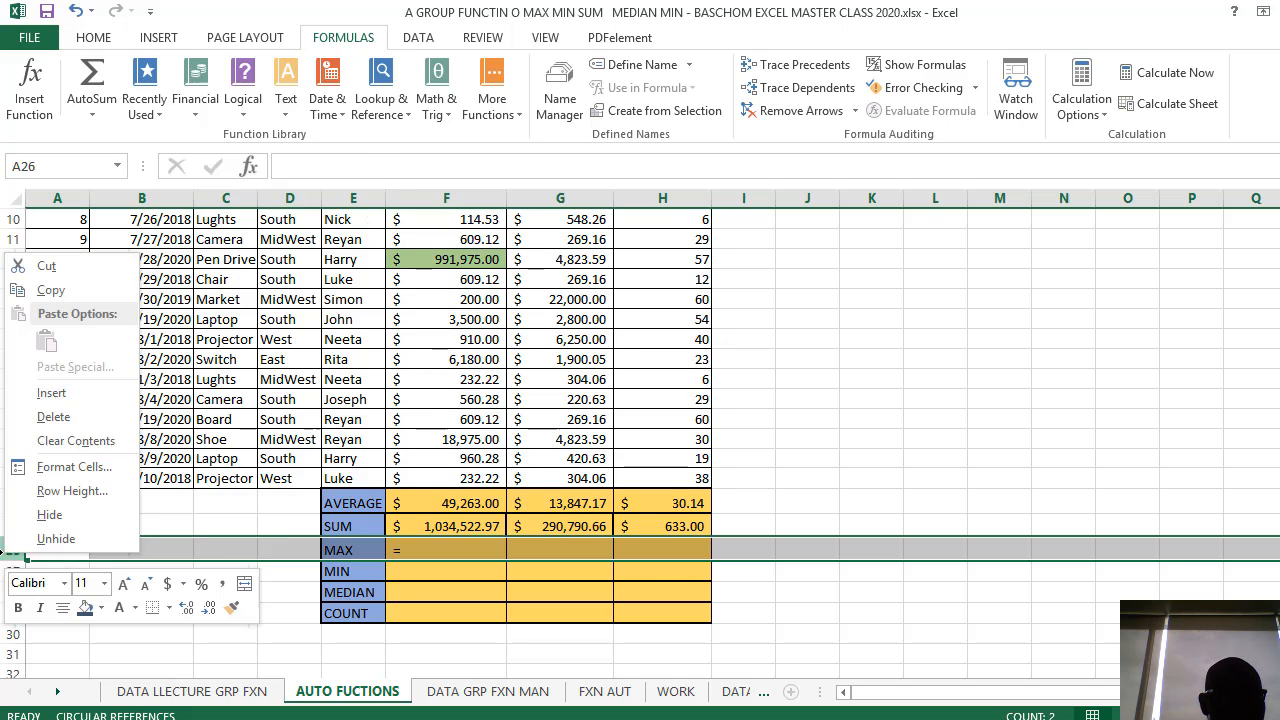
left_click(80, 270)
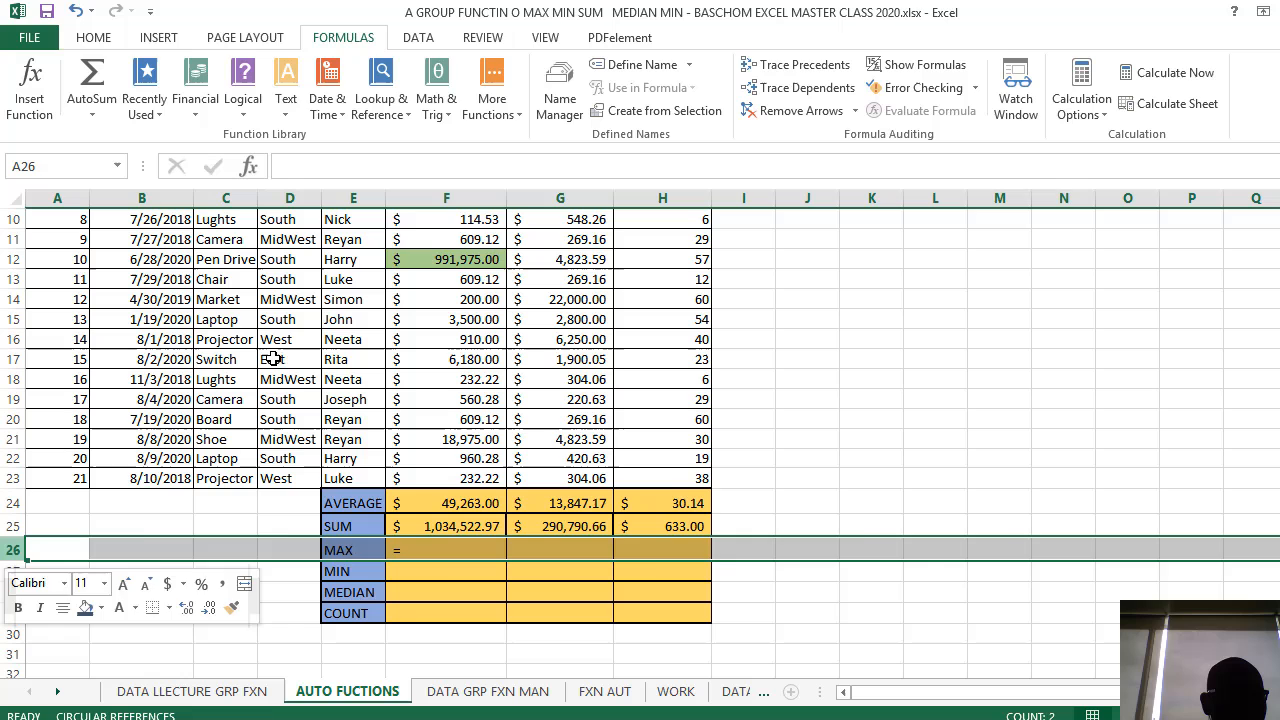
left_click(8, 502)
right_click(8, 503)
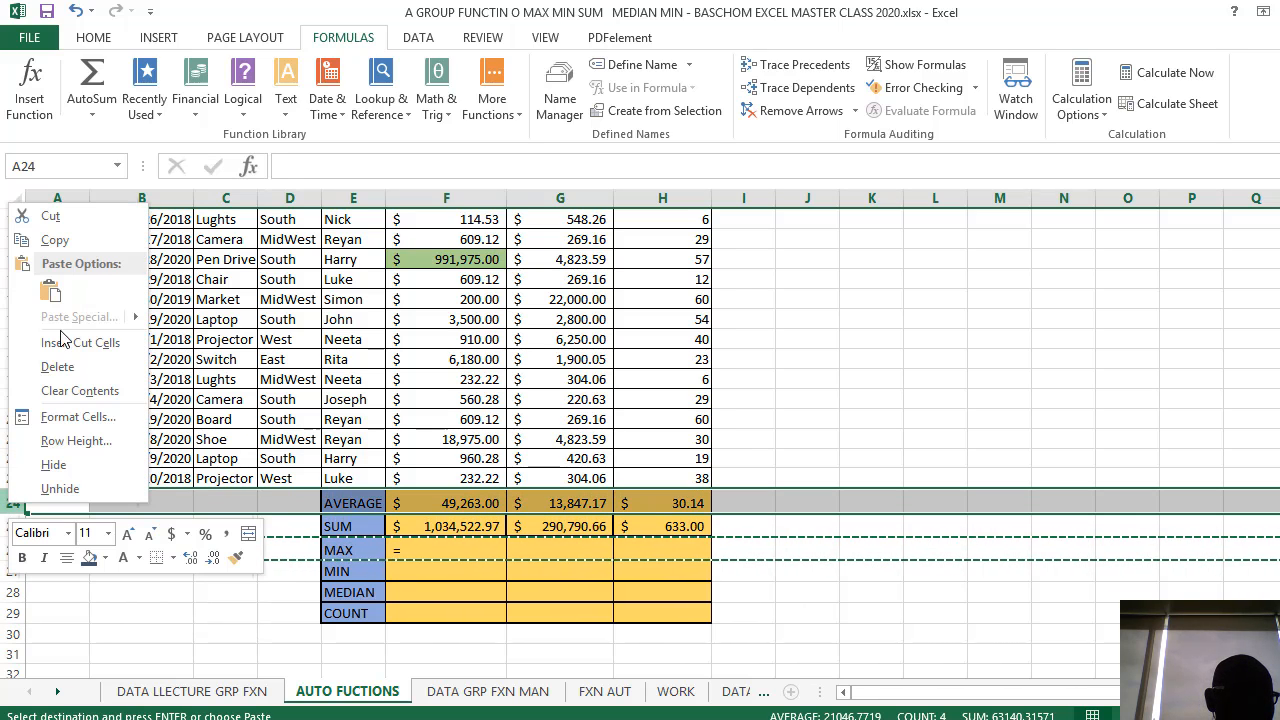
left_click(114, 344)
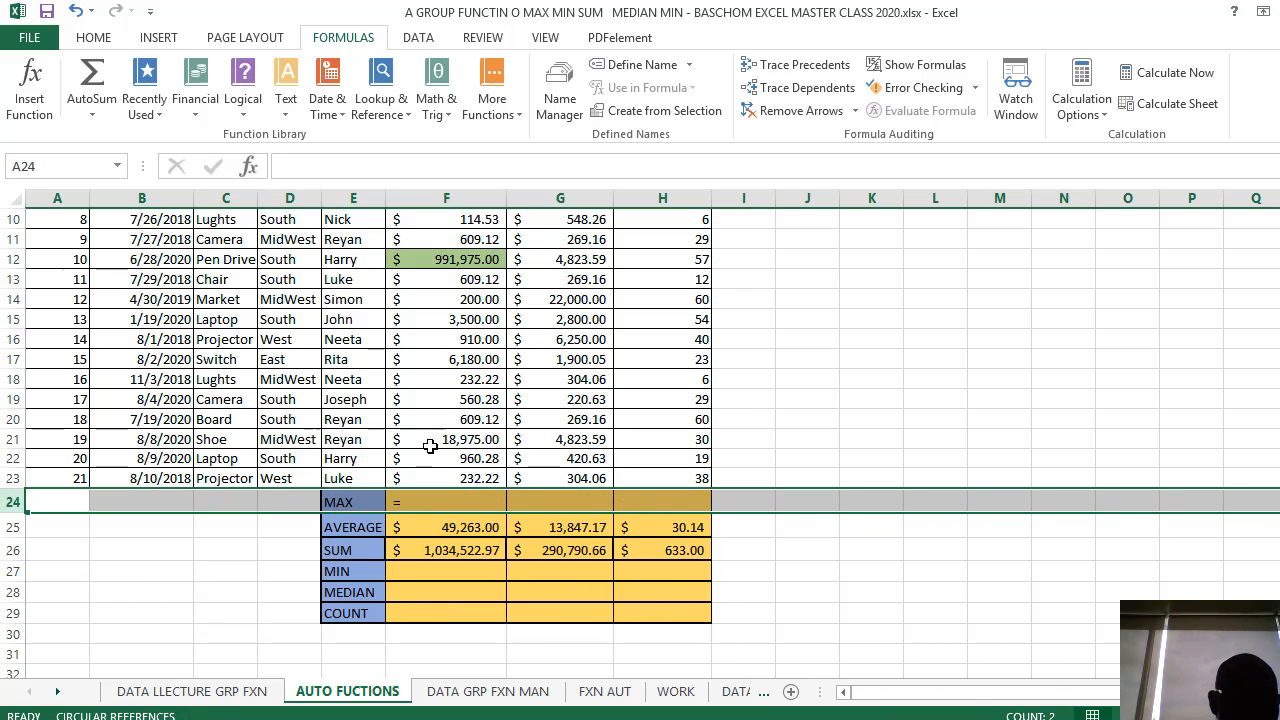
- Insert the automatic Max function in F24 for the Sales values, =MAX(F3:F23)
left_click(446, 528)
left_click(448, 499)
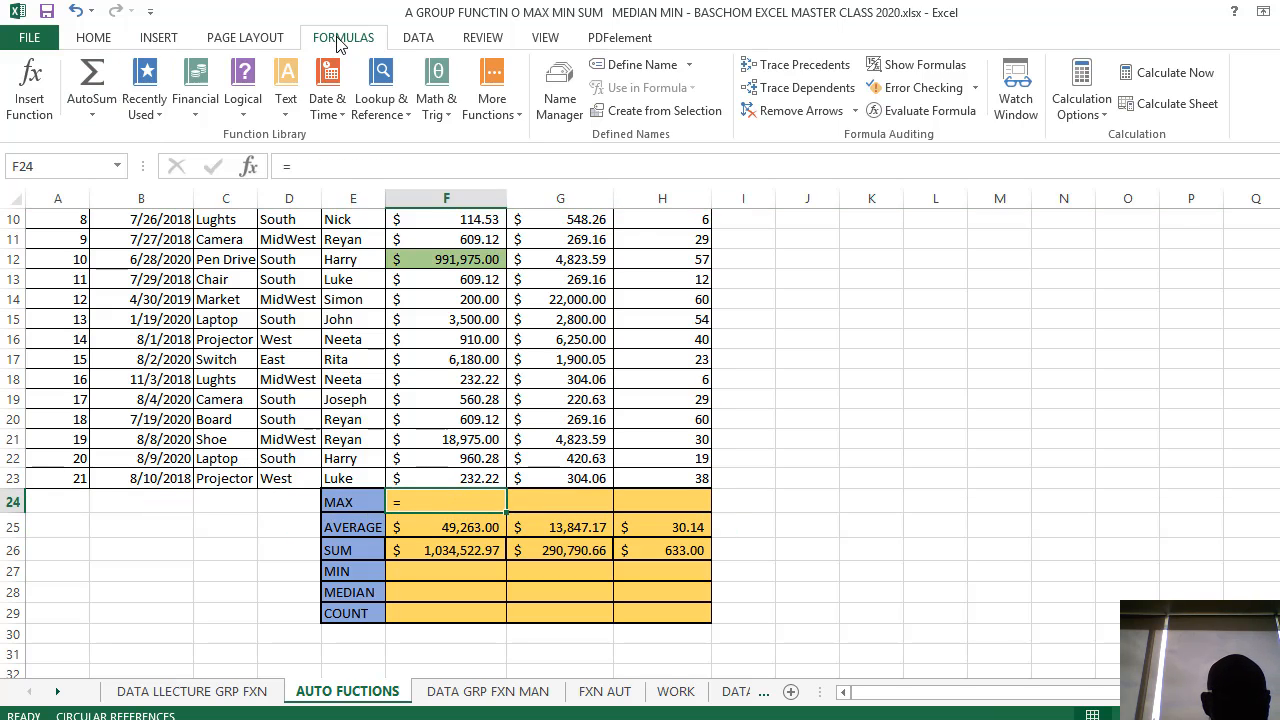
left_click(95, 114)
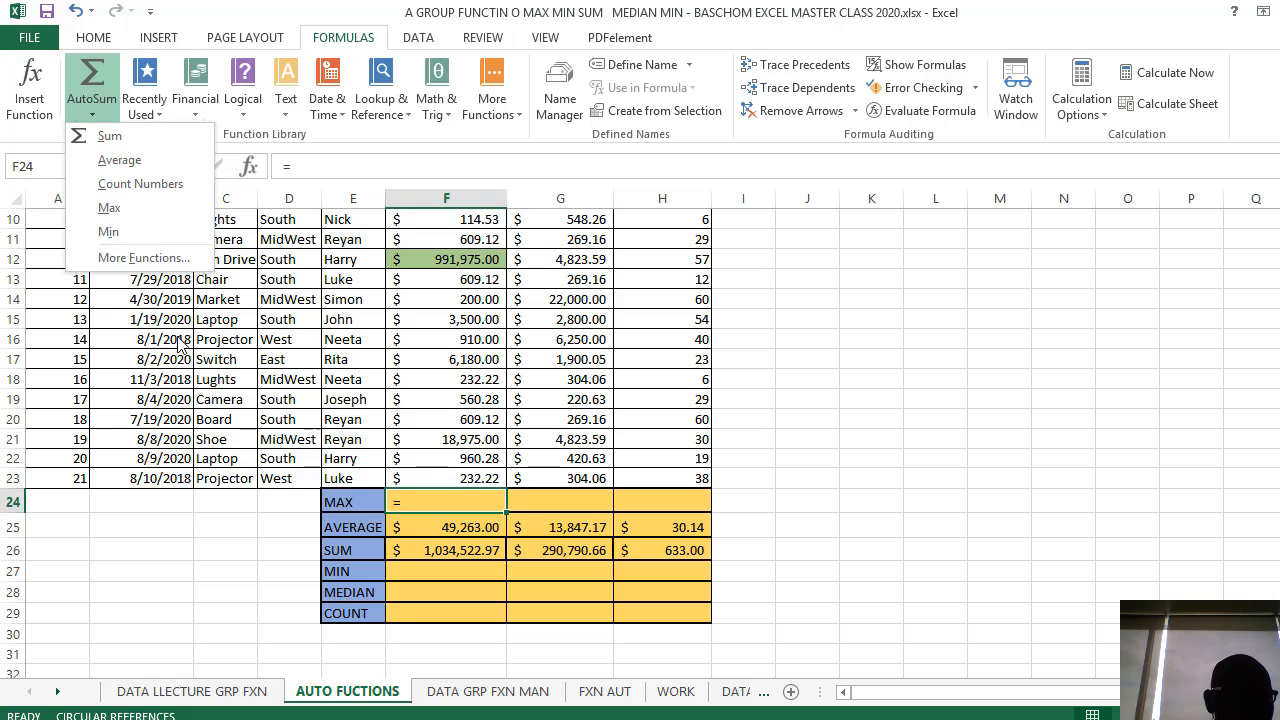
left_click(109, 208)
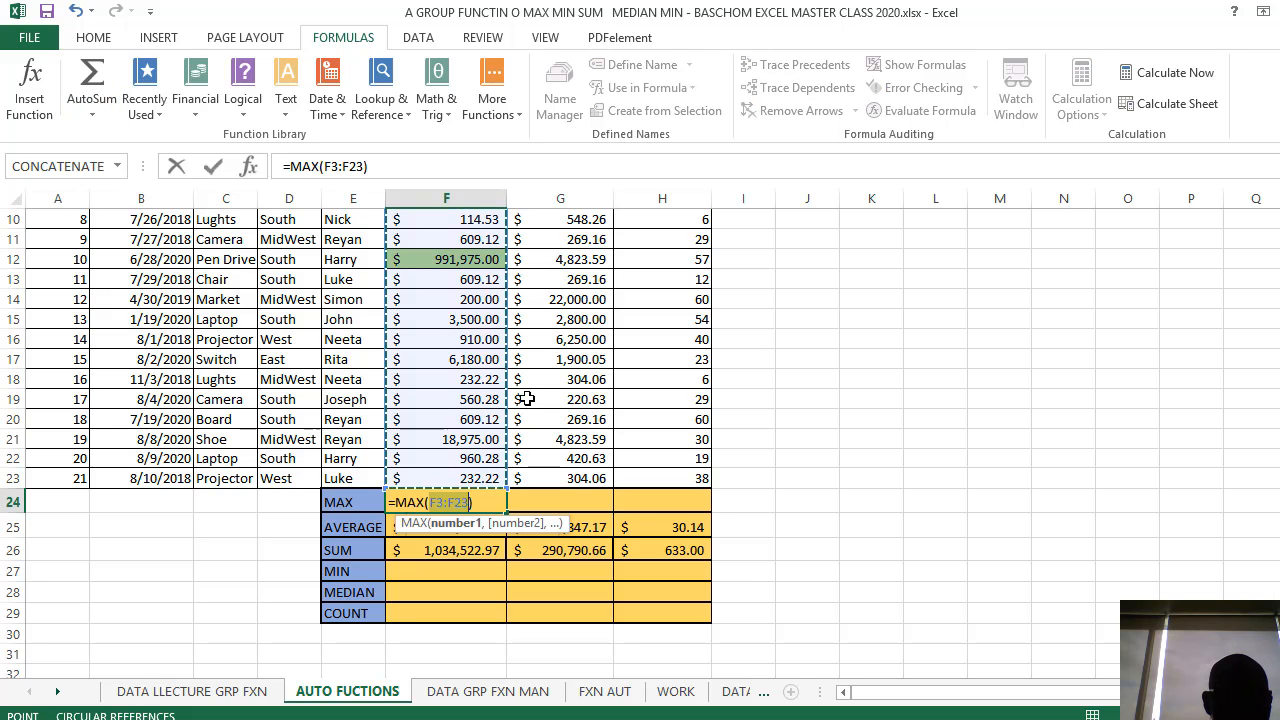
key("Return")
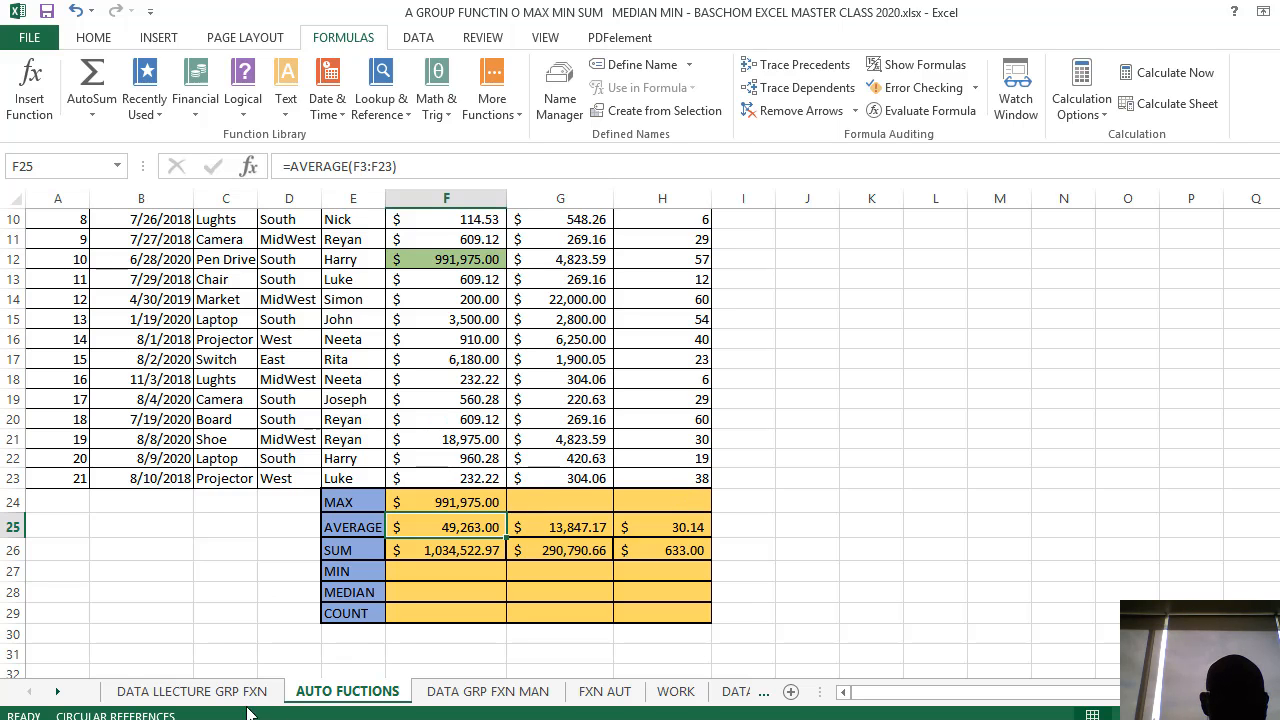
- Compare the Sales MAX result with the one on DATA LLECTURE GRP FXN and examine the COG and Units values on AUTO FUCTIONS
left_click(201, 698)
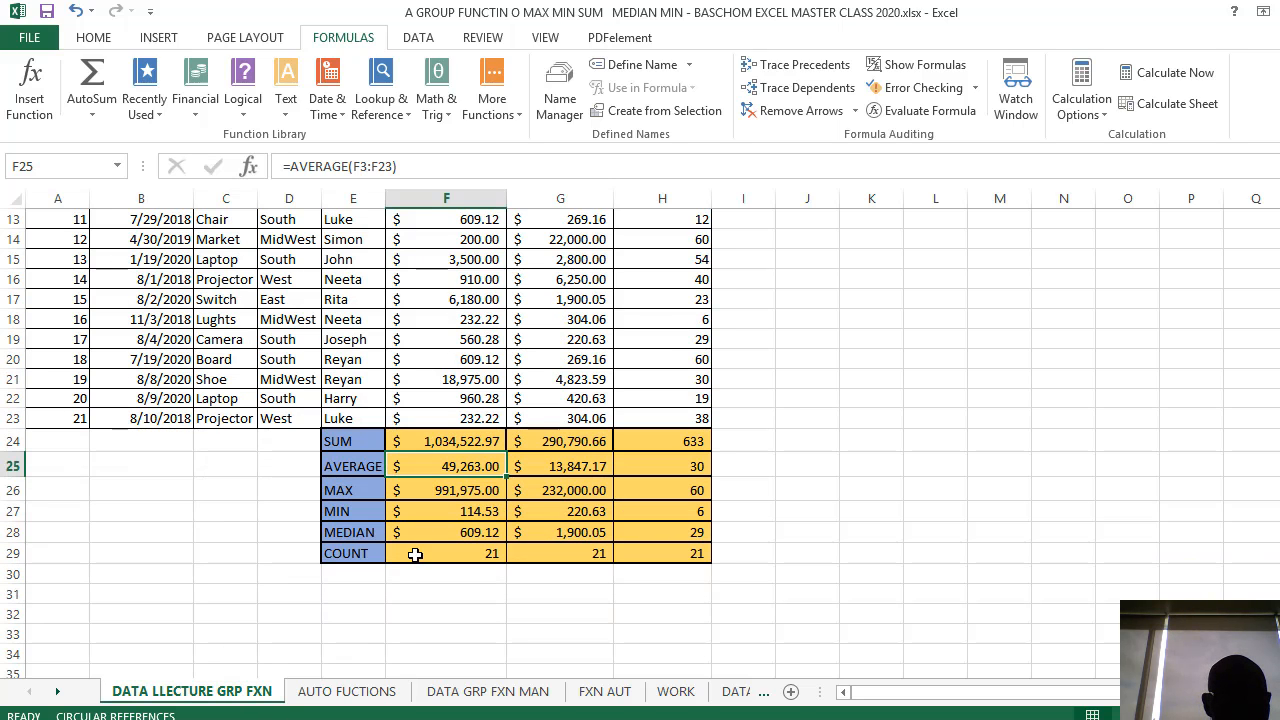
left_click(347, 695)
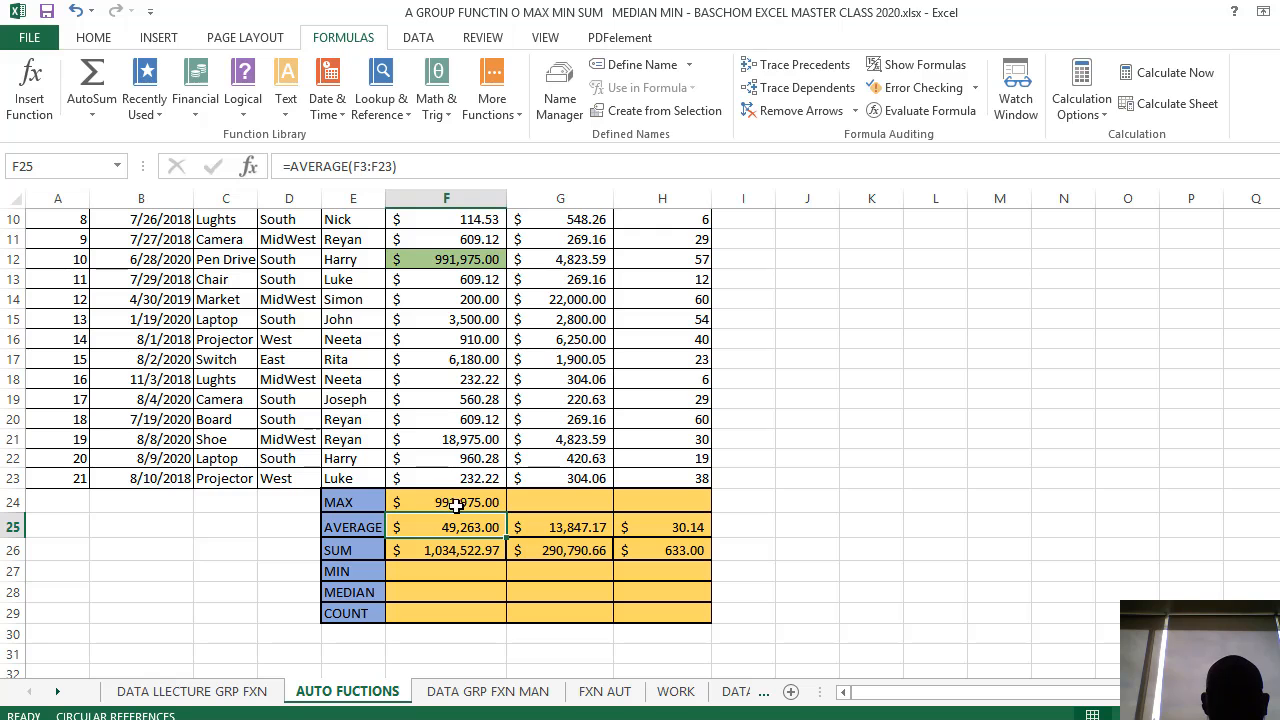
left_click(585, 502)
scroll(595, 501, "up", 3)
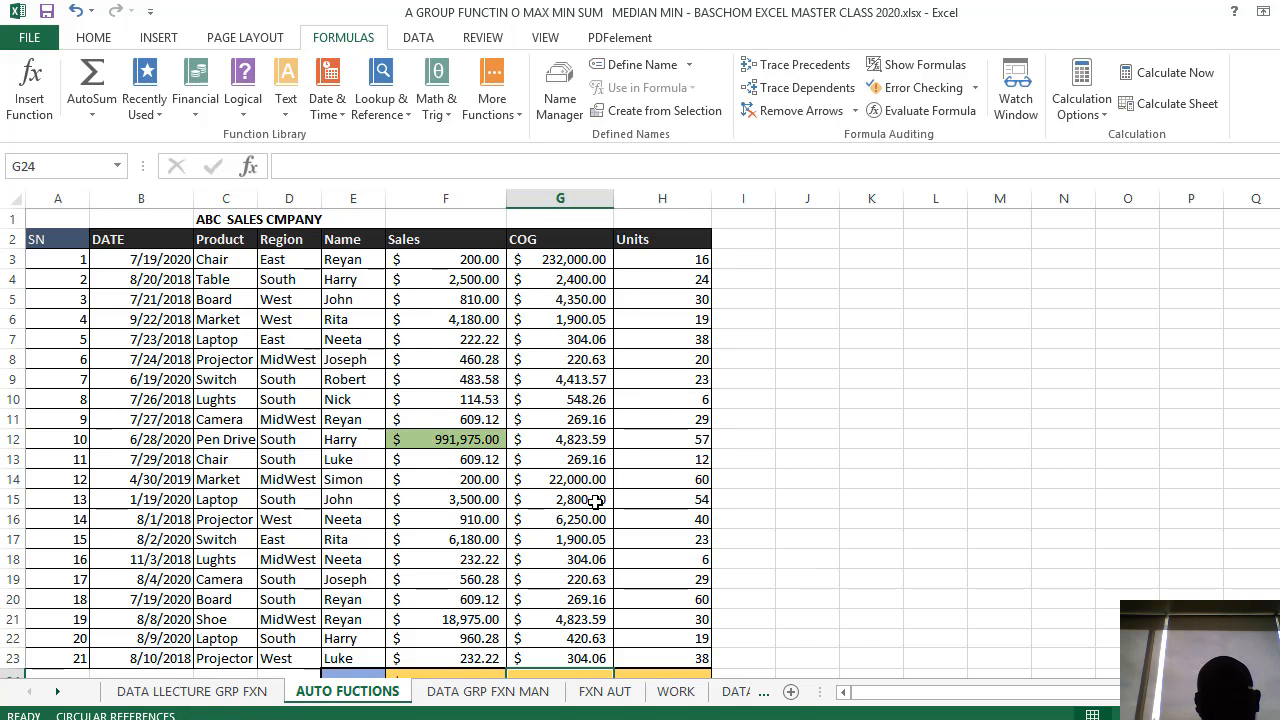
scroll(595, 501, "down", 1)
scroll(591, 507, "up", 1)
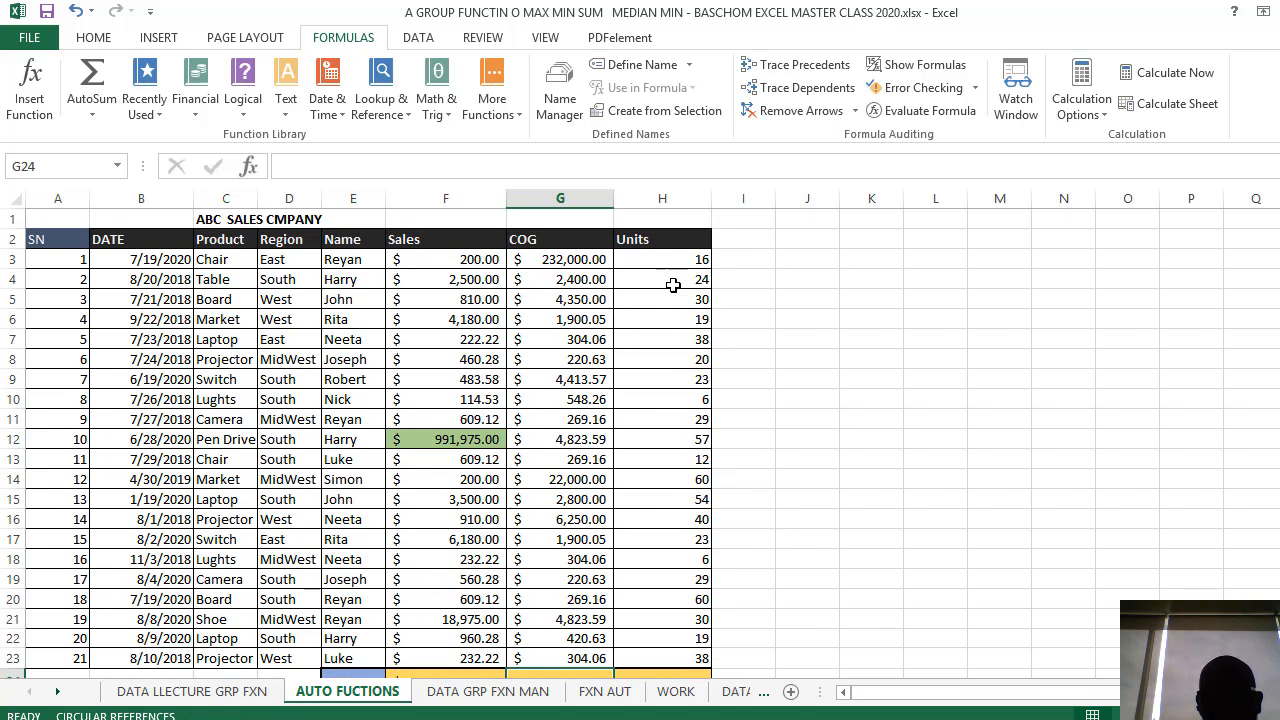
- Fill the MAX formula from F24 across the COG and Units columns to H24
scroll(675, 300, "down", 3)
left_click(446, 500)
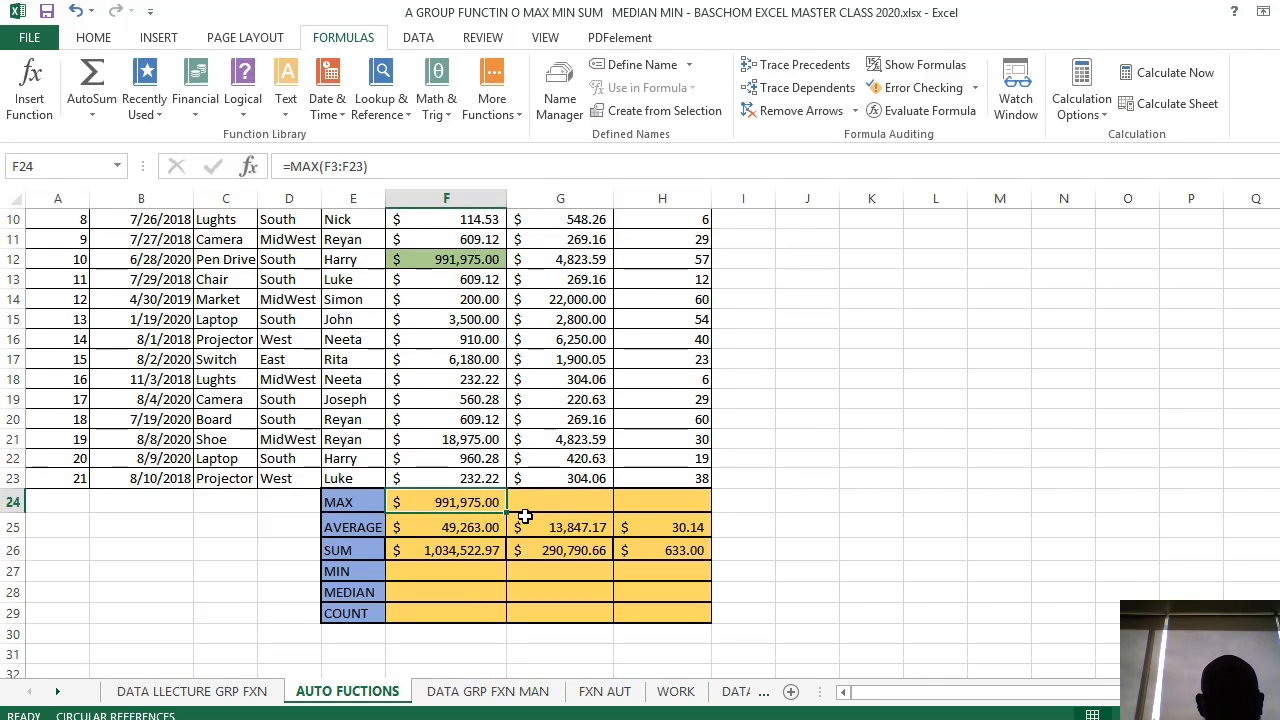
left_click_drag(508, 512, 690, 510)
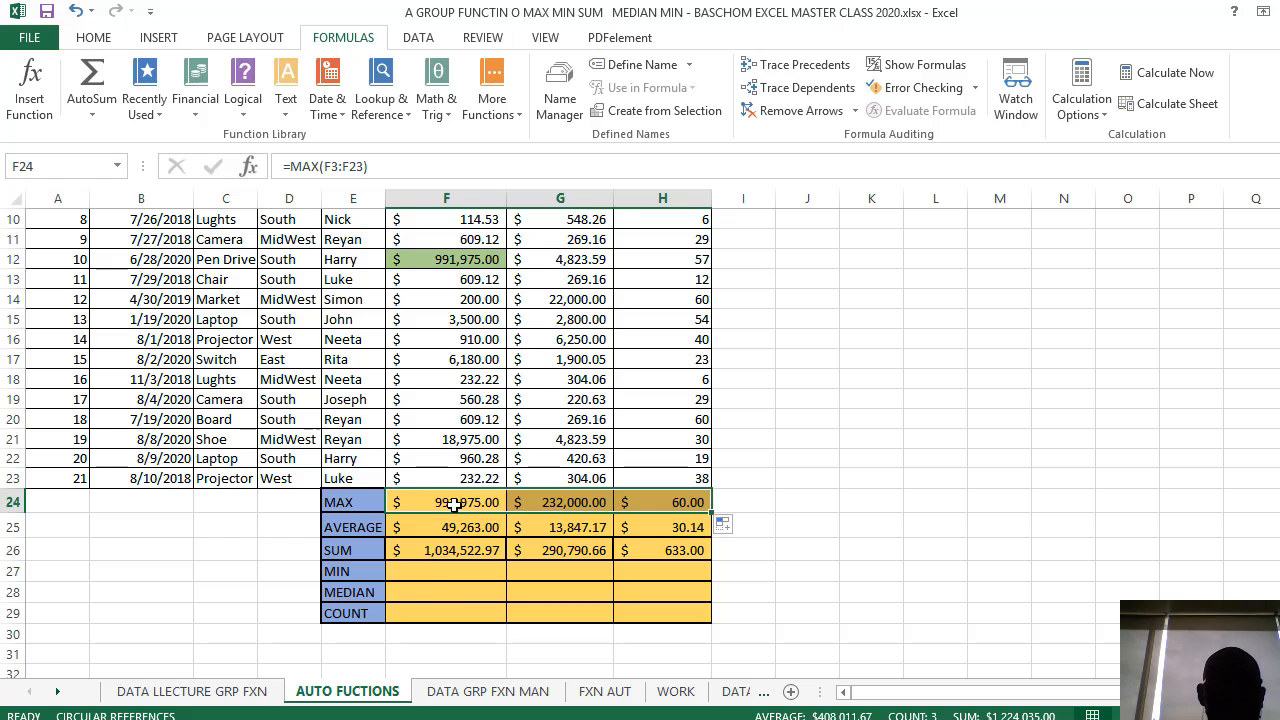
- Move the MIN row from row 27 to above the MAX row, so it occupies row 24
left_click(13, 571)
right_click(13, 571)
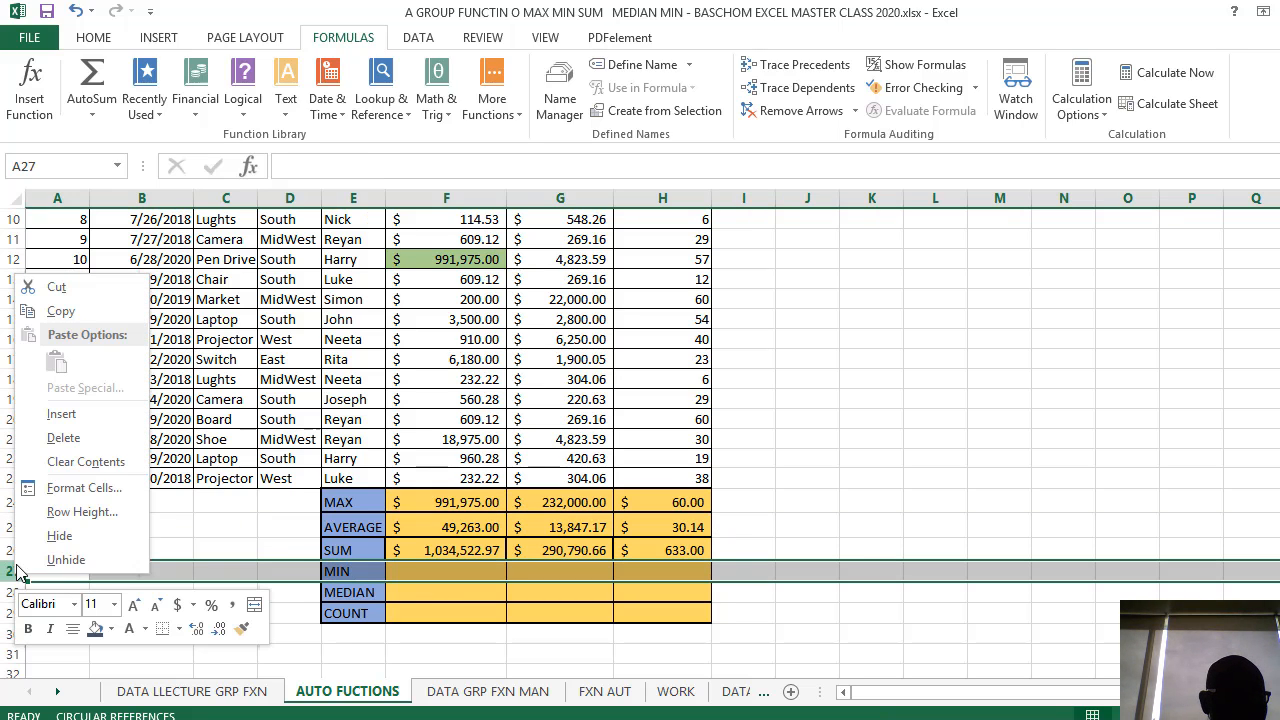
left_click(60, 293)
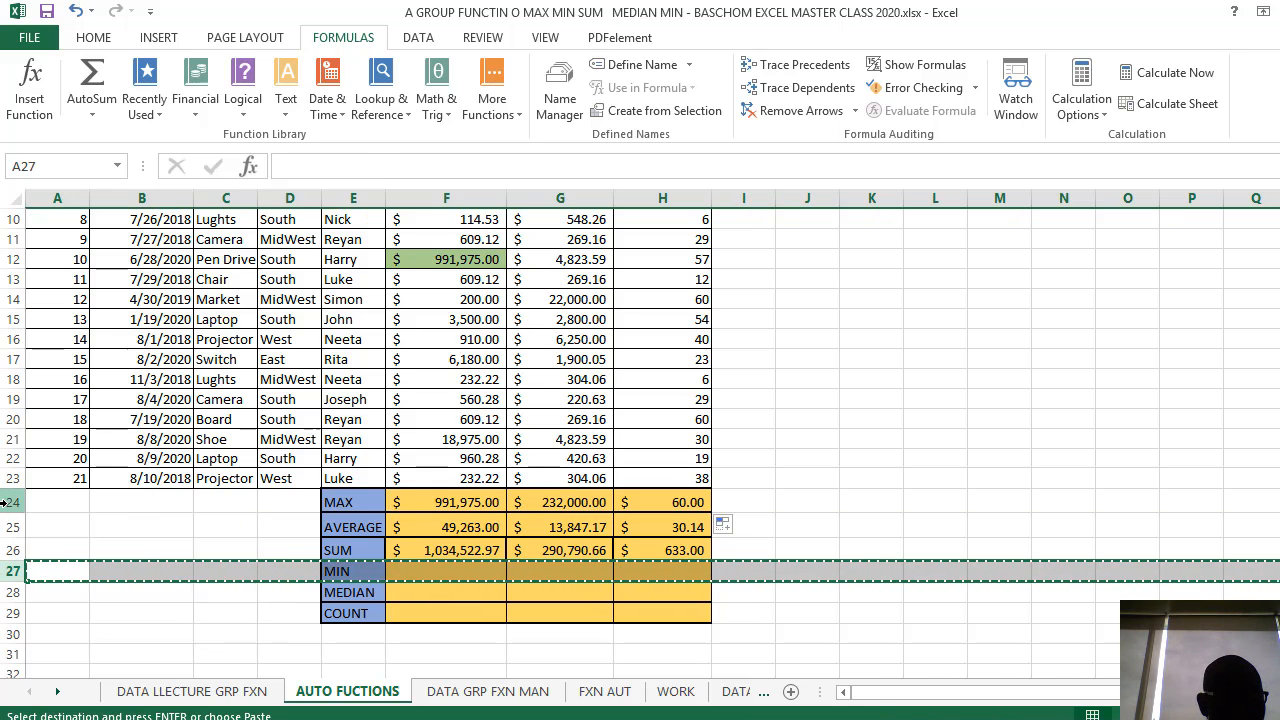
left_click(13, 502)
right_click(13, 502)
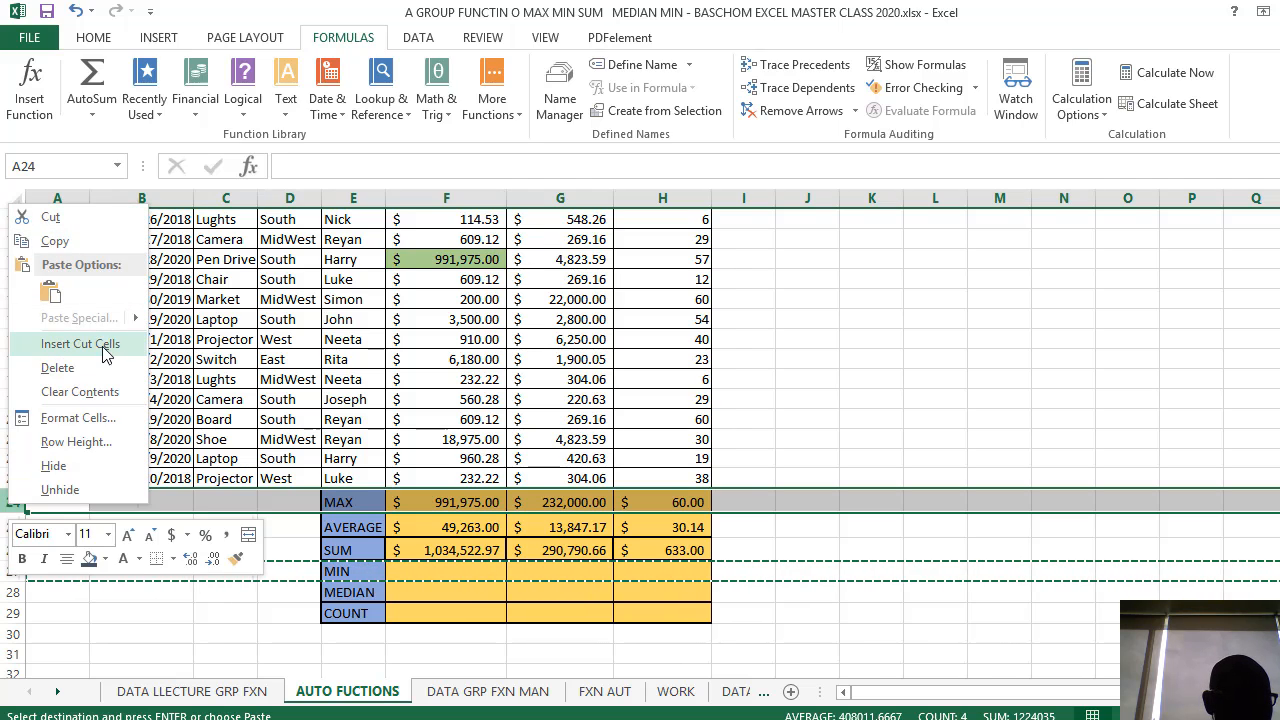
left_click(100, 345)
- Insert the automatic Min function in F24 for the Sales values, =MIN(F3:F23)
left_click(437, 518)
left_click(449, 498)
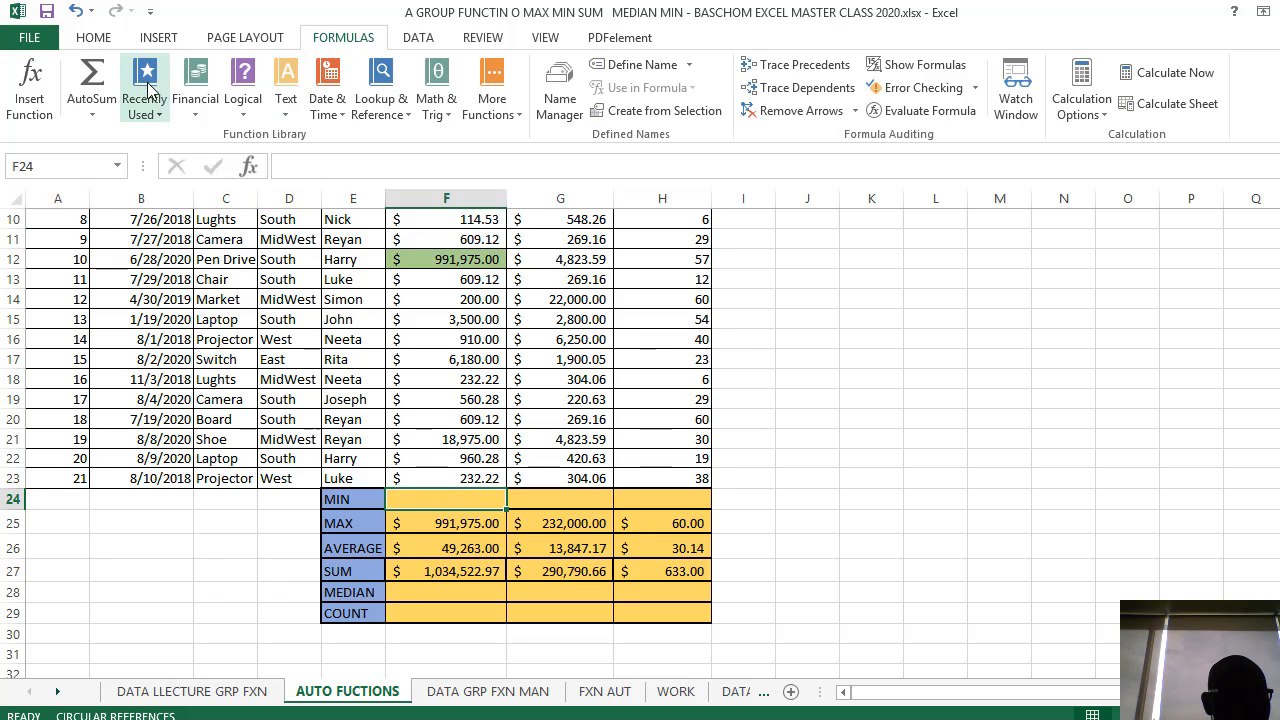
left_click(92, 114)
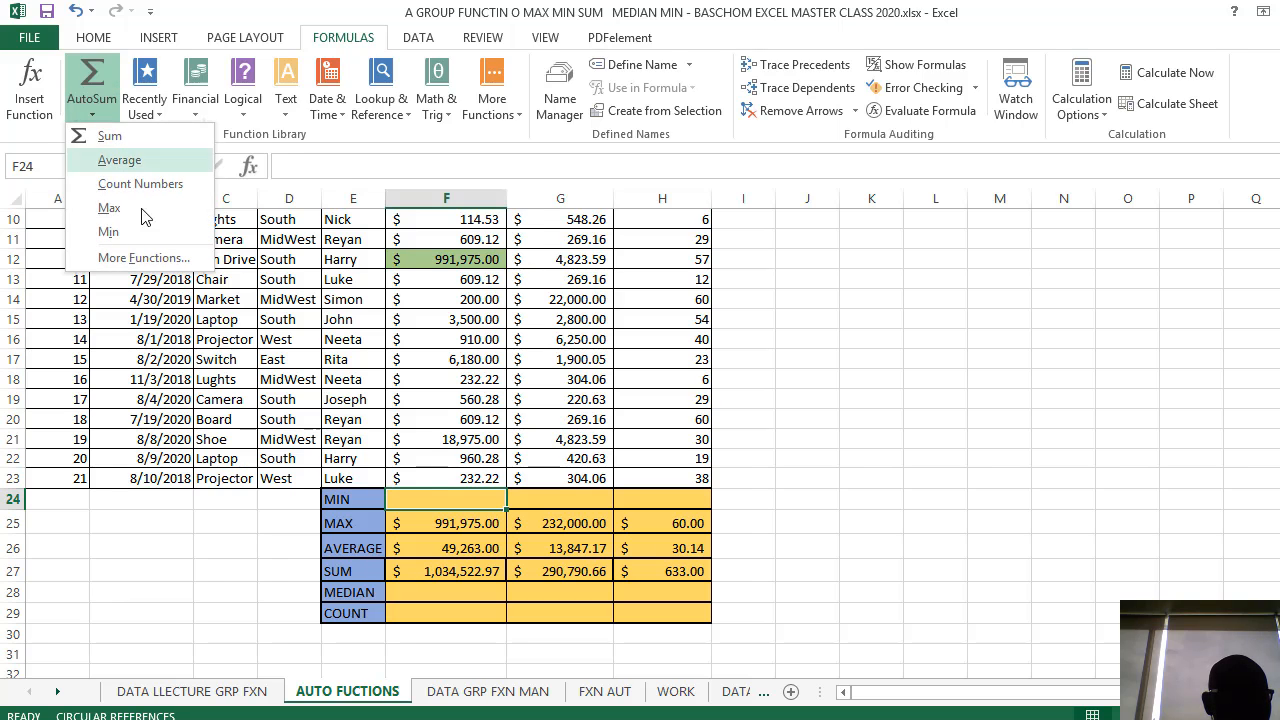
left_click(109, 232)
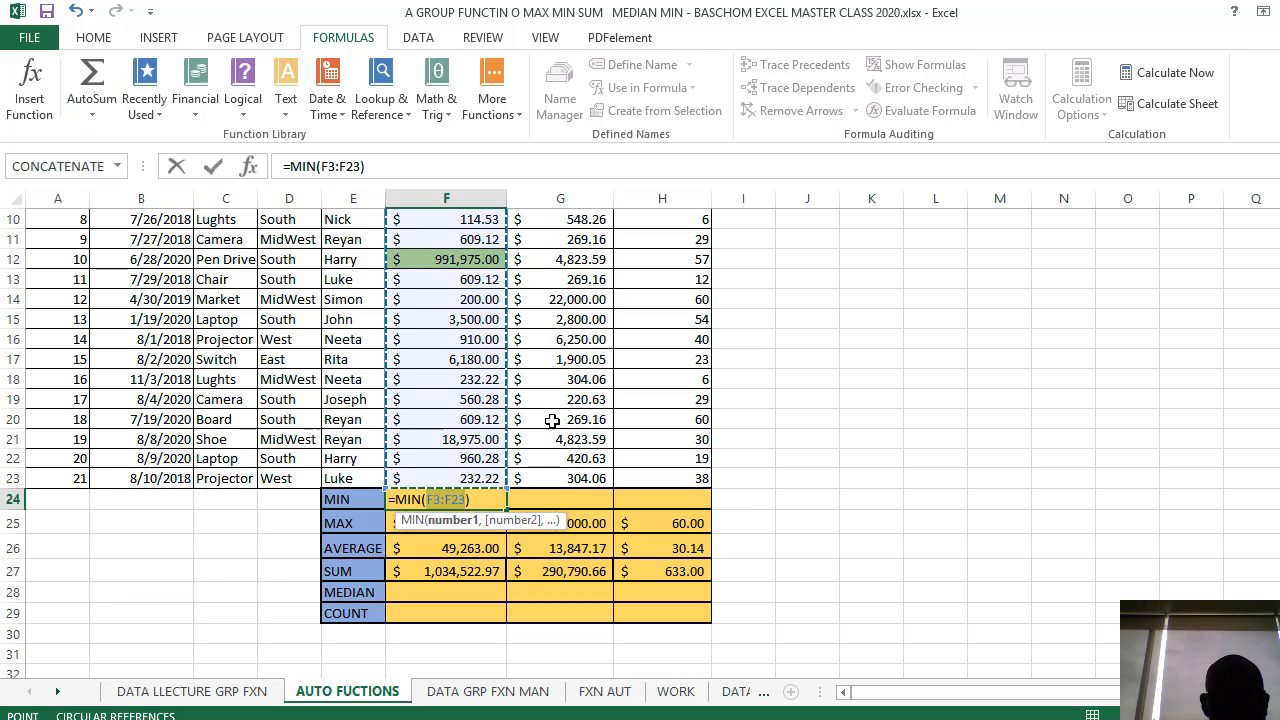
key("Return")
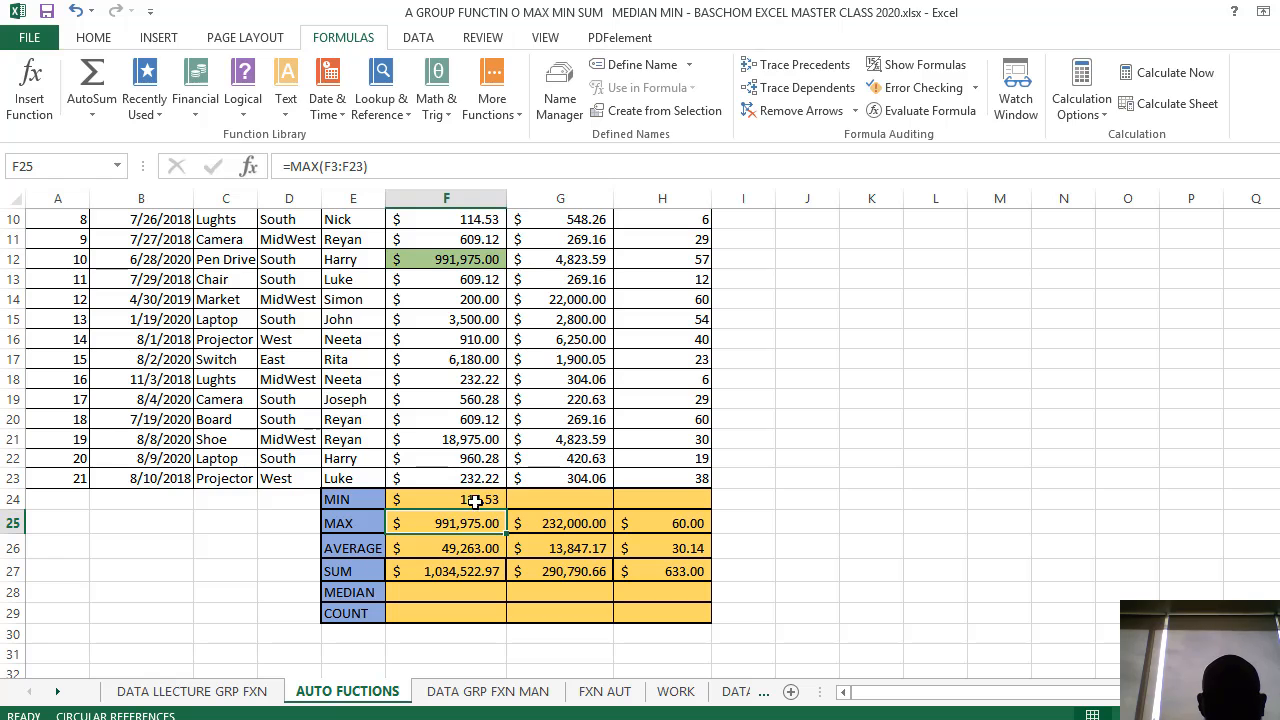
- Check the Sales MIN result in F24 against the MIN result in F27 on DATA LLECTURE GRP FXN
left_click(476, 500)
left_click(212, 690)
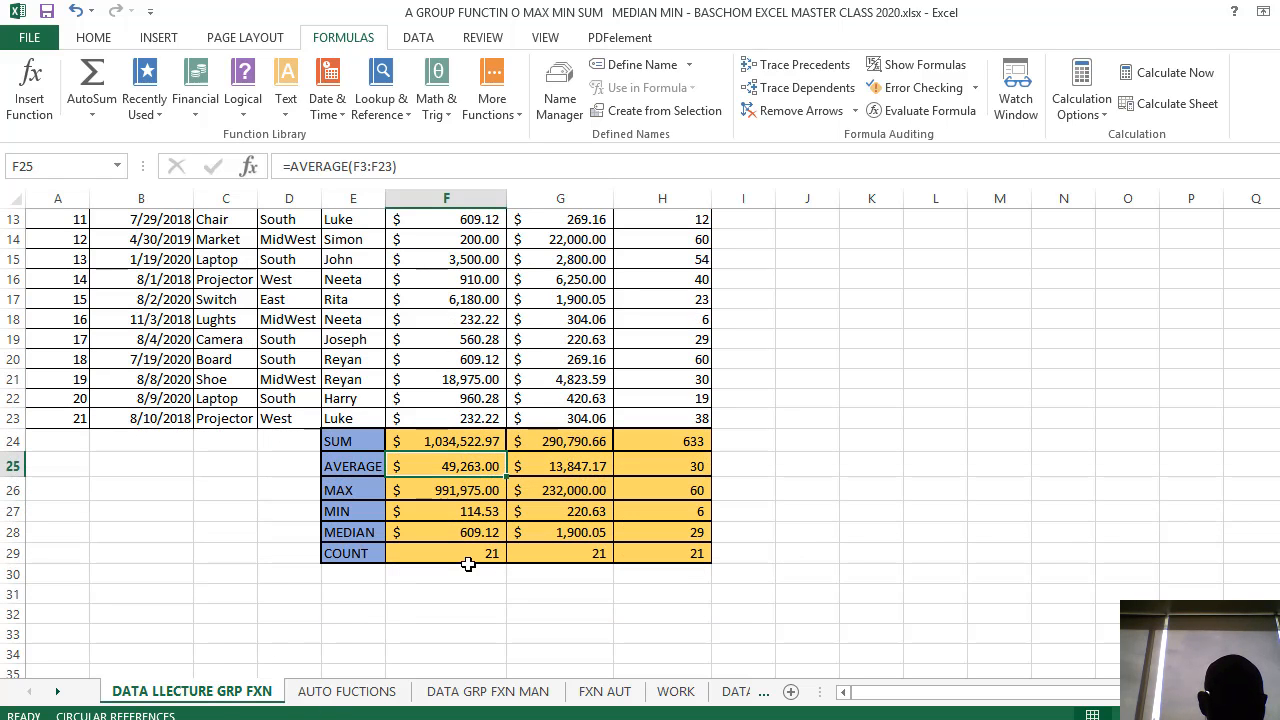
left_click(484, 514)
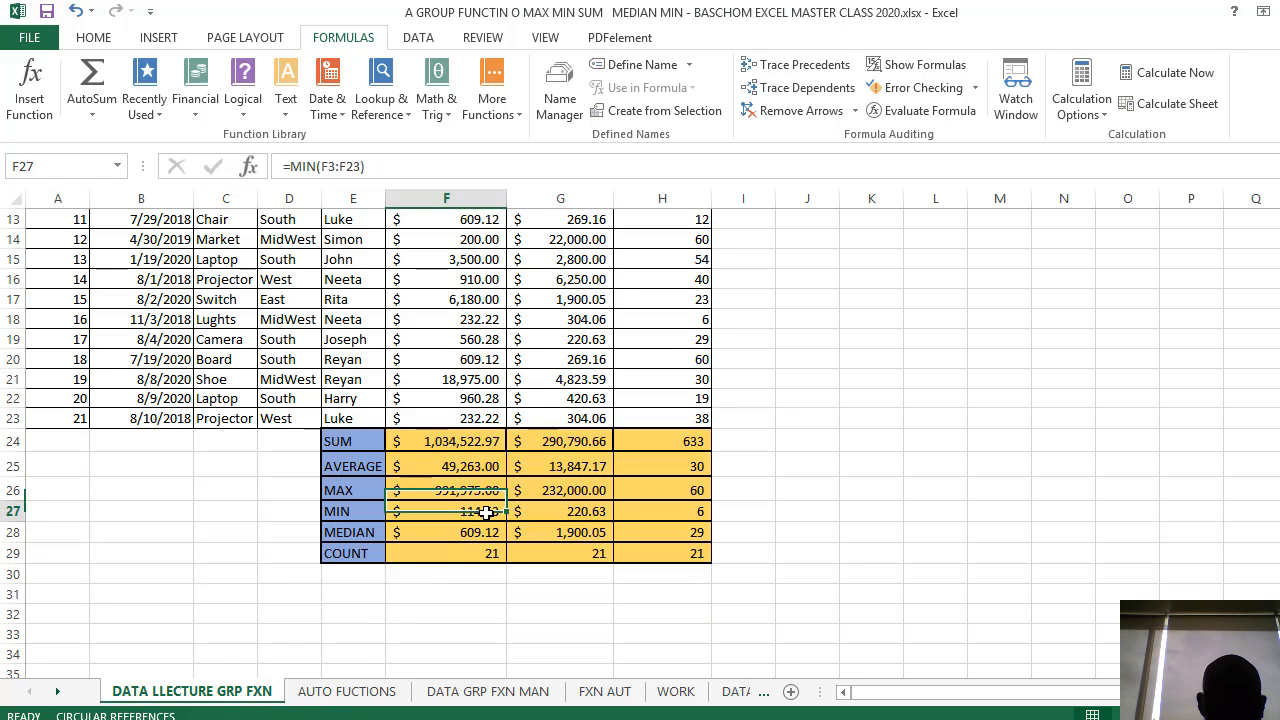
- Fill the MIN formula from F24 on AUTO FUCTIONS across the COG and Units columns to H24
left_click(347, 690)
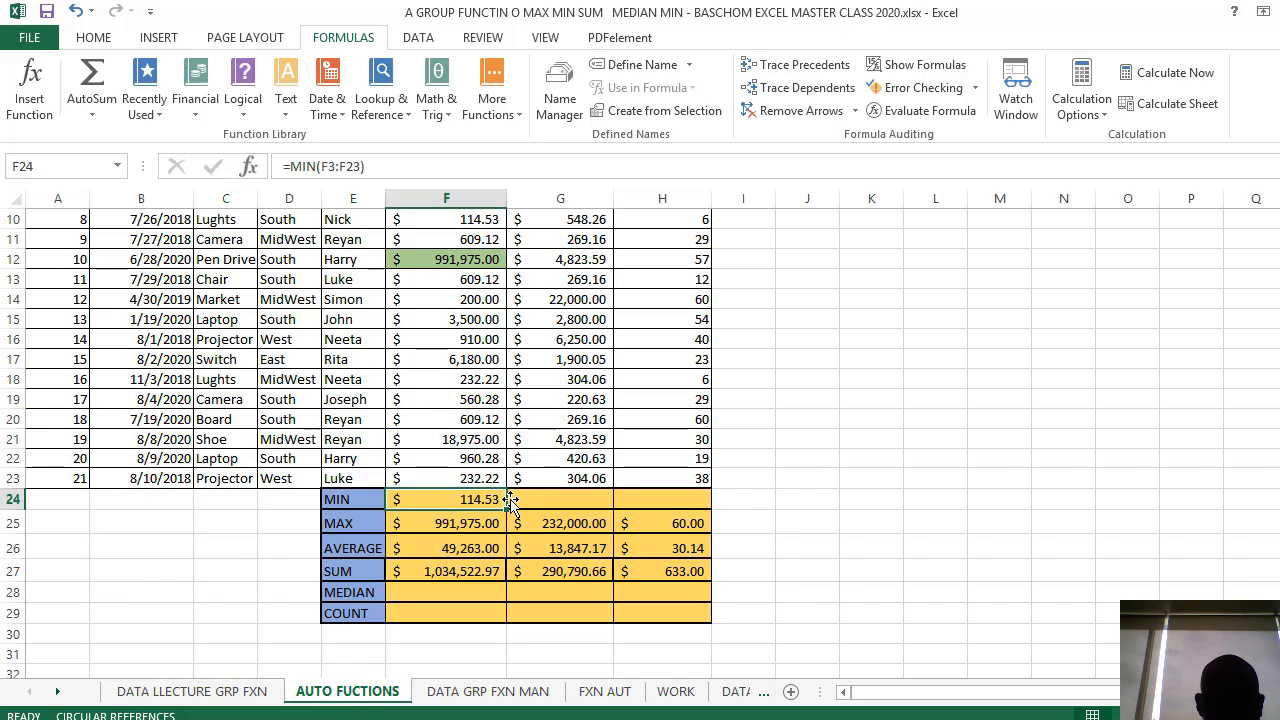
left_click_drag(504, 509, 572, 509)
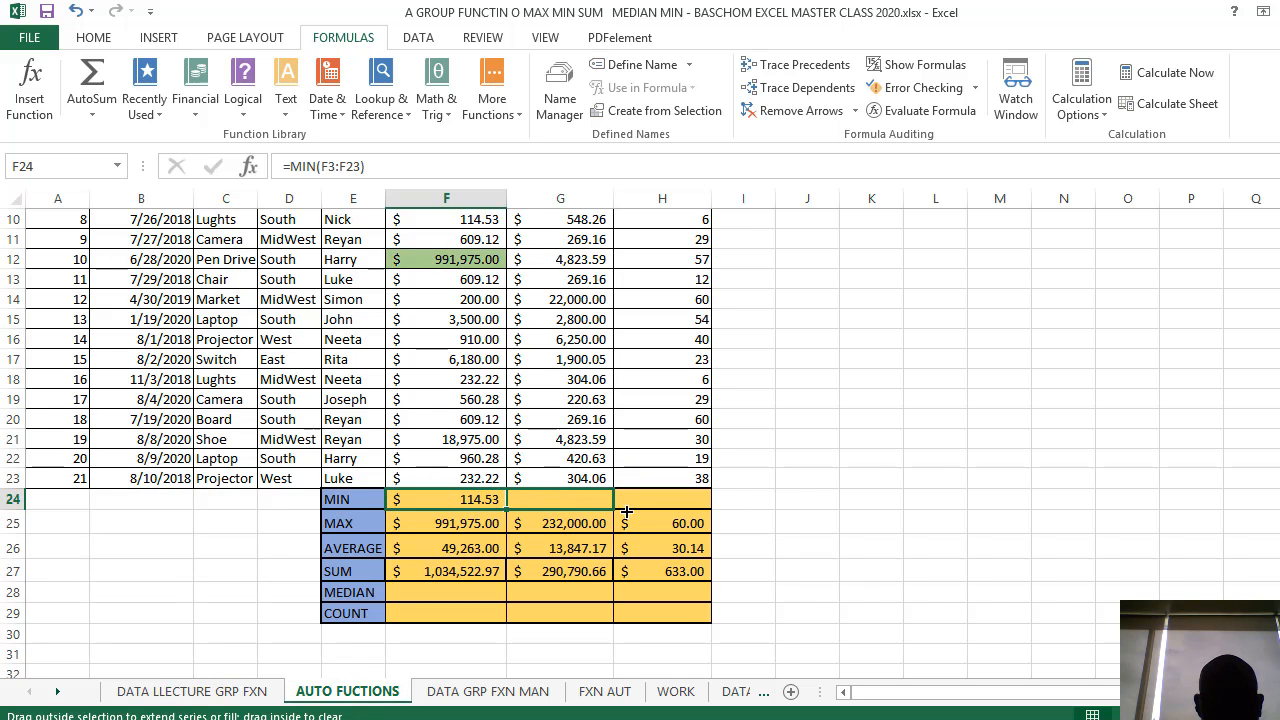
left_click_drag(656, 501, 692, 502)
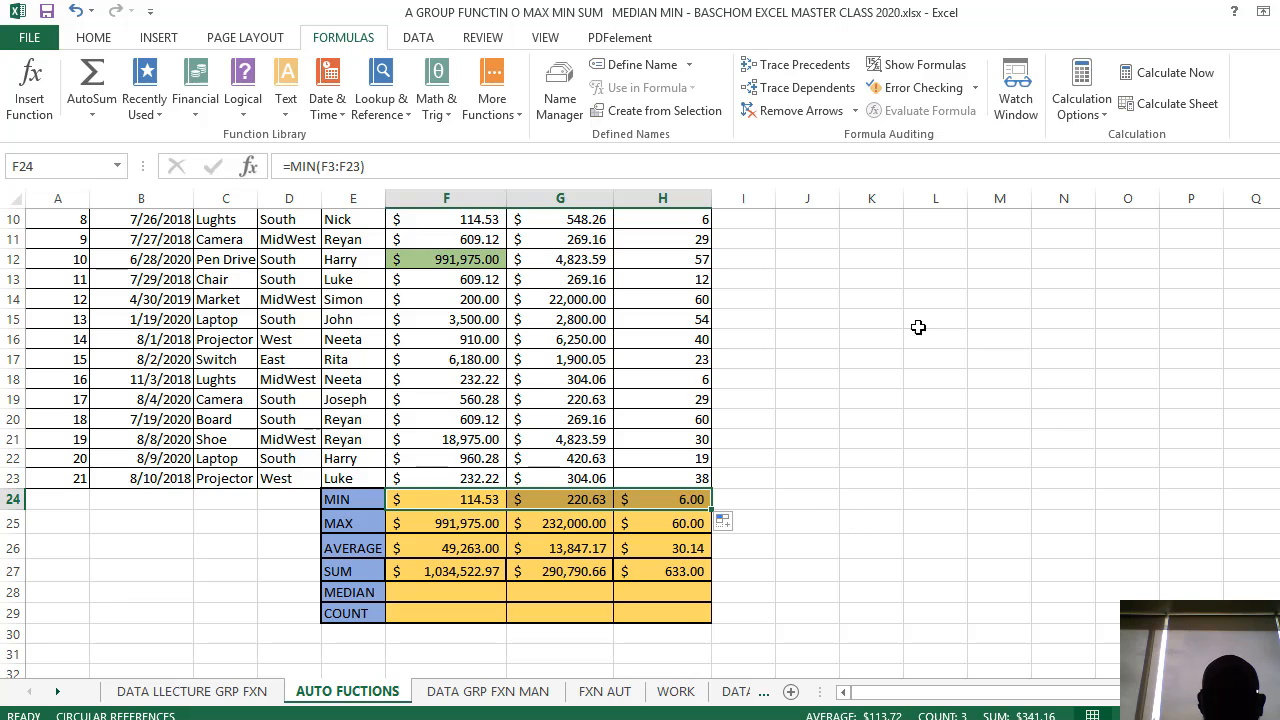
- Move the MEDIAN row from row 28 to above the MIN row, so it occupies row 24
left_click(448, 576)
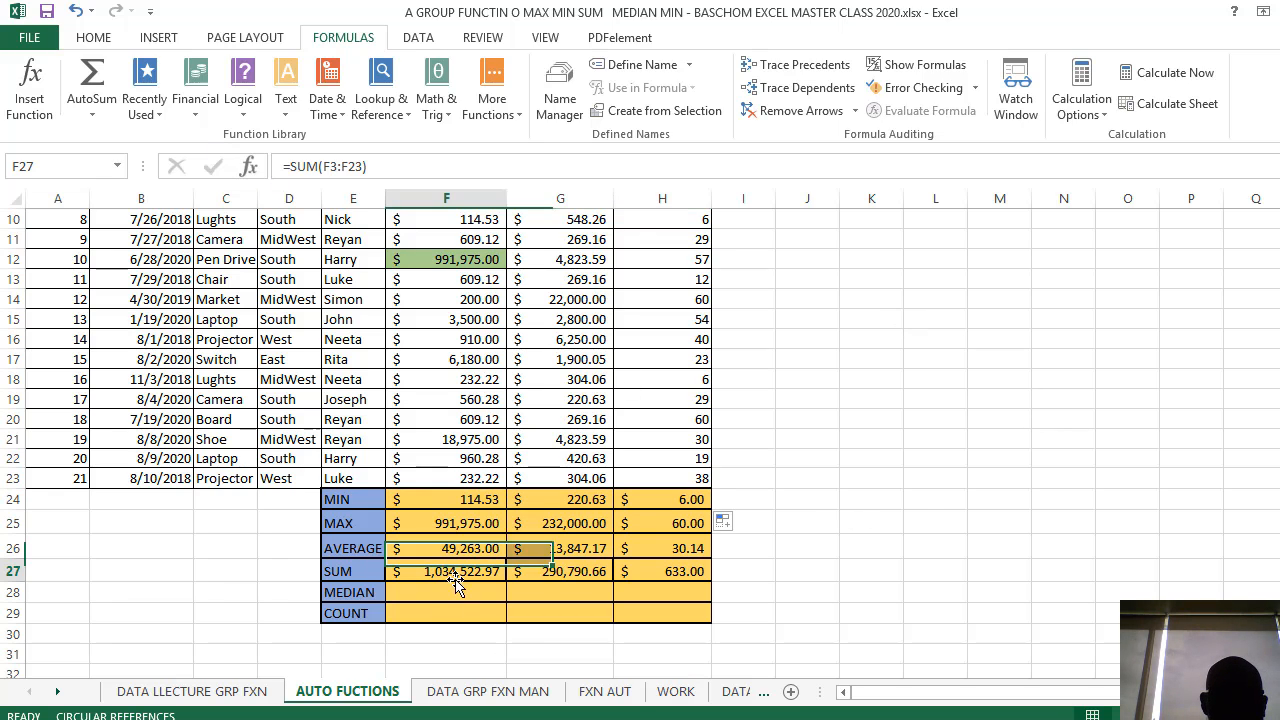
left_click(10, 592)
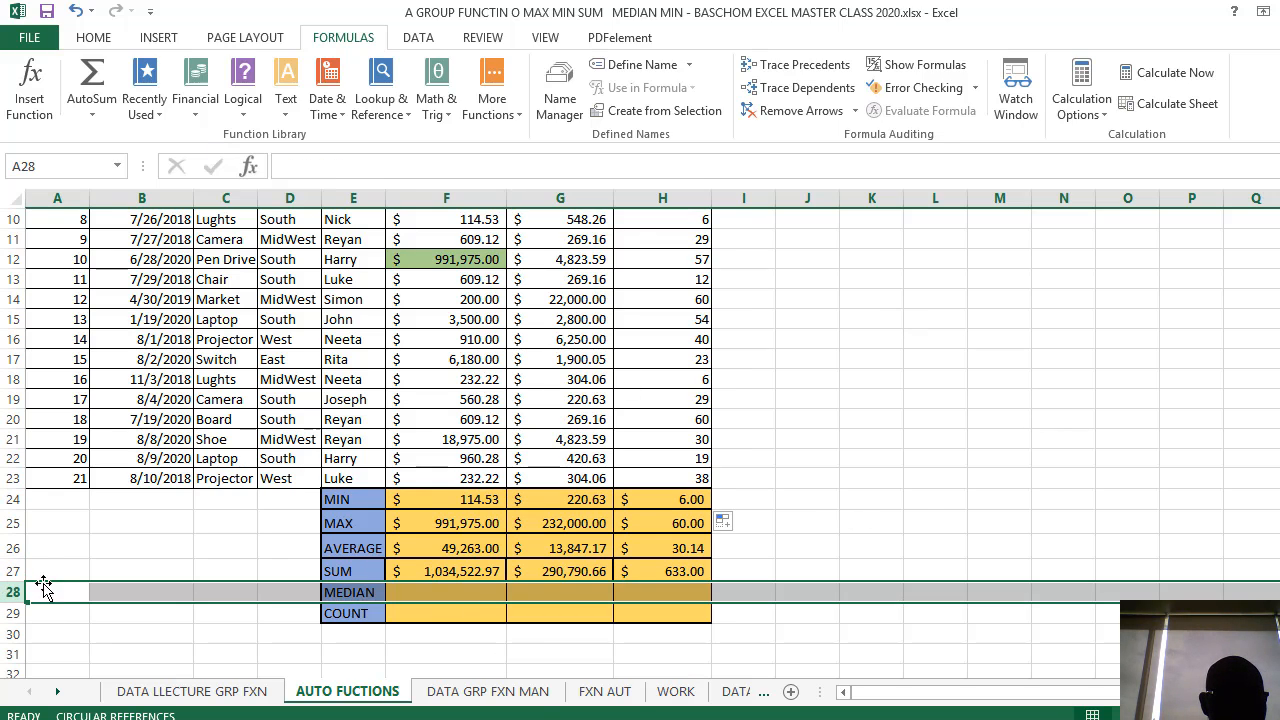
right_click(47, 592)
left_click(97, 306)
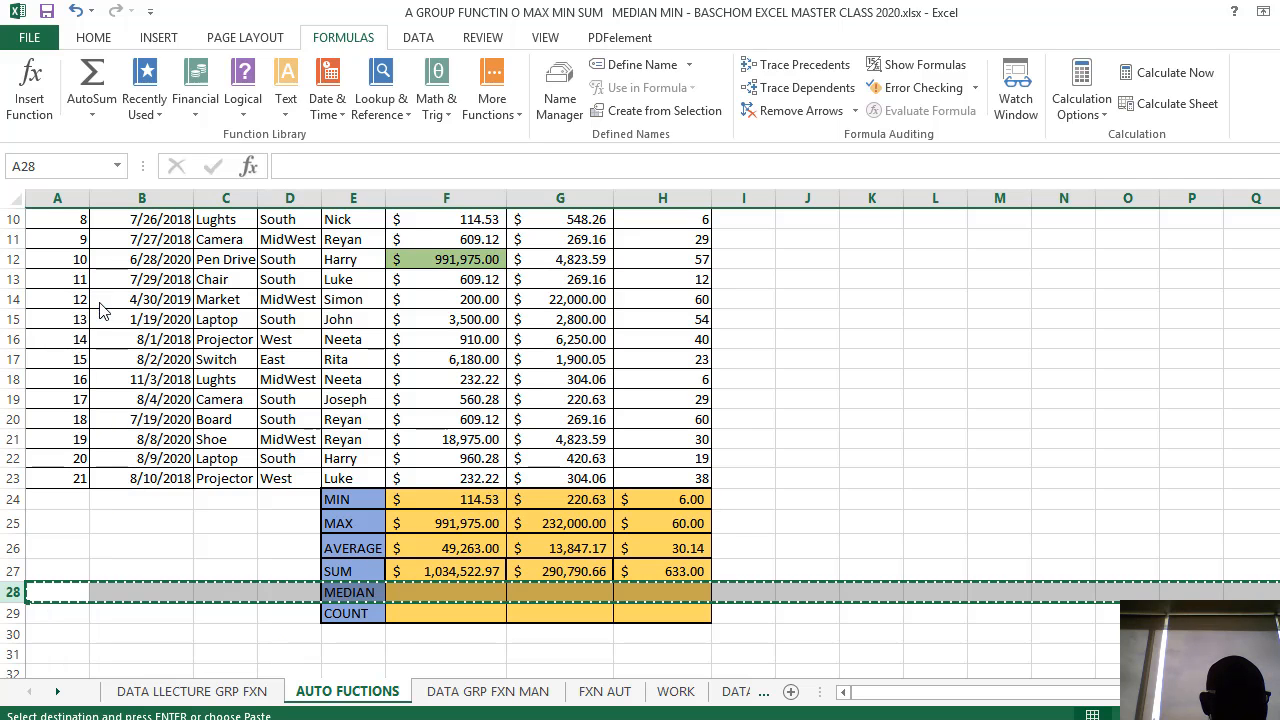
left_click(8, 499)
right_click(8, 499)
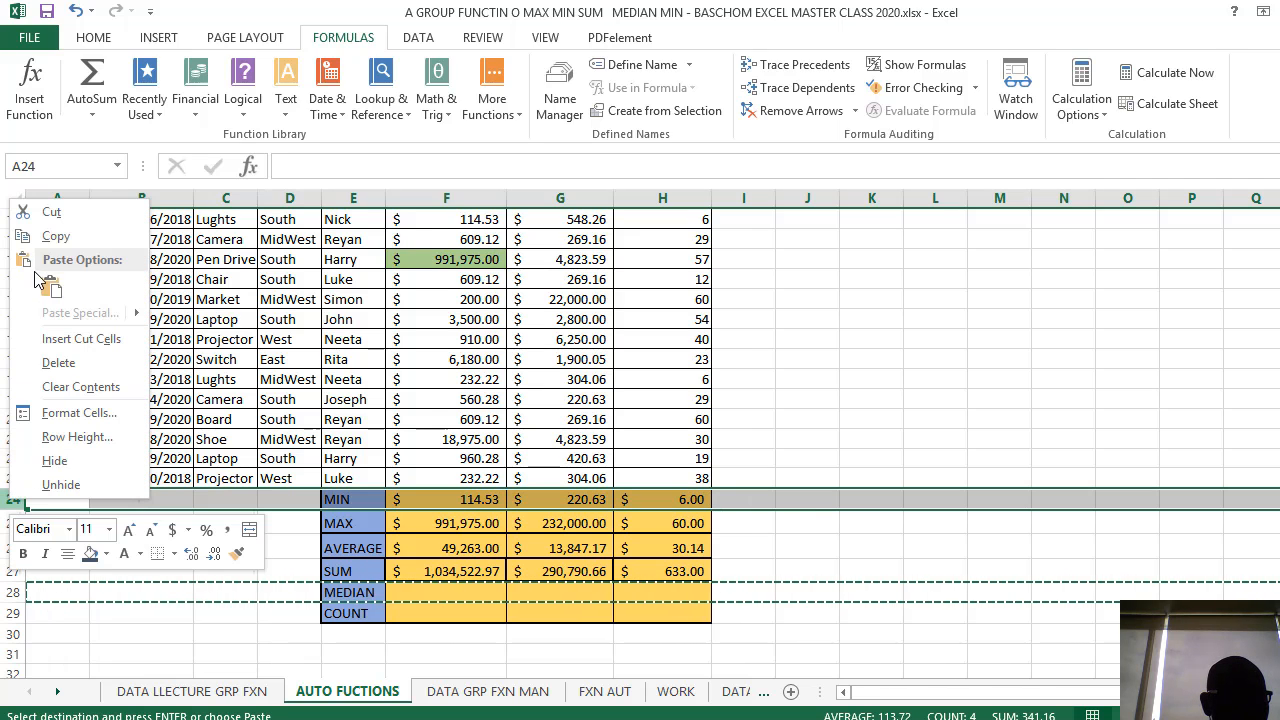
key("Escape")
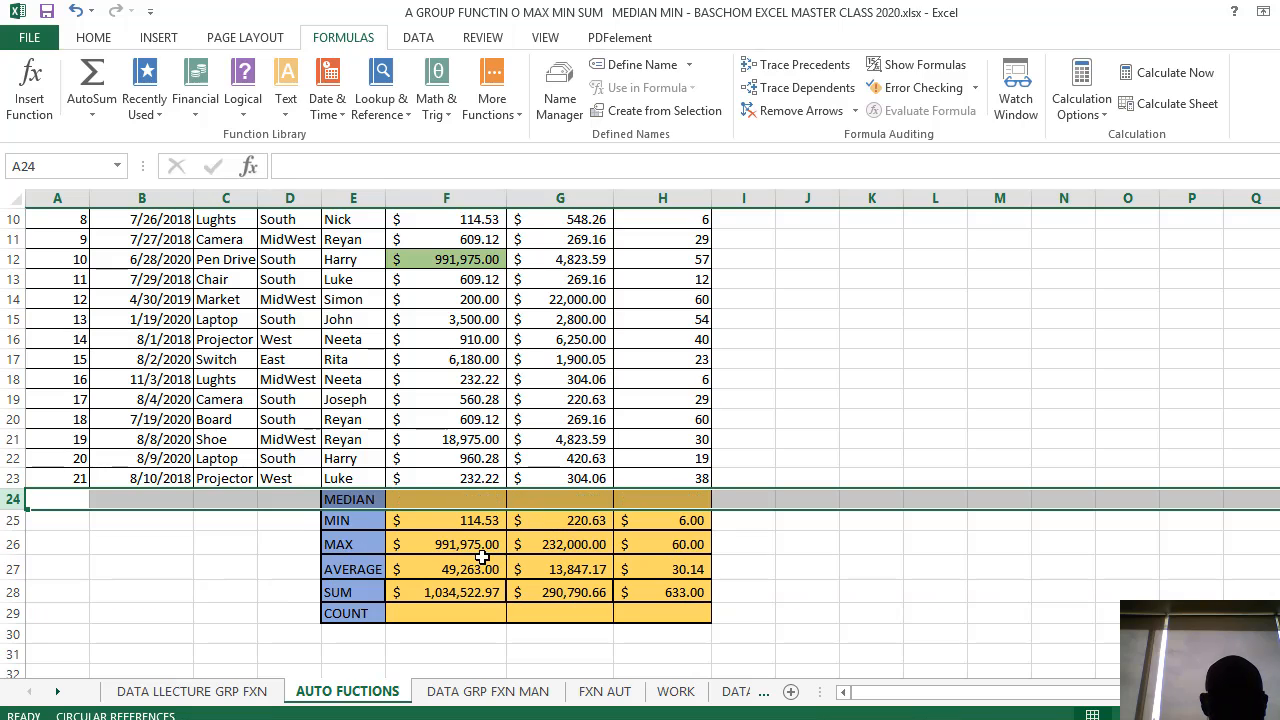
left_click(483, 558)
left_click(446, 496)
type("=")
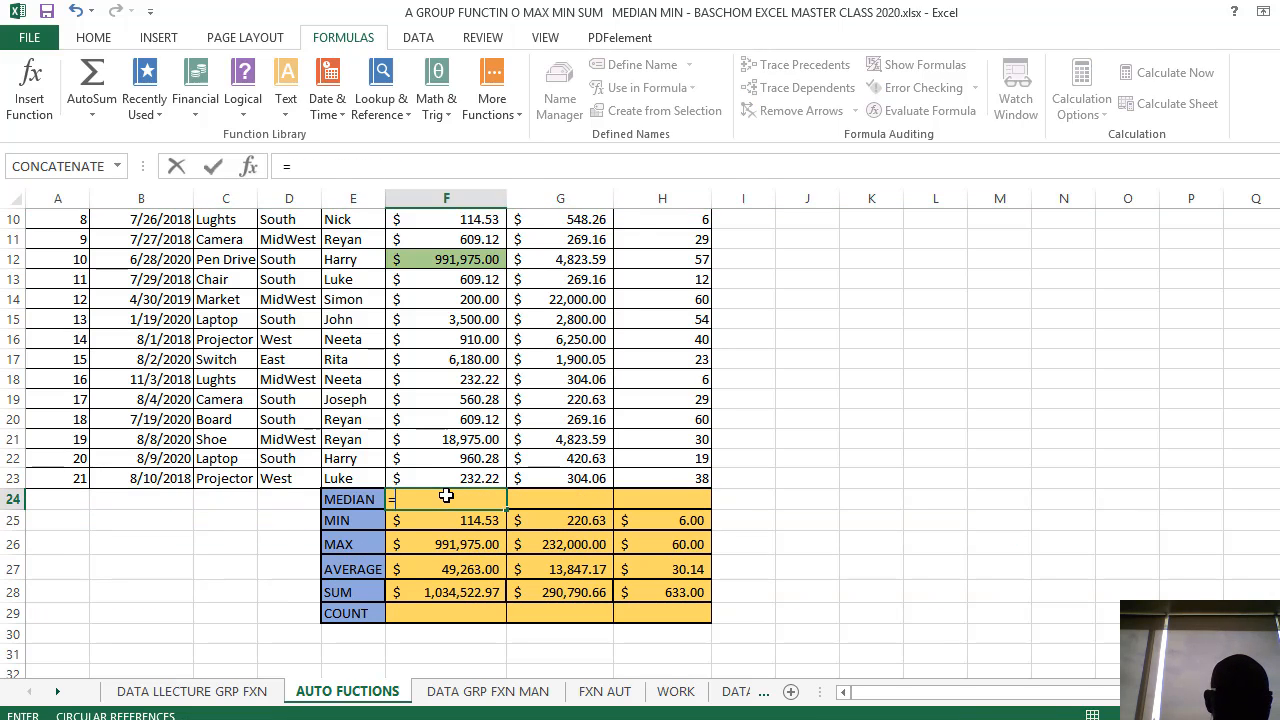
left_click(105, 122)
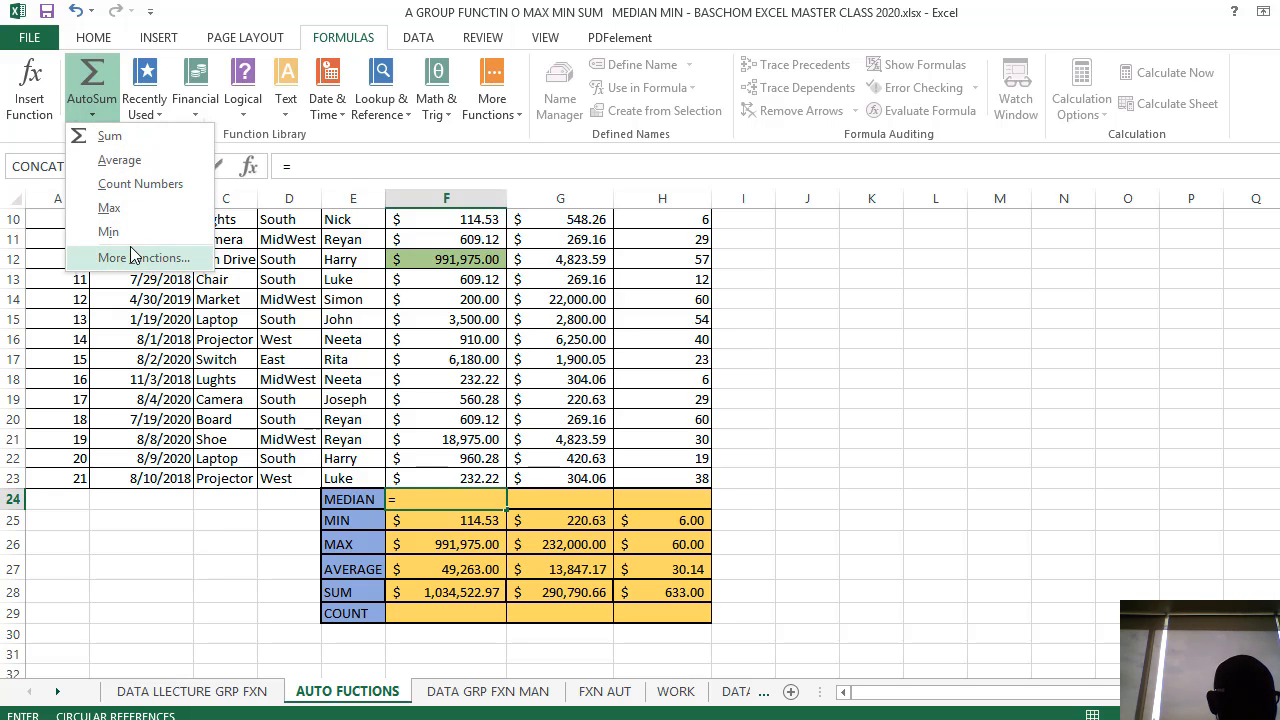
left_click(130, 257)
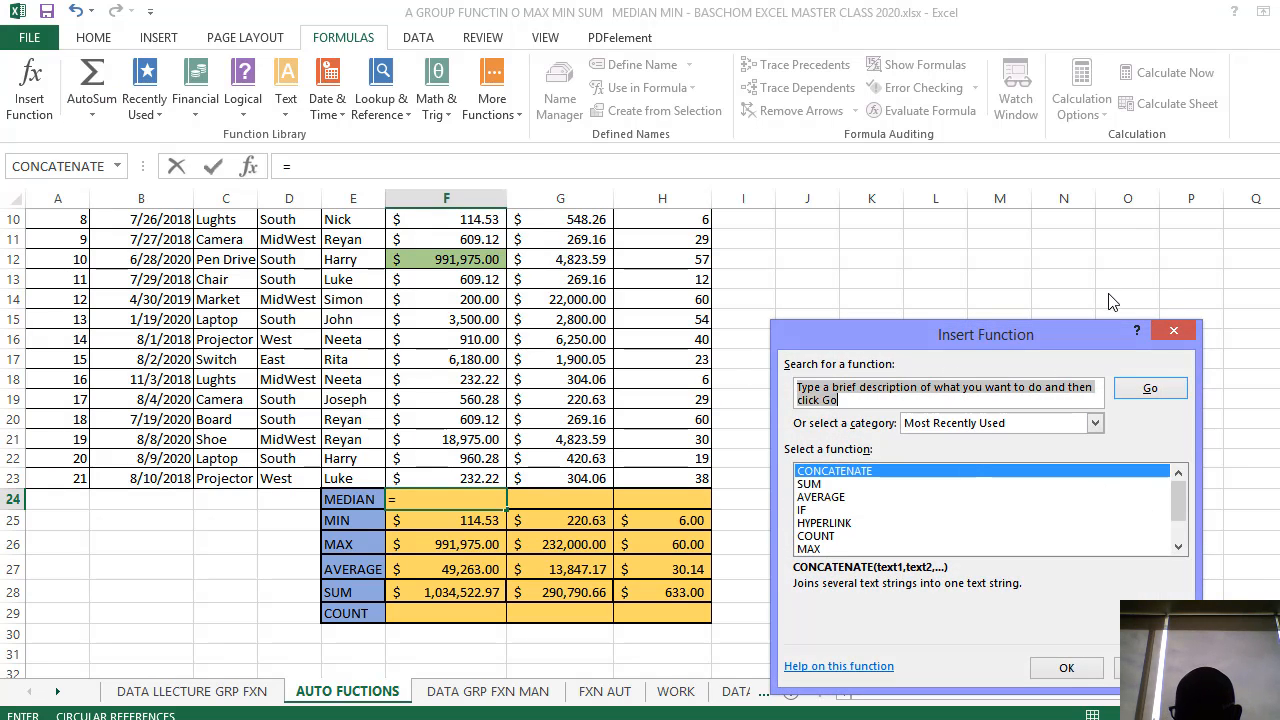
left_click(1160, 327)
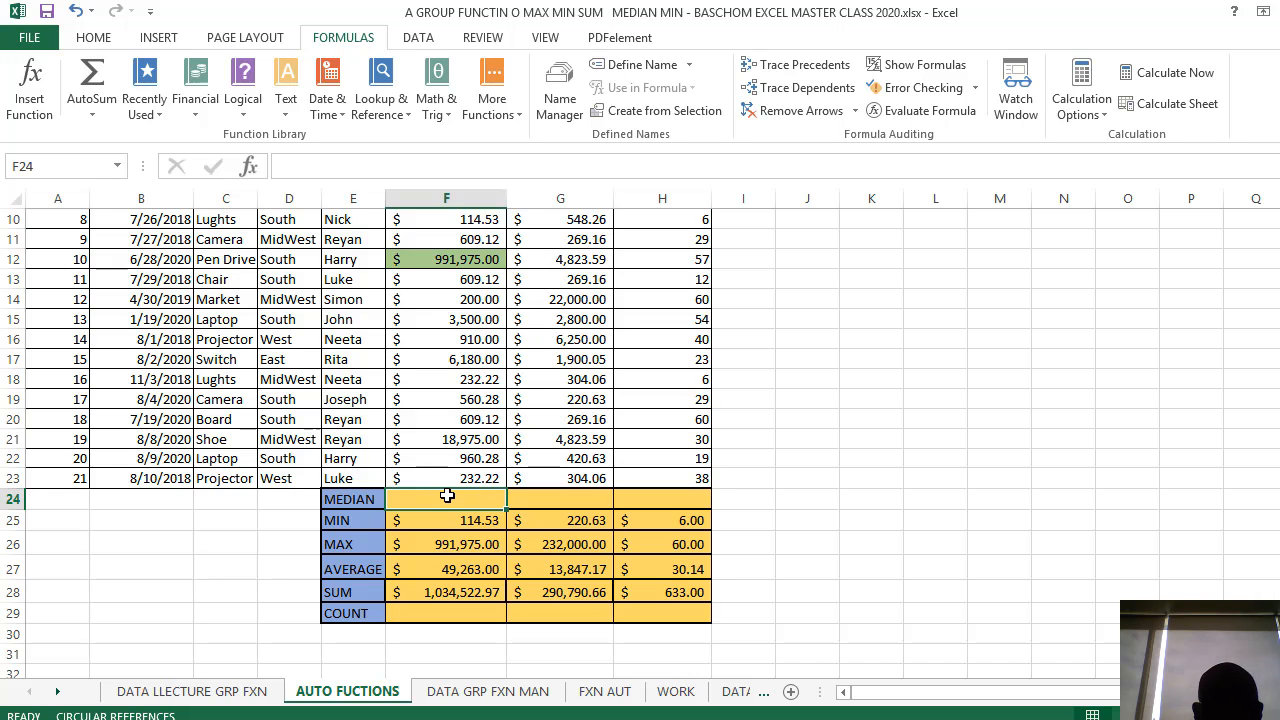
- Enter the median formula for the Sales values in F24, =MEDIAN(F3:F23)
double_click(442, 500)
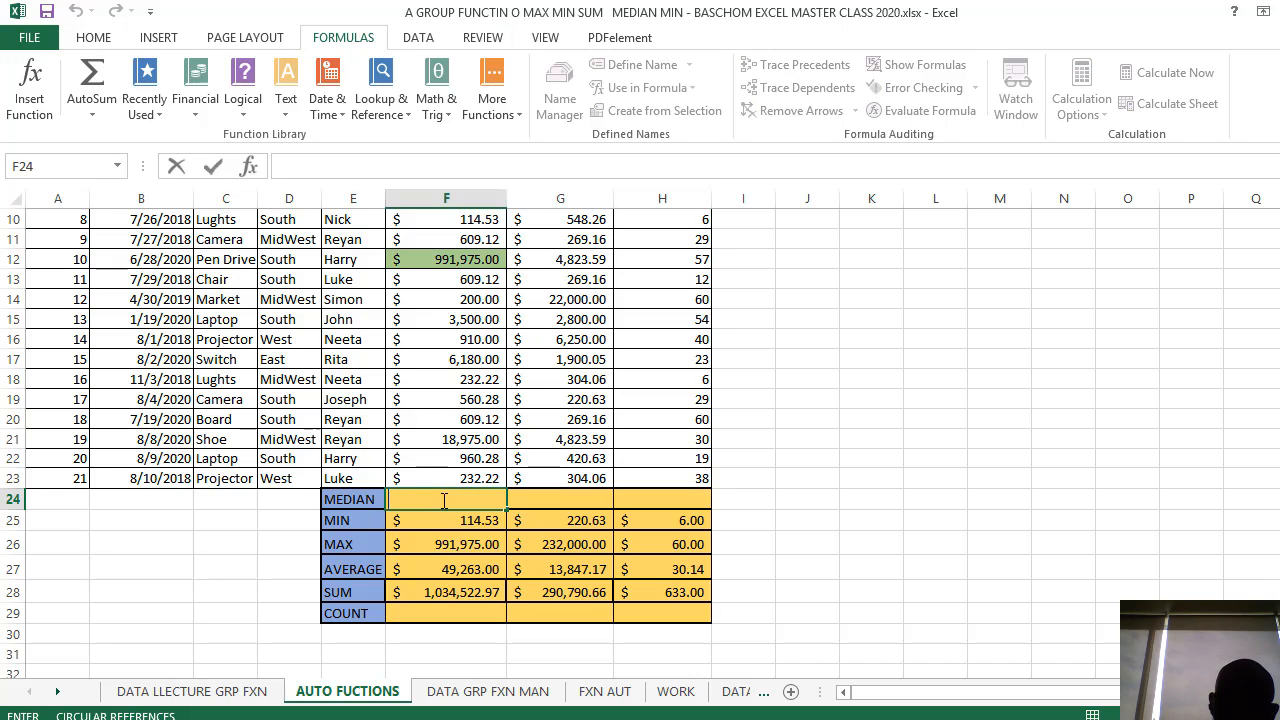
type("=ME")
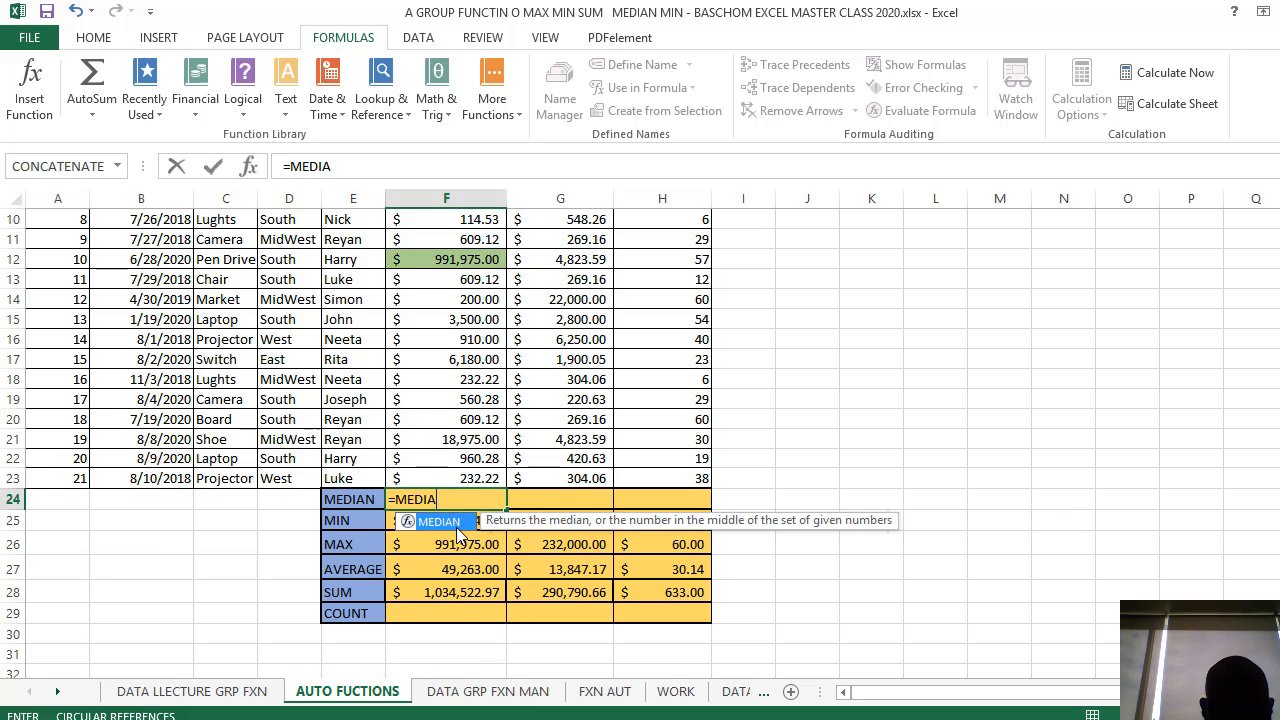
type("DIA")
double_click(440, 521)
scroll(498, 450, "up", 3)
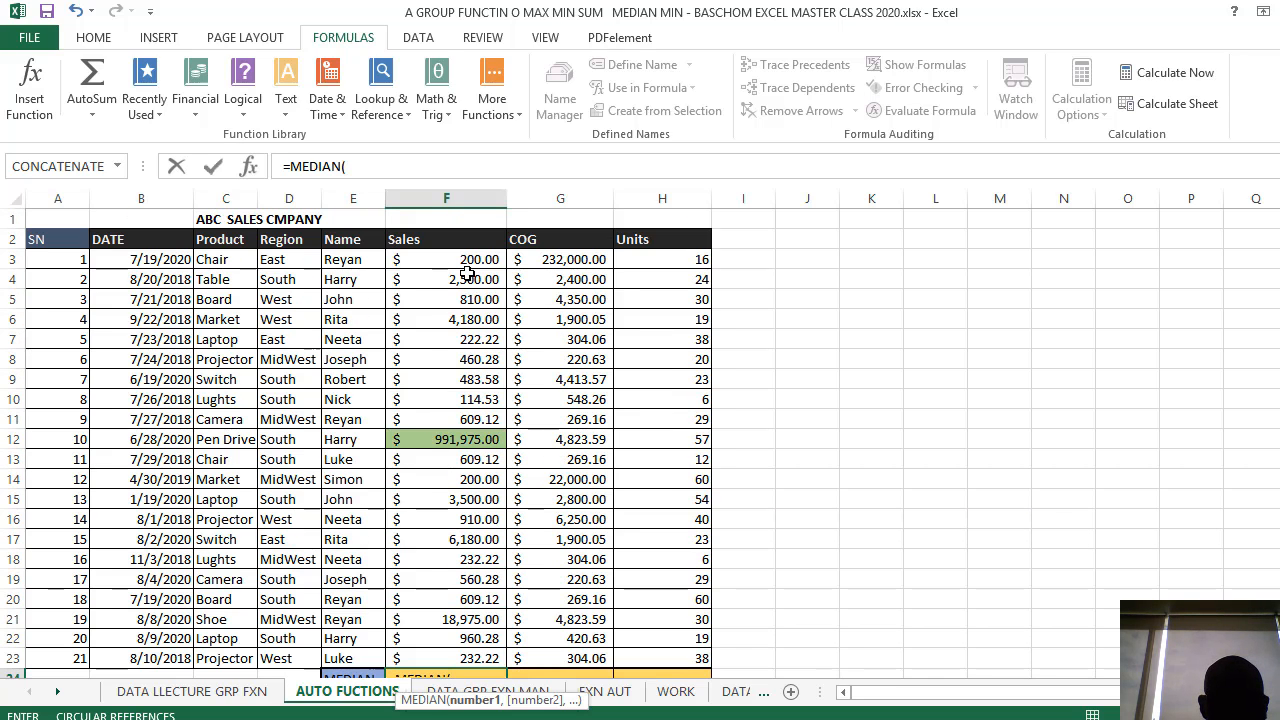
left_click(470, 260)
scroll(655, 402, "down", 2)
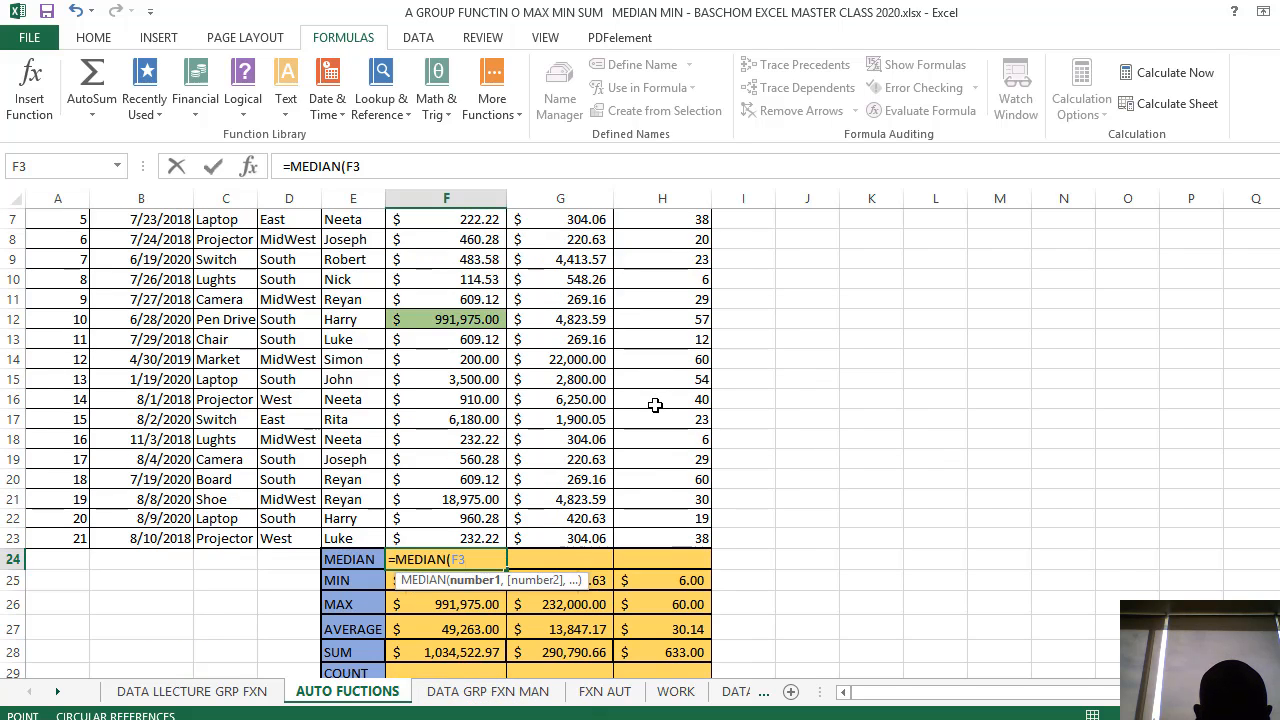
key("F8")
scroll(655, 404, "up", 2)
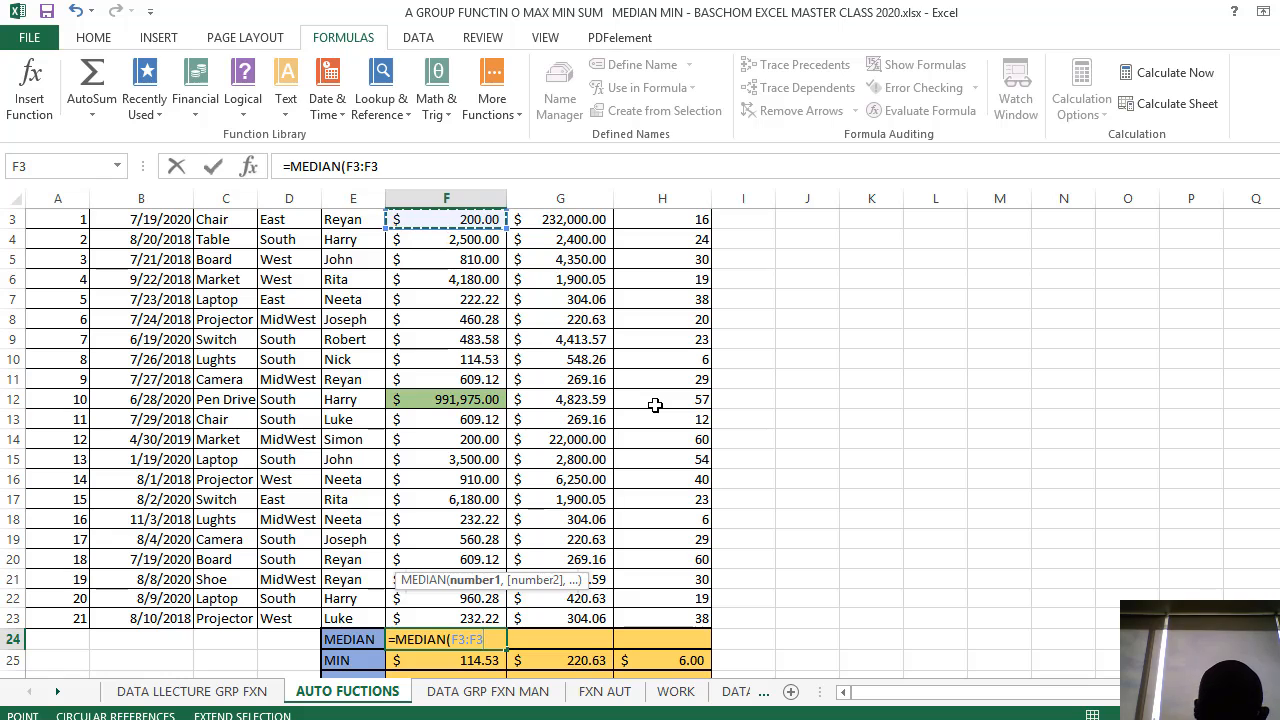
key("BackSpace")
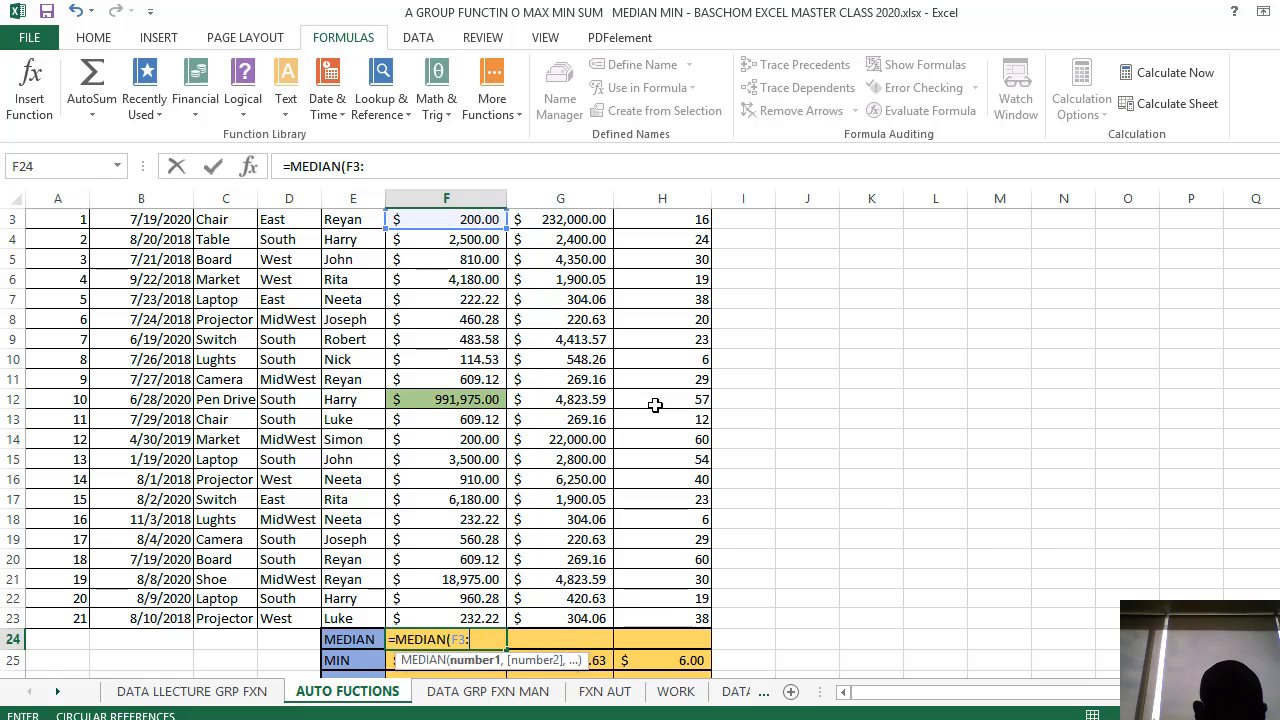
left_click(463, 620)
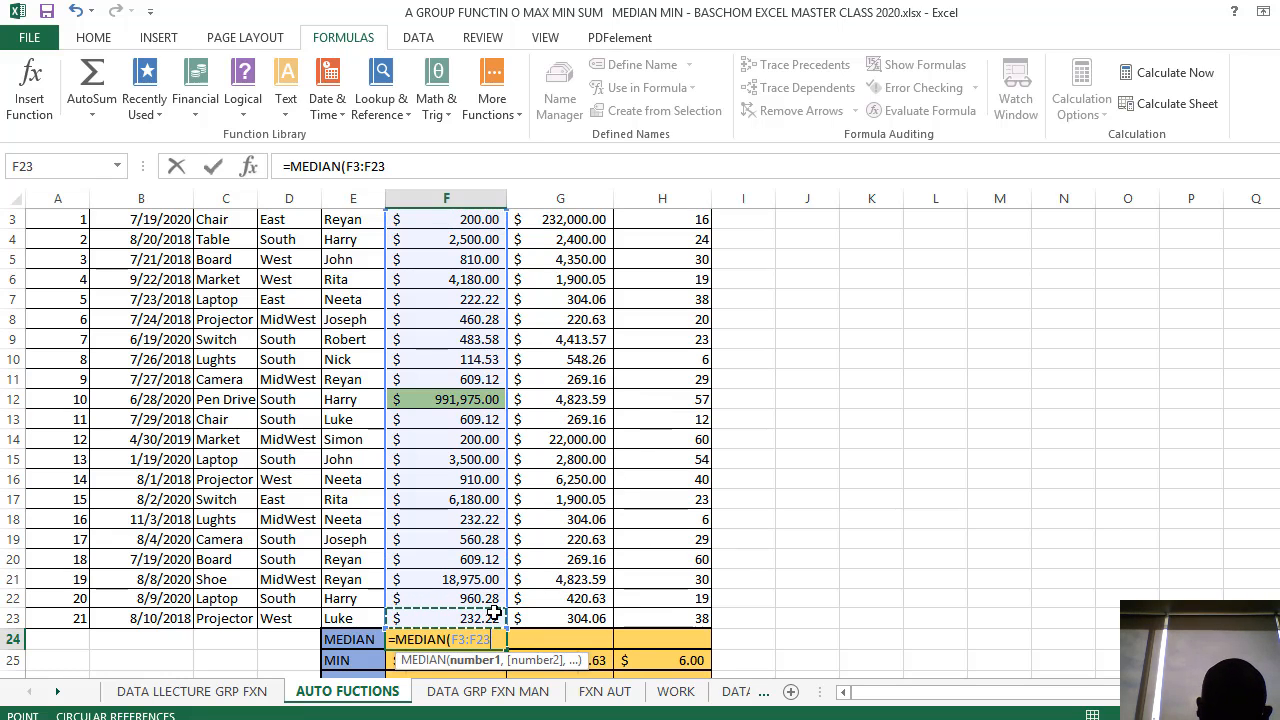
type(")")
key("Return")
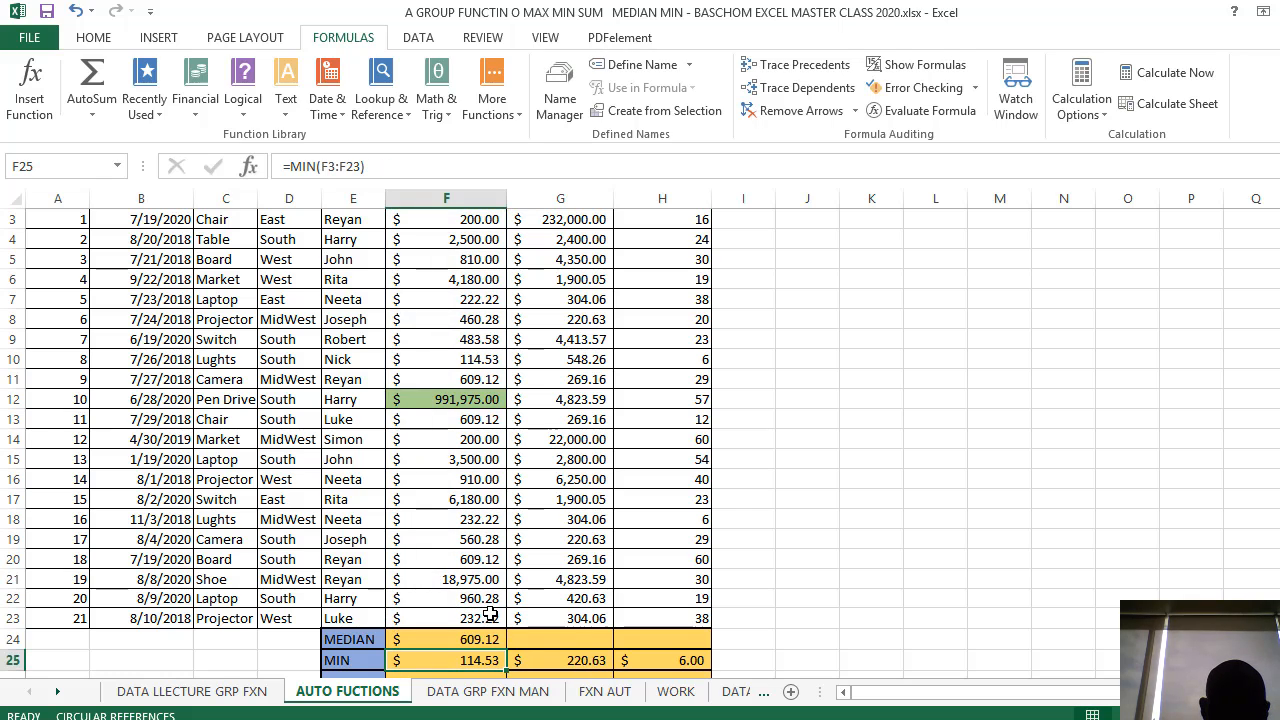
- Check the Sales MEDIAN result in F24 against the MEDIAN result in F28 on DATA LLECTURE GRP FXN
scroll(490, 614, "down", 2)
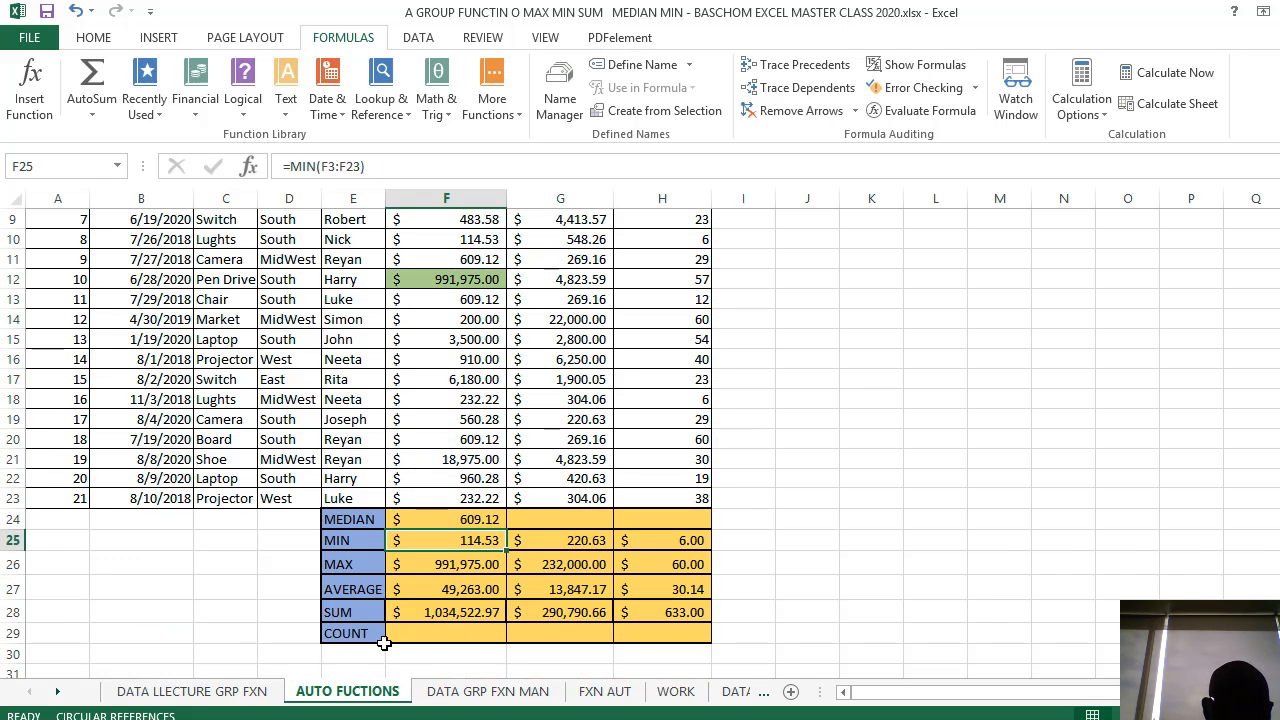
left_click(411, 634)
left_click(215, 691)
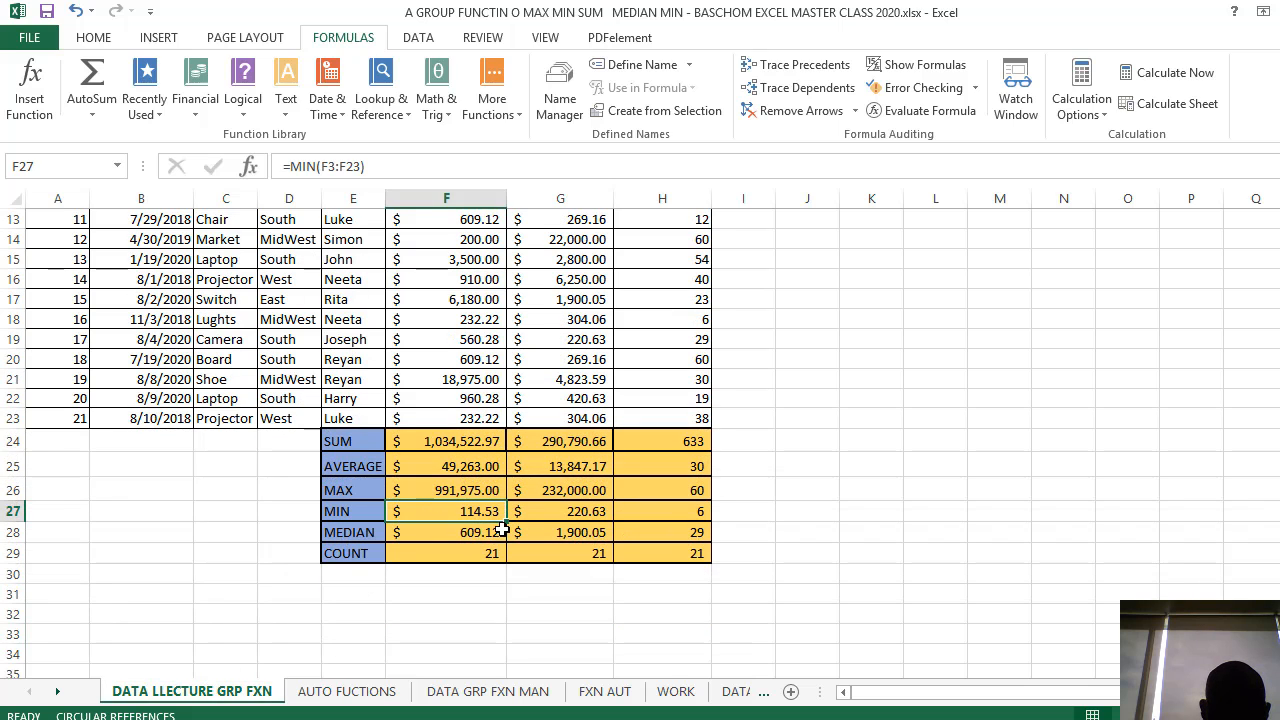
left_click(464, 530)
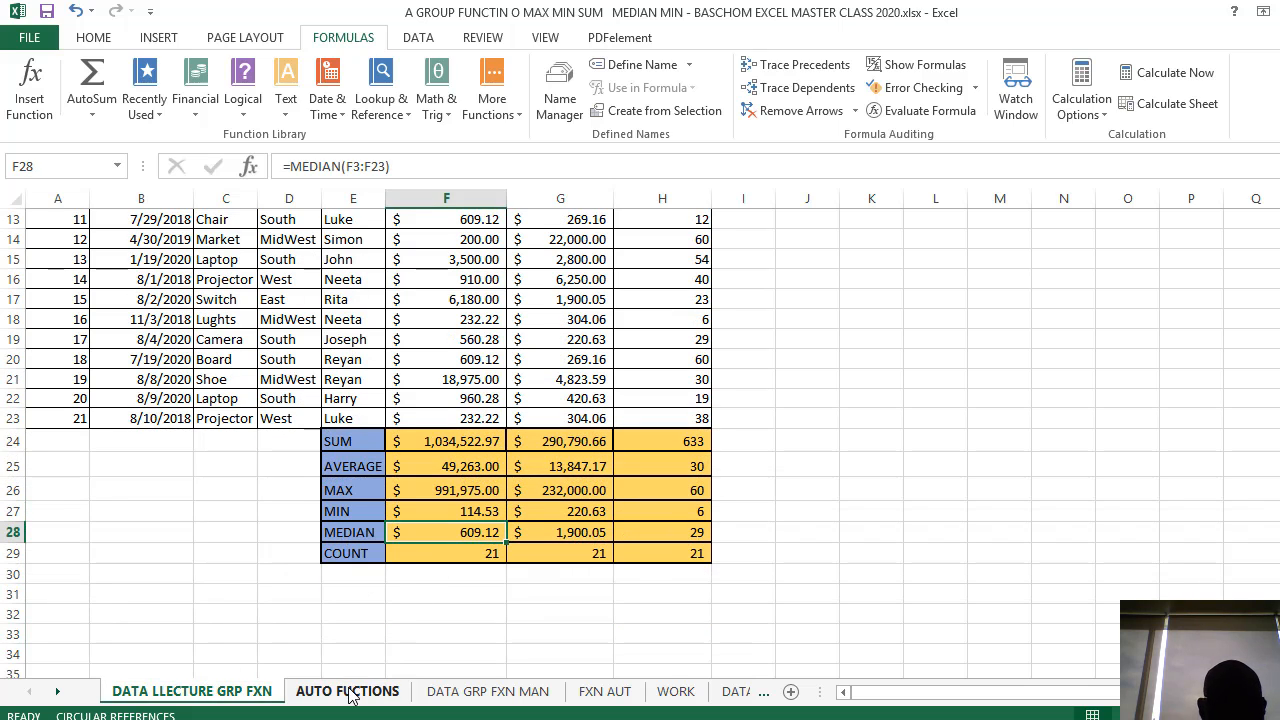
- Move the COUNT row on AUTO FUCTIONS from row 29 to above the MEDIAN row, so it occupies row 24
left_click(347, 691)
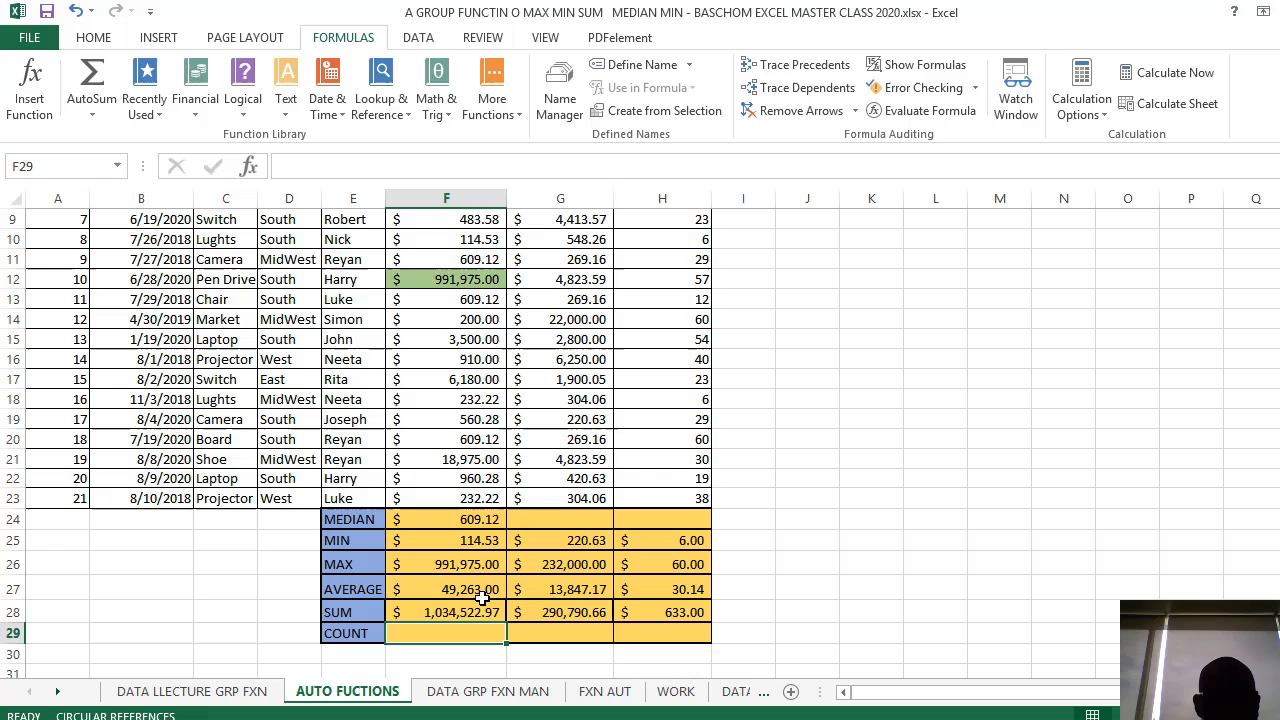
left_click(15, 635)
right_click(15, 635)
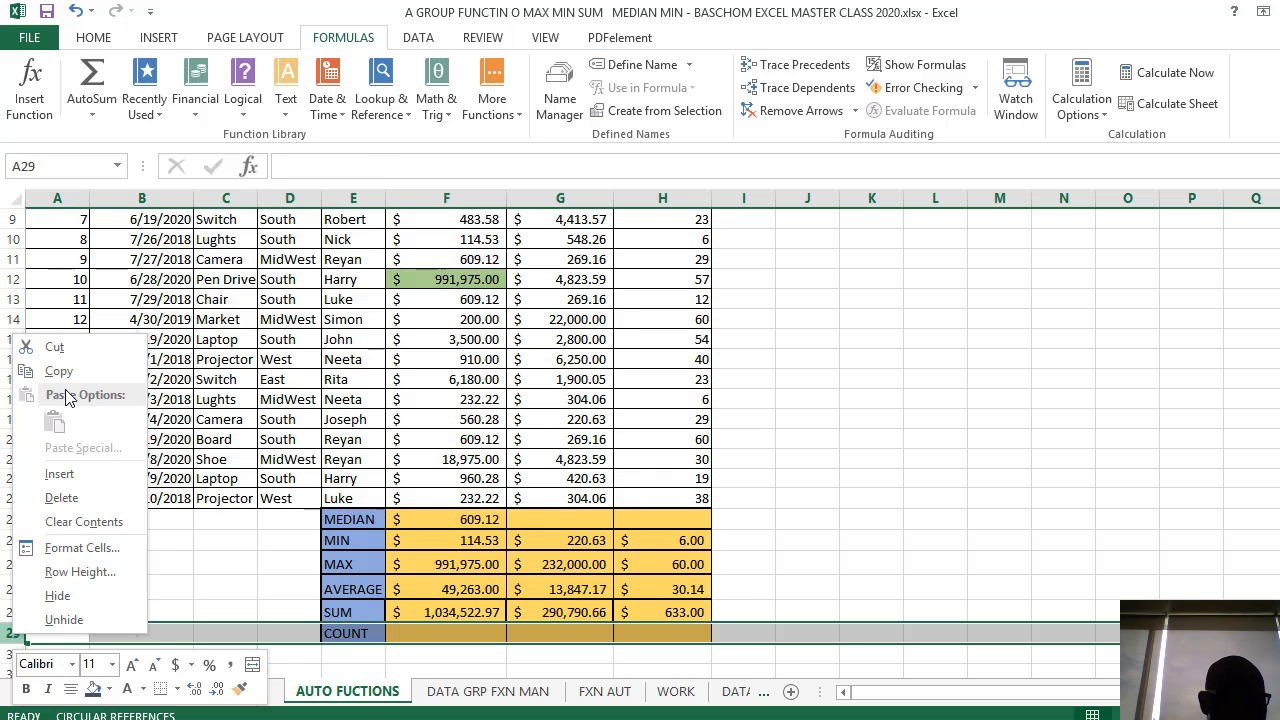
left_click(55, 347)
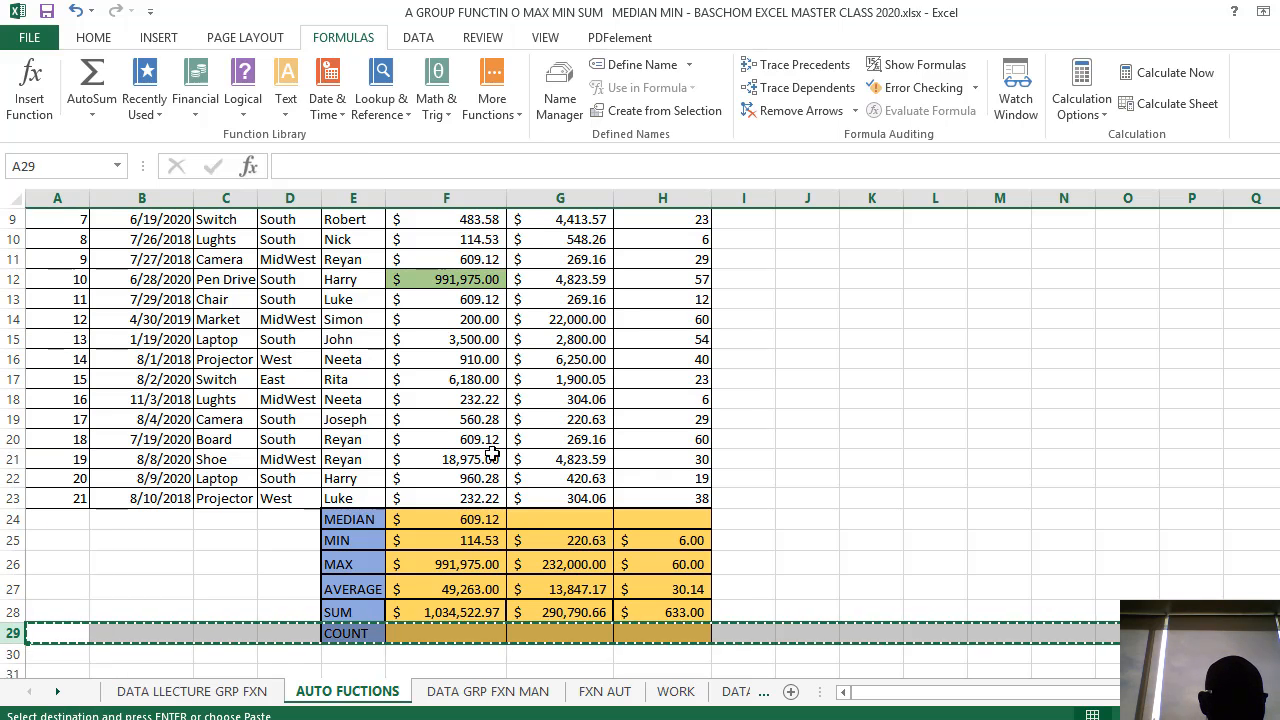
left_click(8, 520)
right_click(8, 520)
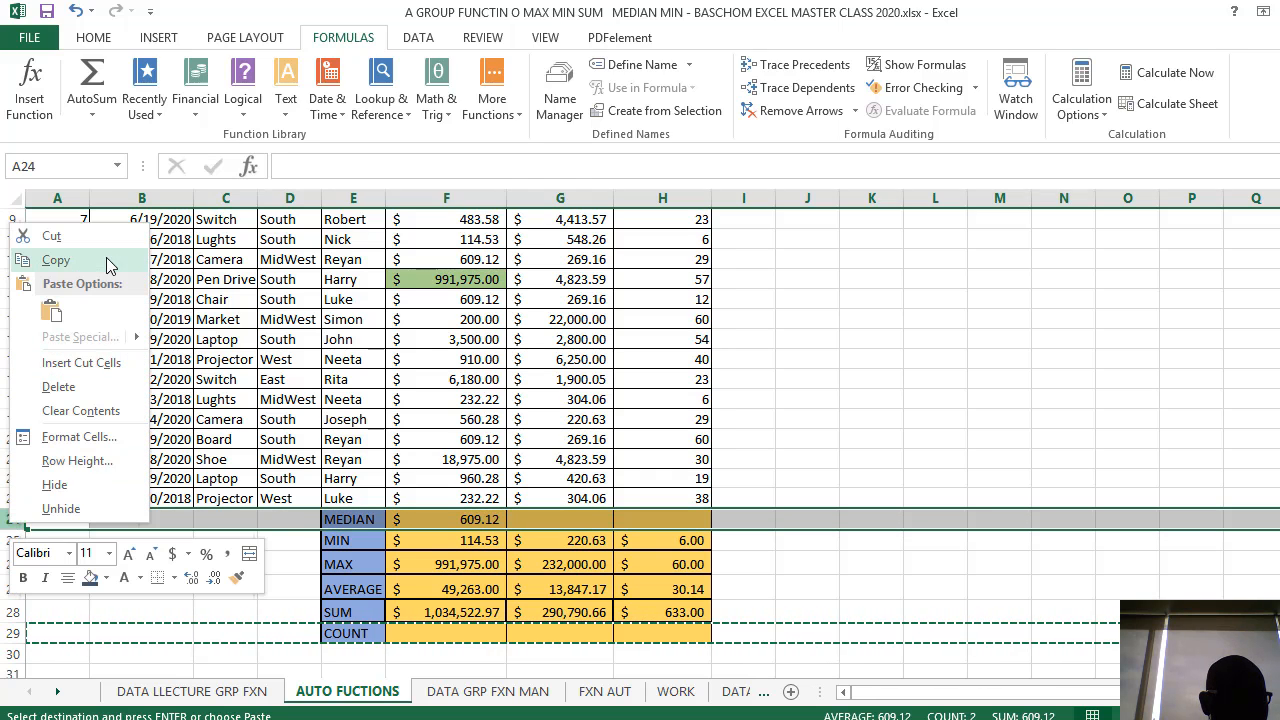
left_click(120, 363)
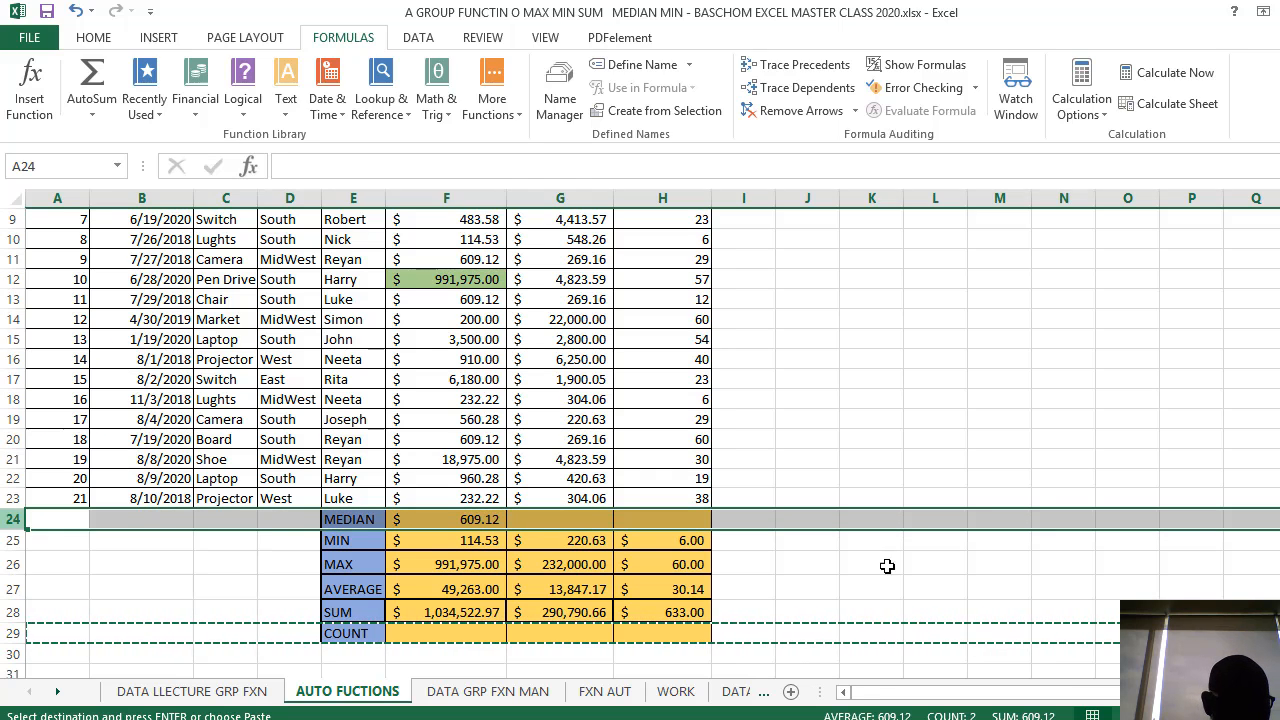
- Begin the count formula for the Sales values in F24 with =COUNT(
left_click(466, 521)
type("=")
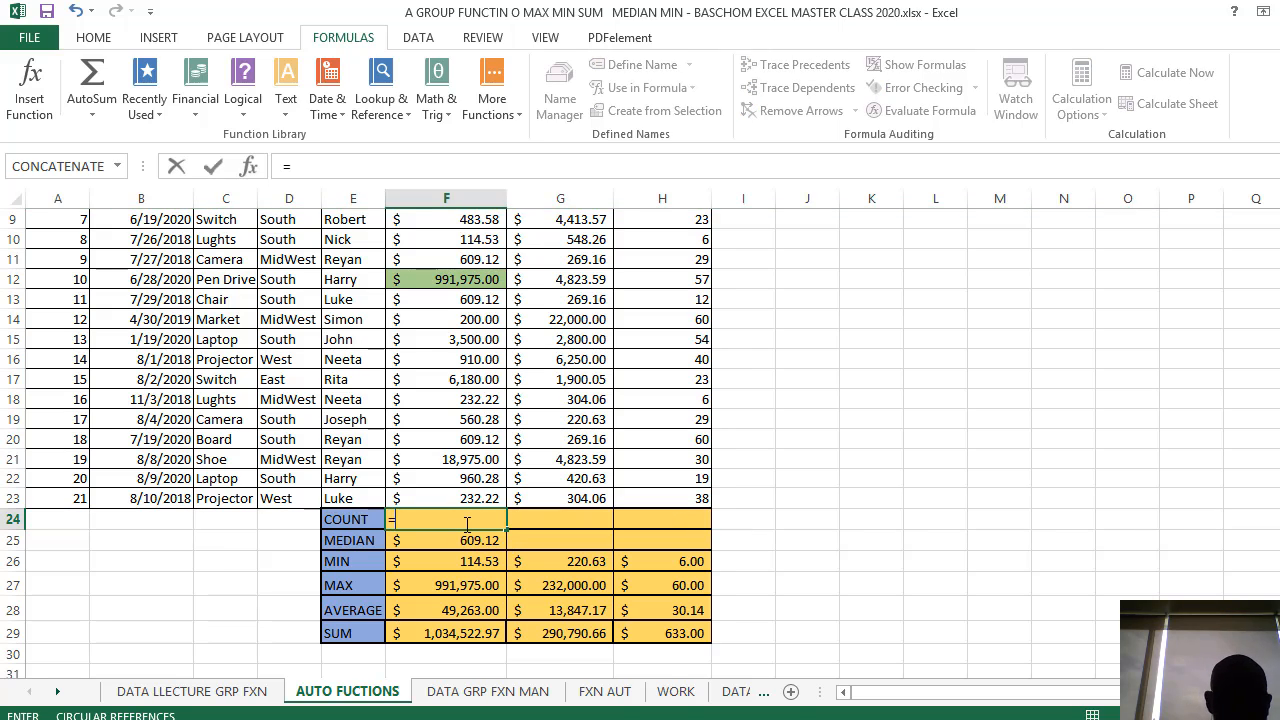
type("COUN")
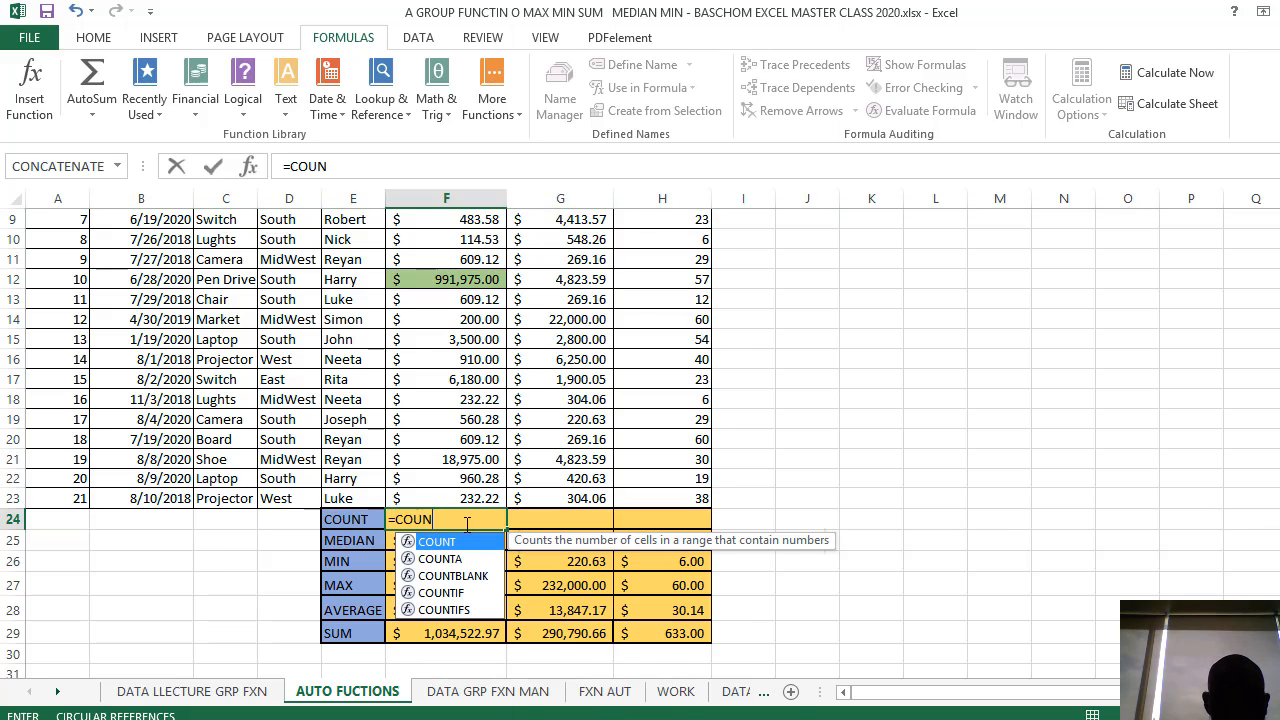
type("T(")
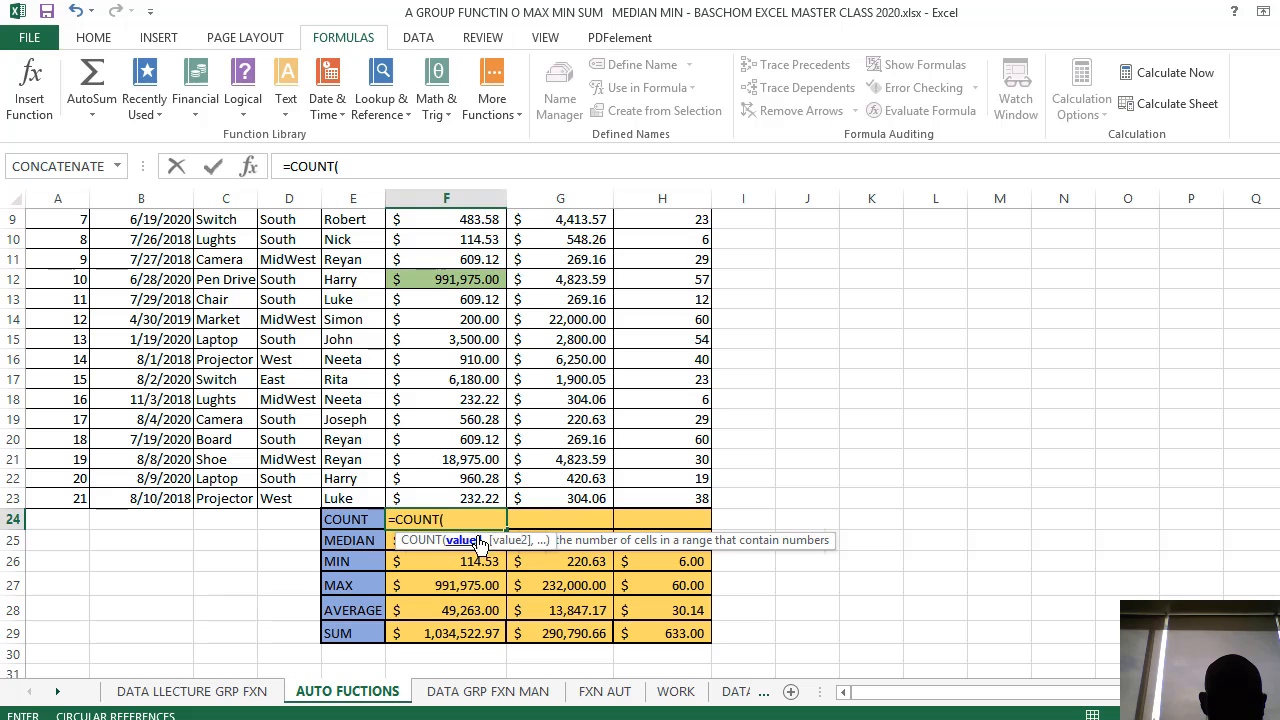
- Try to insert the AutoSum Count Numbers function while the unfinished =COUNT( formula in F24 is still being edited
scroll(442, 357, "up", 3)
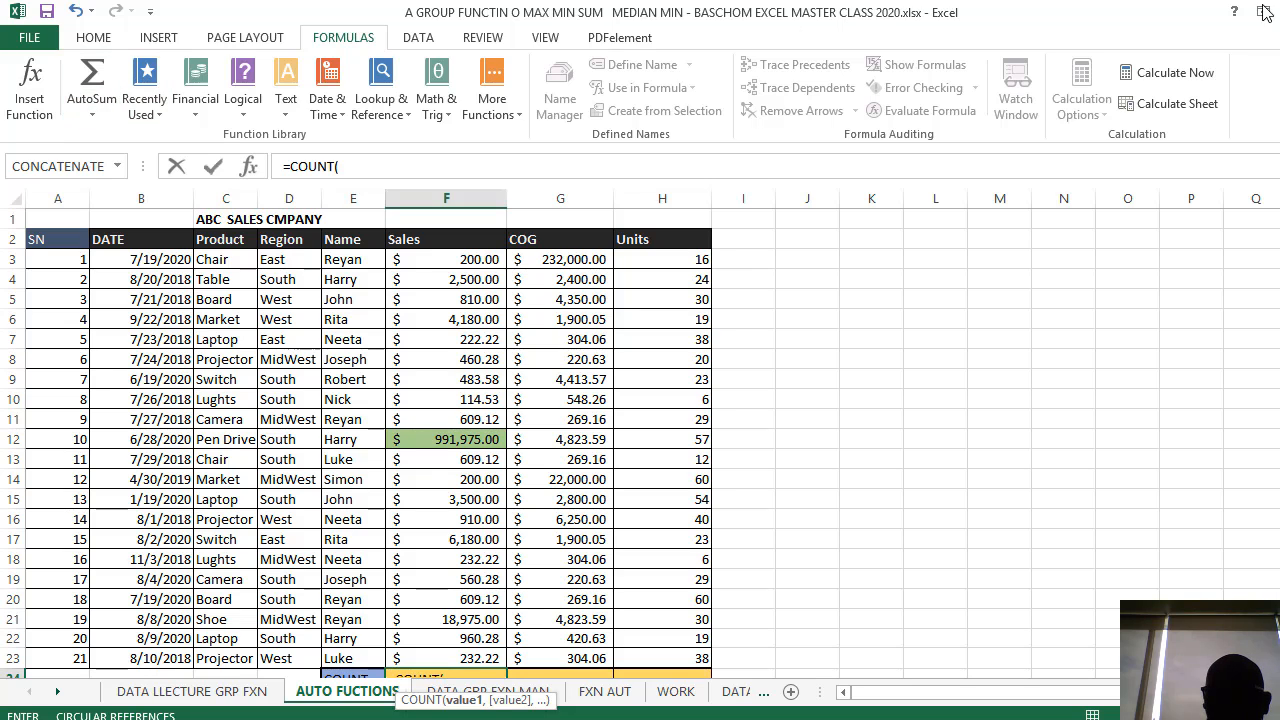
left_click(93, 38)
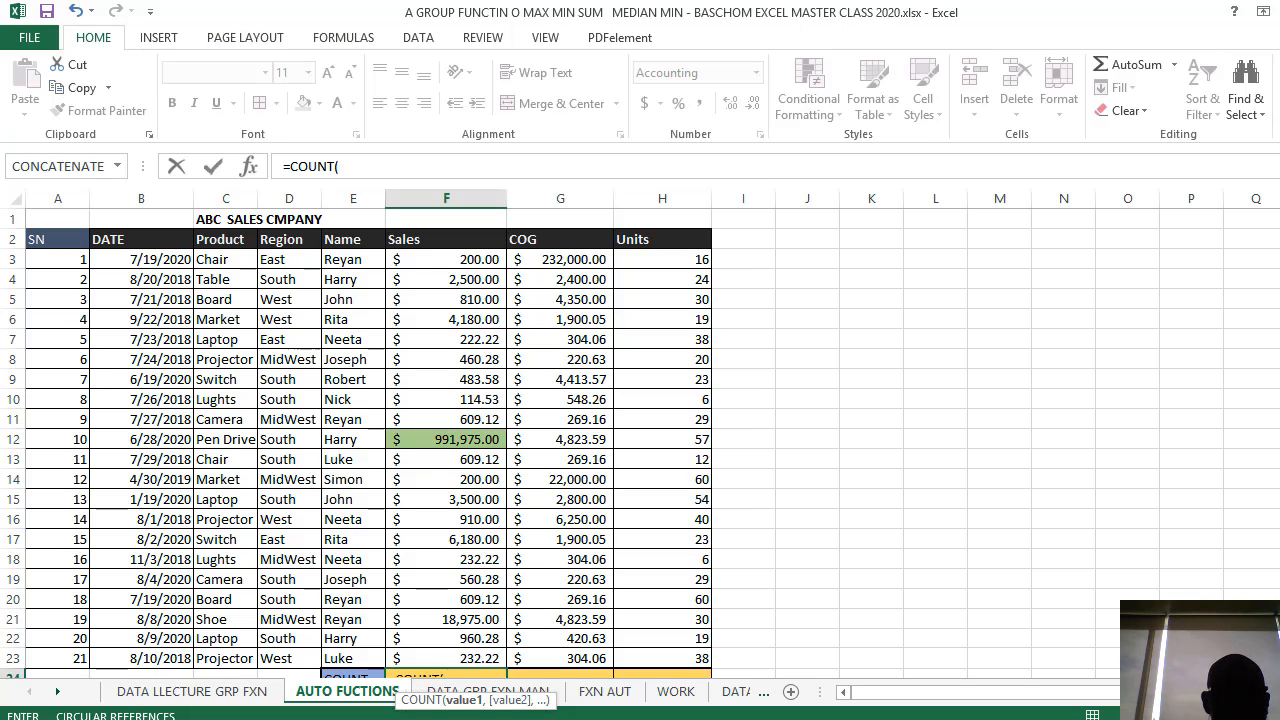
left_click(1174, 64)
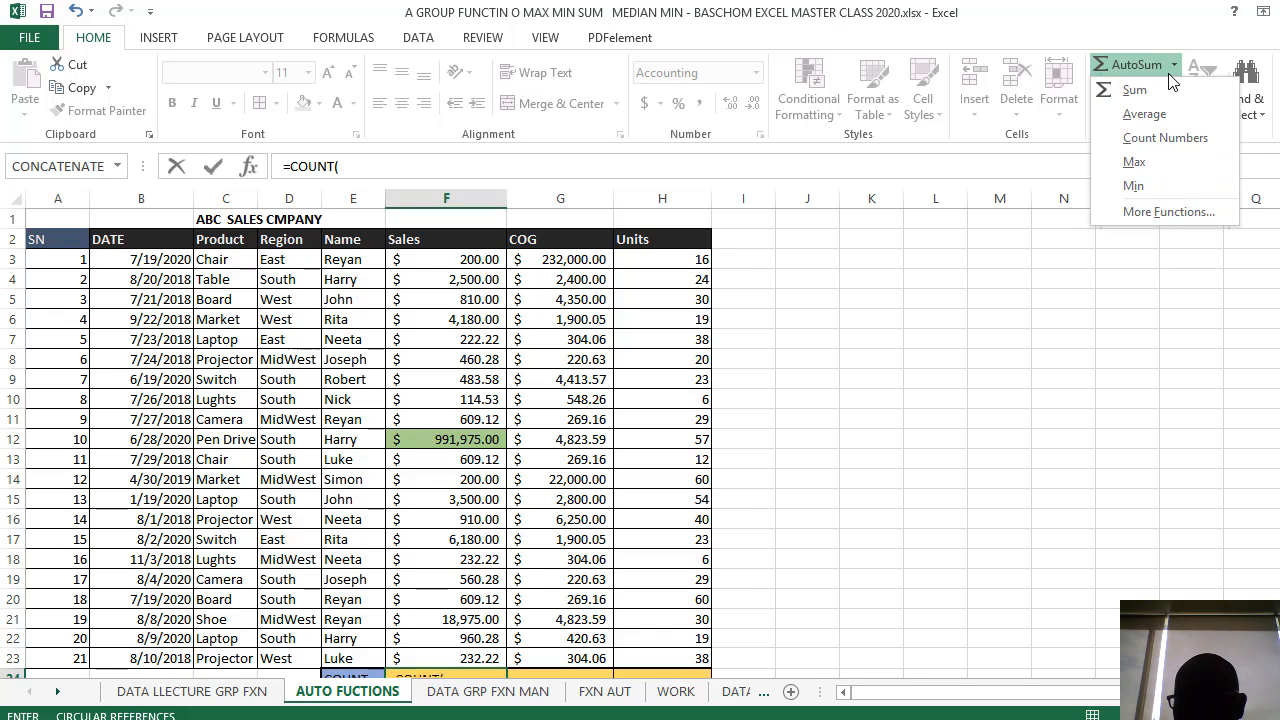
left_click(1200, 145)
left_click(686, 424)
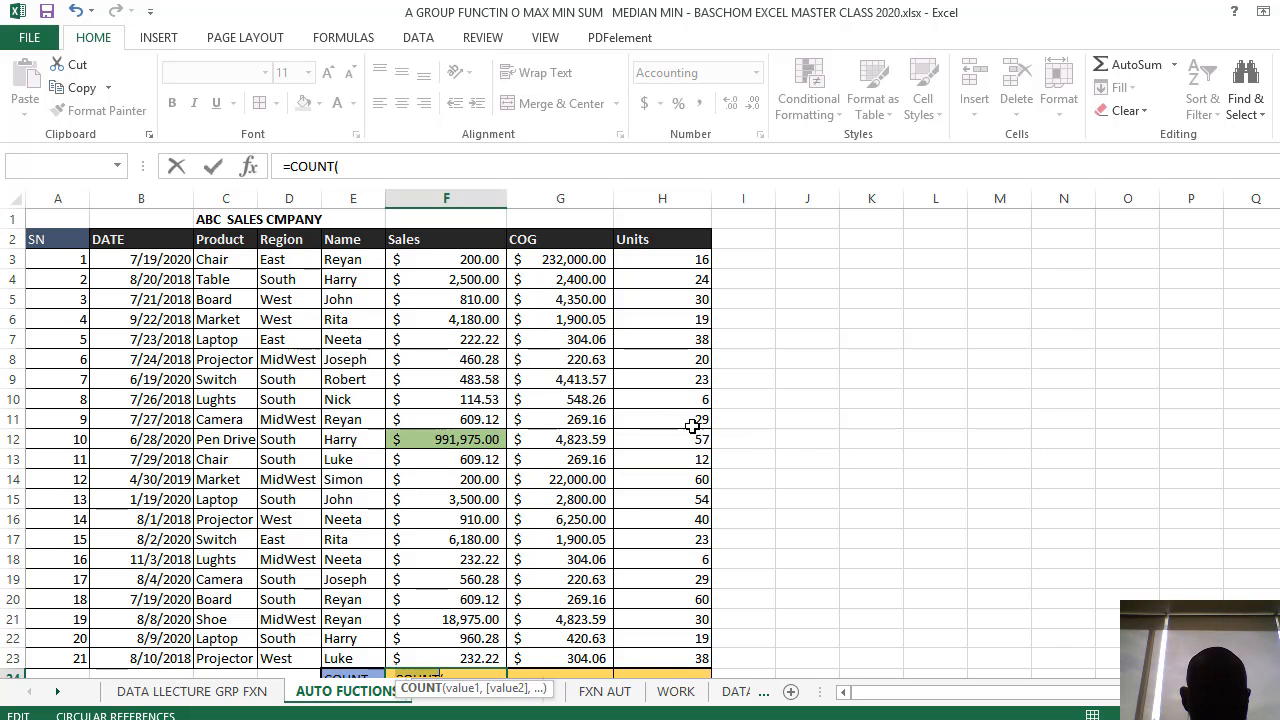
scroll(613, 507, "down", 4)
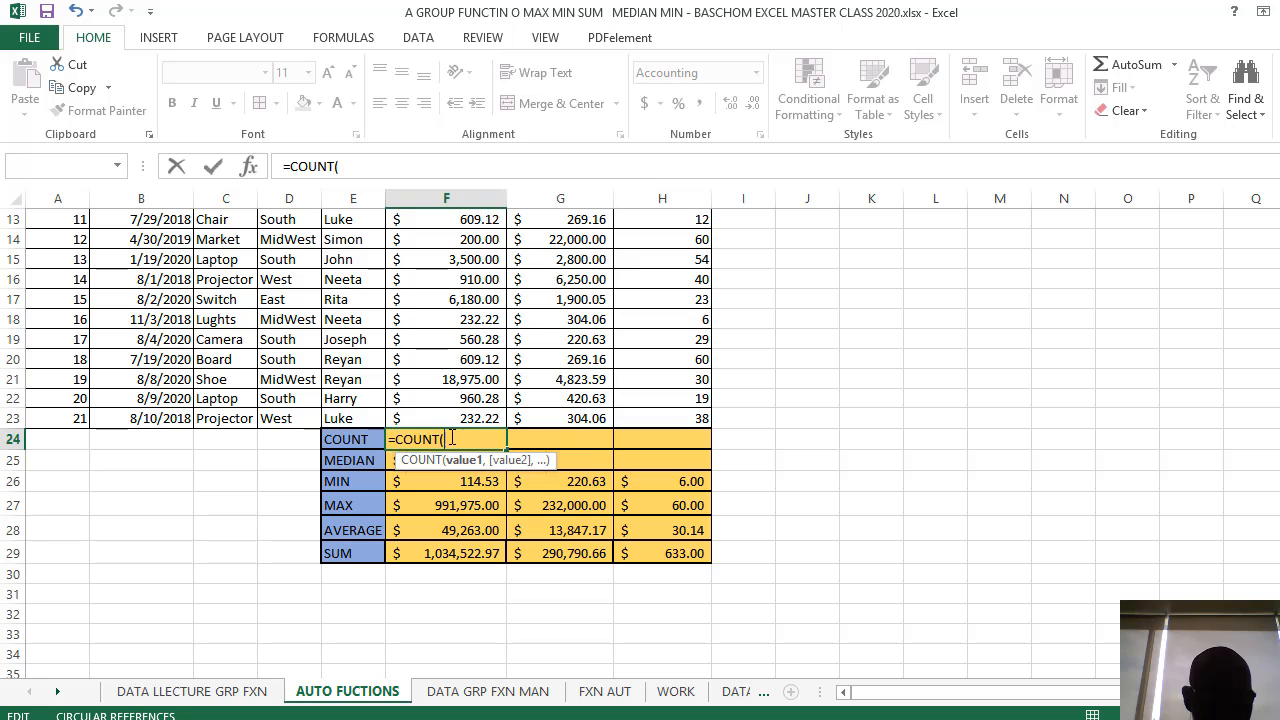
scroll(568, 381, "up", 4)
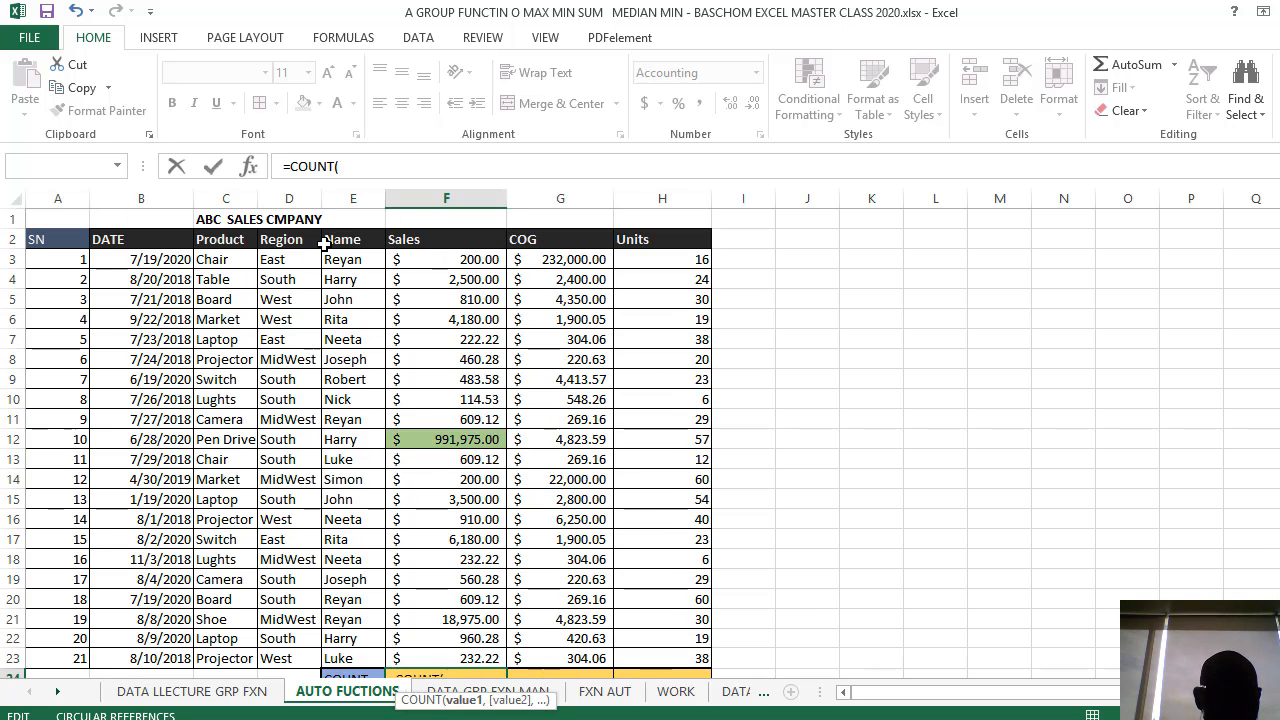
left_click(338, 40)
left_click(91, 108)
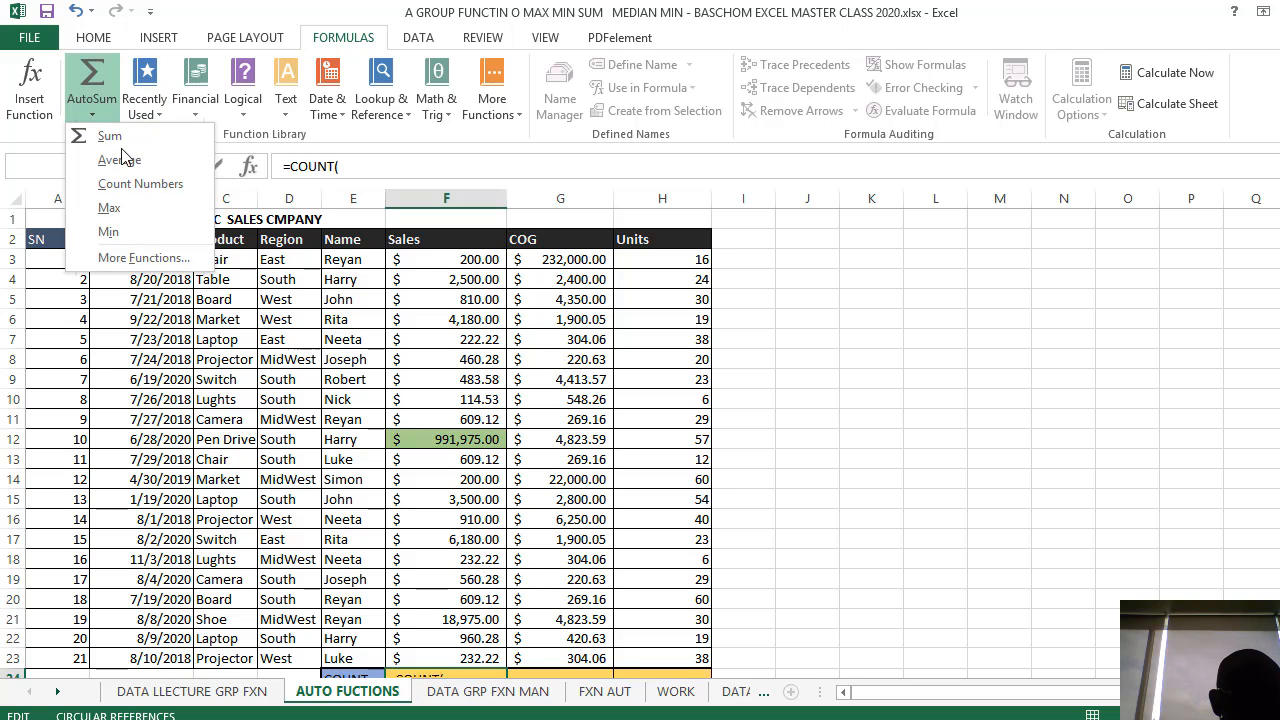
left_click(148, 186)
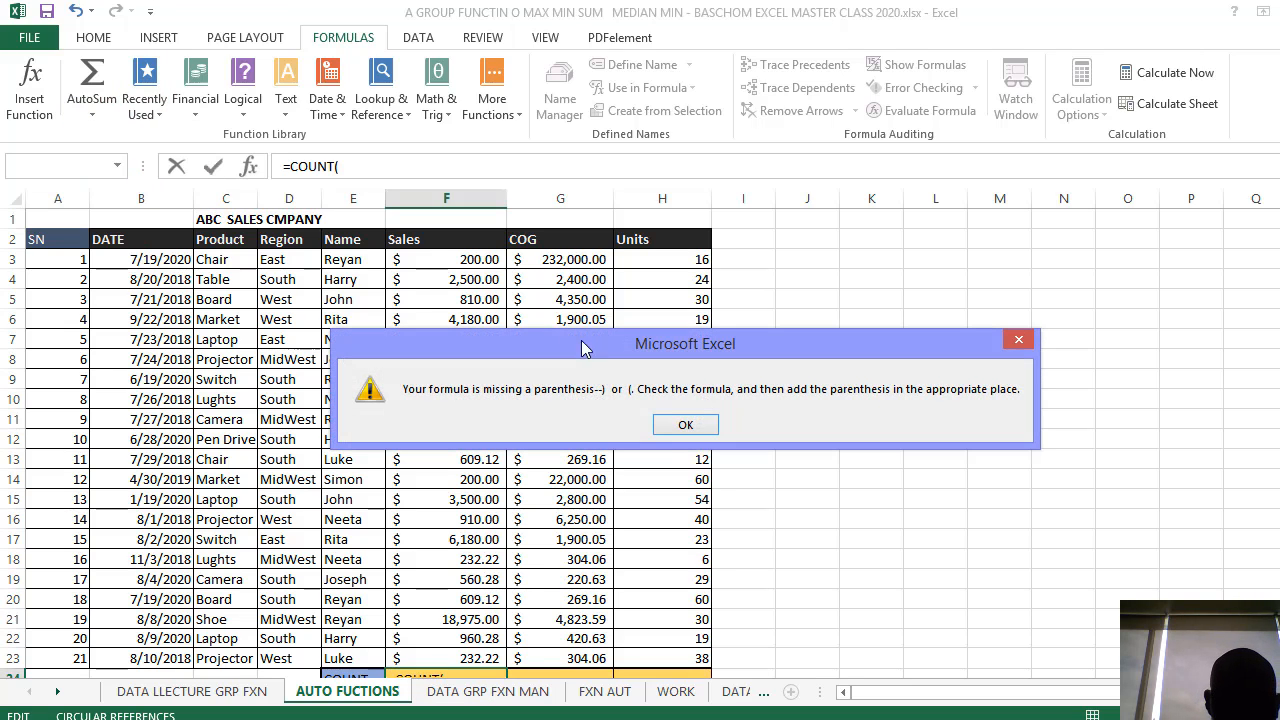
left_click(690, 428)
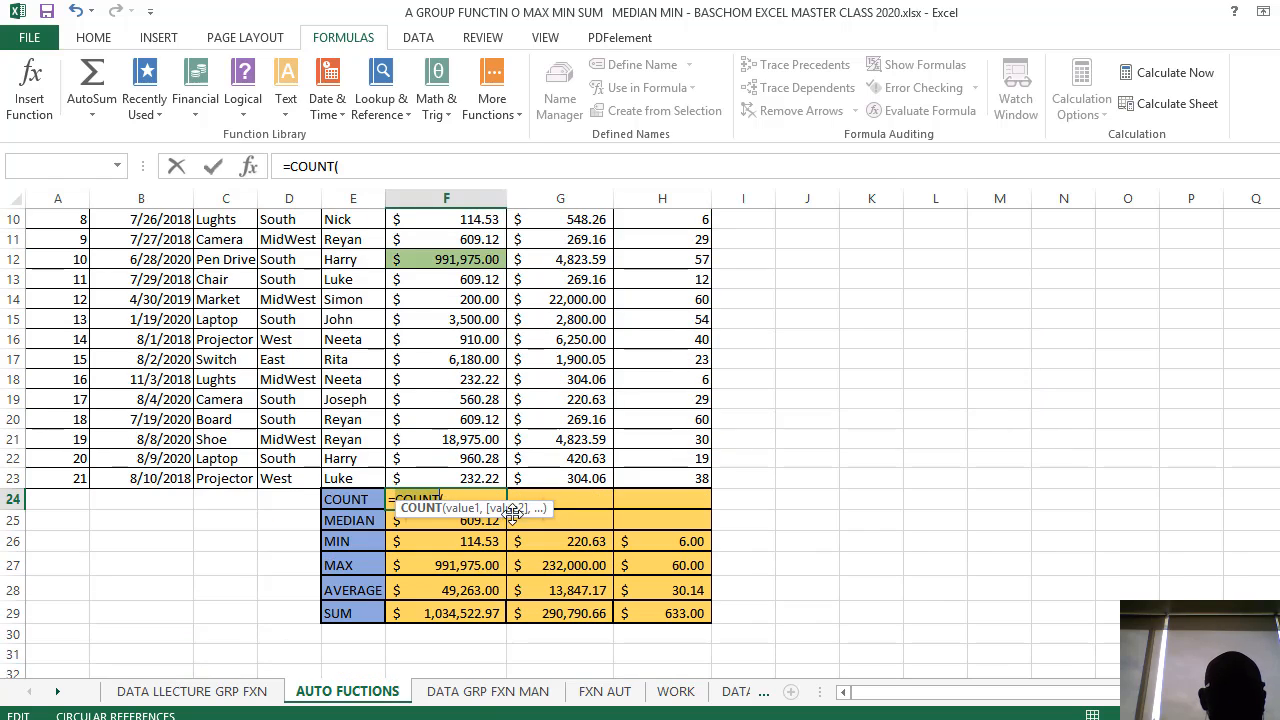
- Complete the count formula for the Sales values in F24 as =COUNT(F3:F23)
left_click(464, 499)
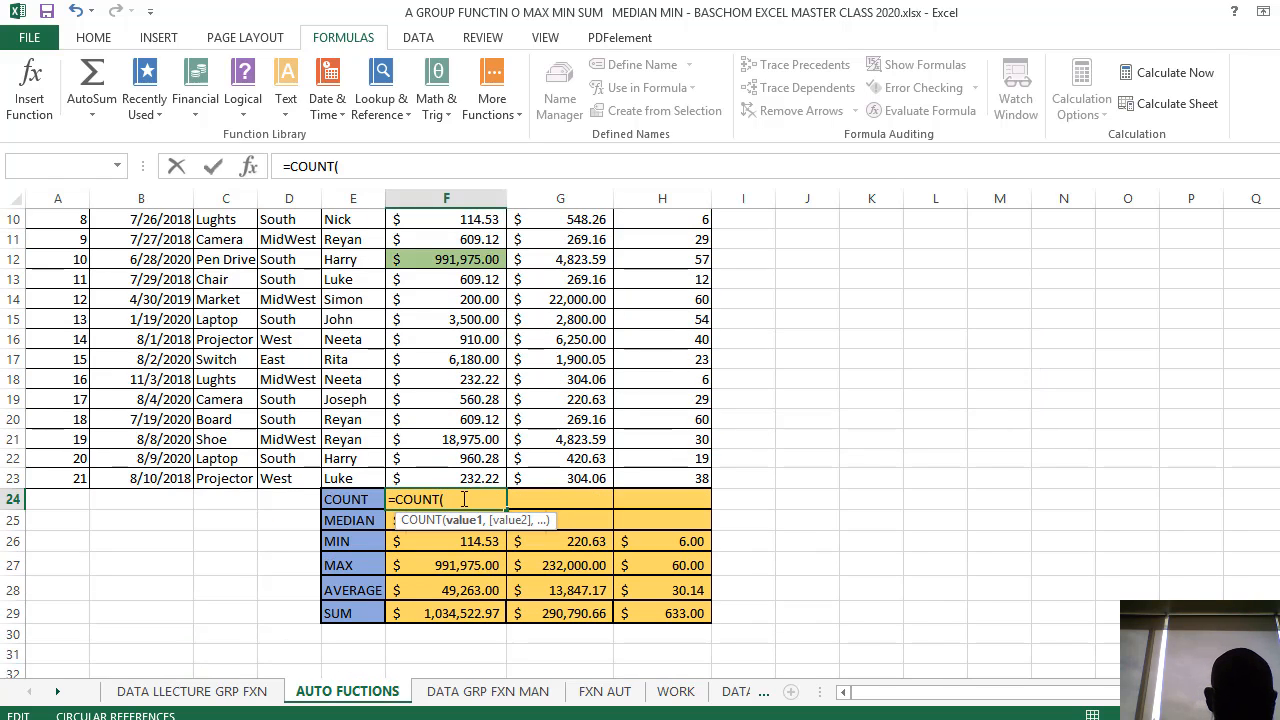
scroll(442, 327, "up", 3)
left_click(458, 261)
scroll(546, 374, "down", 4)
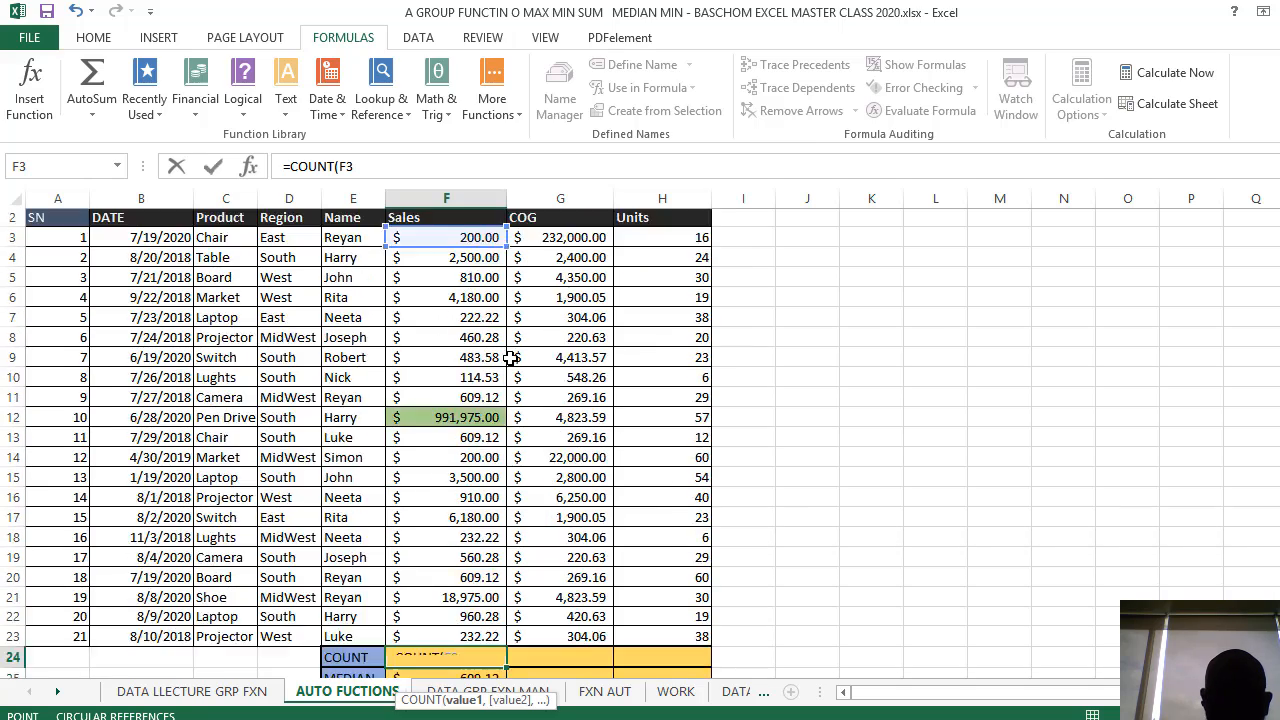
type(":")
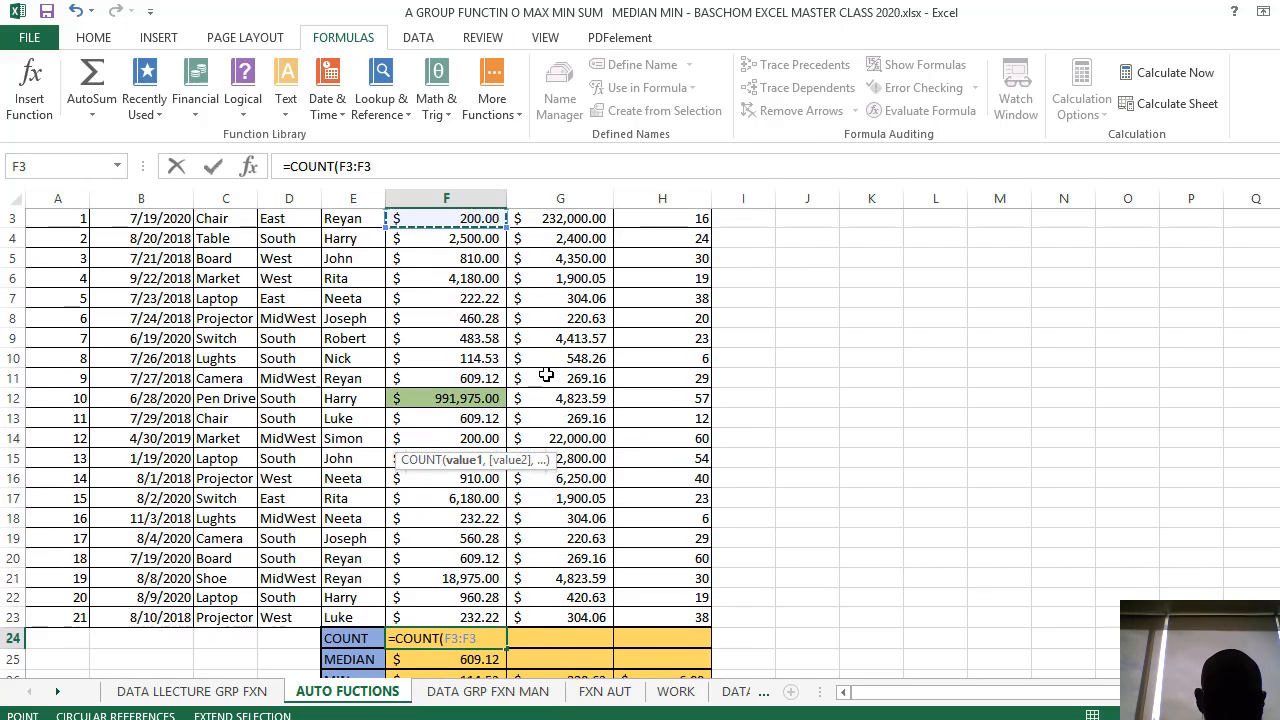
scroll(538, 428, "down", 2)
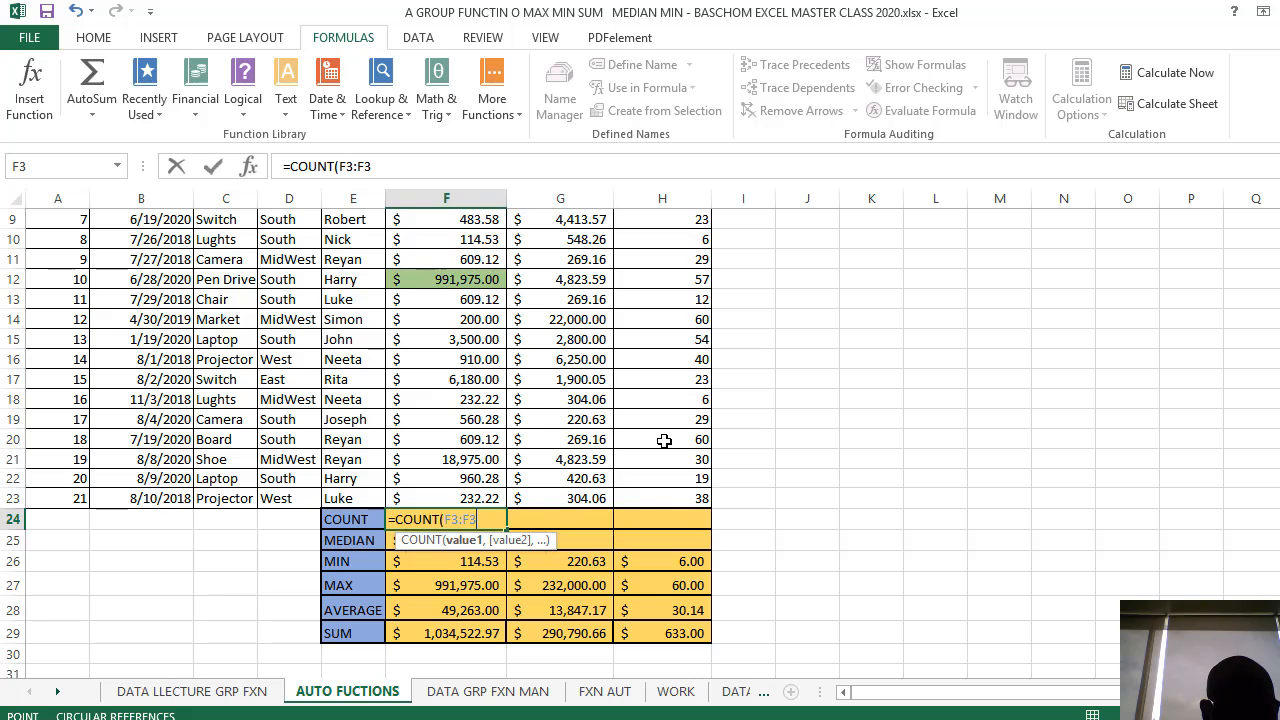
key("BackSpace")
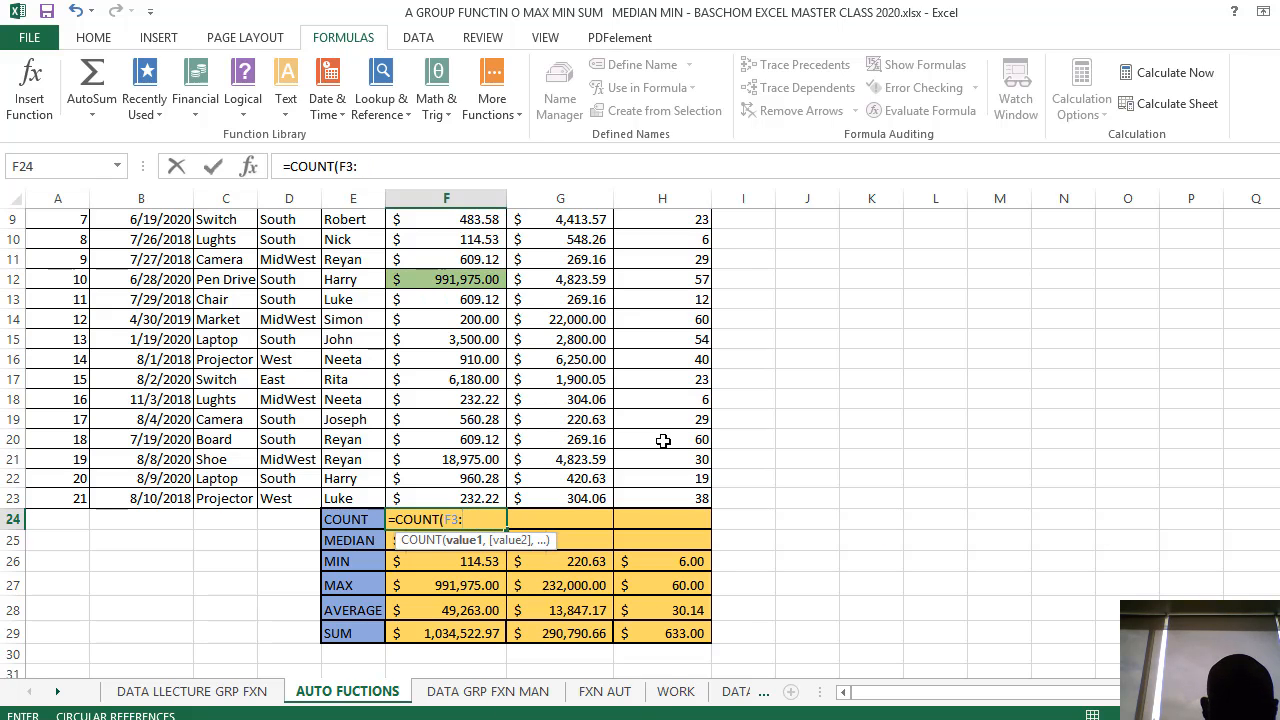
left_click(458, 498)
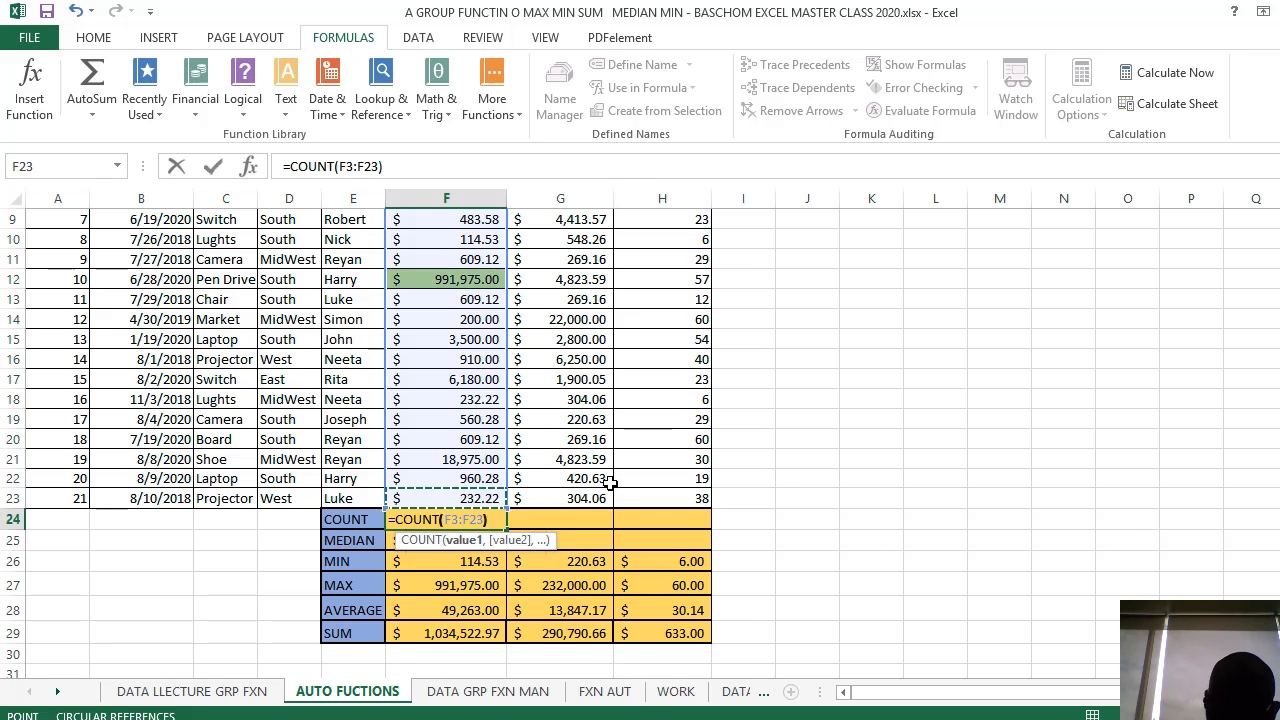
key("Return")
- Fill the COUNT formula from F24 across to H24 and the MEDIAN formula from F25 across to H25
left_click(478, 520)
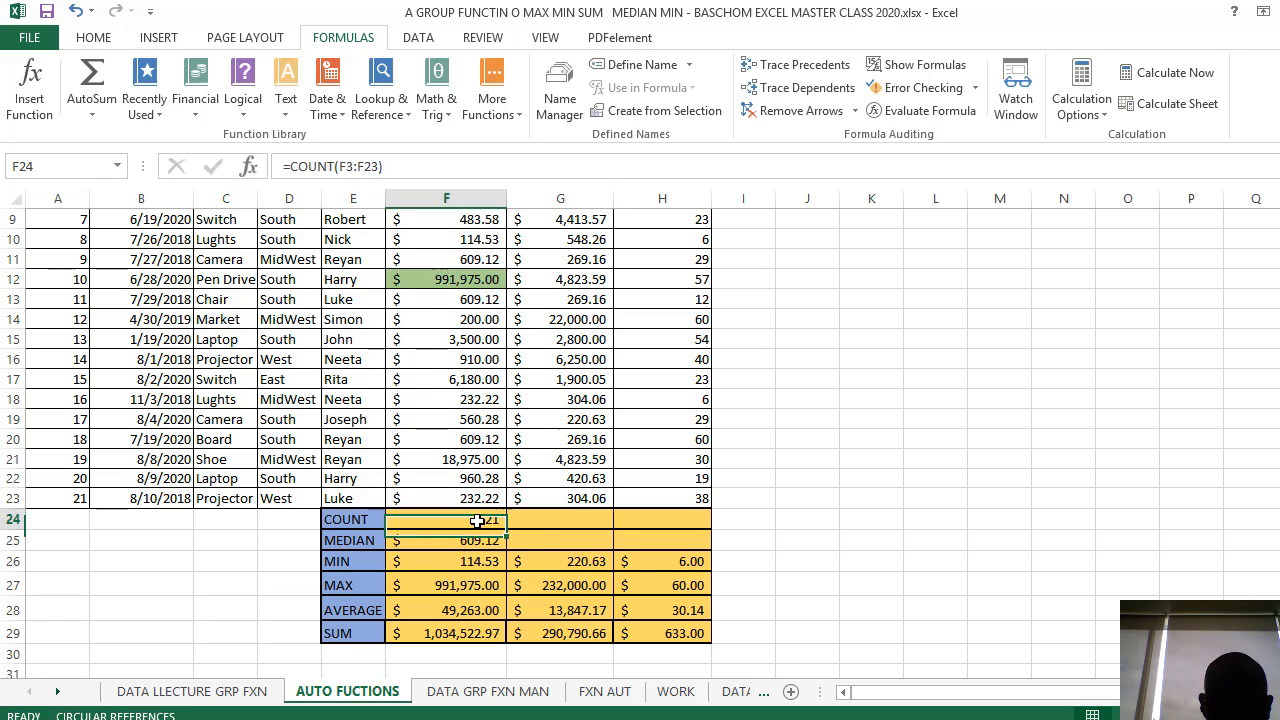
left_click_drag(478, 520, 706, 520)
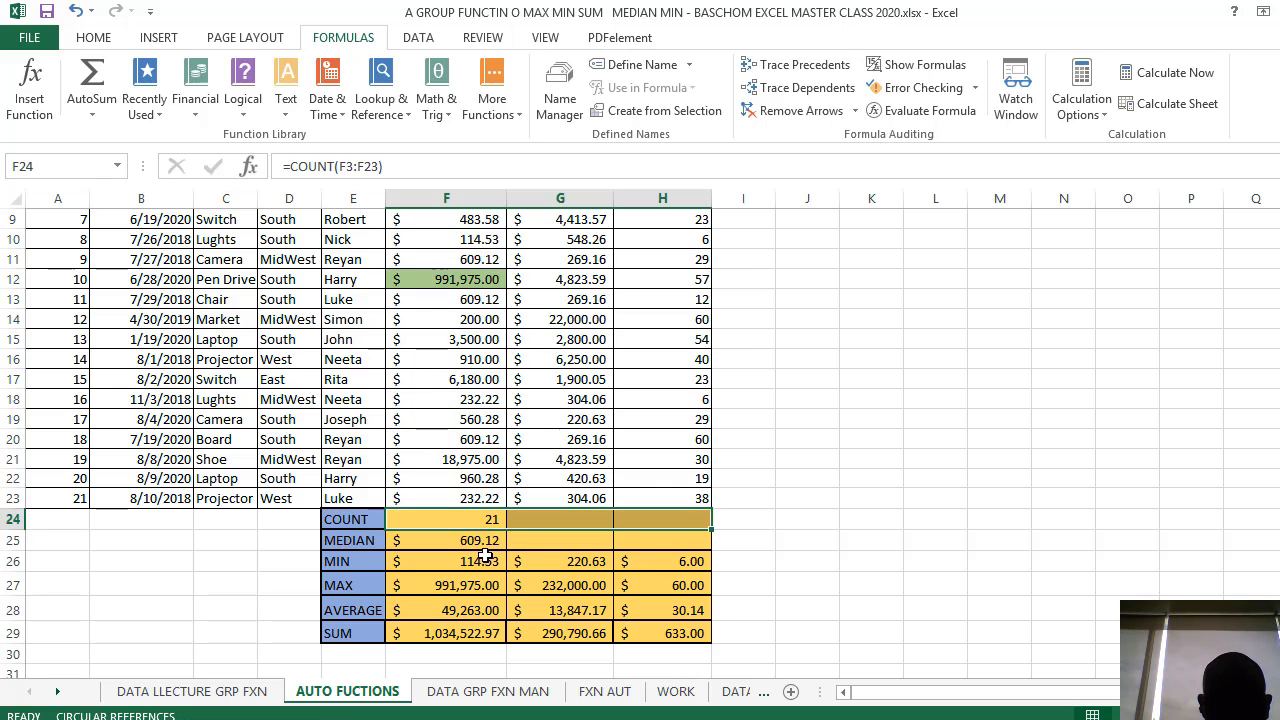
key("ctrl+r")
left_click(470, 540)
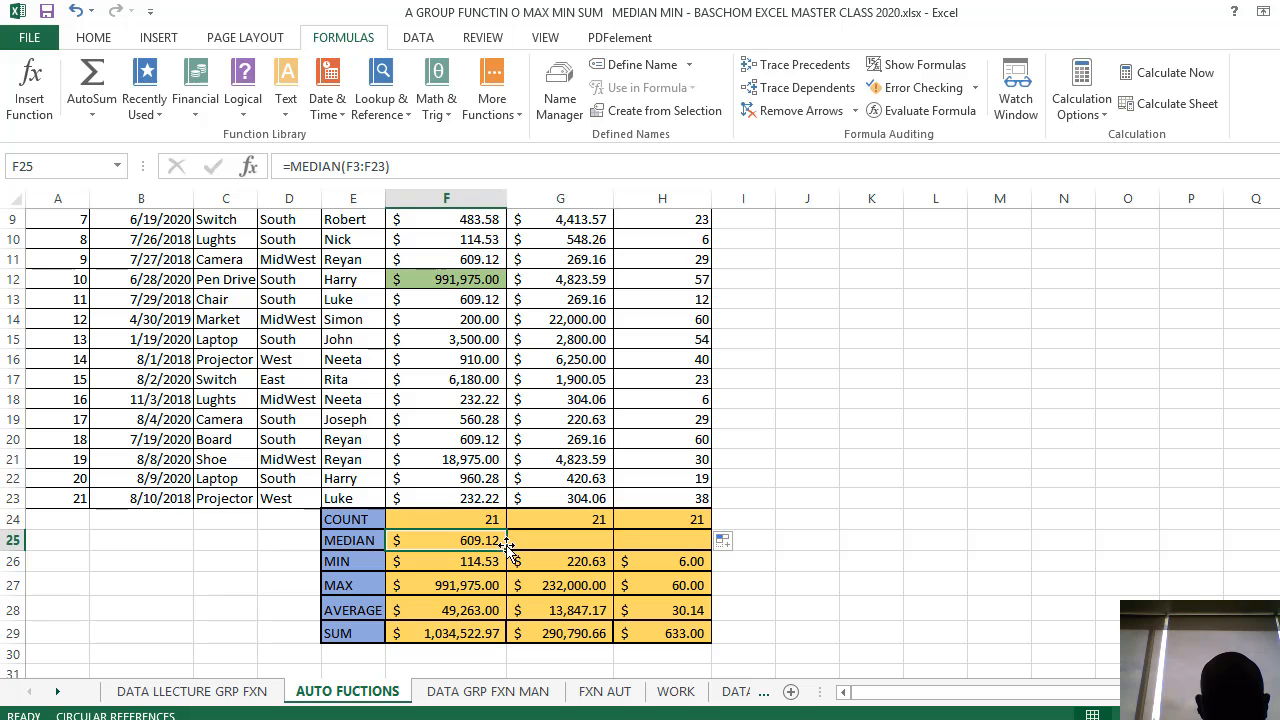
left_click_drag(506, 548, 680, 539)
scroll(574, 553, "up", 3)
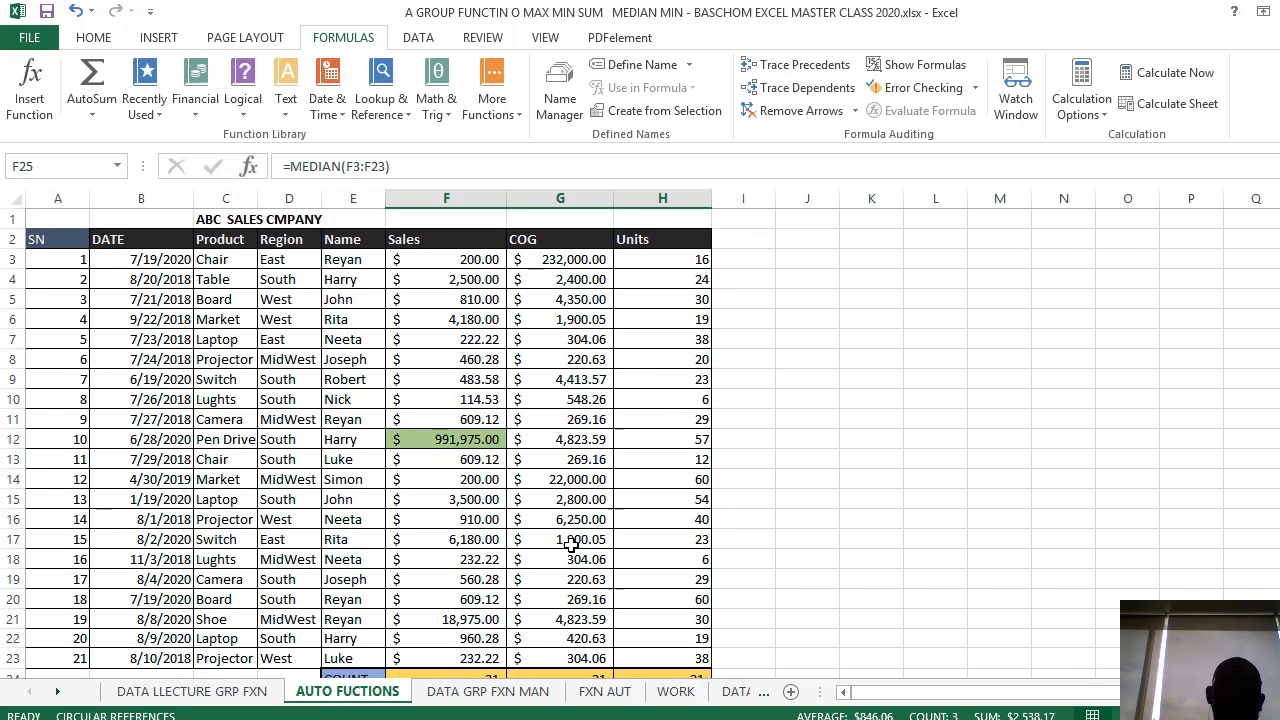
scroll(571, 543, "down", 4)
scroll(571, 543, "up", 4)
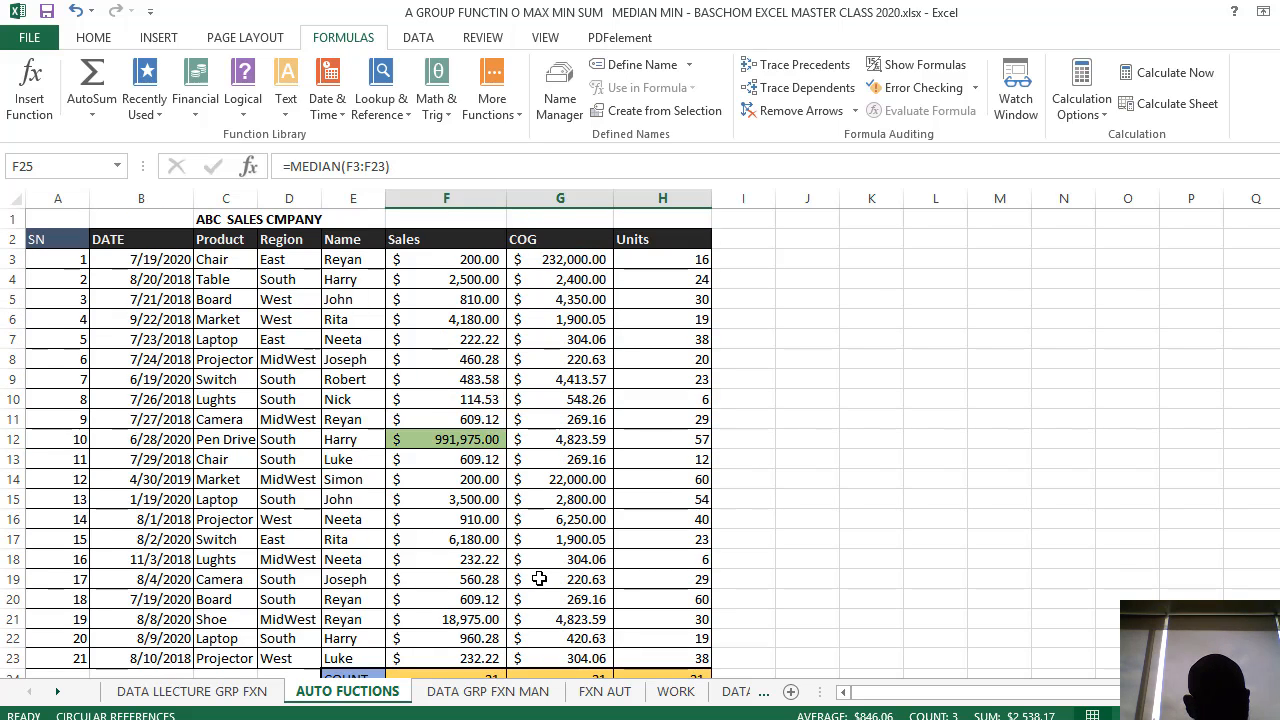
- Switch to the GROUP FUNCTION OPEARAITION IN EXCEL presentation in PowerPoint and start its slide show from the beginning
key("alt+Tab")
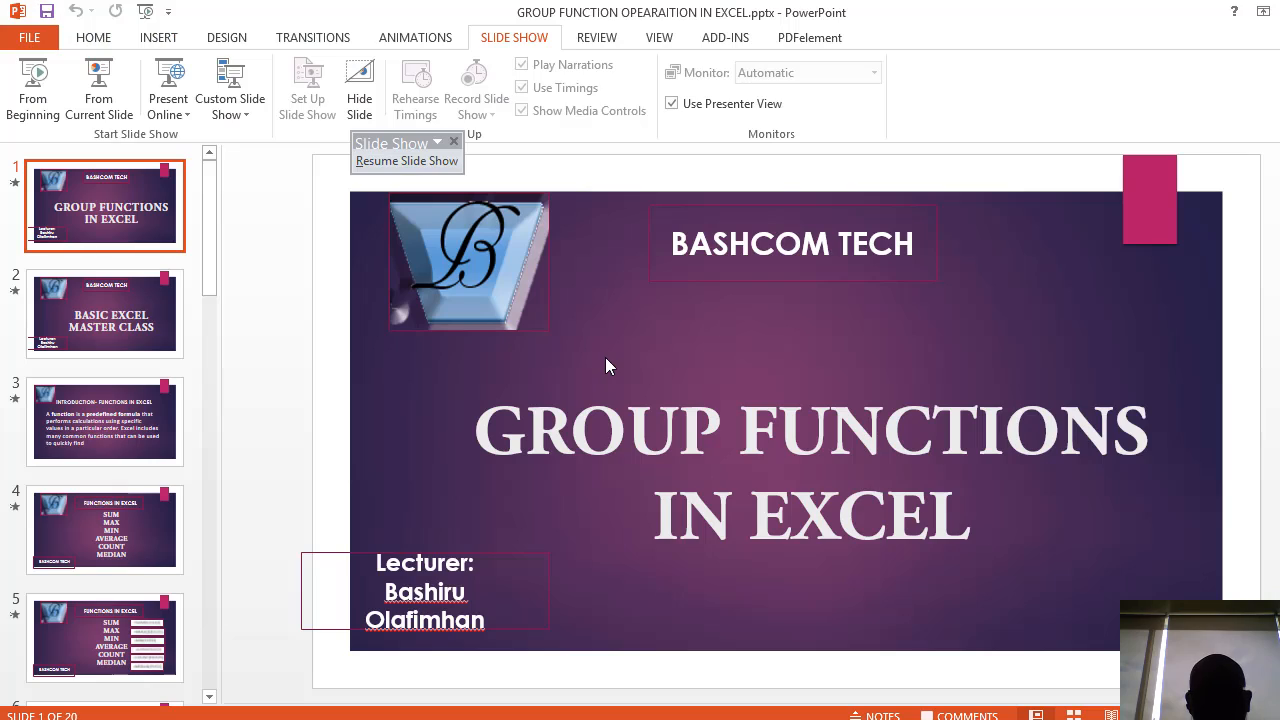
left_click(295, 42)
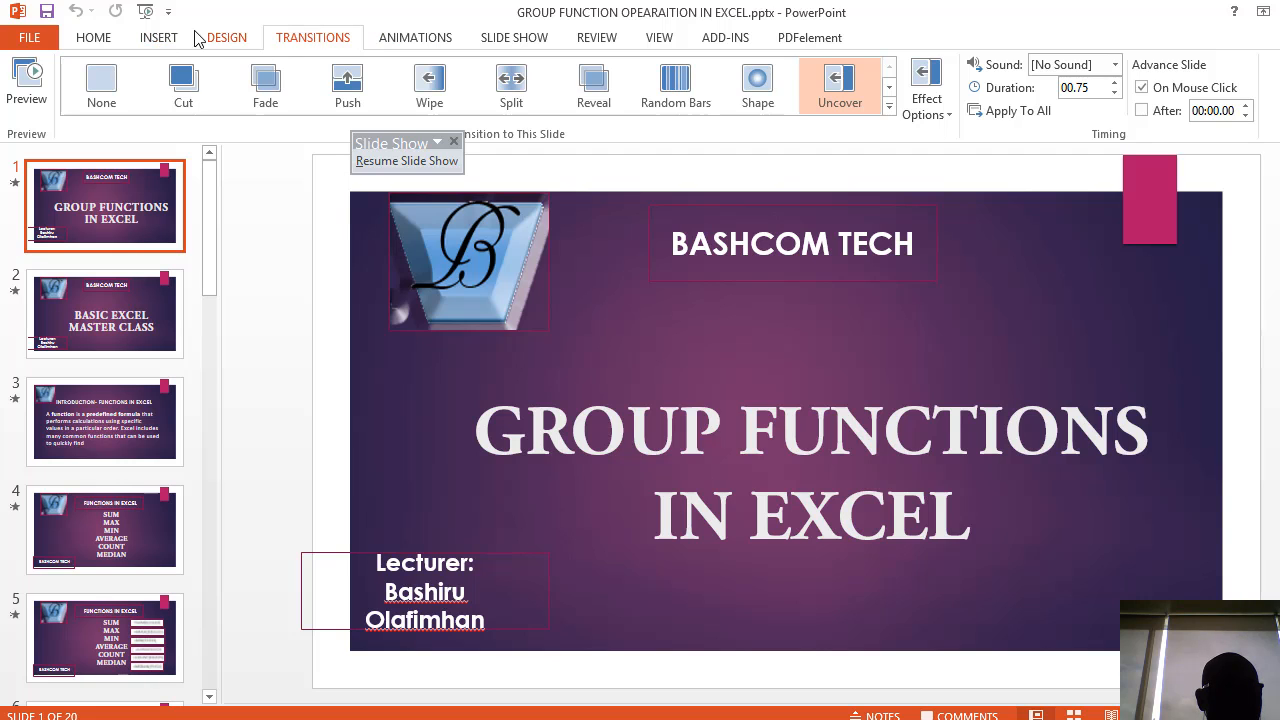
left_click(94, 38)
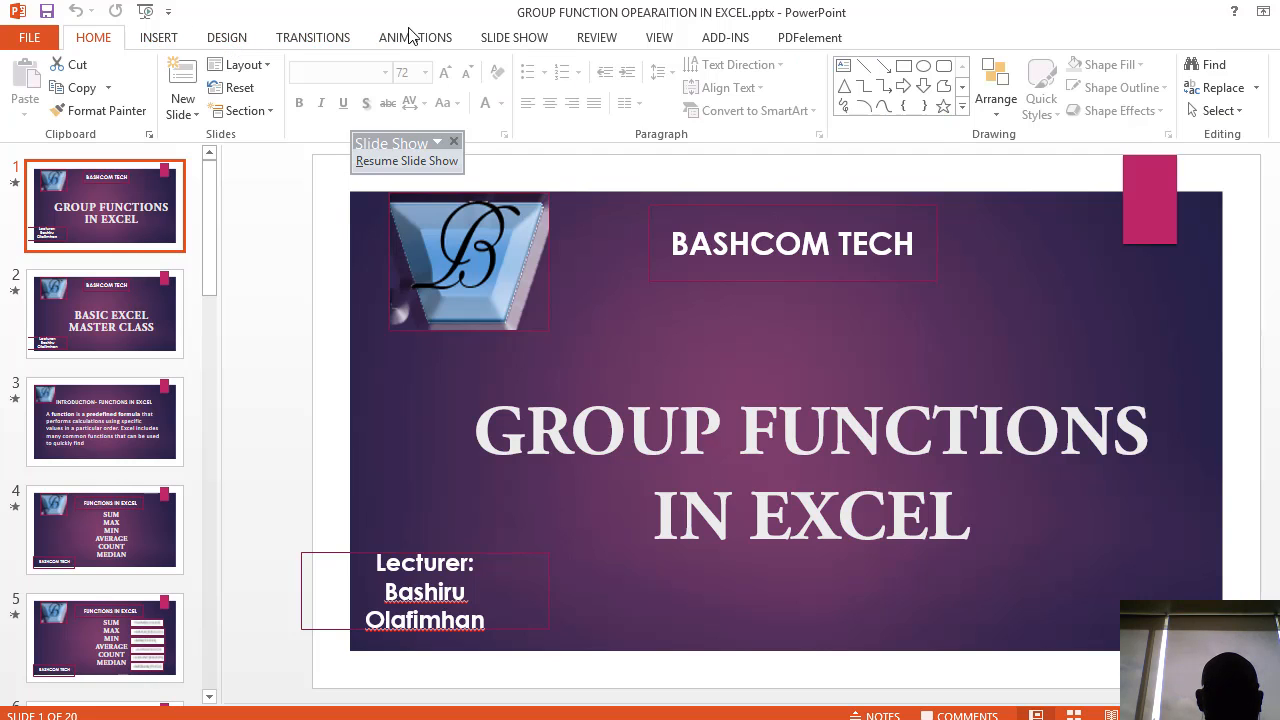
left_click(545, 35)
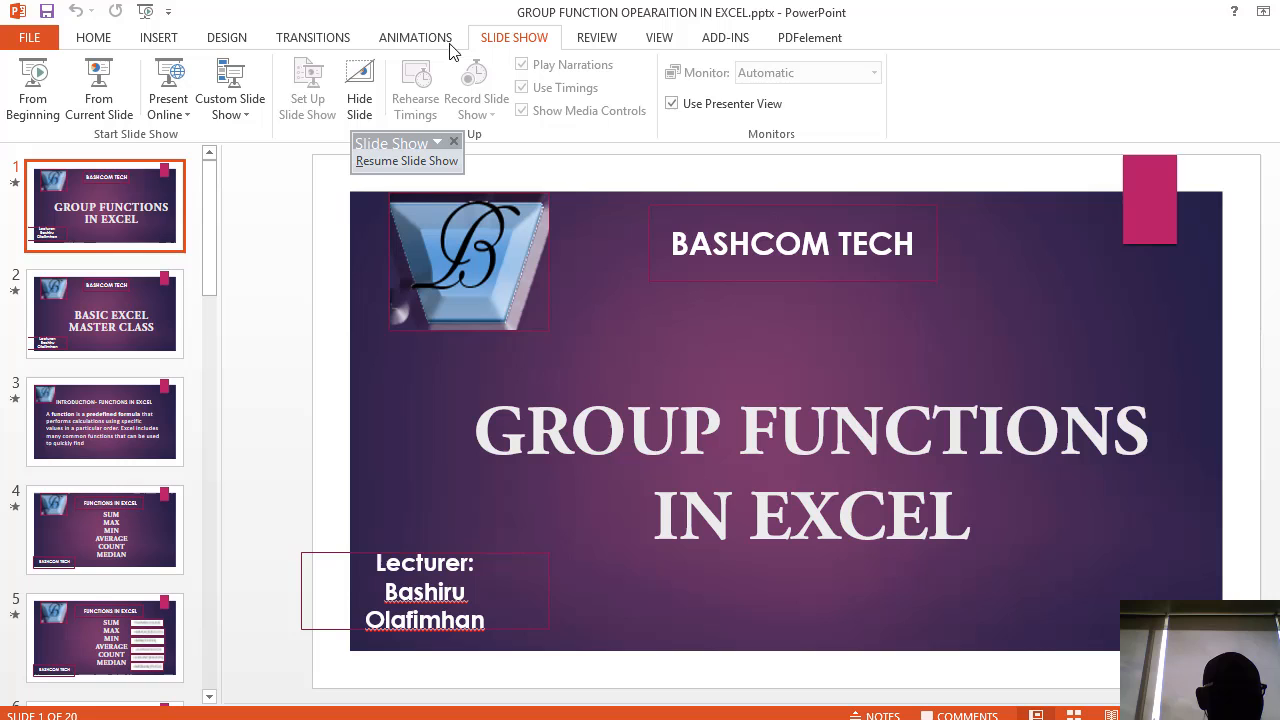
left_click(34, 100)
- Advance the slide show past the slides on function introduction, syntax and arguments to the MIN slide of Creating a function
left_click(657, 333)
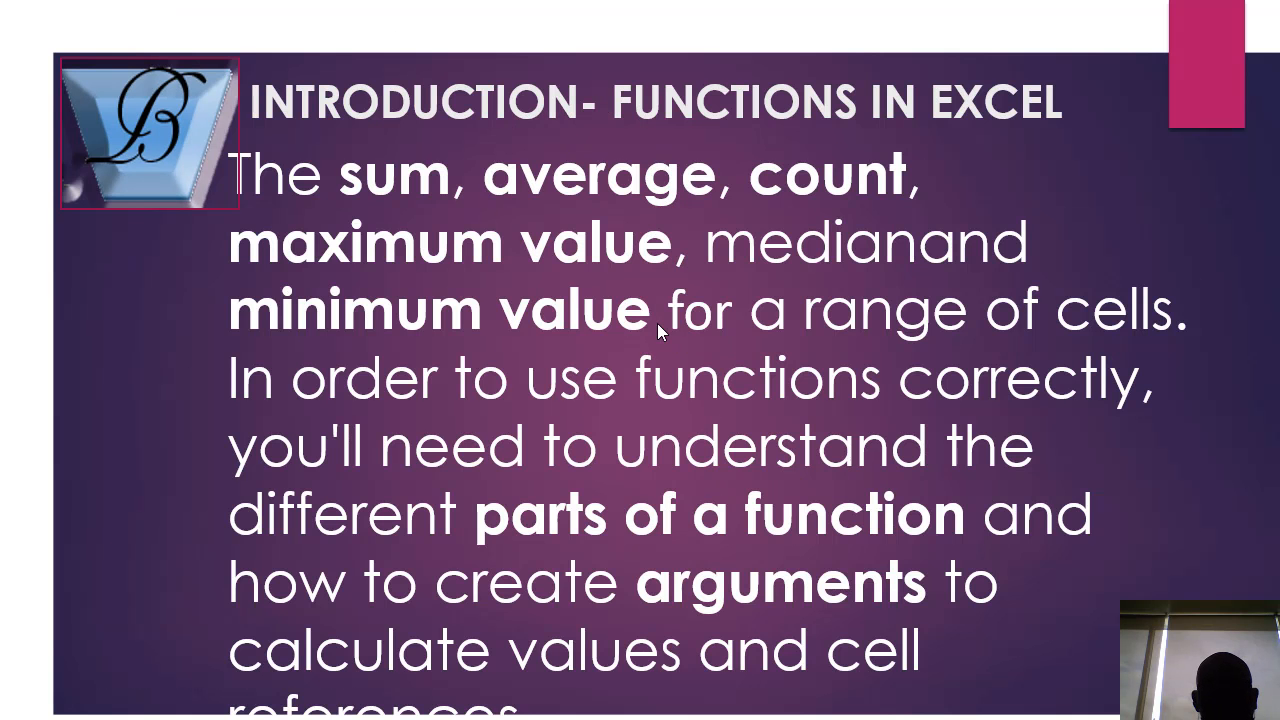
left_click(658, 325)
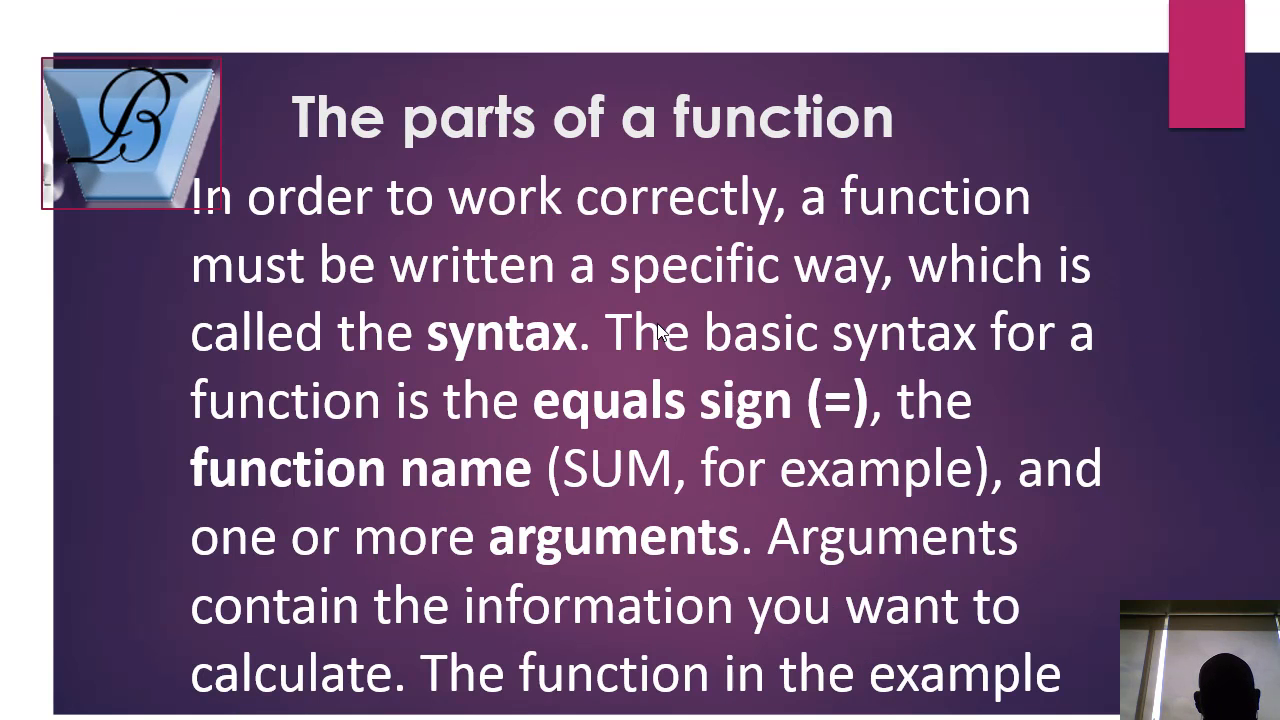
left_click(755, 272)
left_click(630, 341)
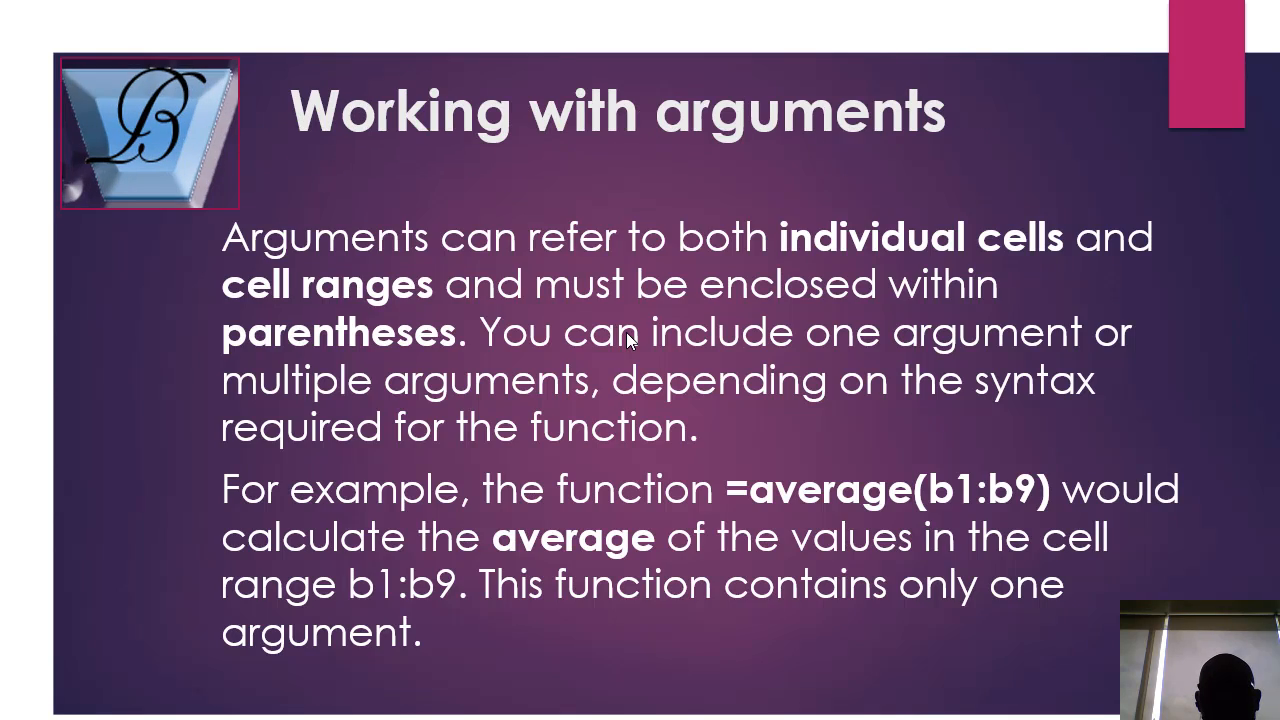
left_click(630, 341)
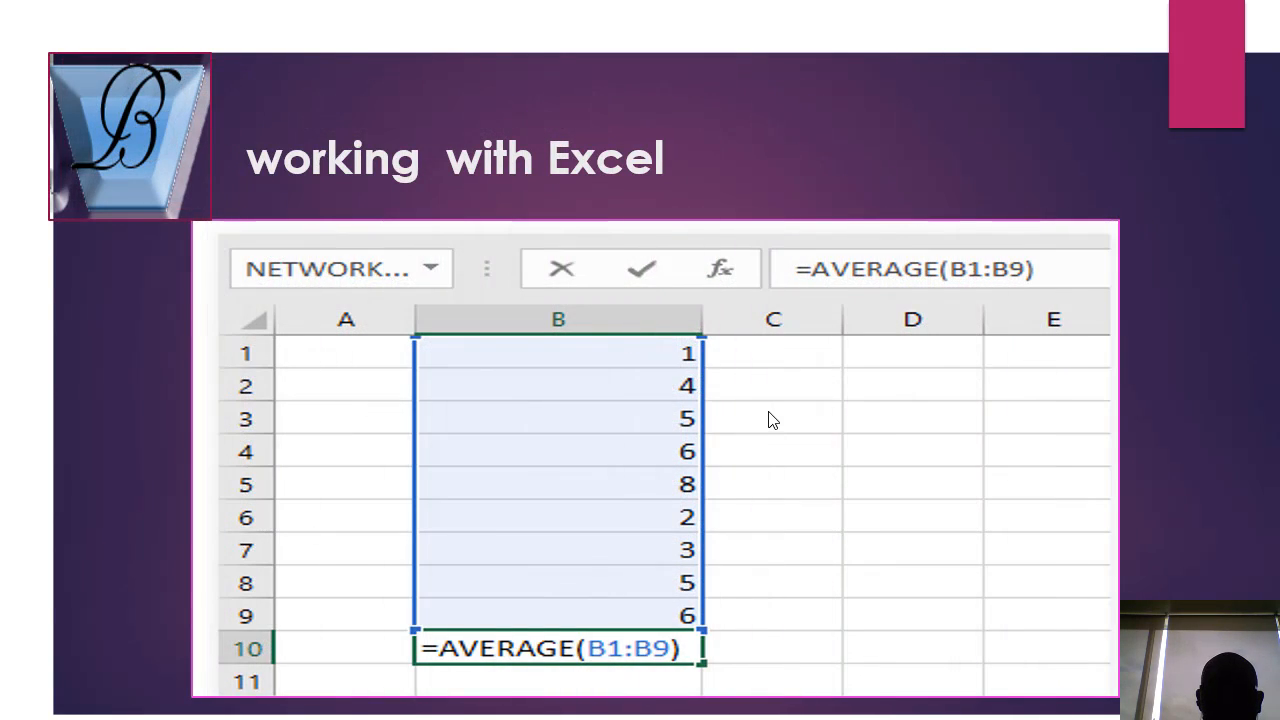
left_click(621, 389)
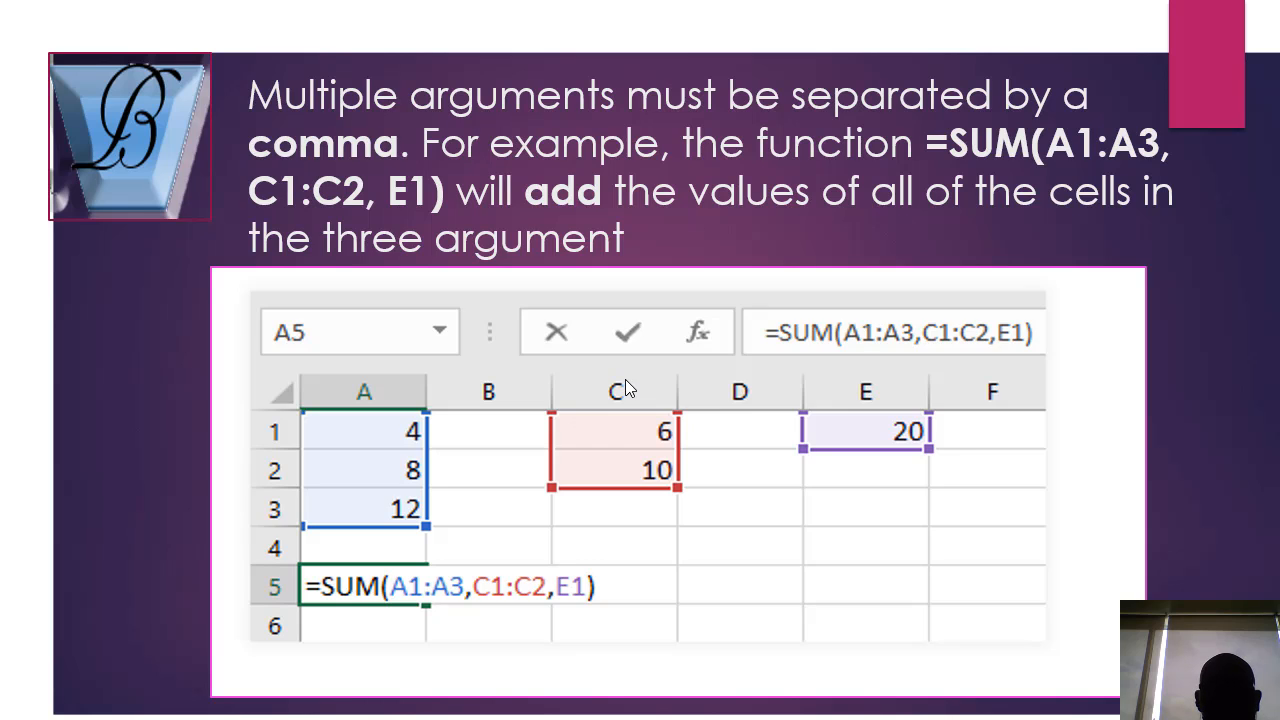
left_click(625, 382)
left_click(473, 332)
left_click(482, 331)
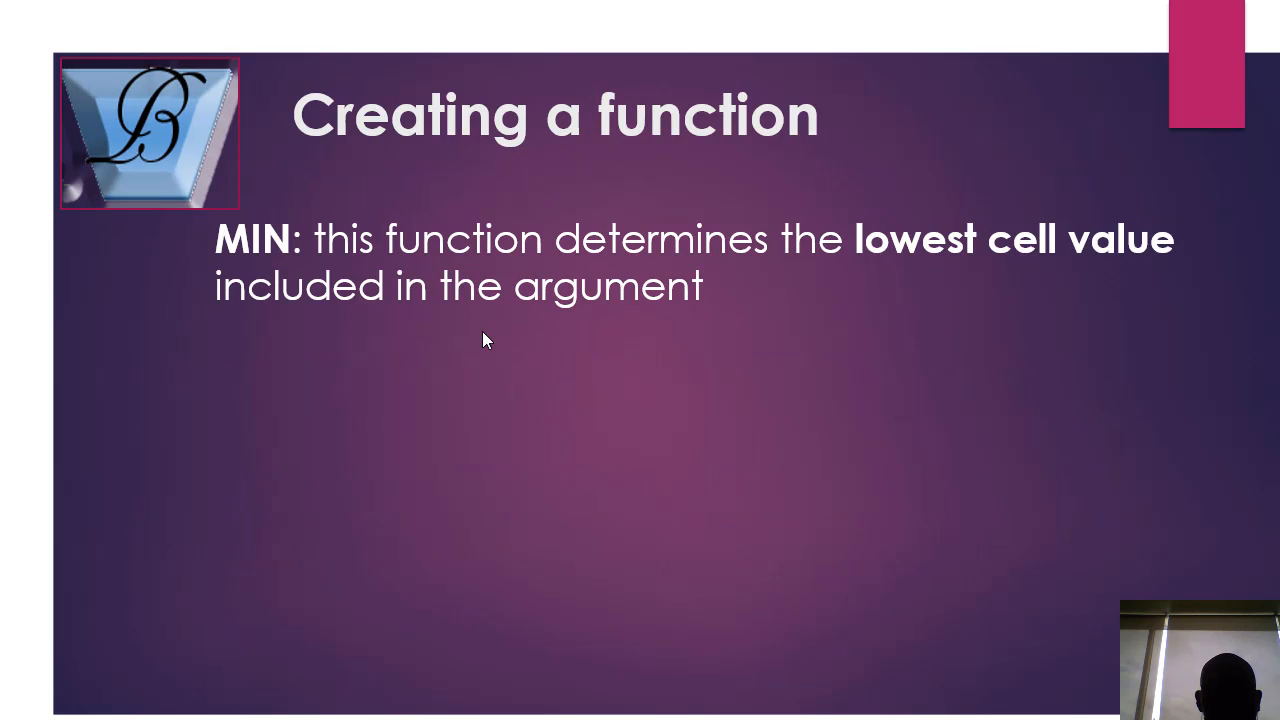